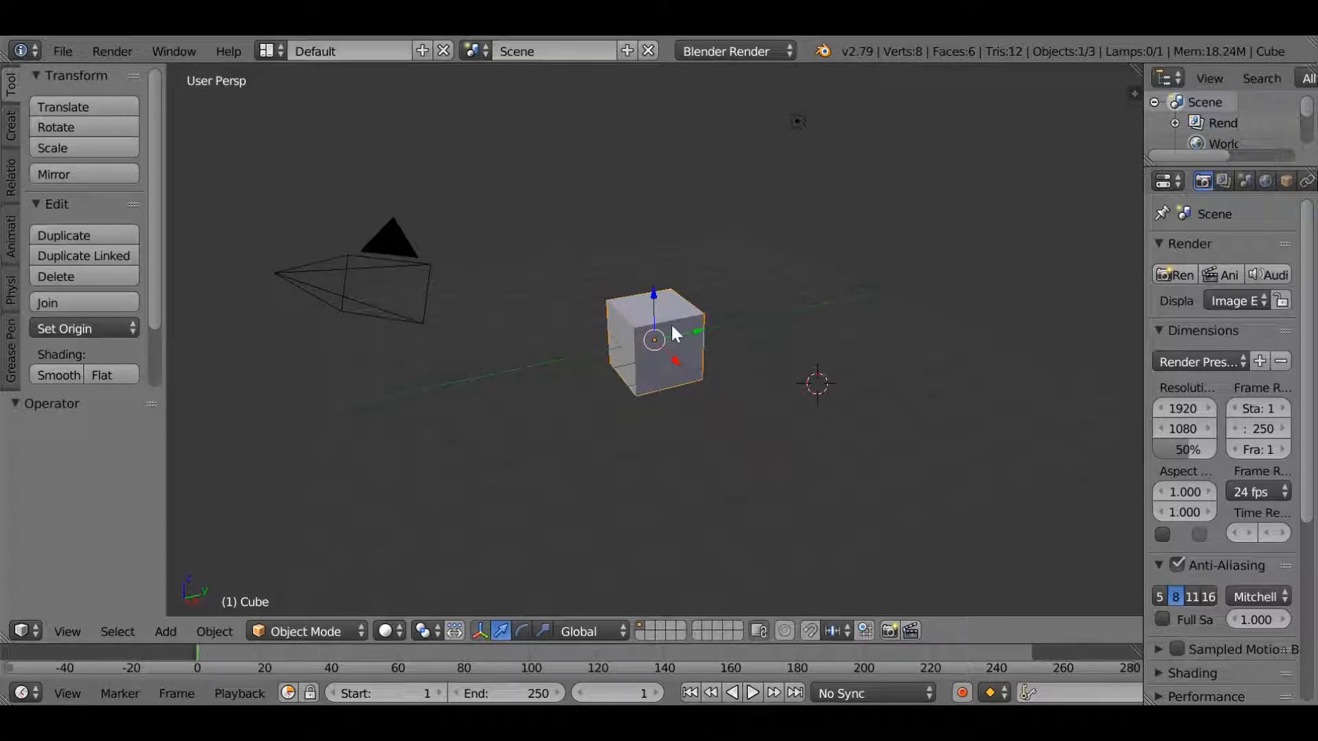
Edit the cube's mesh with face selection and raise its bottom face along Z by about 1.02, plus a further 0.25
{"action": "key", "text": "Tab"}
{"action": "middle_click_drag", "start_coordinate": [670, 373], "coordinate": [623, 339]}
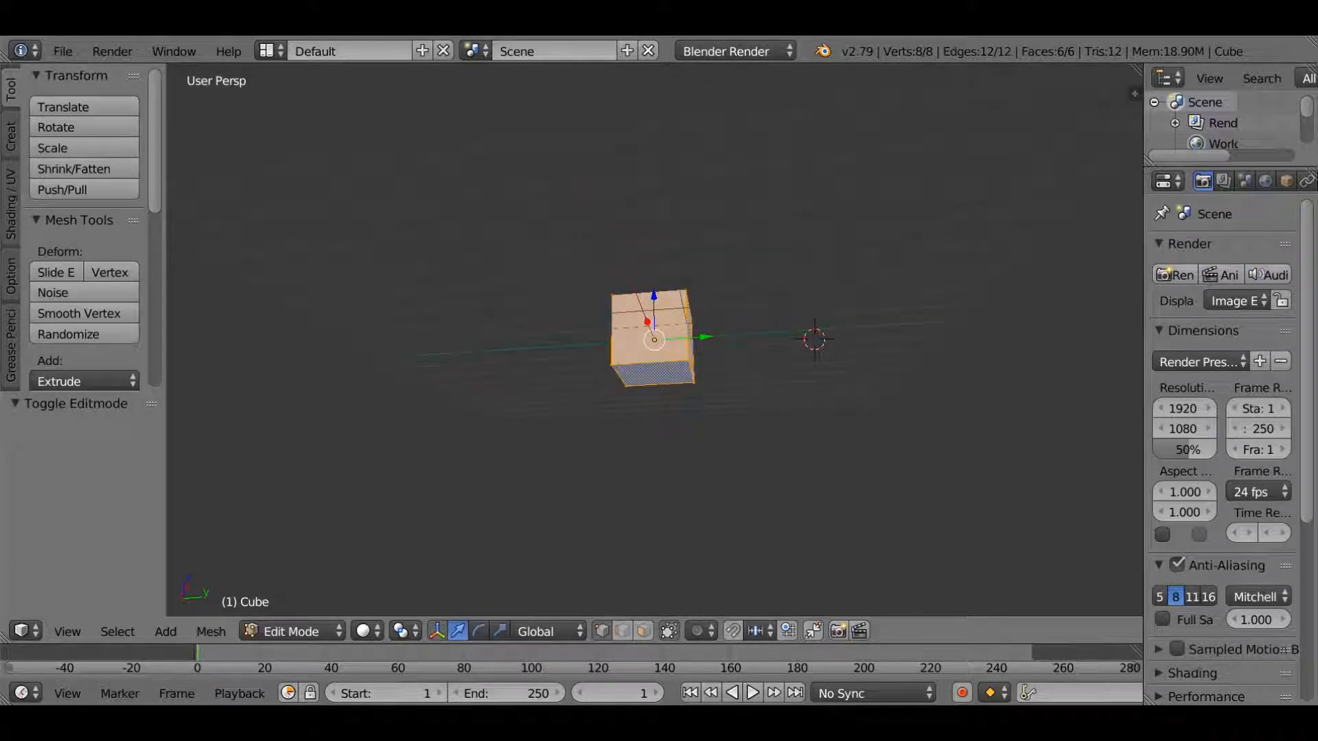
{"action": "left_click", "coordinate": [644, 630]}
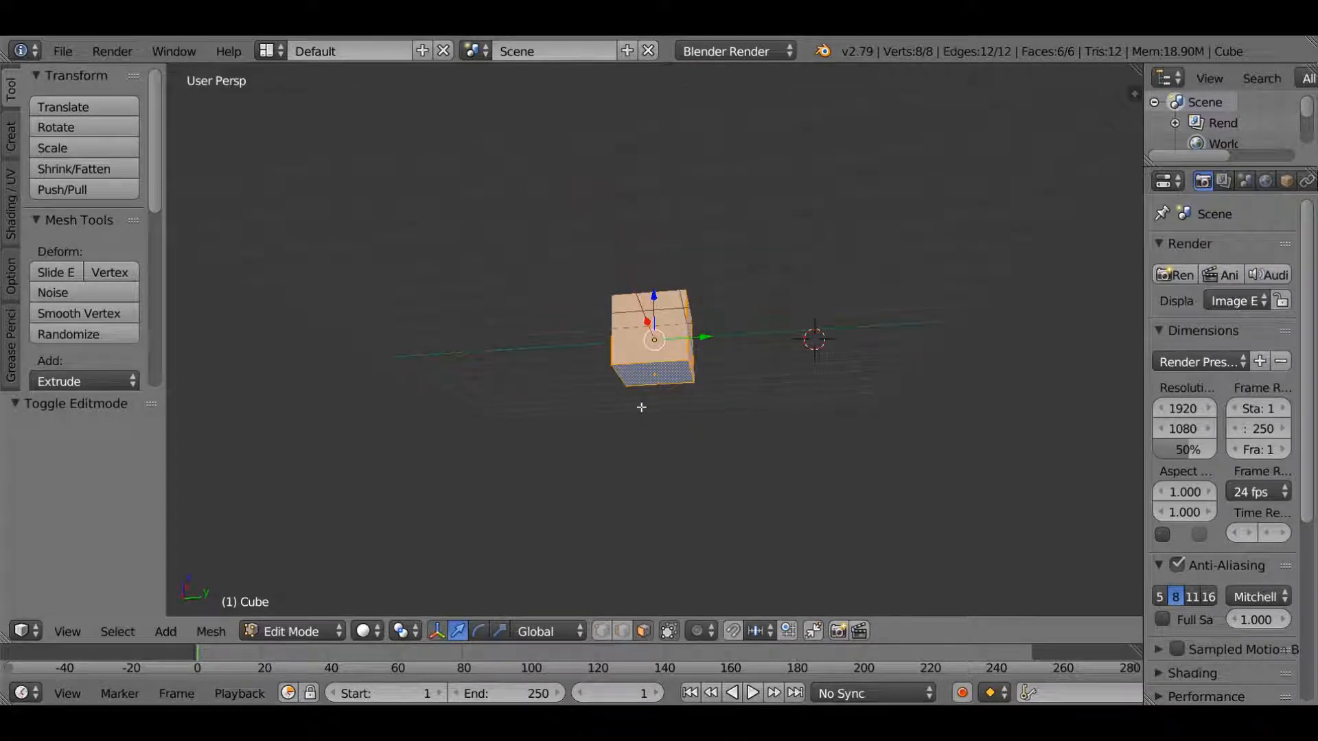
{"action": "right_click", "coordinate": [645, 382]}
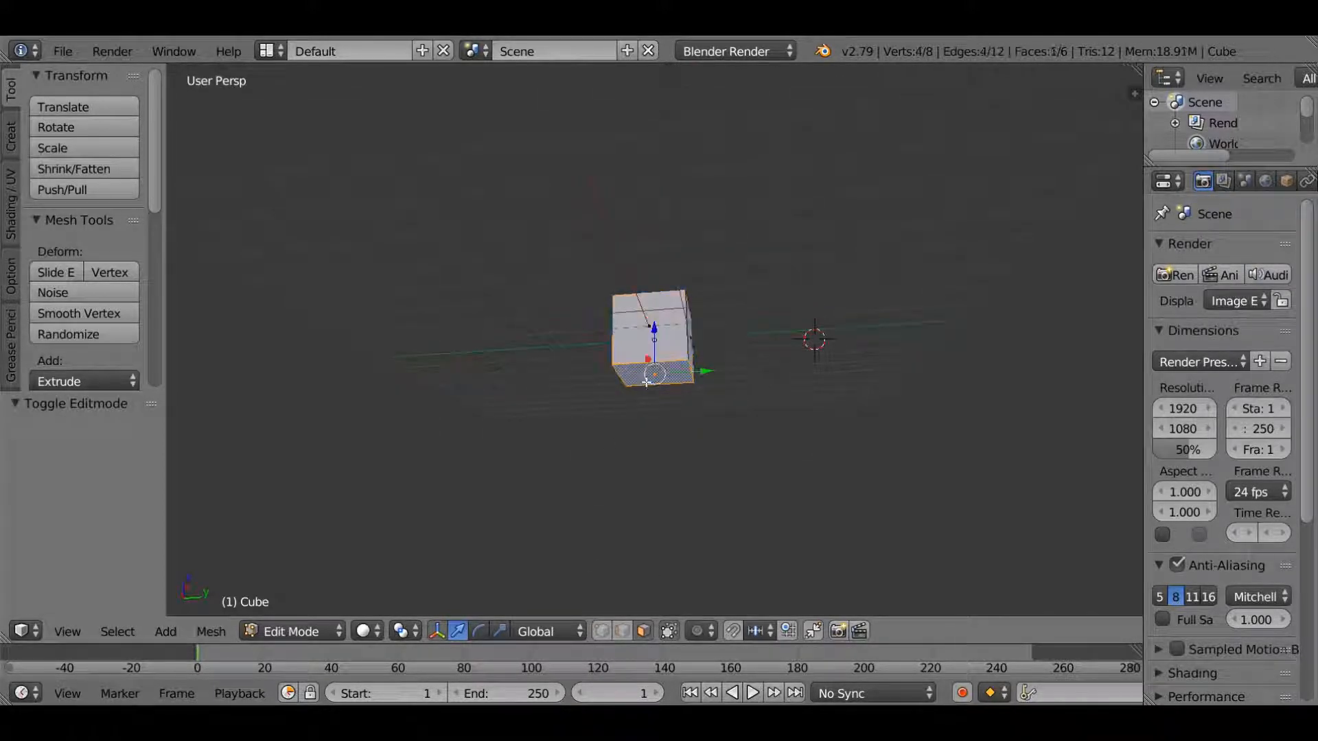
{"action": "left_click_drag", "start_coordinate": [664, 317], "coordinate": [662, 303]}
{"action": "middle_click_drag", "start_coordinate": [662, 303], "coordinate": [663, 319]}
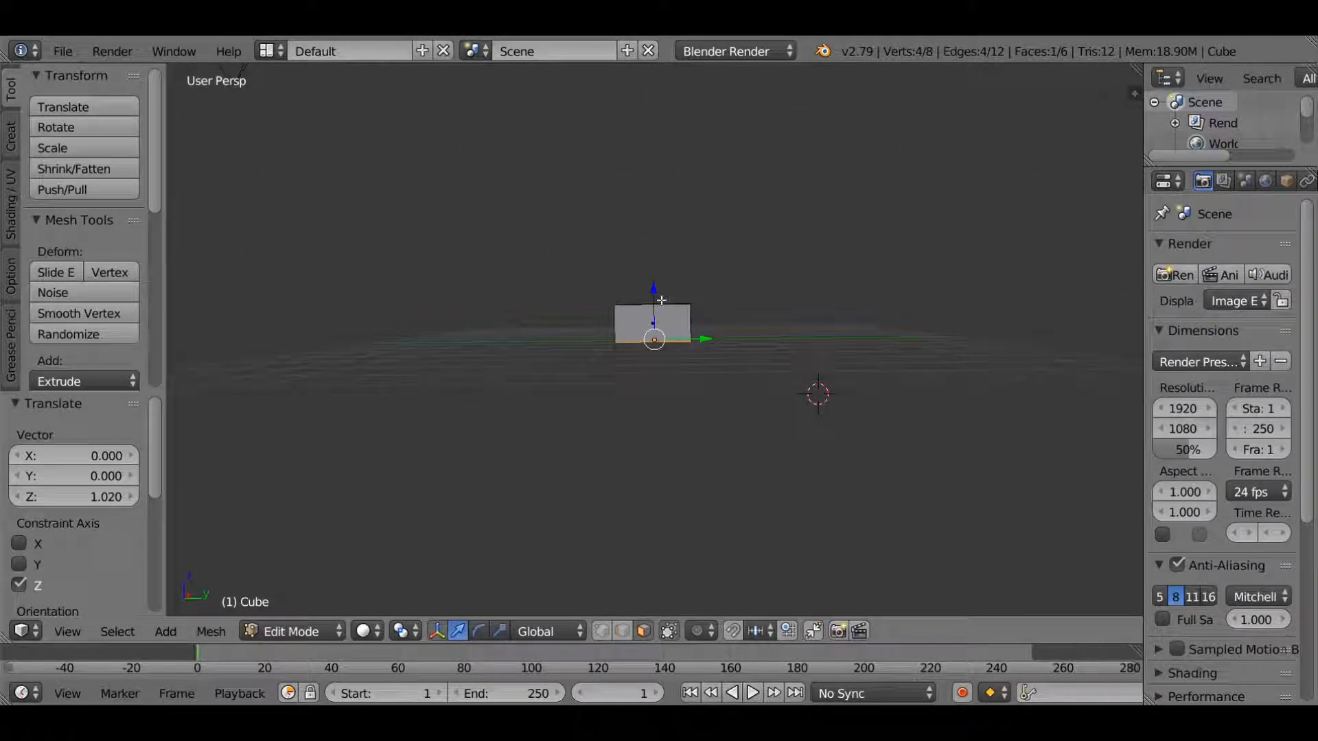
{"action": "left_click_drag", "start_coordinate": [655, 297], "coordinate": [660, 291]}
{"action": "middle_click_drag", "start_coordinate": [662, 412], "coordinate": [690, 379]}
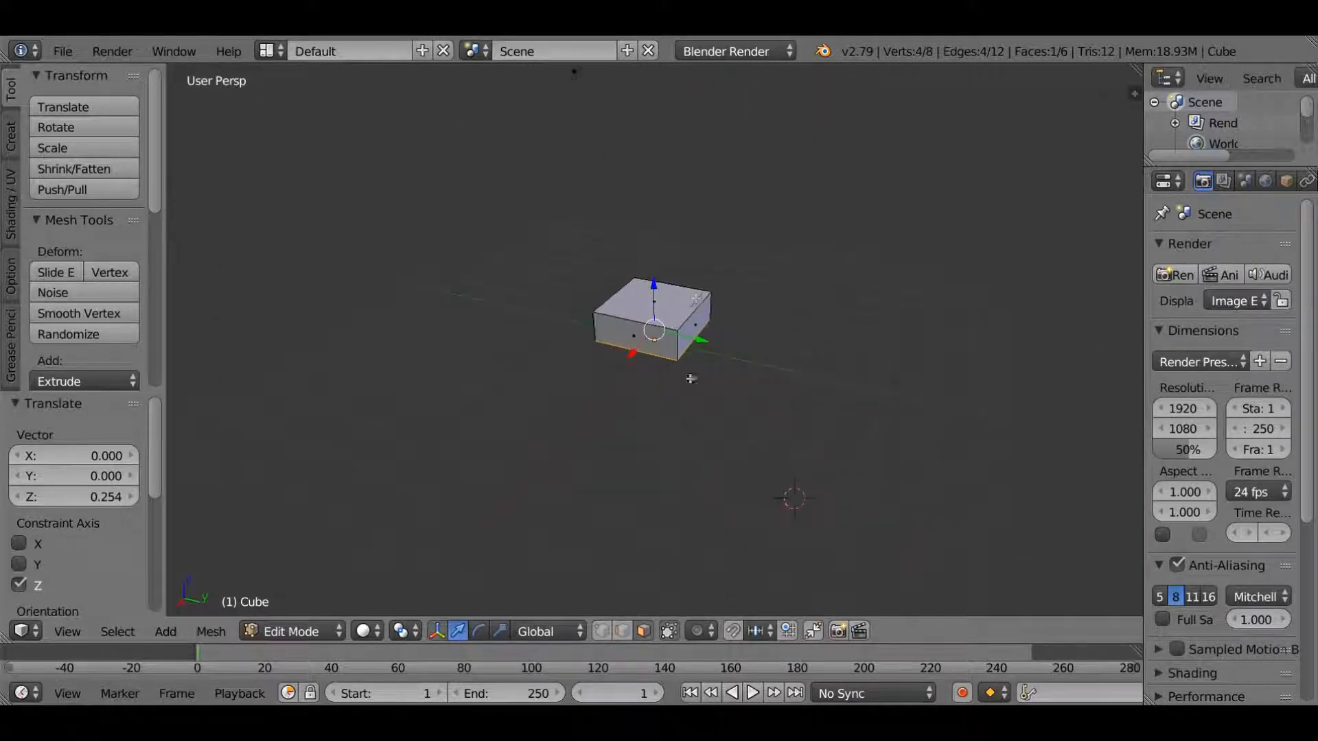
Move the slab's side face facing positive Y outward along the Y axis by about 6.0 units
{"action": "right_click", "coordinate": [699, 329]}
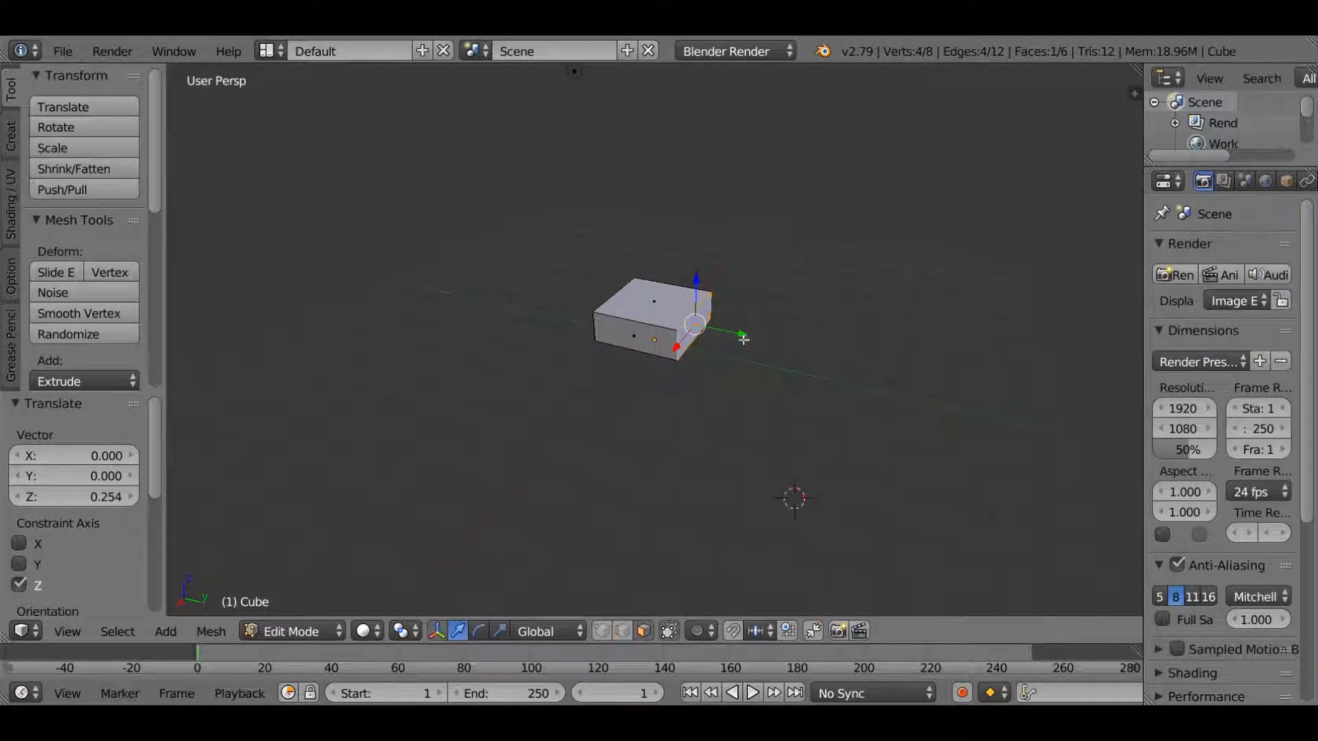
{"action": "key", "text": "g"}
{"action": "key", "text": "y"}
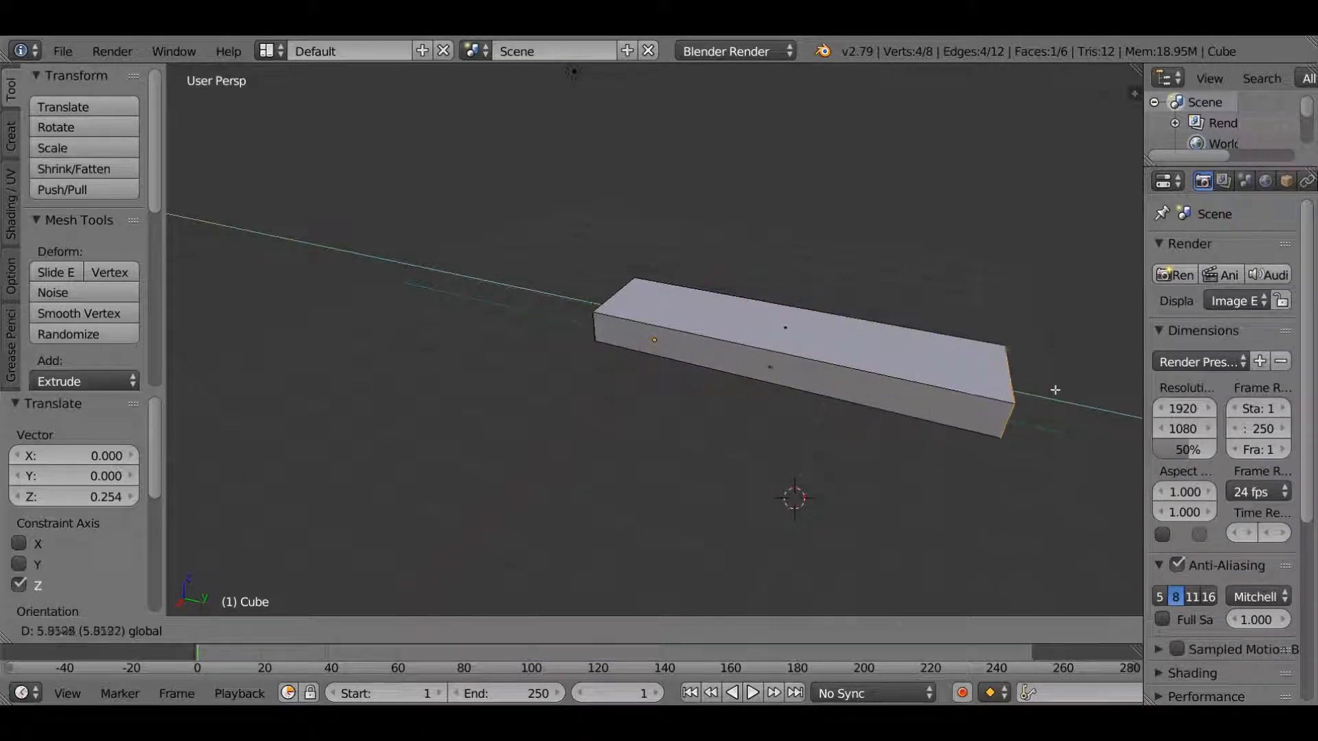
{"action": "left_click", "coordinate": [1053, 385]}
Move the long side face facing positive X outward along the X axis by about 2.45 units
{"action": "right_click", "coordinate": [888, 395]}
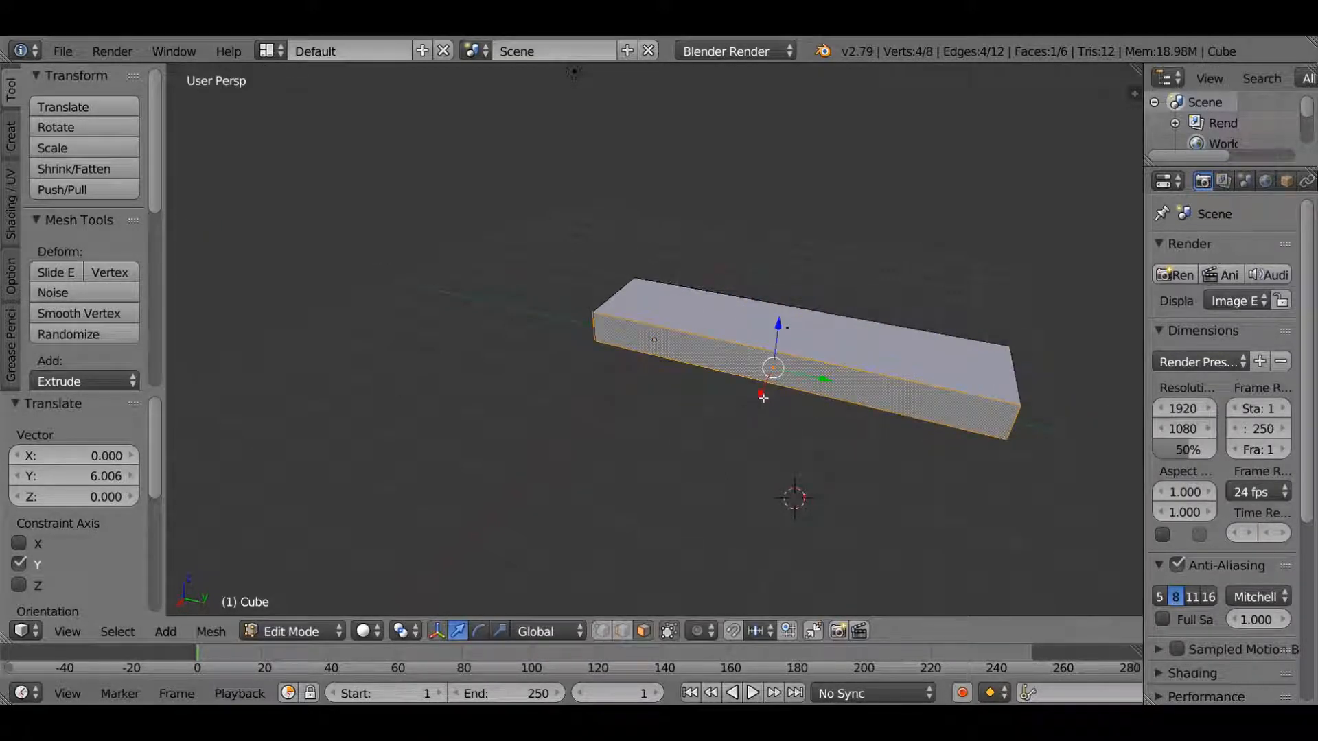
{"action": "key", "text": "g"}
{"action": "key", "text": "x"}
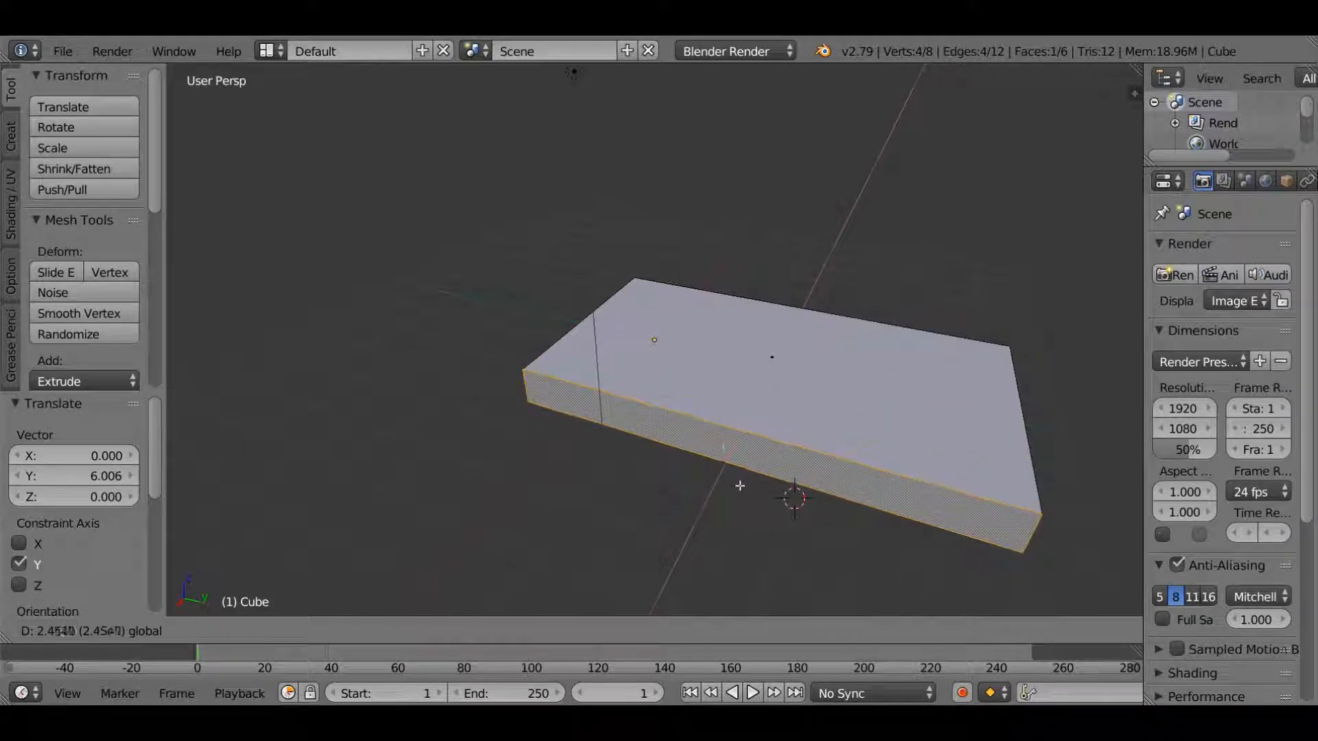
{"action": "left_click", "coordinate": [740, 485]}
Thin the slab by lowering its top face along Z by about 0.36 and fine-tuning its height
{"action": "middle_click_drag", "start_coordinate": [739, 486], "coordinate": [779, 351]}
{"action": "right_click", "coordinate": [762, 311]}
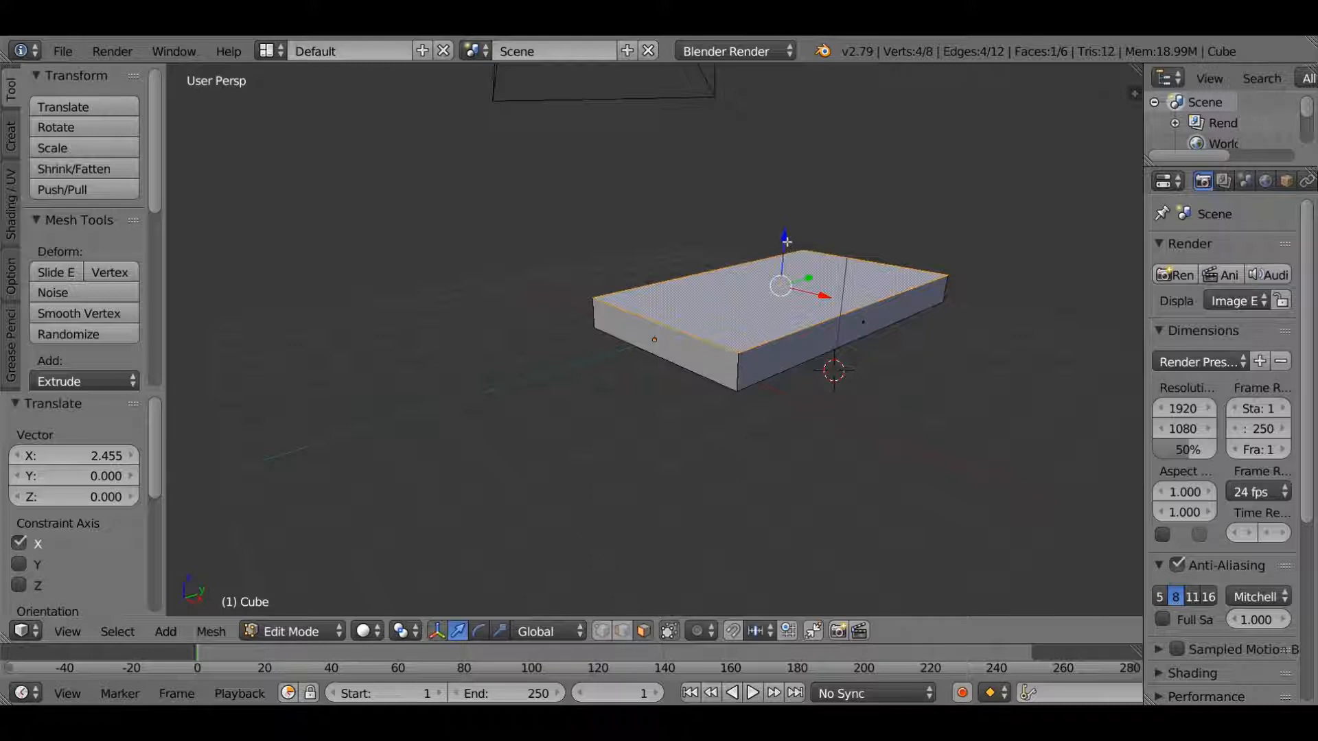
{"action": "left_click_drag", "start_coordinate": [787, 241], "coordinate": [796, 257]}
{"action": "middle_click_drag", "start_coordinate": [824, 426], "coordinate": [779, 462]}
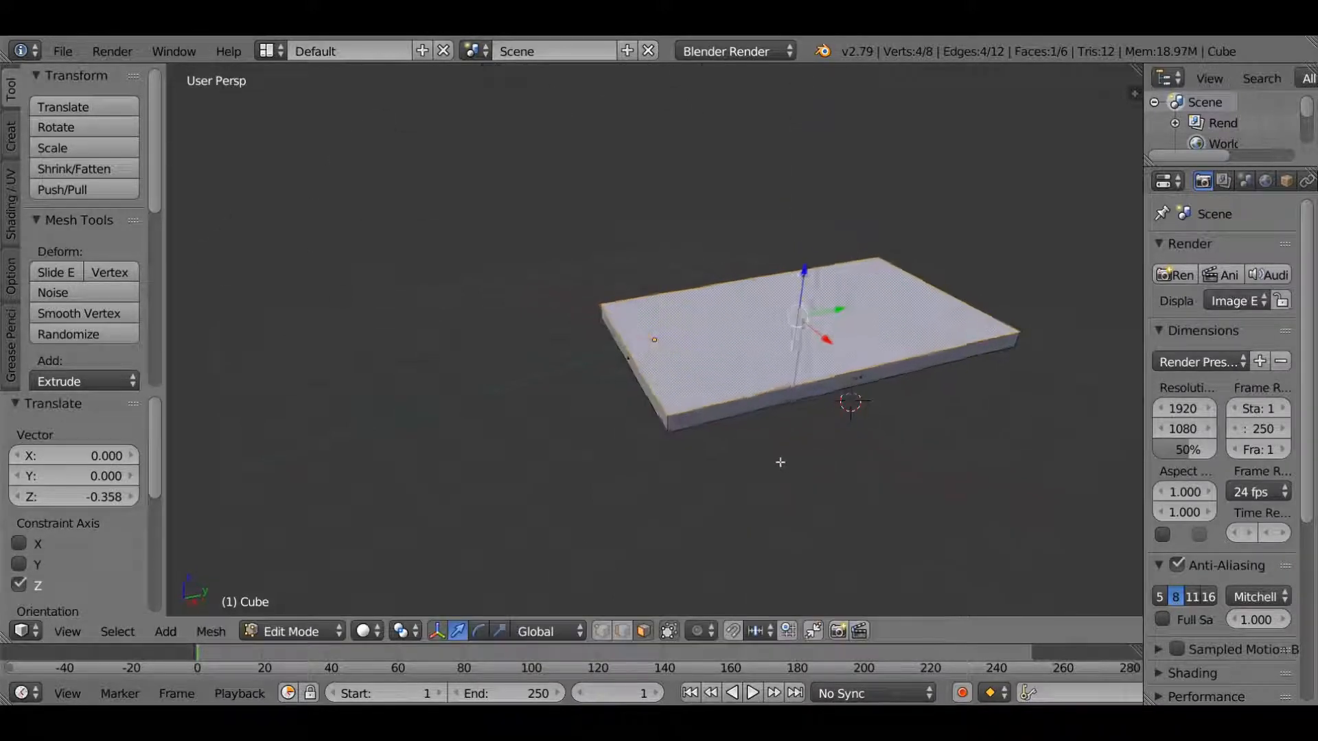
{"action": "mouse_move", "coordinate": [806, 274]}
{"action": "left_mouse_down"}
{"action": "mouse_move", "coordinate": [808, 260]}
{"action": "mouse_move", "coordinate": [811, 276]}
{"action": "left_mouse_up"}
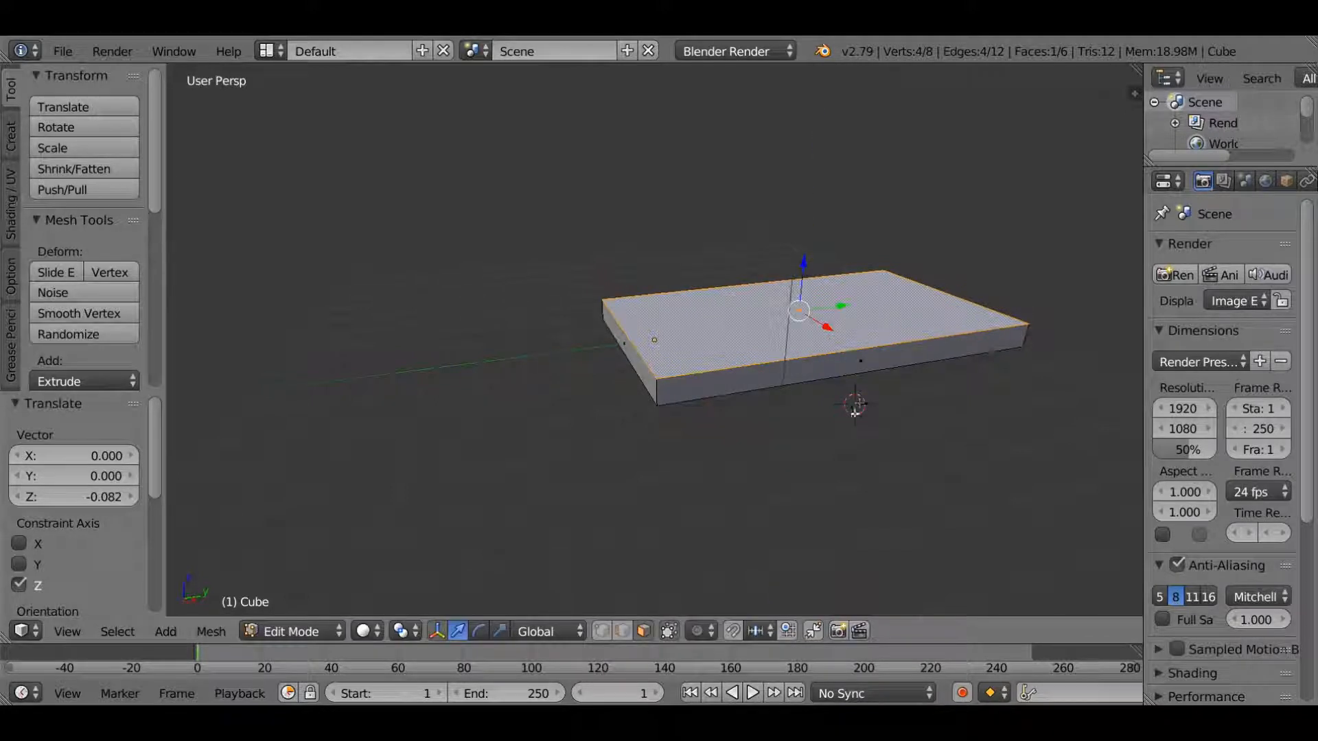
Extrude the slab's top face in place and scale the new face to about 0.83 to form a border
{"action": "middle_click_drag", "start_coordinate": [863, 403], "coordinate": [825, 473]}
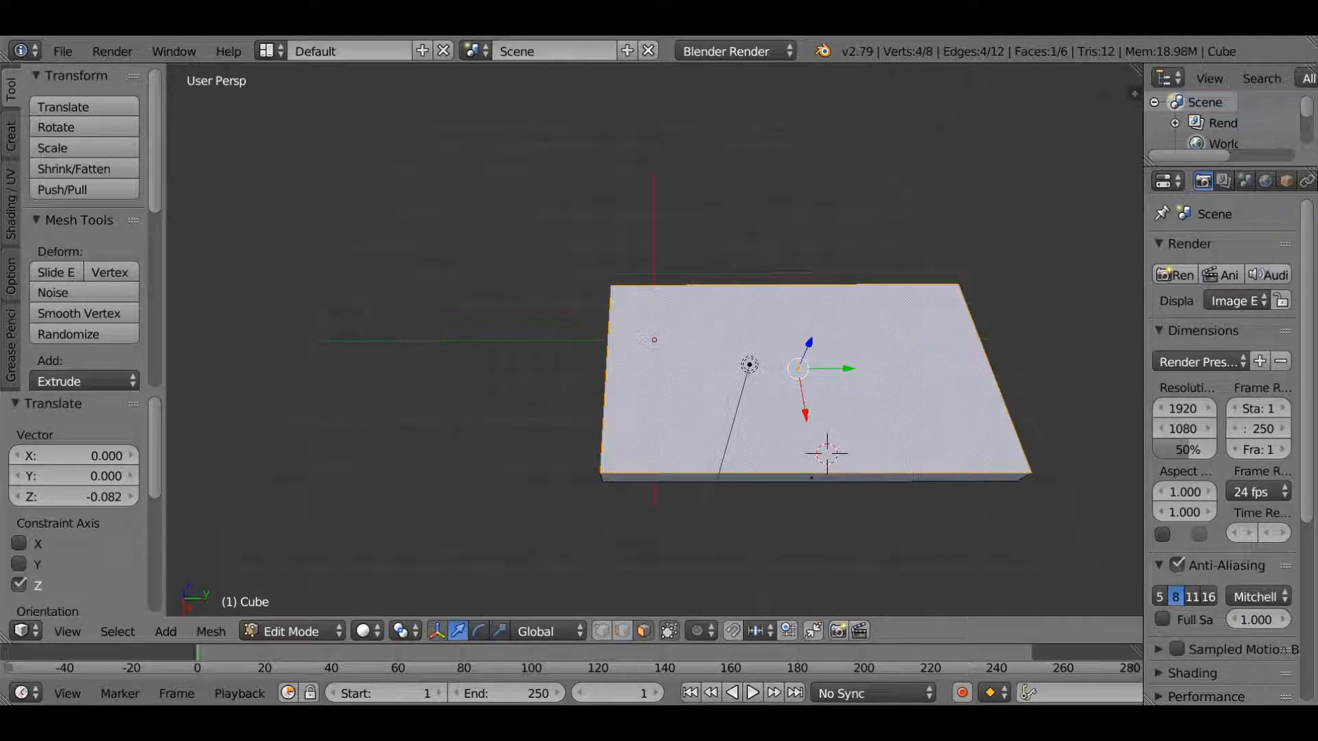
{"action": "key", "text": "s"}
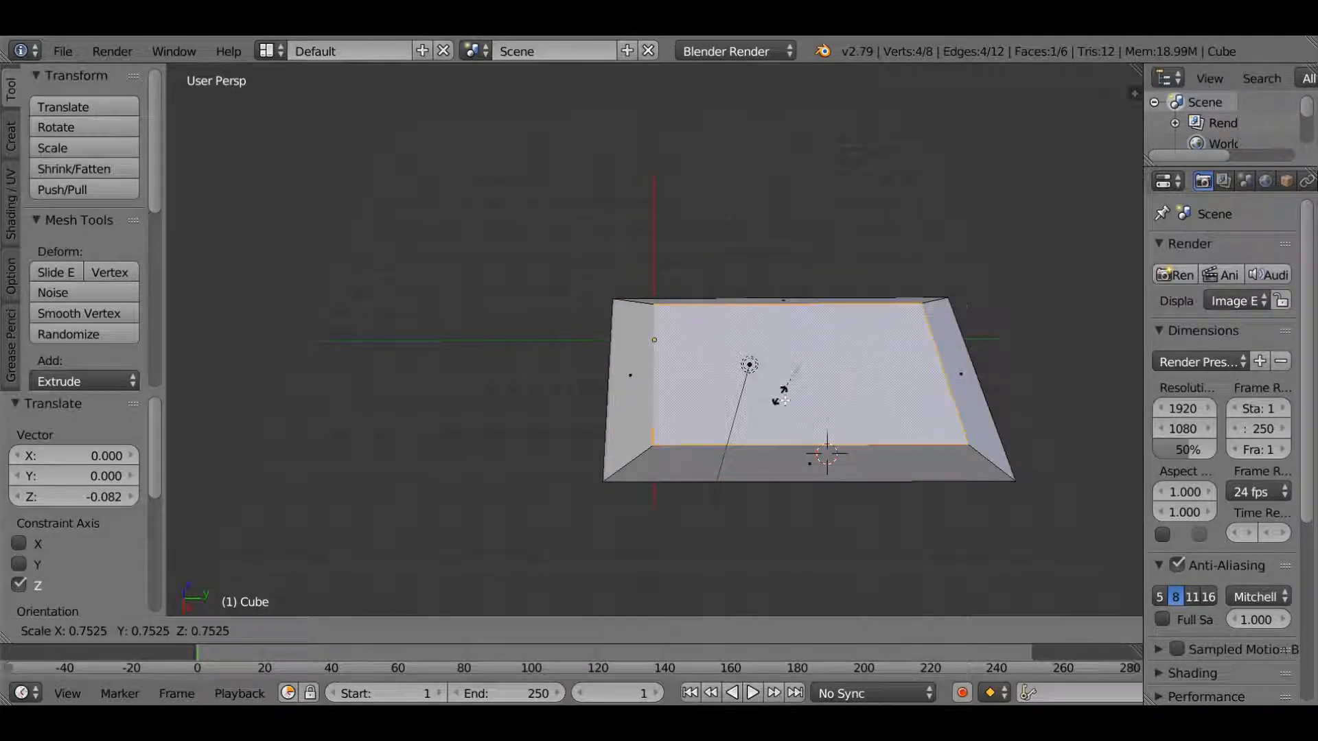
{"action": "key", "text": "Escape"}
{"action": "key", "text": "e"}
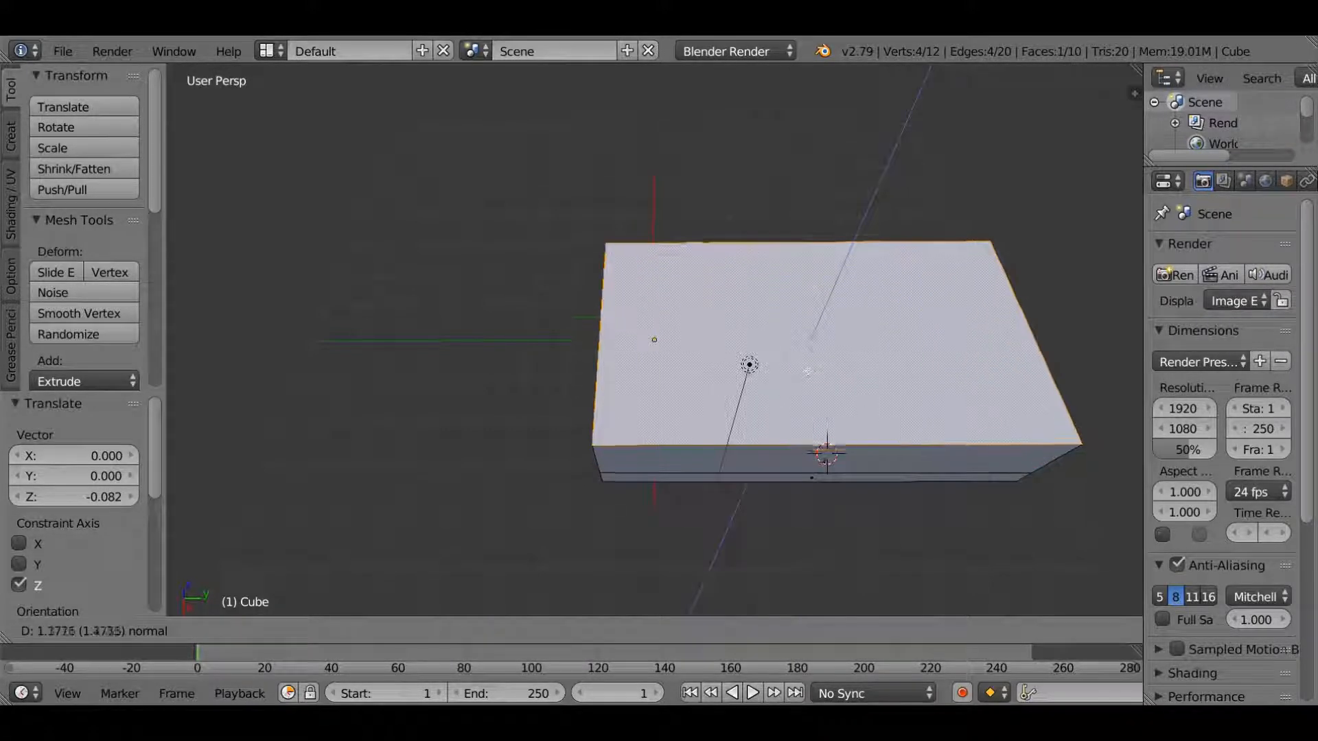
{"action": "key", "text": "Escape"}
{"action": "key", "text": "s"}
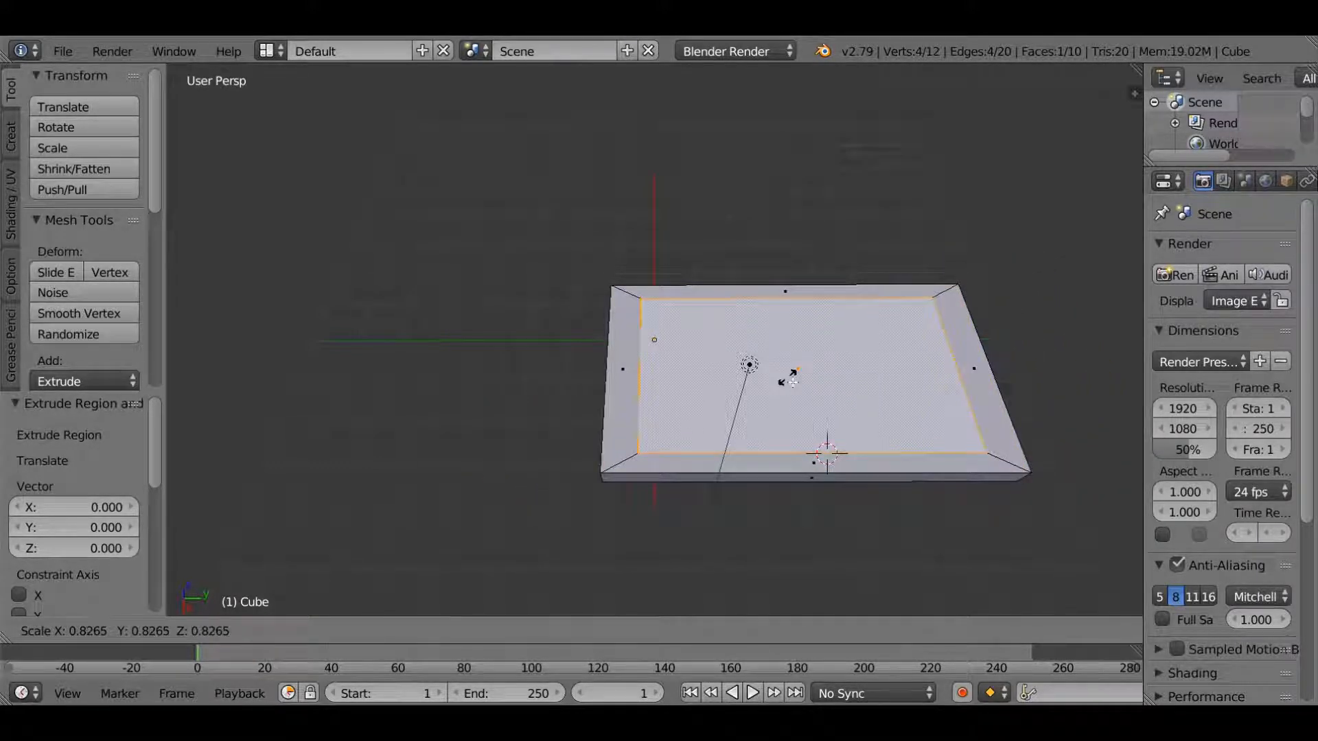
{"action": "left_click", "coordinate": [791, 379]}
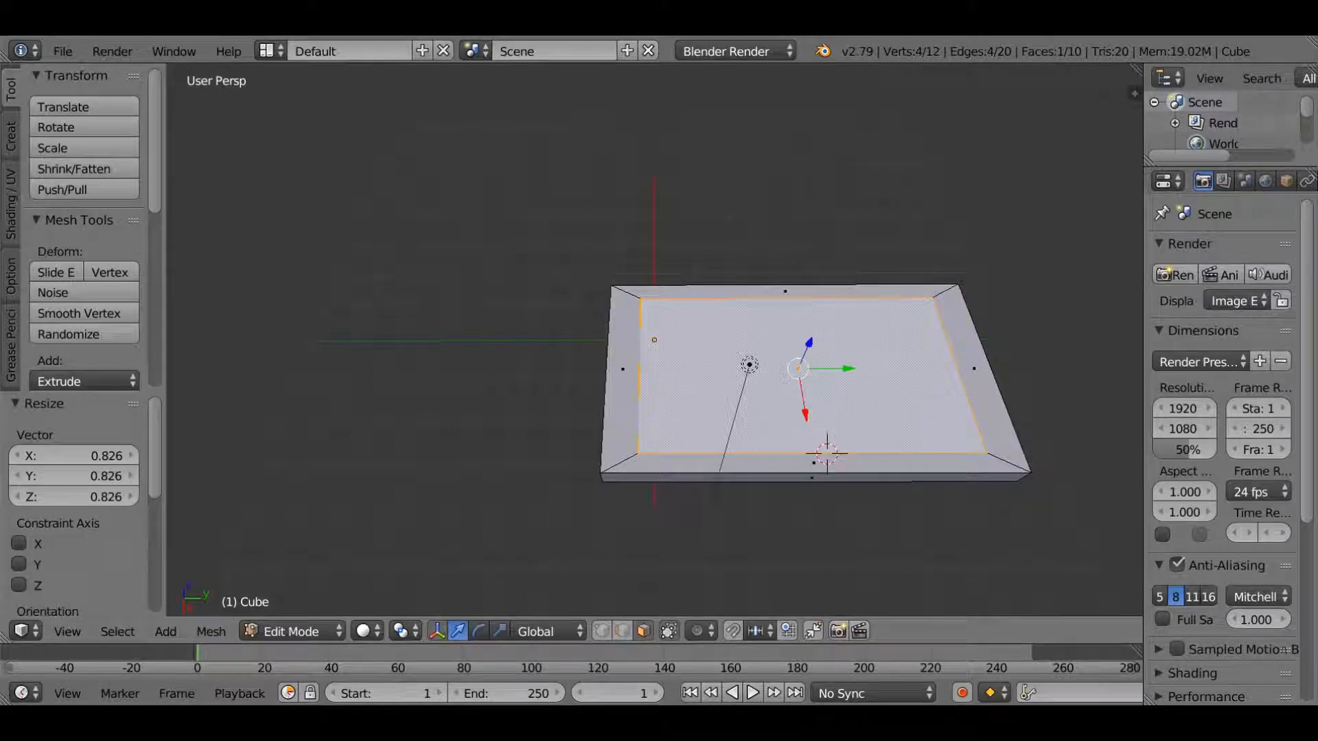
Extrude the inner top face about 0.25 units down into the slab to form a recess
{"action": "mouse_move", "coordinate": [758, 385]}
{"action": "middle_mouse_down"}
{"action": "mouse_move", "coordinate": [757, 327]}
{"action": "mouse_move", "coordinate": [764, 385]}
{"action": "middle_mouse_up"}
{"action": "key", "text": "e"}
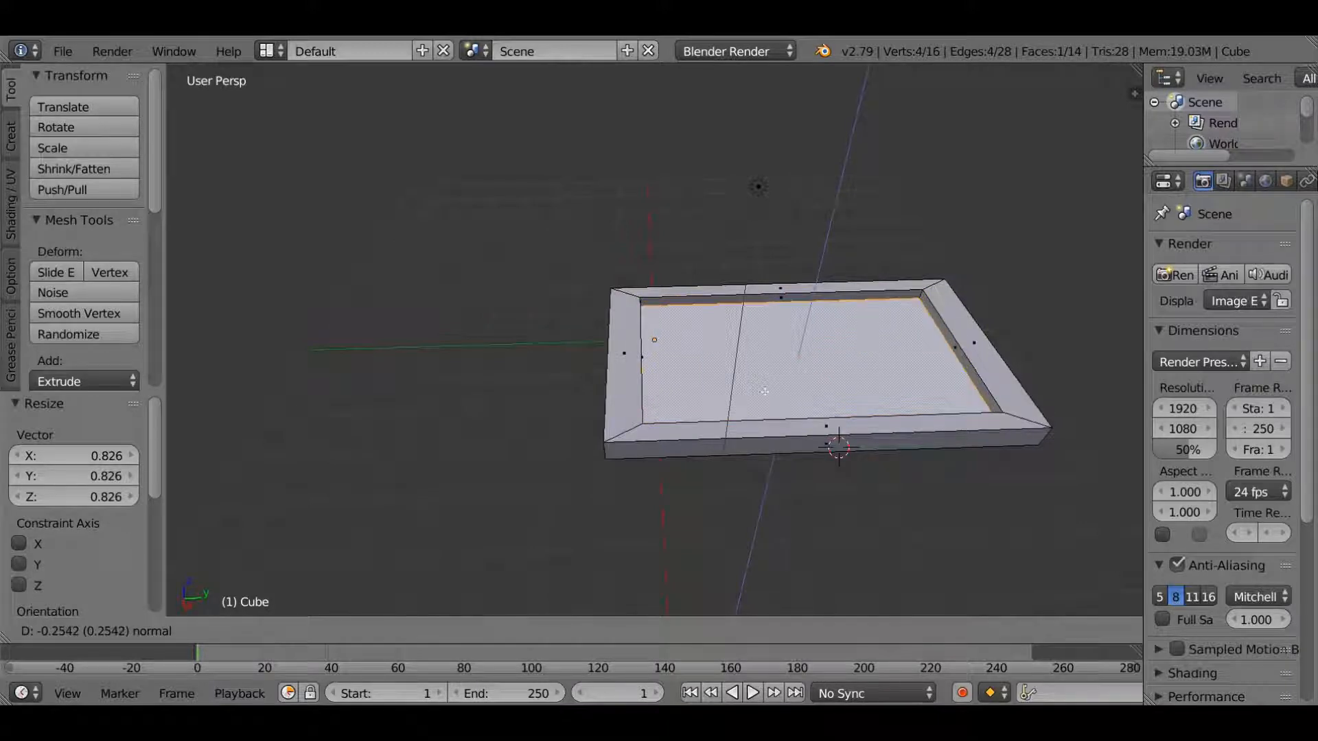
{"action": "left_click", "coordinate": [764, 390]}
Subdivide the recessed face, trying 20 and 10 cuts and settling on 9 cuts
{"action": "middle_click_drag", "start_coordinate": [764, 390], "coordinate": [464, 456]}
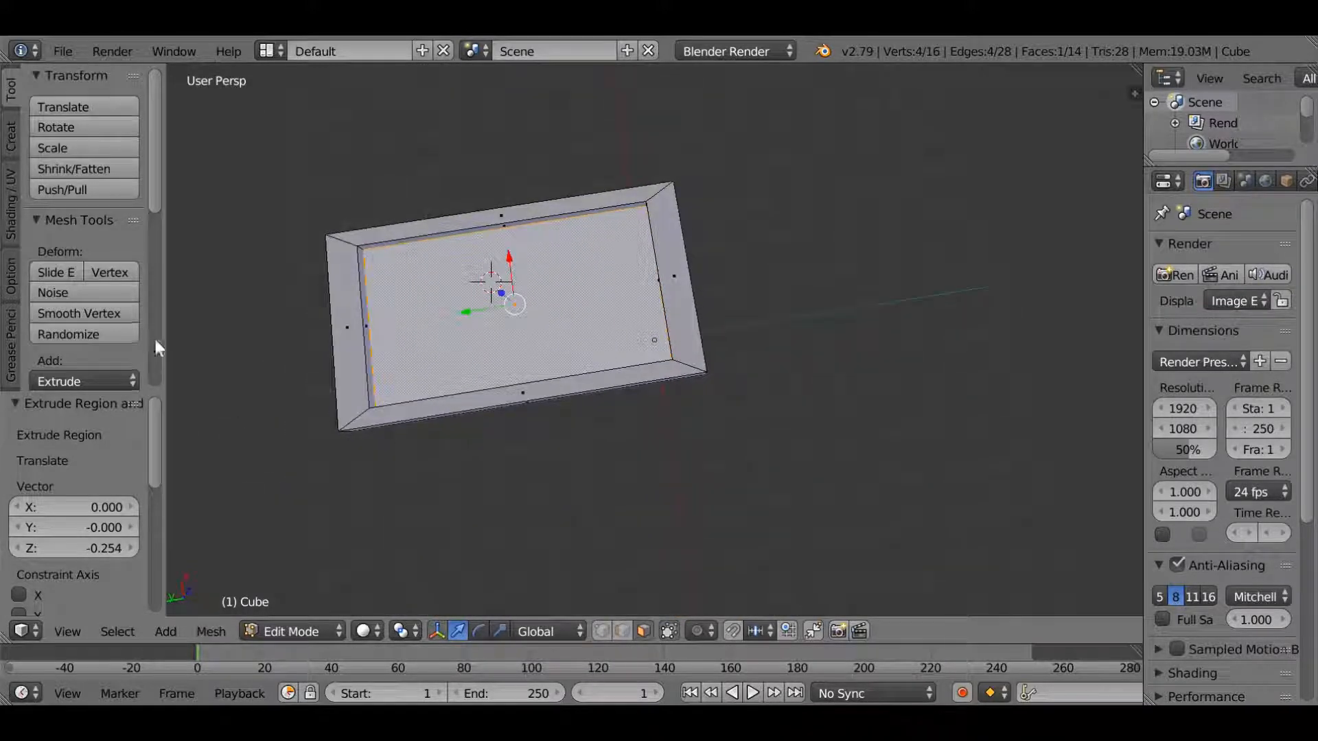
{"action": "scroll", "coordinate": [77, 290], "scroll_direction": "down", "scroll_amount": 5}
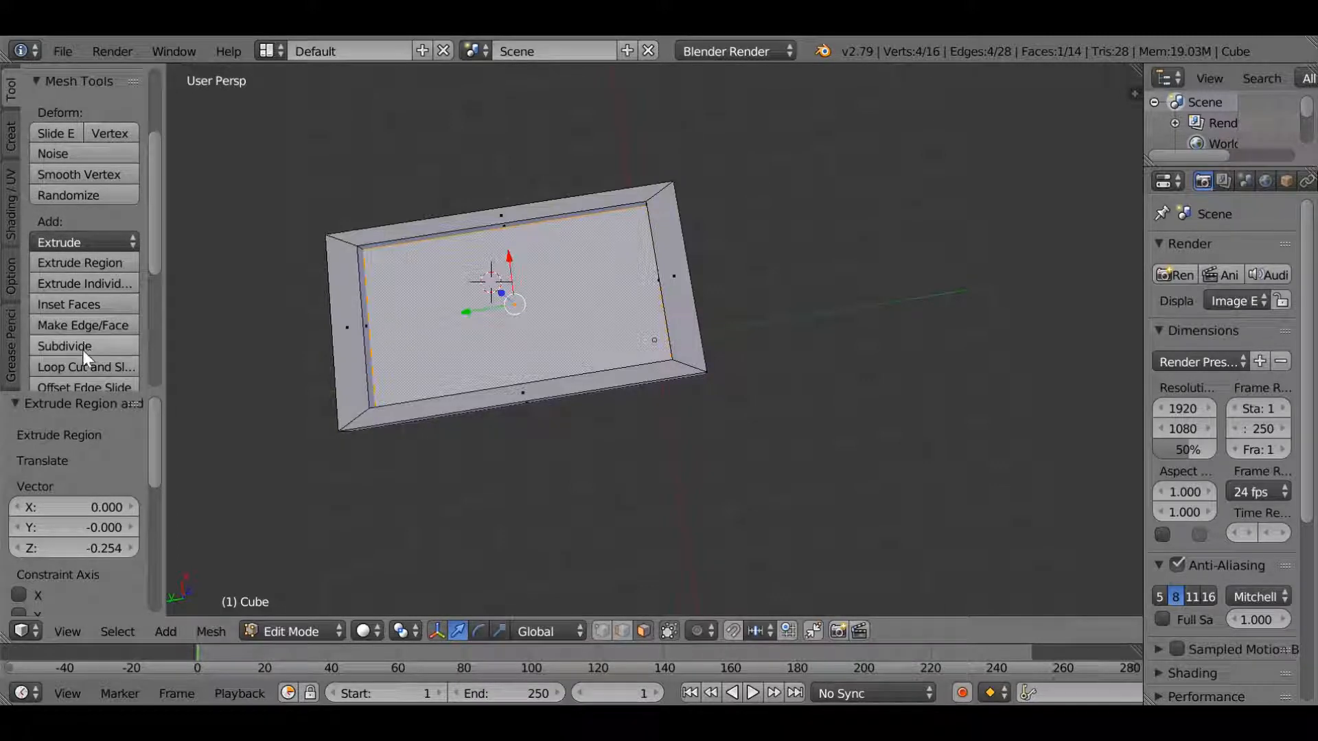
{"action": "left_click", "coordinate": [83, 348]}
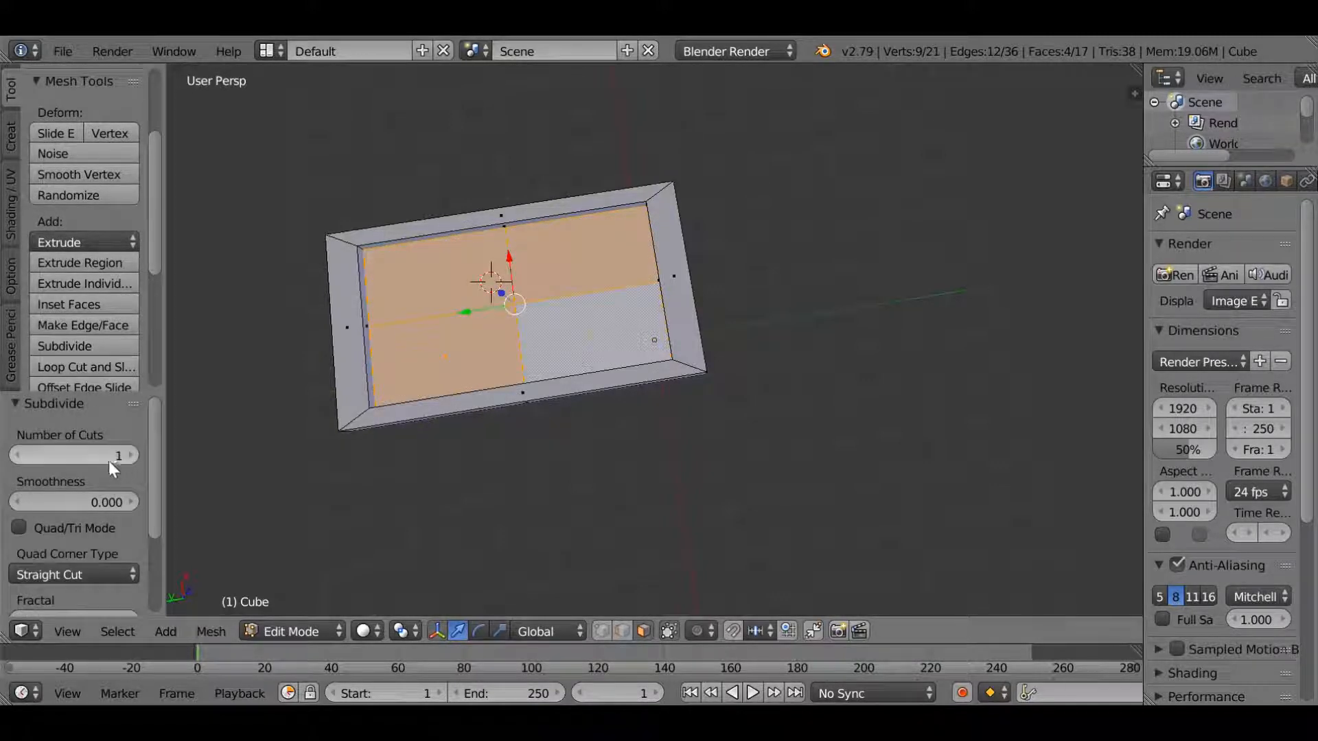
{"action": "left_click", "coordinate": [108, 460]}
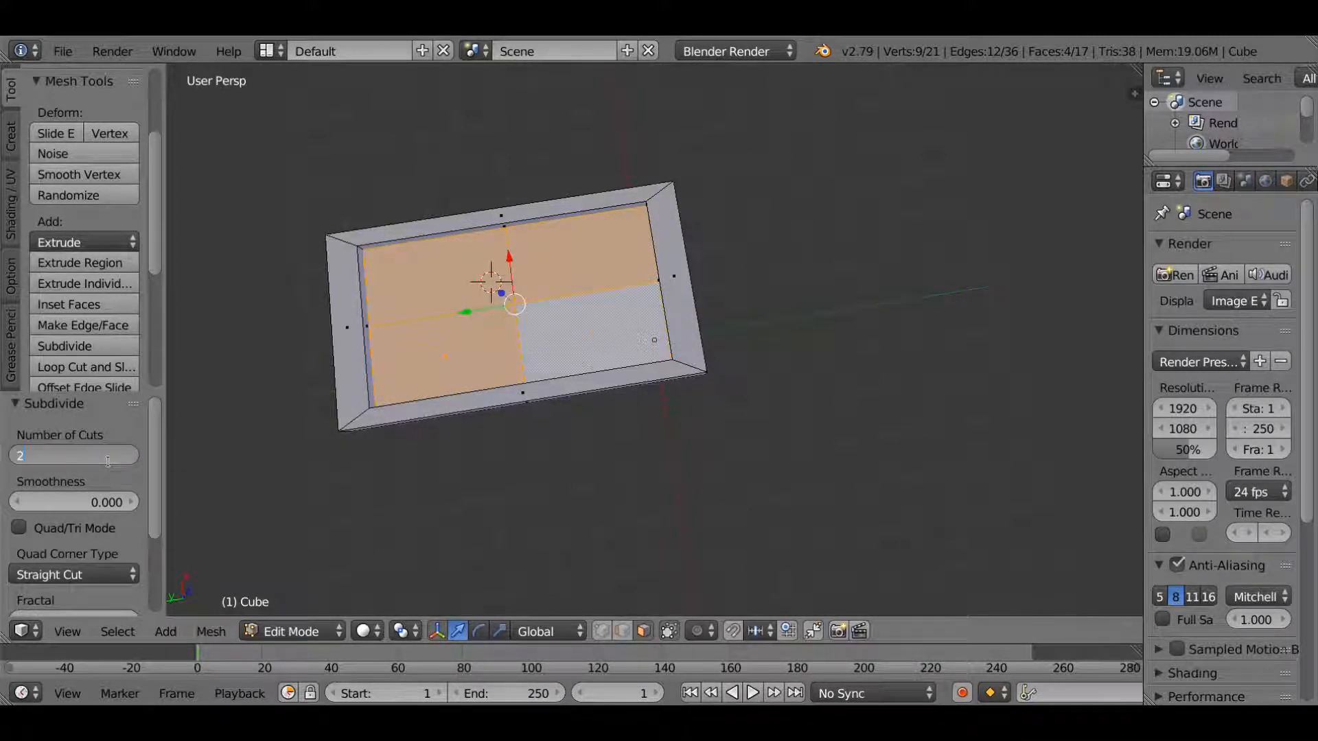
{"action": "type", "text": "20"}
{"action": "key", "text": "Return"}
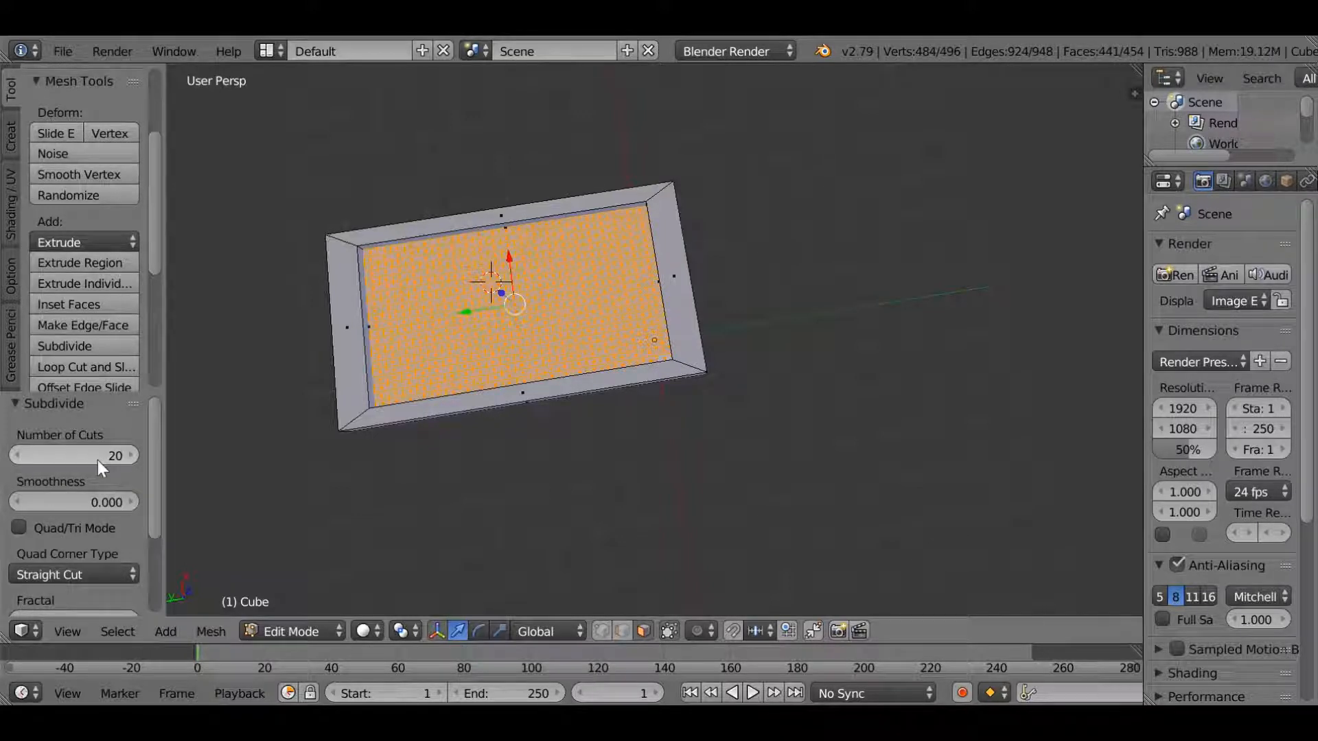
{"action": "left_click", "coordinate": [97, 460]}
{"action": "type", "text": "10"}
{"action": "key", "text": "Return"}
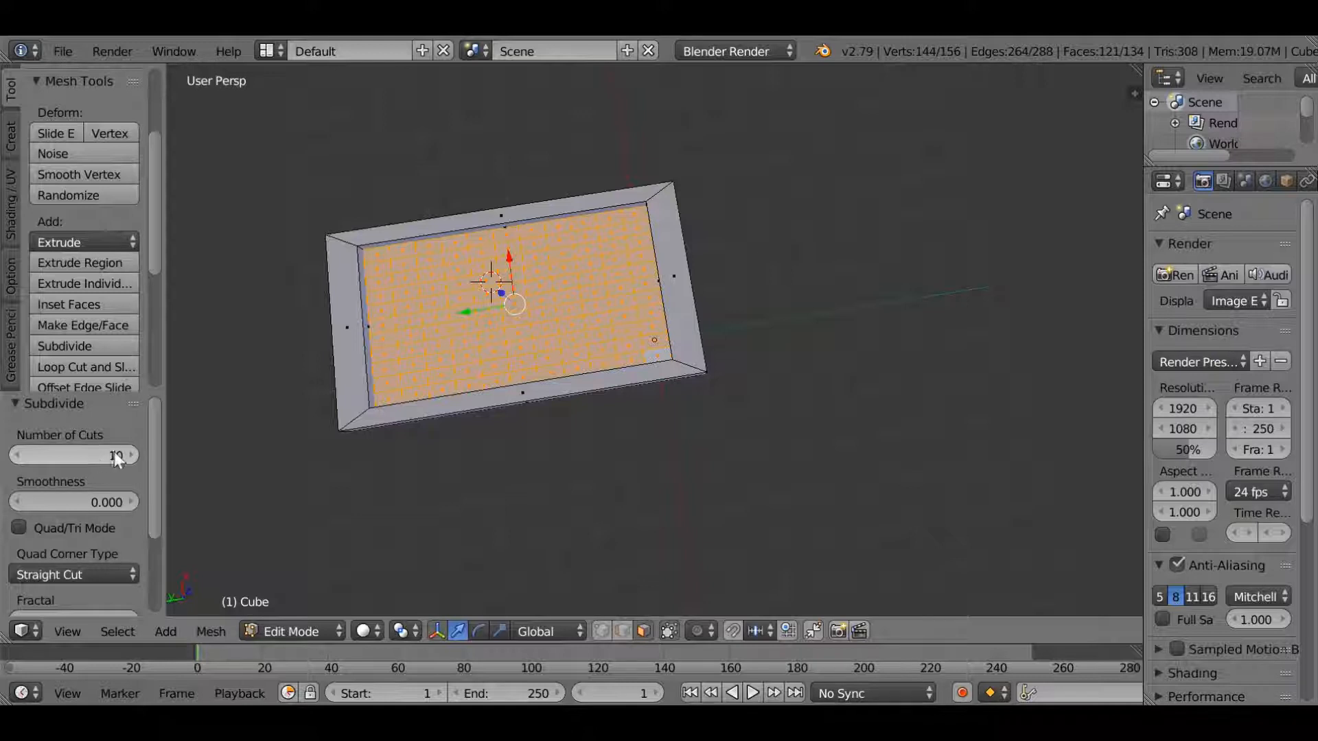
{"action": "left_click", "coordinate": [14, 455]}
Extrude four grid faces, each one cell in from a corner of the recess, upward about 3.93 units as table legs
{"action": "right_click", "coordinate": [408, 265]}
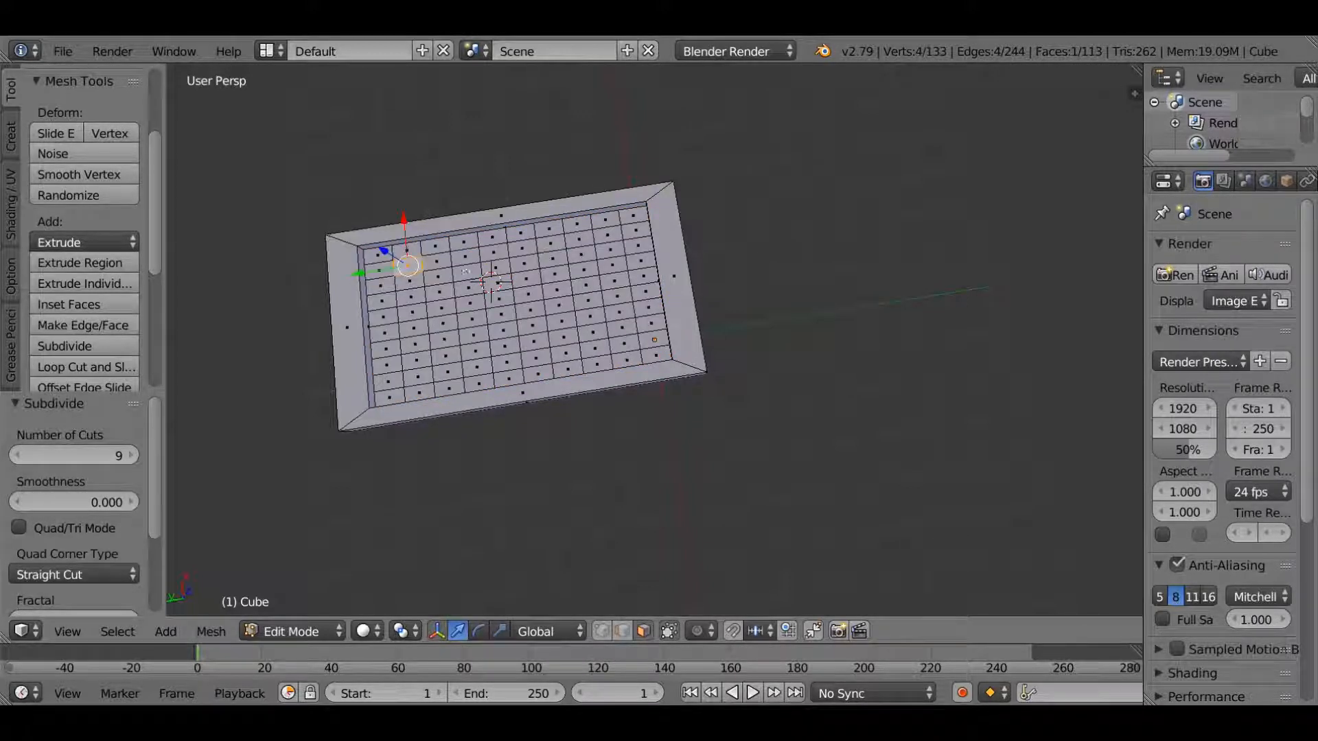
{"action": "right_click", "coordinate": [608, 235], "text": "shift"}
{"action": "right_click", "coordinate": [634, 350], "text": "shift"}
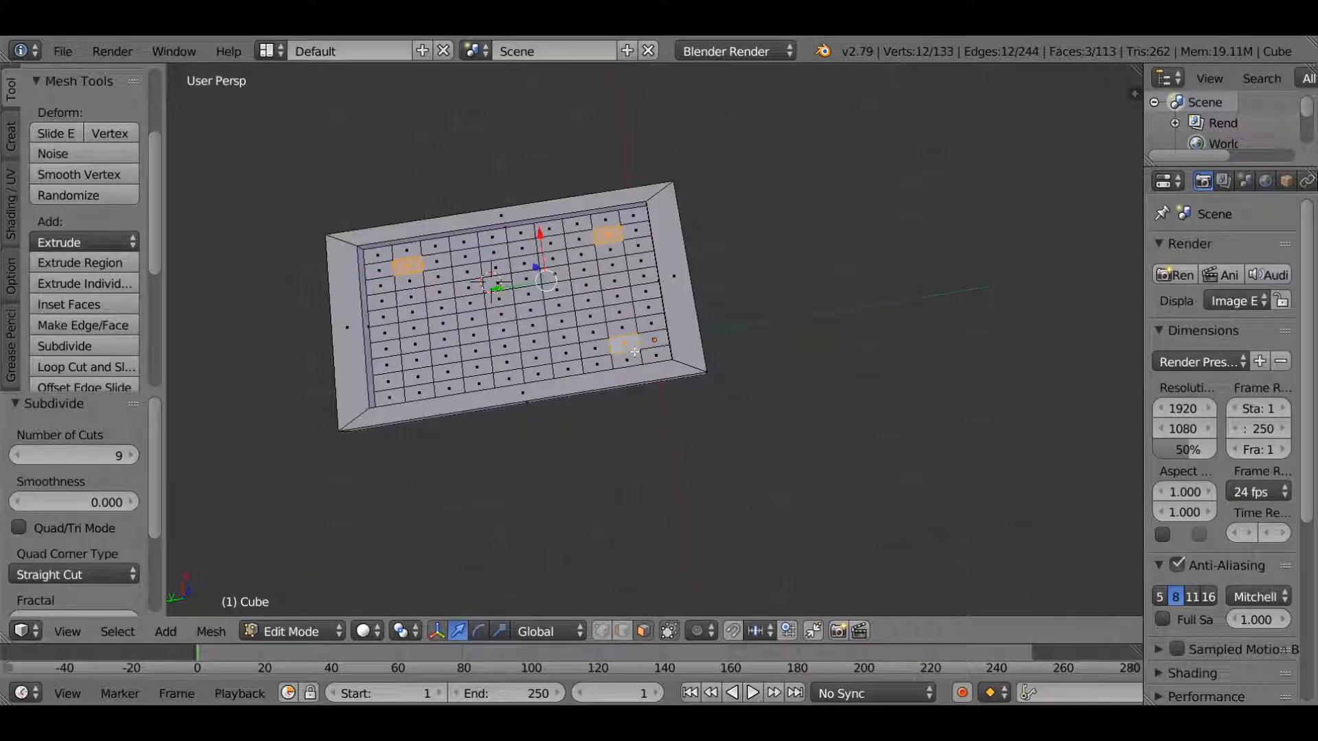
{"action": "right_click", "coordinate": [438, 376], "text": "shift"}
{"action": "mouse_move", "coordinate": [437, 376]}
{"action": "middle_mouse_down"}
{"action": "mouse_move", "coordinate": [453, 368]}
{"action": "mouse_move", "coordinate": [439, 357]}
{"action": "middle_mouse_up"}
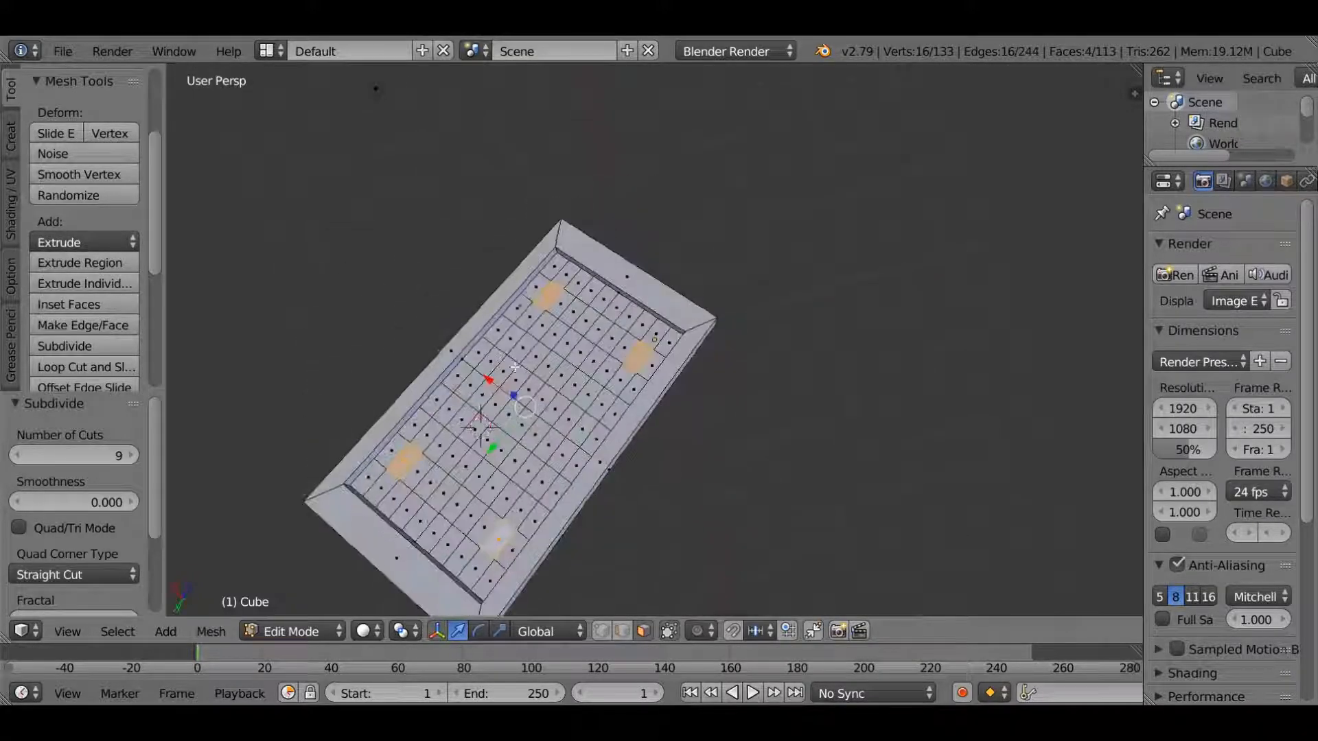
{"action": "key", "text": "KP_1"}
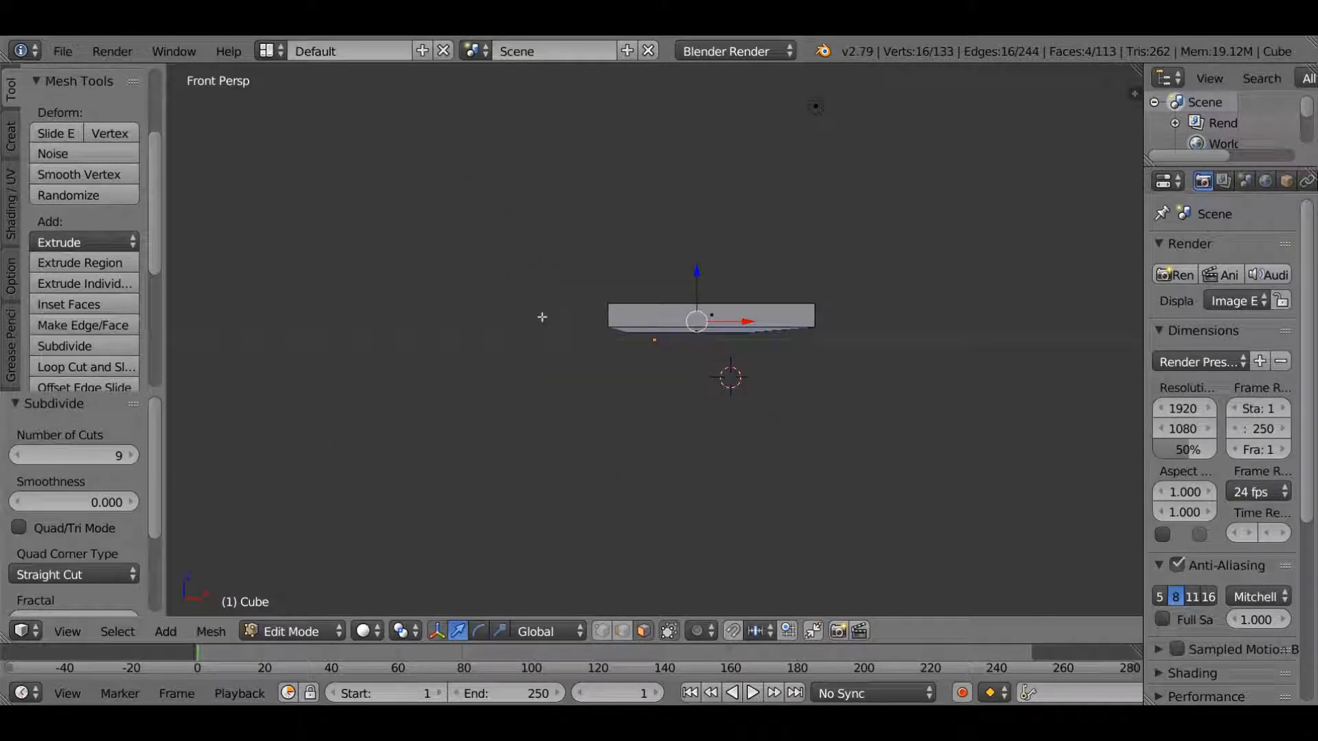
{"action": "key", "text": "KP_3"}
{"action": "key", "text": "KP_5"}
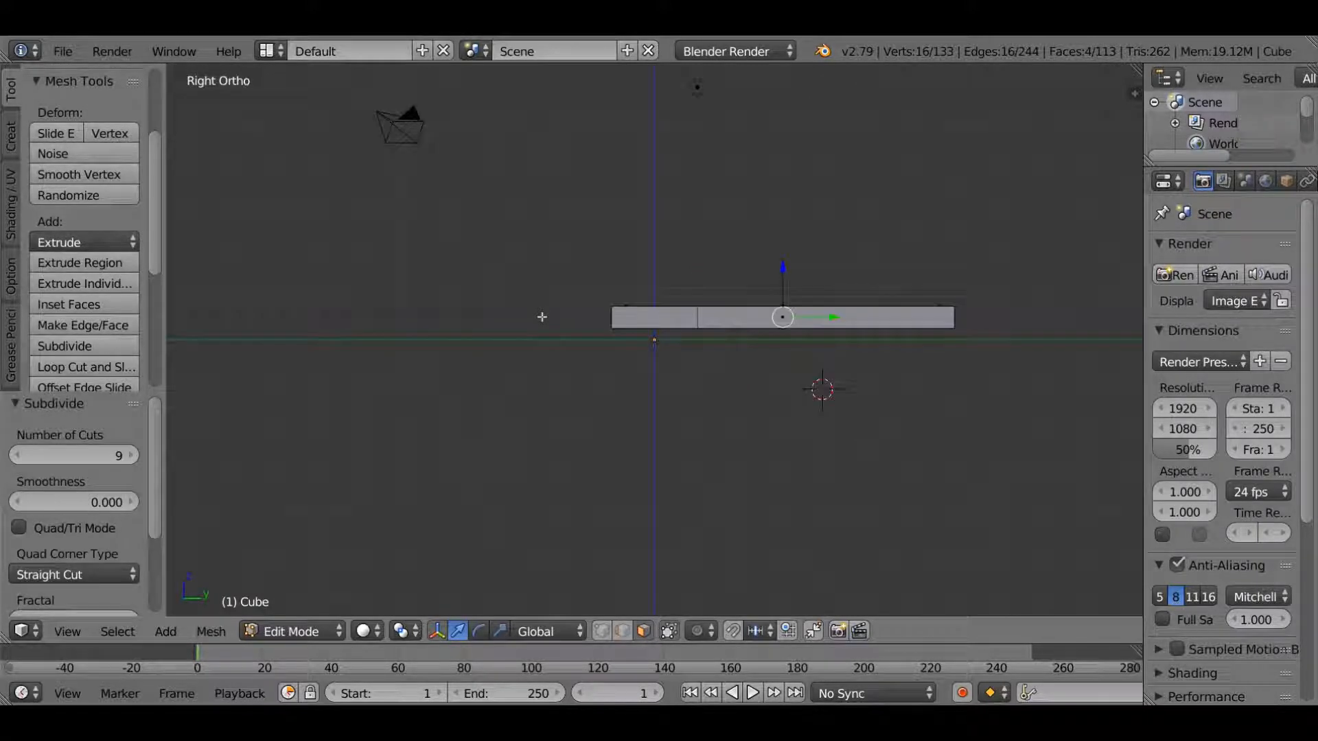
{"action": "key", "text": "e"}
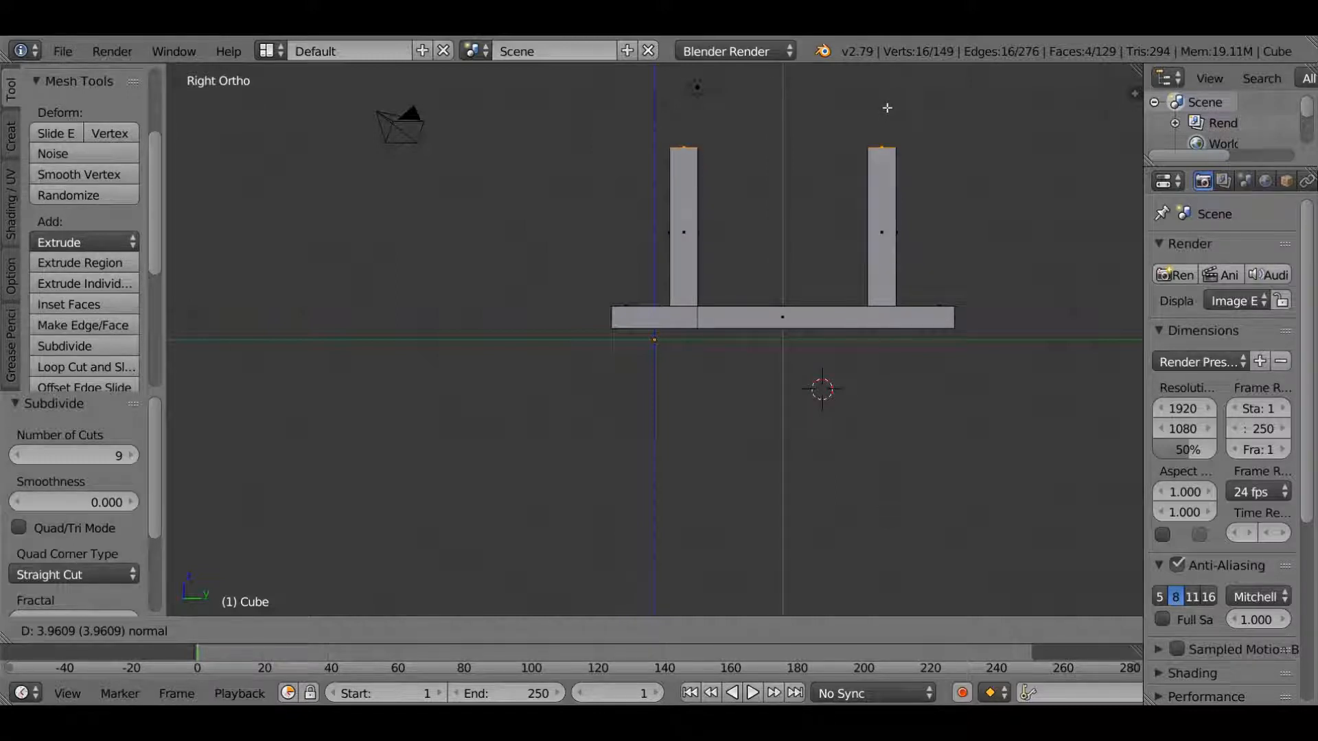
{"action": "left_click", "coordinate": [887, 108]}
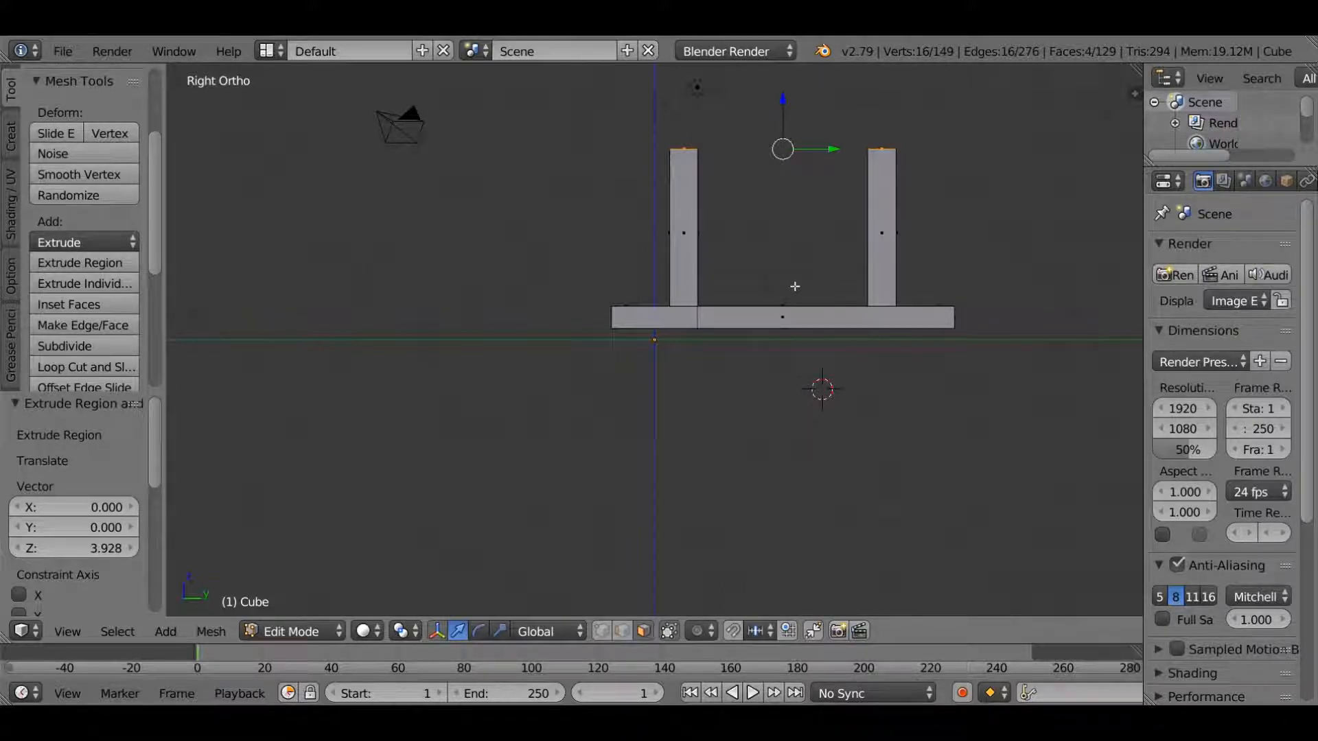
Inspect the four legs, return to Object Mode and show the model in the right orthographic view
{"action": "middle_click_drag", "start_coordinate": [794, 286], "coordinate": [694, 279]}
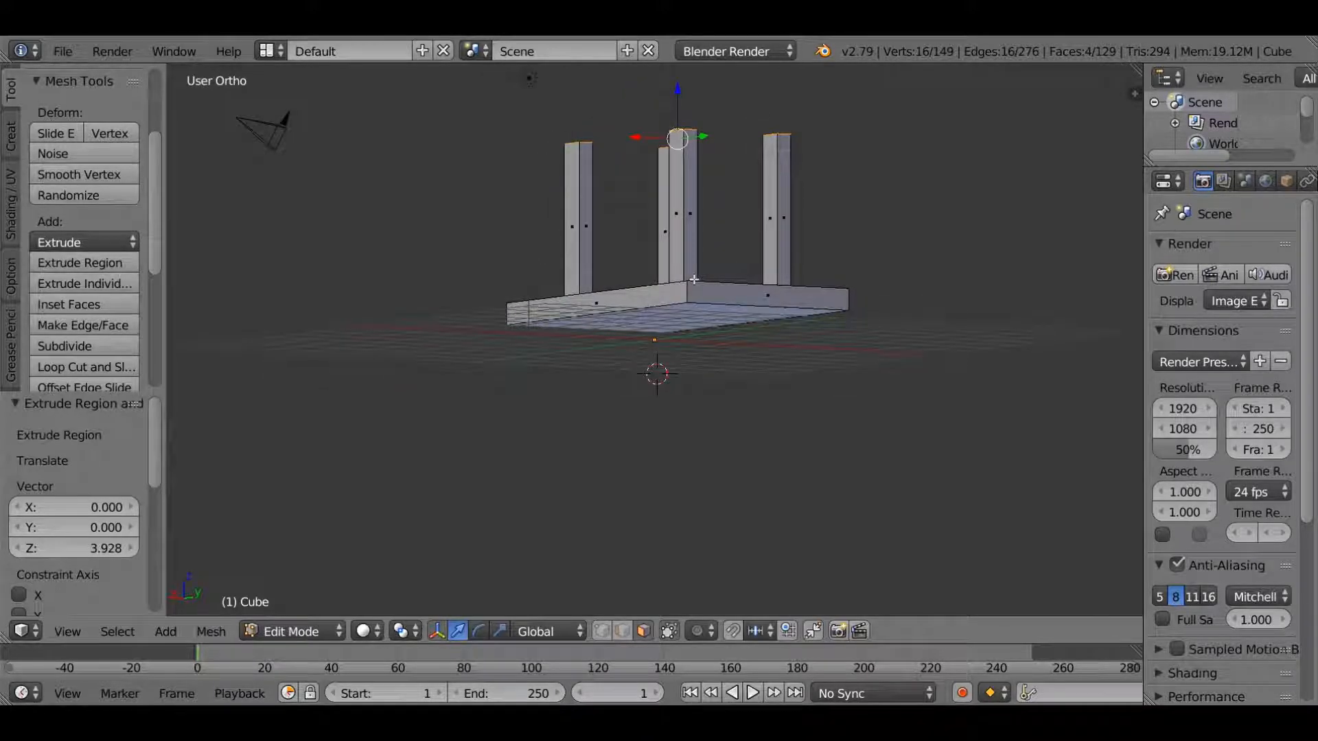
{"action": "key", "text": "KP_3"}
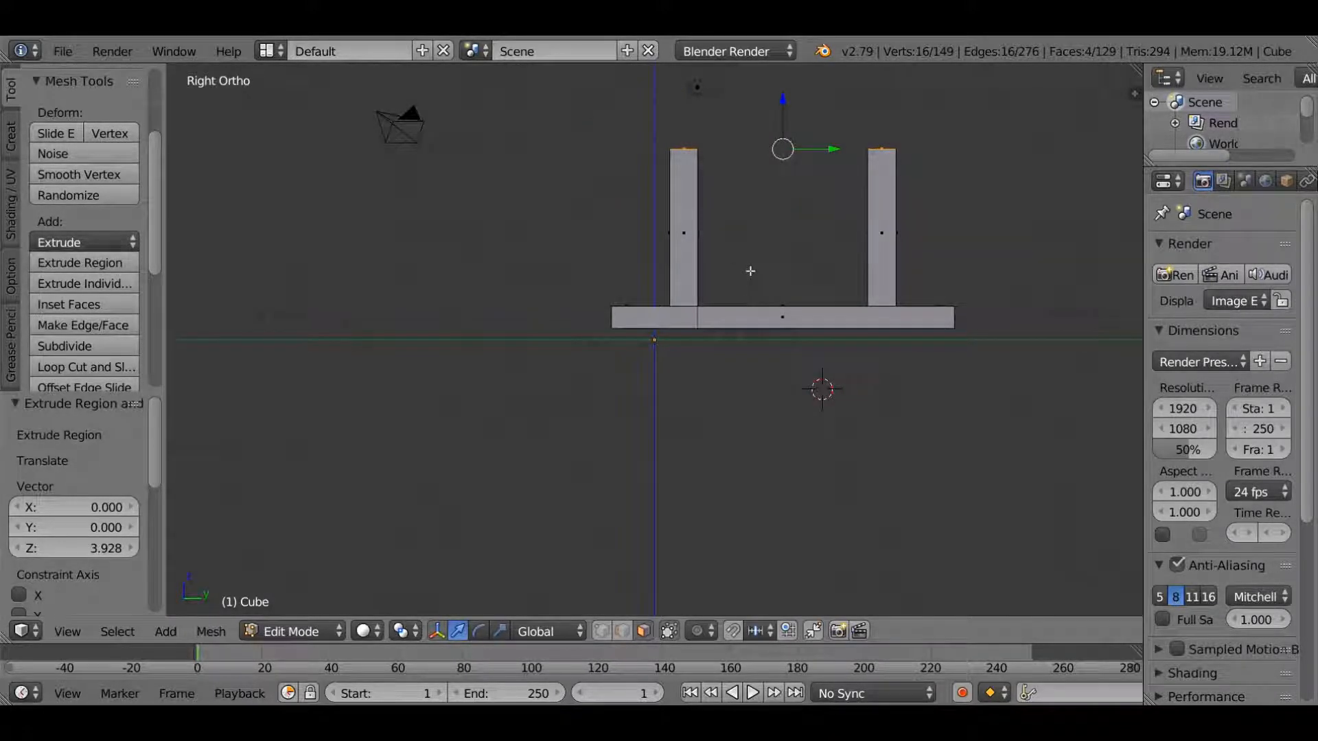
{"action": "middle_click_drag", "start_coordinate": [812, 288], "coordinate": [635, 299]}
{"action": "key", "text": "Tab"}
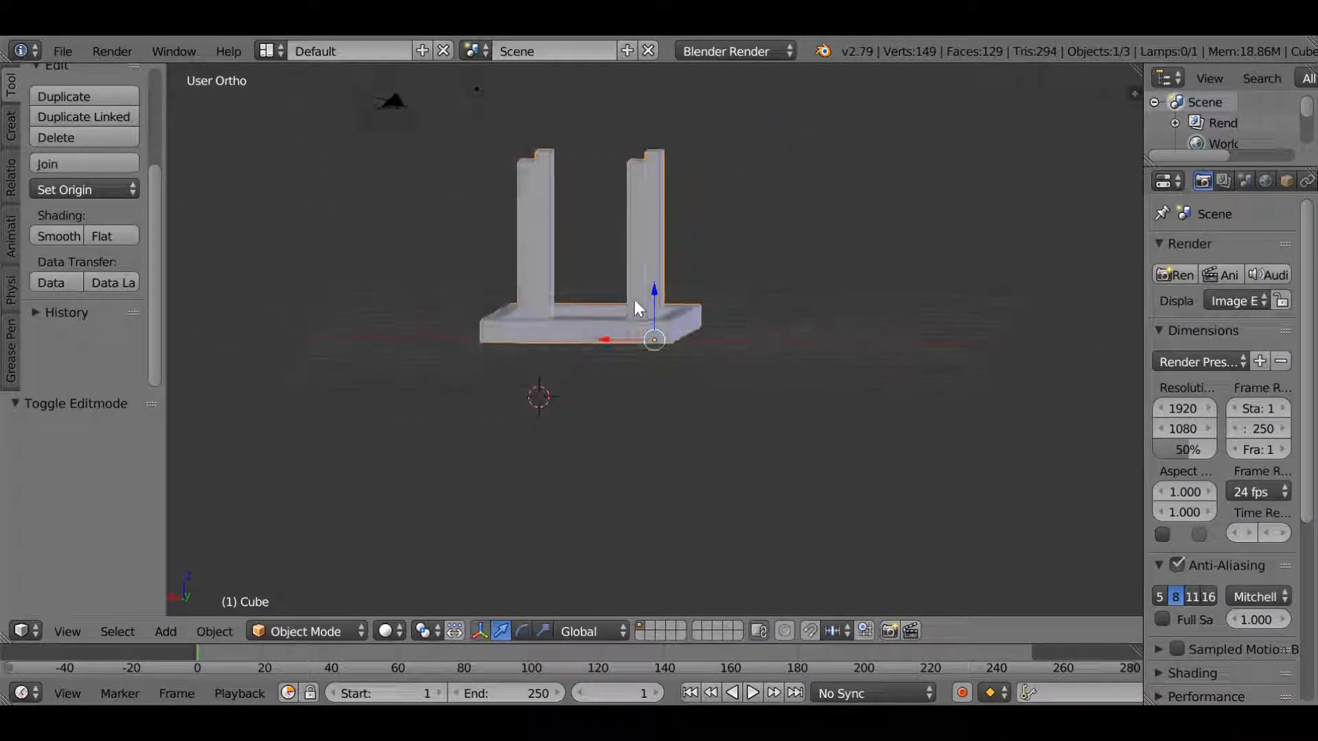
{"action": "key", "text": "KP_3"}
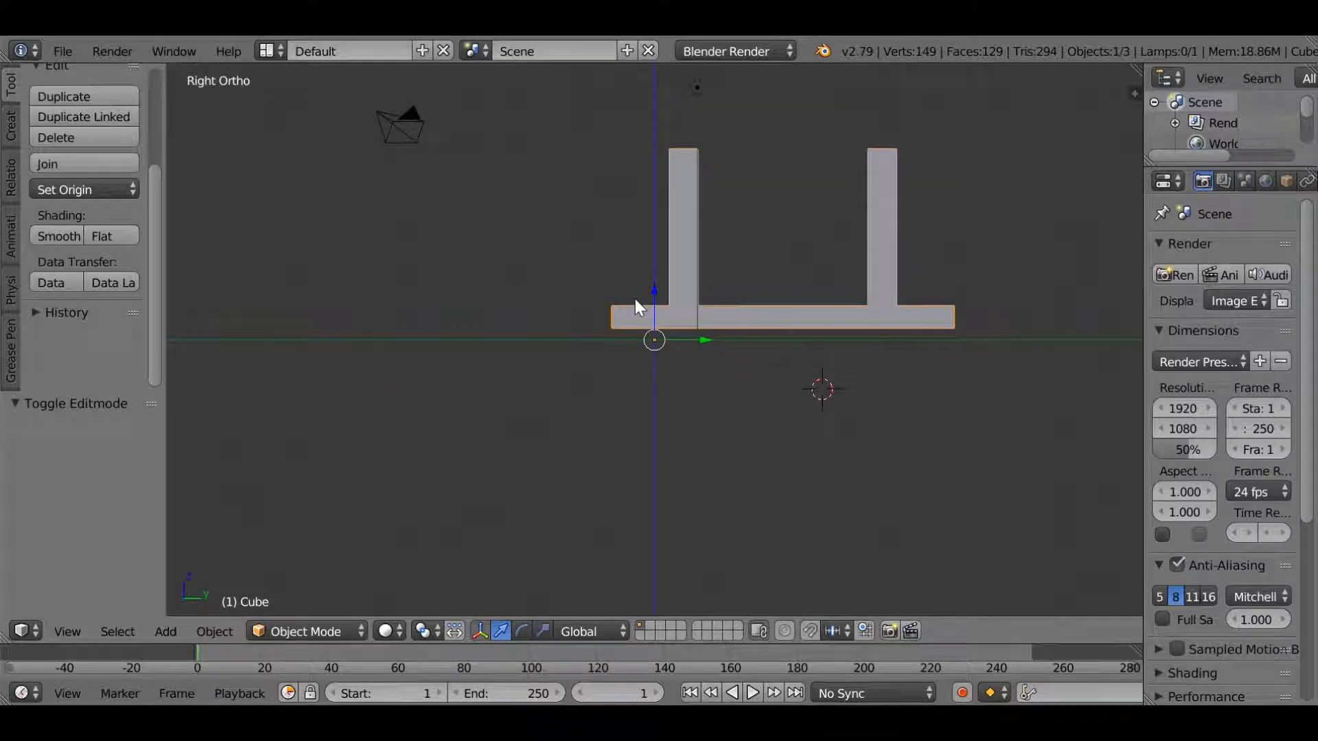
Rotate the upside-down table 180° about the global Y axis so it stands on its legs
{"action": "key", "text": "KP_1"}
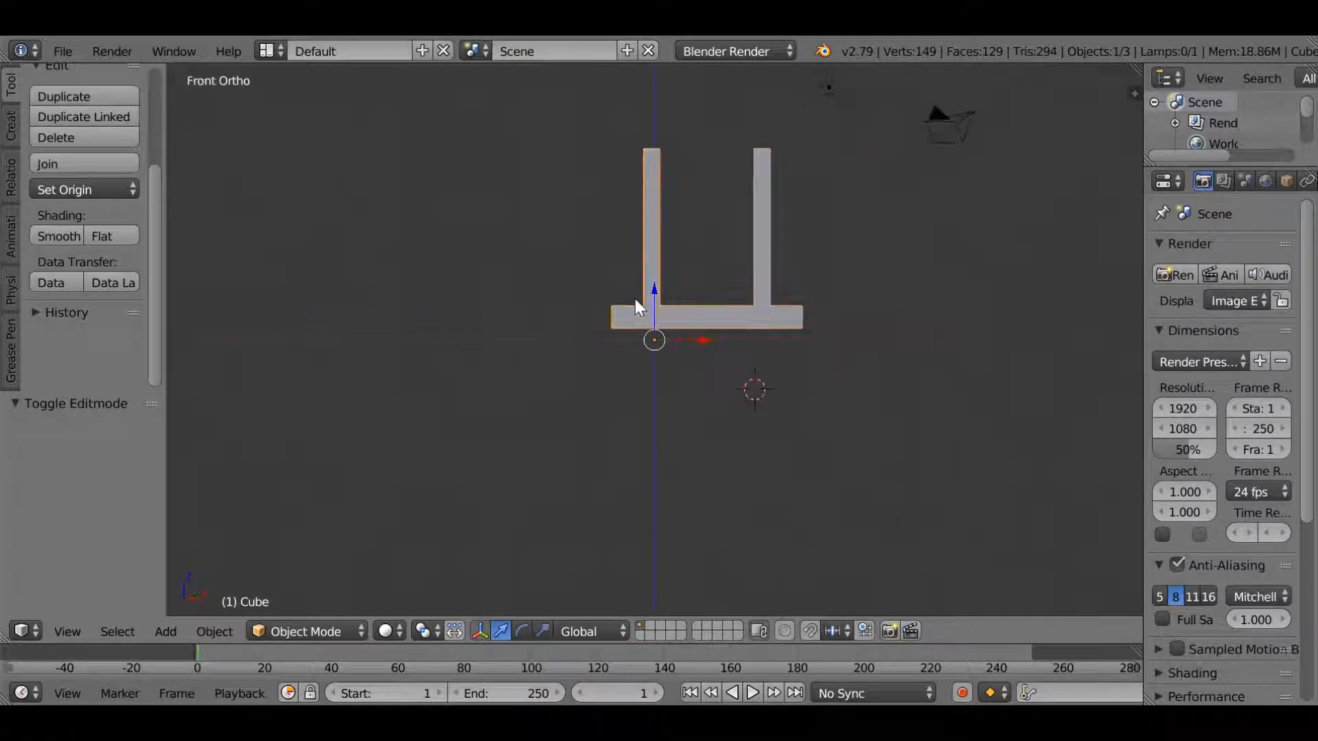
{"action": "key", "text": "KP_3"}
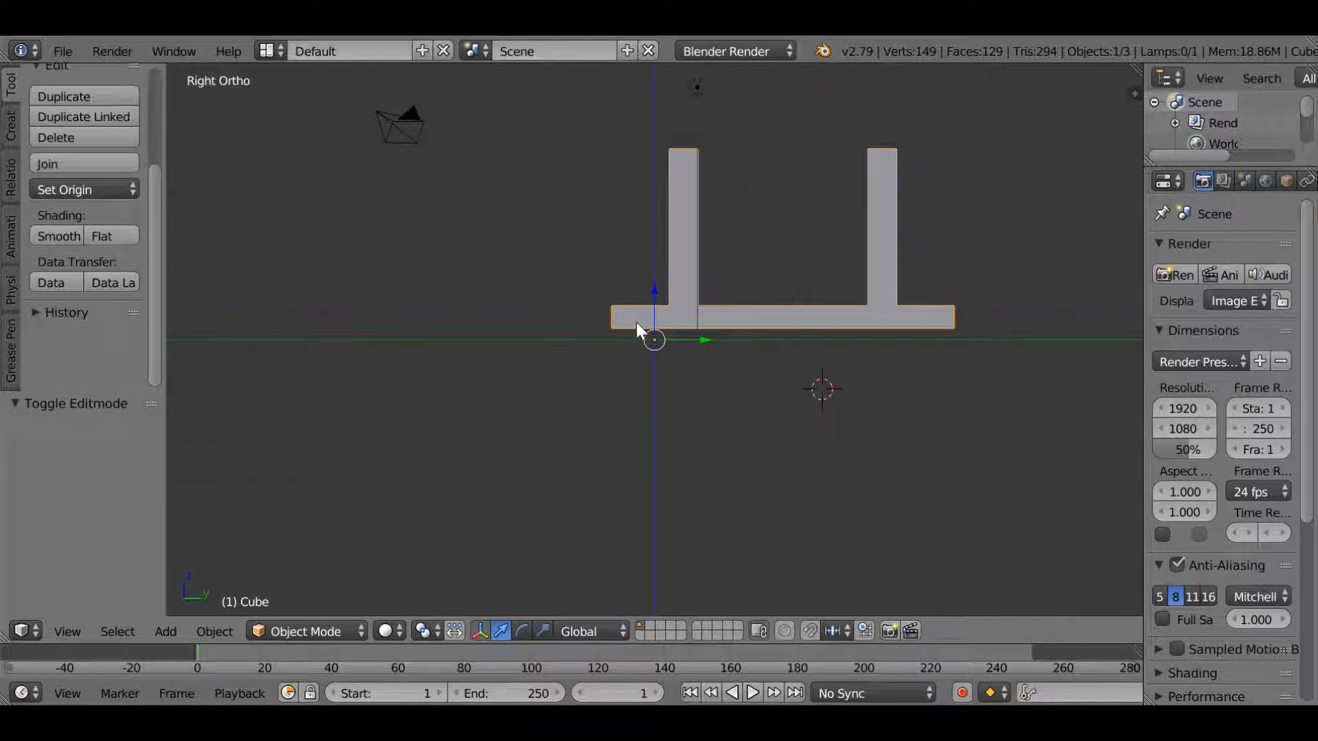
{"action": "type", "text": "ry18"}
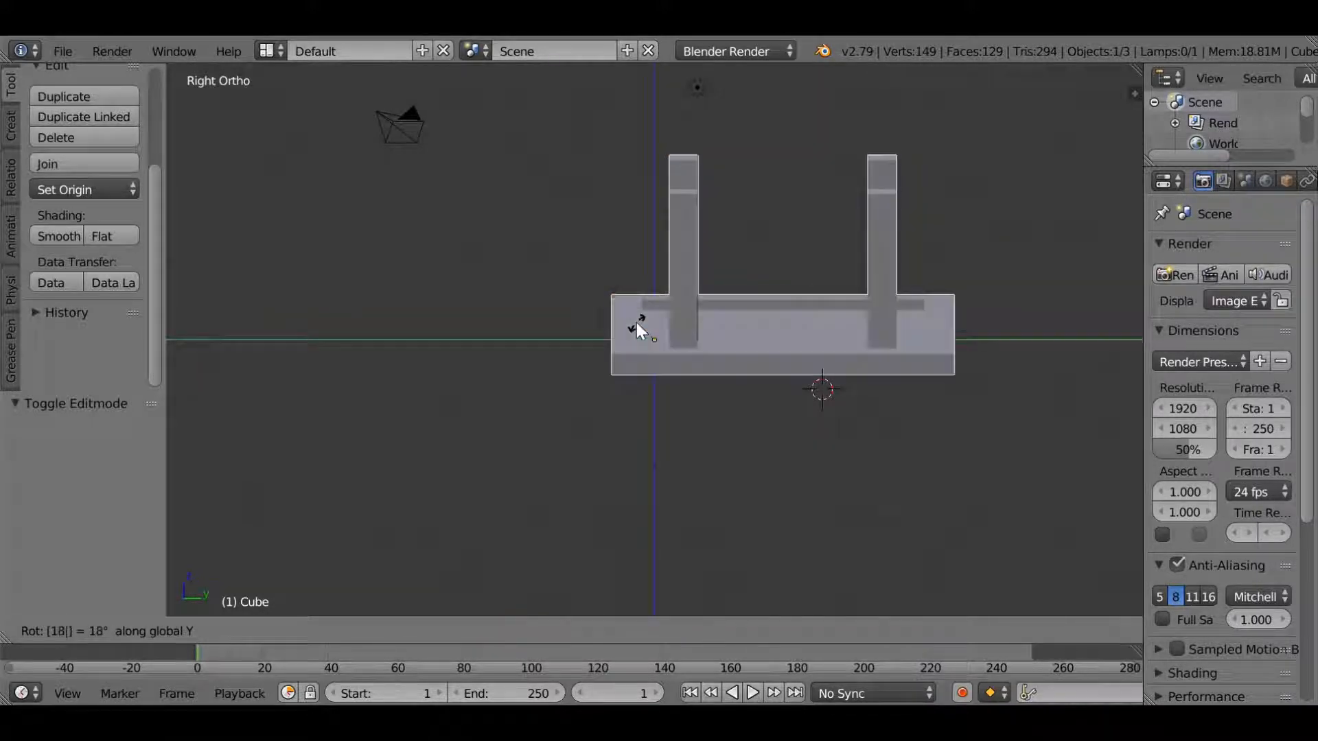
{"action": "type", "text": "0"}
{"action": "key", "text": "Return"}
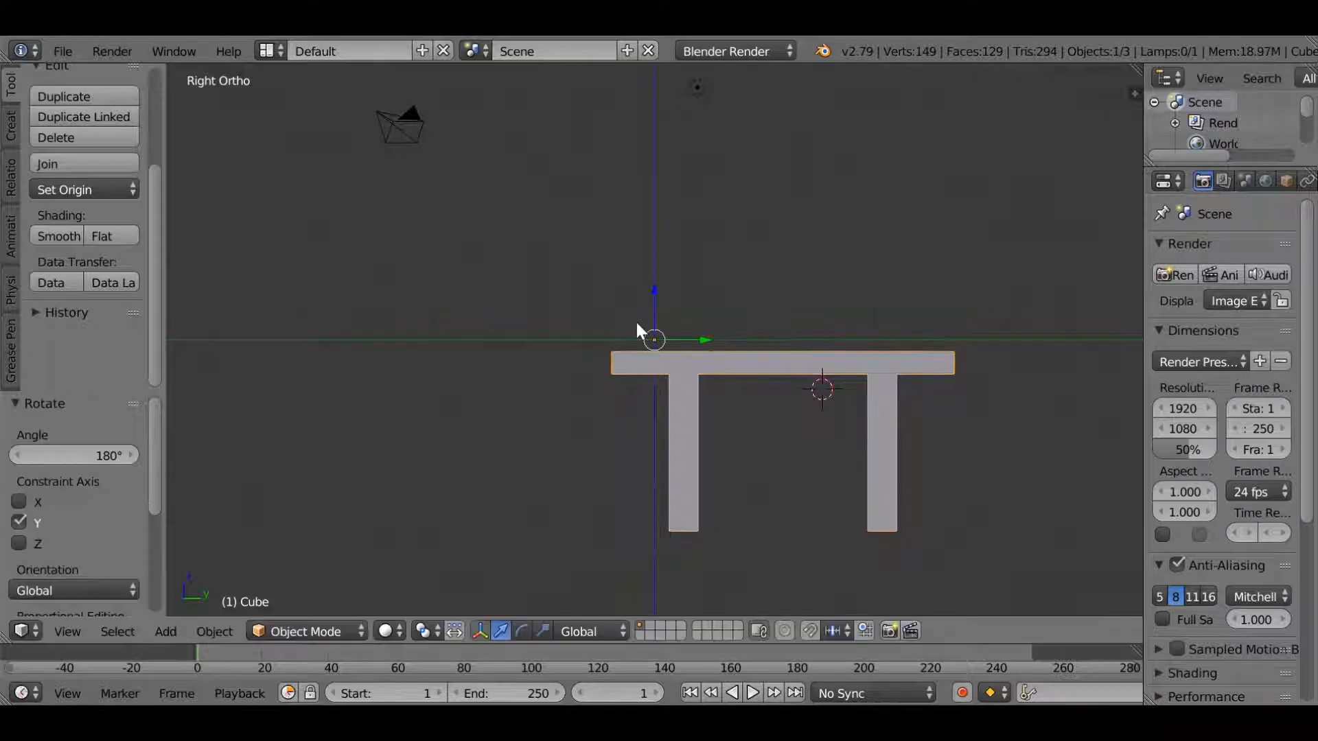
Move the table up about 5.11 units along the Z axis, lifting its legs above the grid floor
{"action": "middle_click_drag", "start_coordinate": [550, 460], "coordinate": [885, 491]}
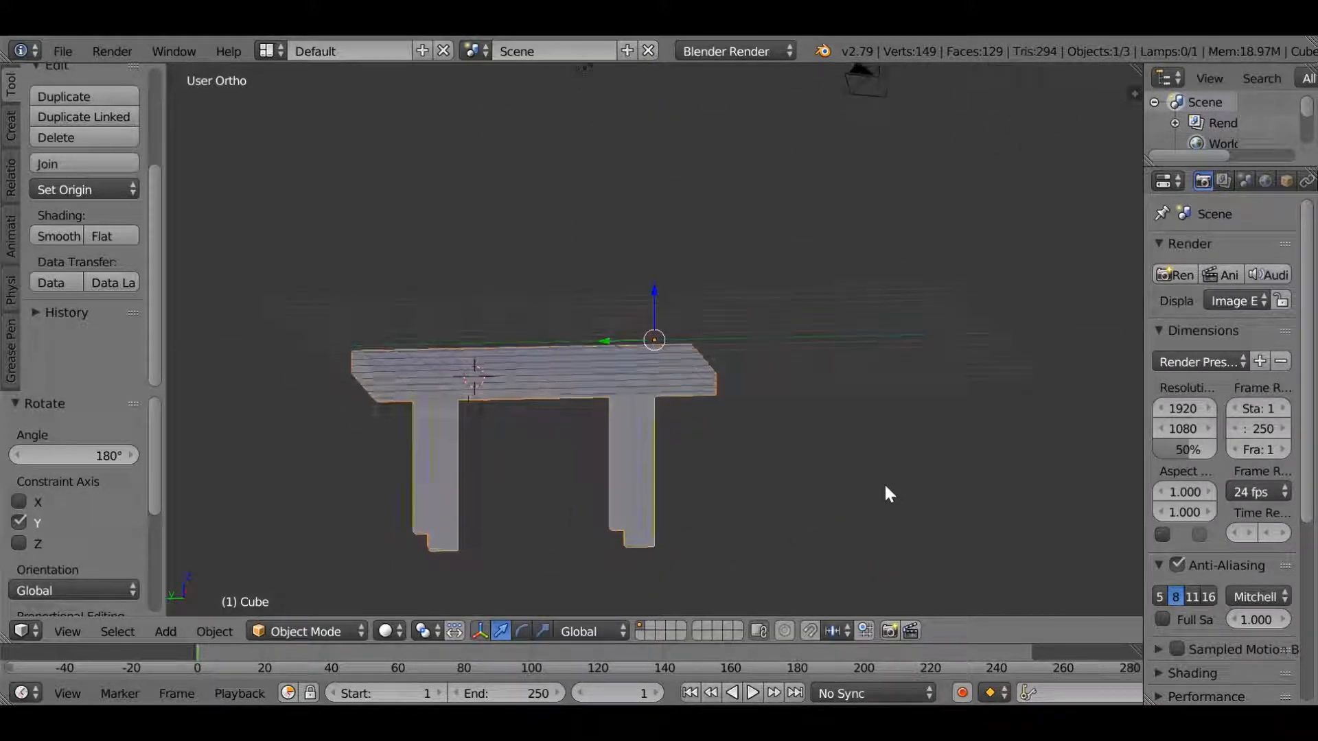
{"action": "left_click_drag", "start_coordinate": [655, 286], "coordinate": [617, 71]}
{"action": "scroll", "coordinate": [595, 277], "scroll_direction": "down", "scroll_amount": 1}
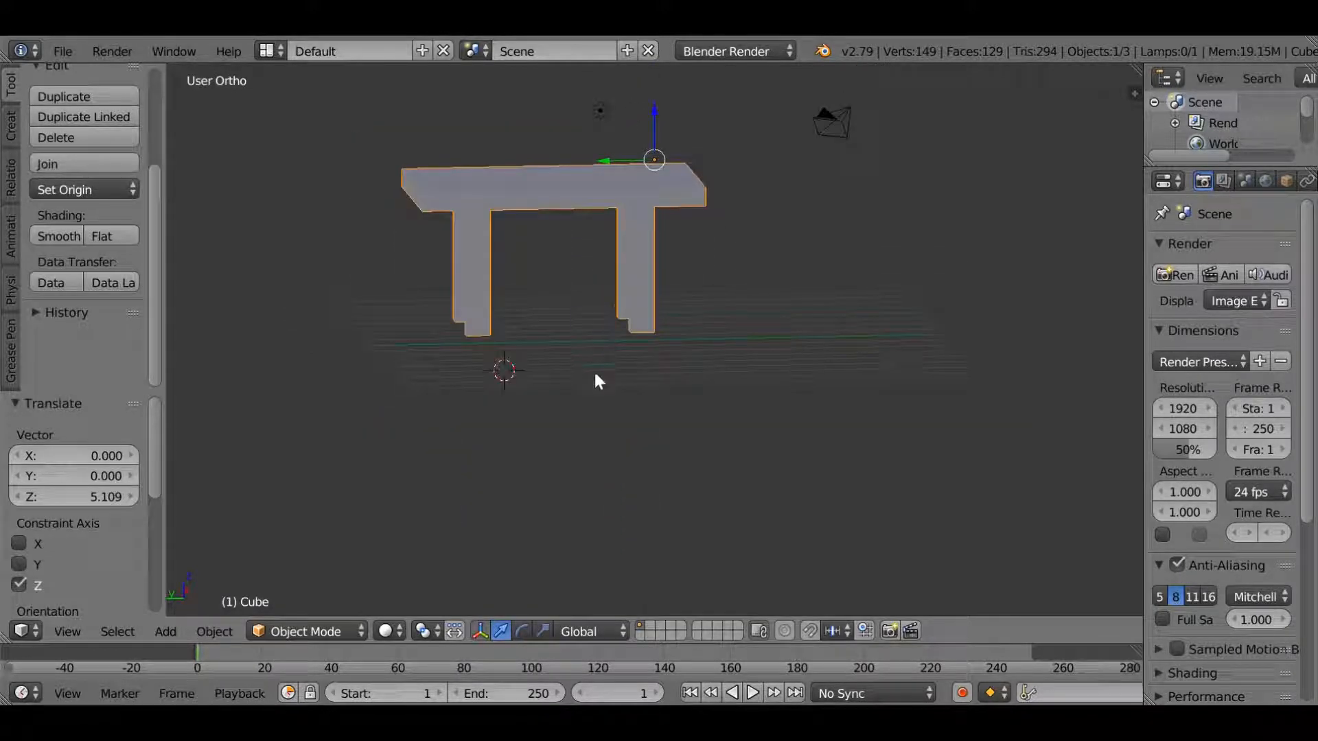
{"action": "middle_click_drag", "start_coordinate": [595, 377], "coordinate": [637, 392]}
{"action": "scroll", "coordinate": [636, 389], "scroll_direction": "up", "scroll_amount": 6, "text": "shift"}
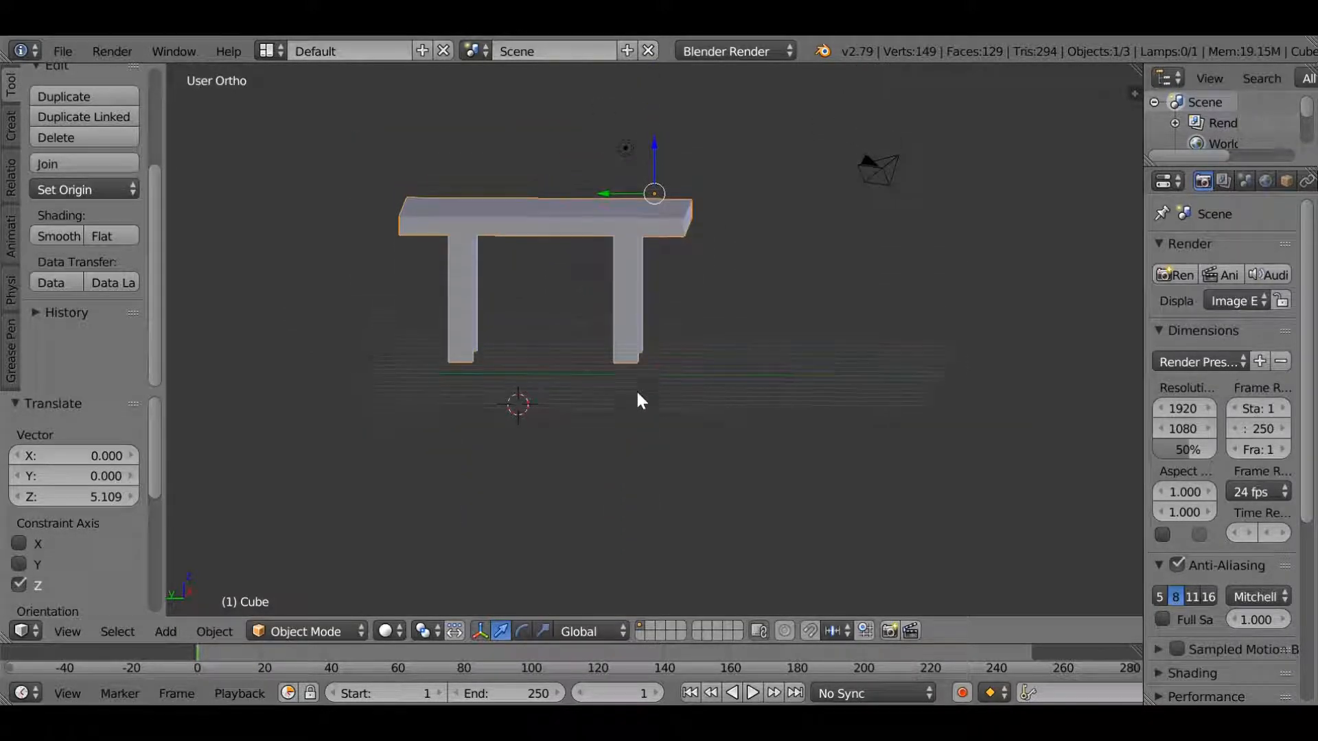
{"action": "middle_click_drag", "start_coordinate": [633, 384], "coordinate": [625, 371]}
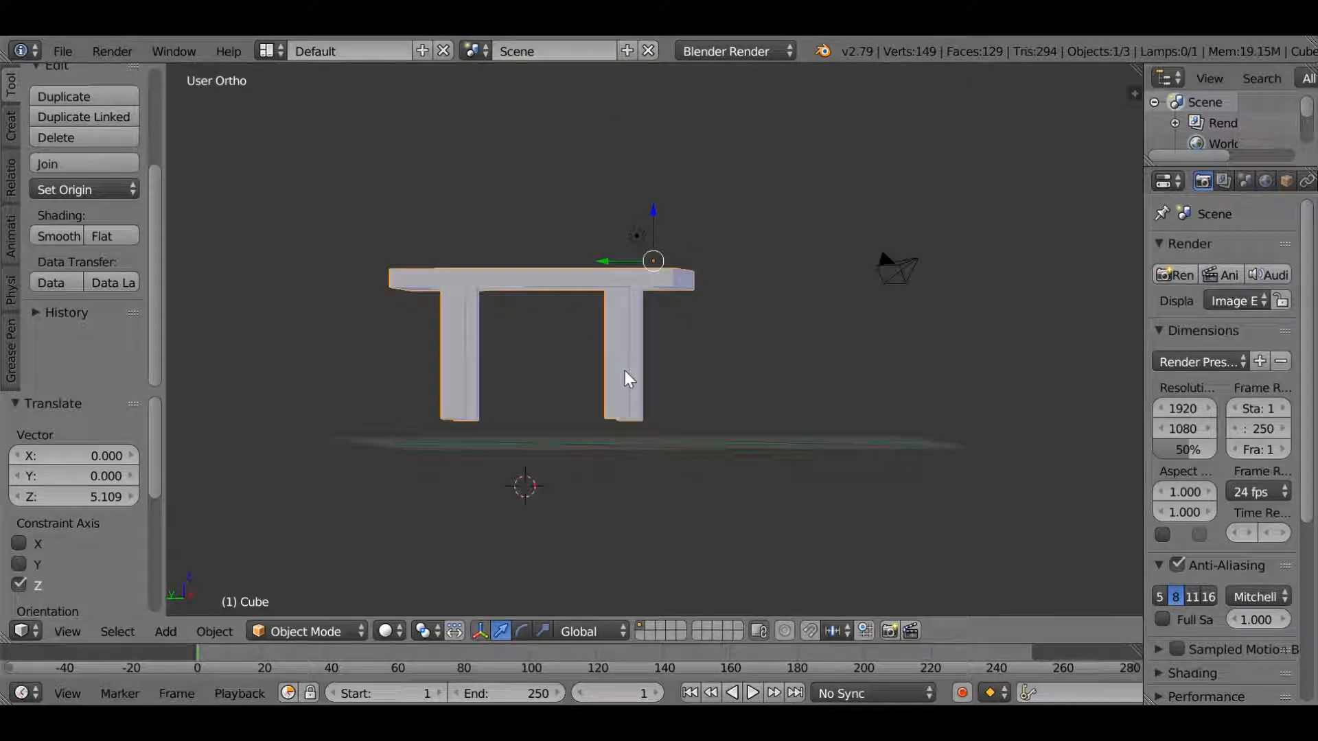
In the right orthographic view, place the 3D cursor beyond the table's +Y end and add a cube there
{"action": "key", "text": "KP_1"}
{"action": "key", "text": "KP_3"}
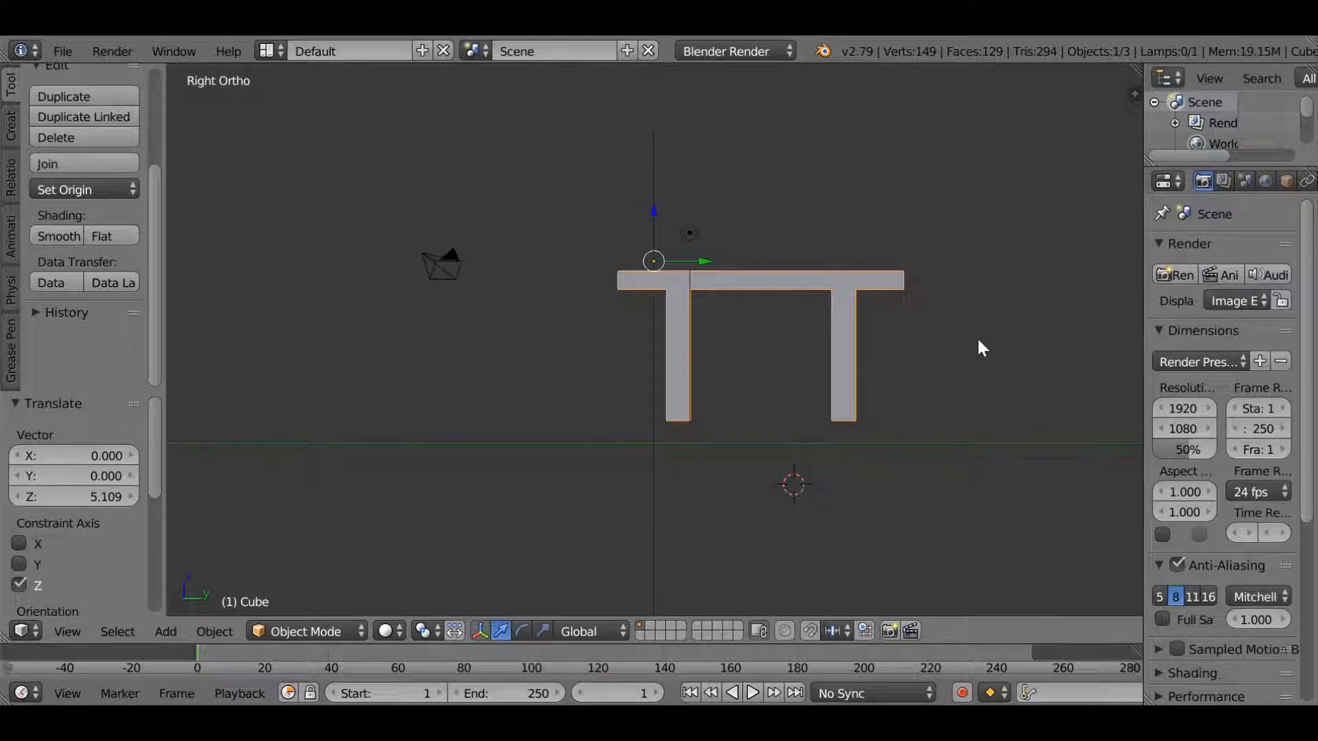
{"action": "left_click", "coordinate": [951, 333]}
{"action": "left_click", "coordinate": [987, 314]}
{"action": "key", "text": "shift+a"}
{"action": "left_click", "coordinate": [1065, 347]}
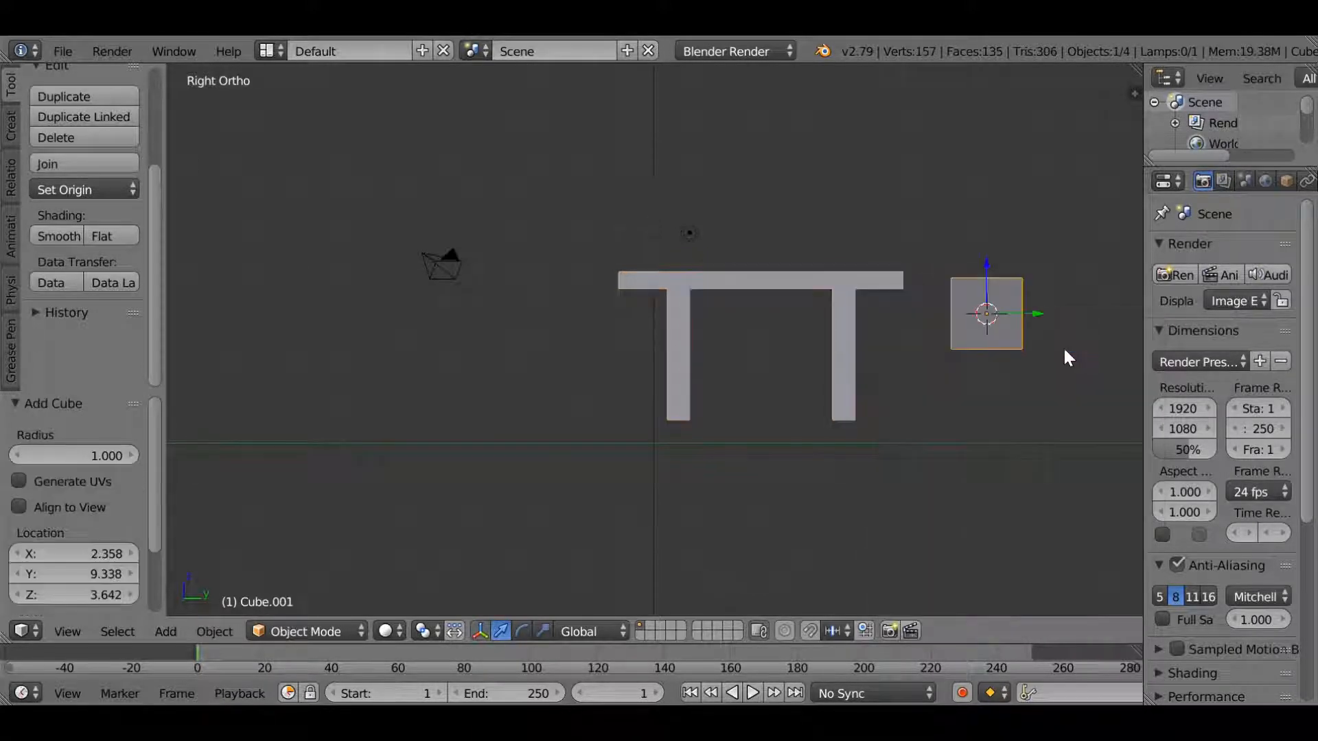
In Edit Mode, move the new cube's bottom face up about 1.34 units along Z to flatten it
{"action": "middle_click_drag", "start_coordinate": [995, 368], "coordinate": [995, 303]}
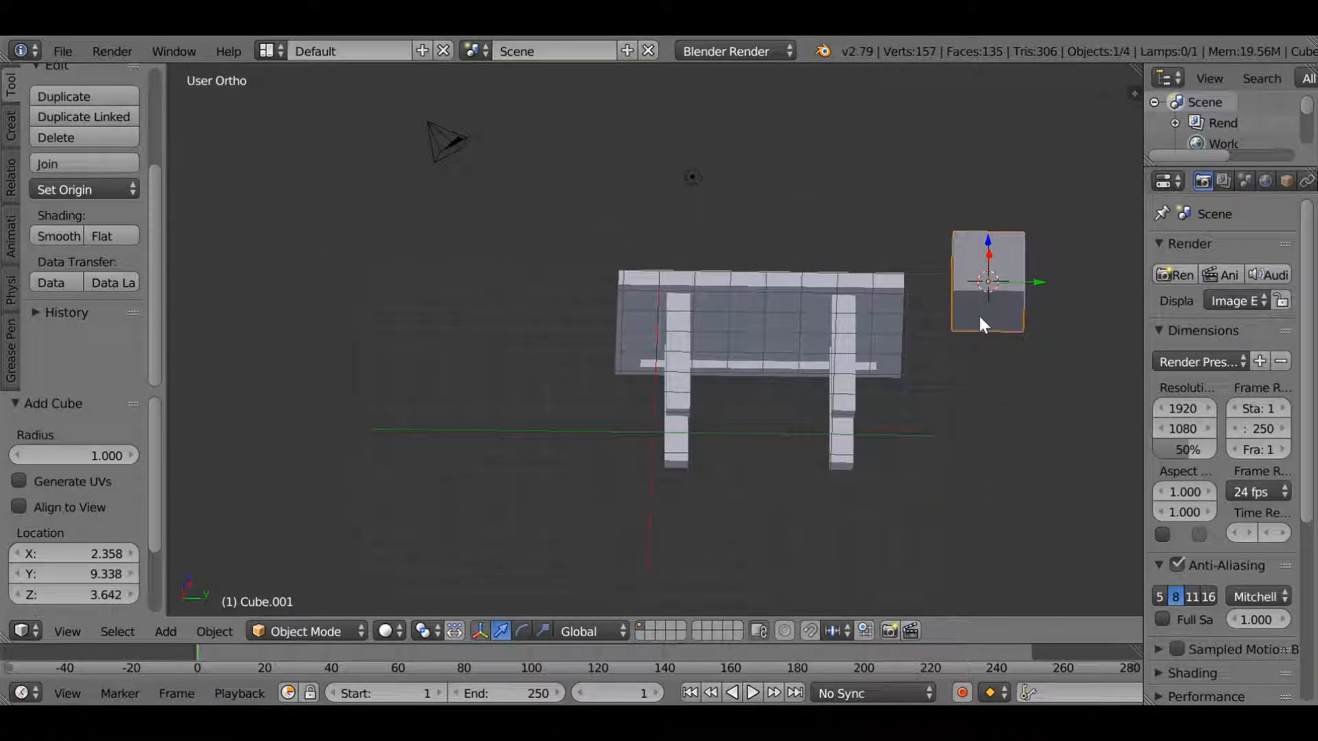
{"action": "key", "text": "Tab"}
{"action": "right_click", "coordinate": [1006, 313]}
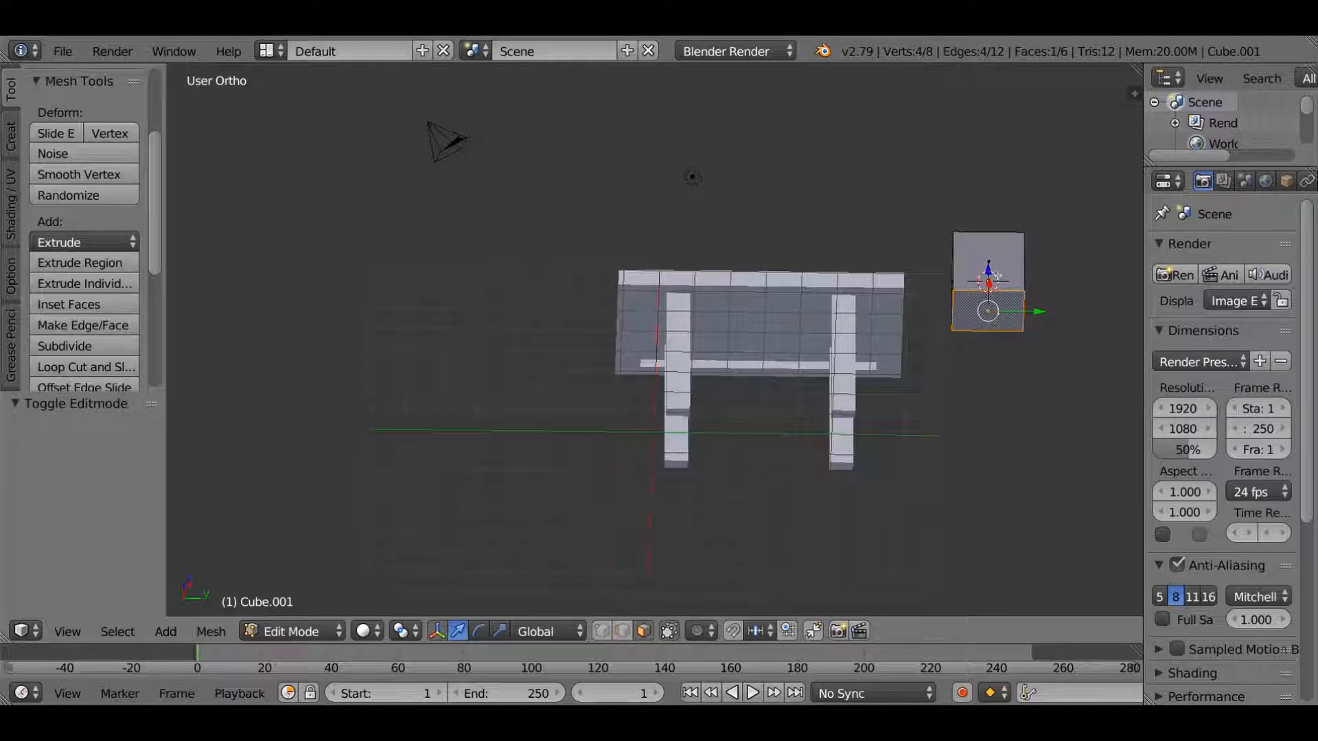
{"action": "middle_click_drag", "start_coordinate": [991, 274], "coordinate": [1015, 326]}
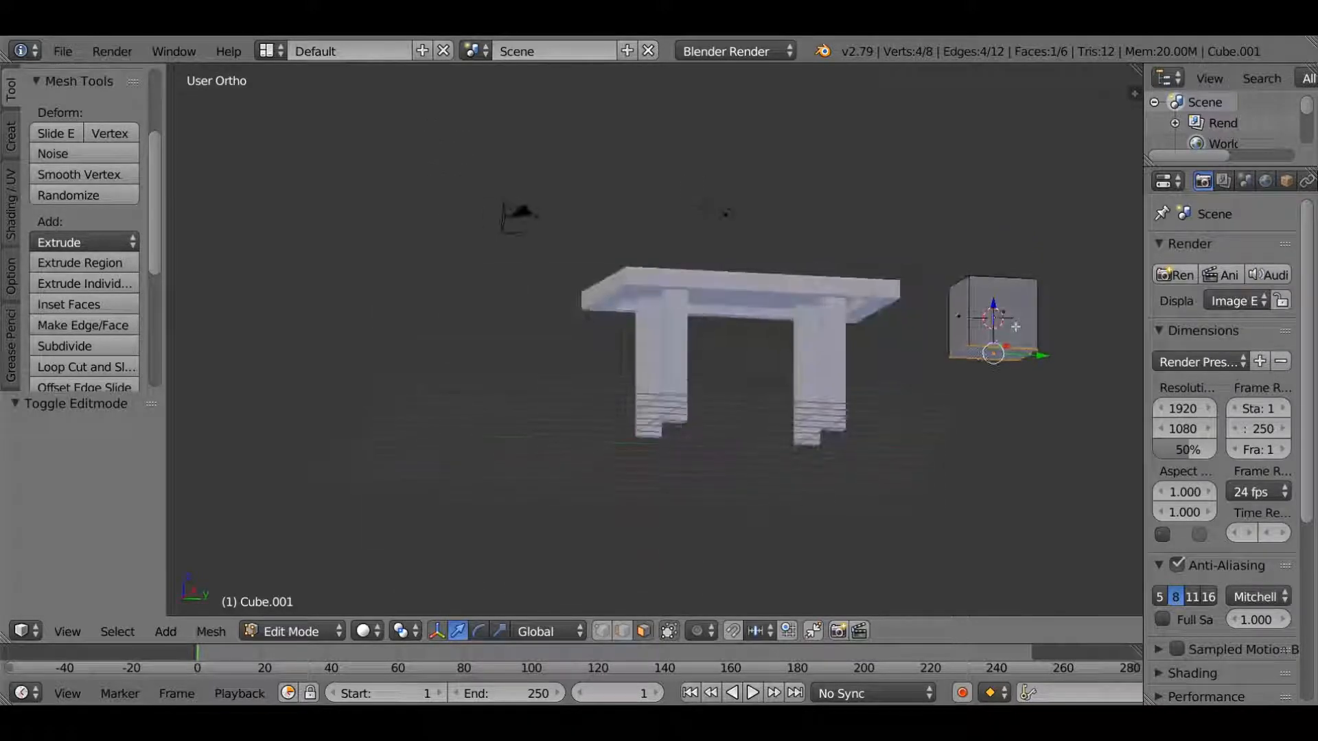
{"action": "key", "text": "g"}
{"action": "key", "text": "z"}
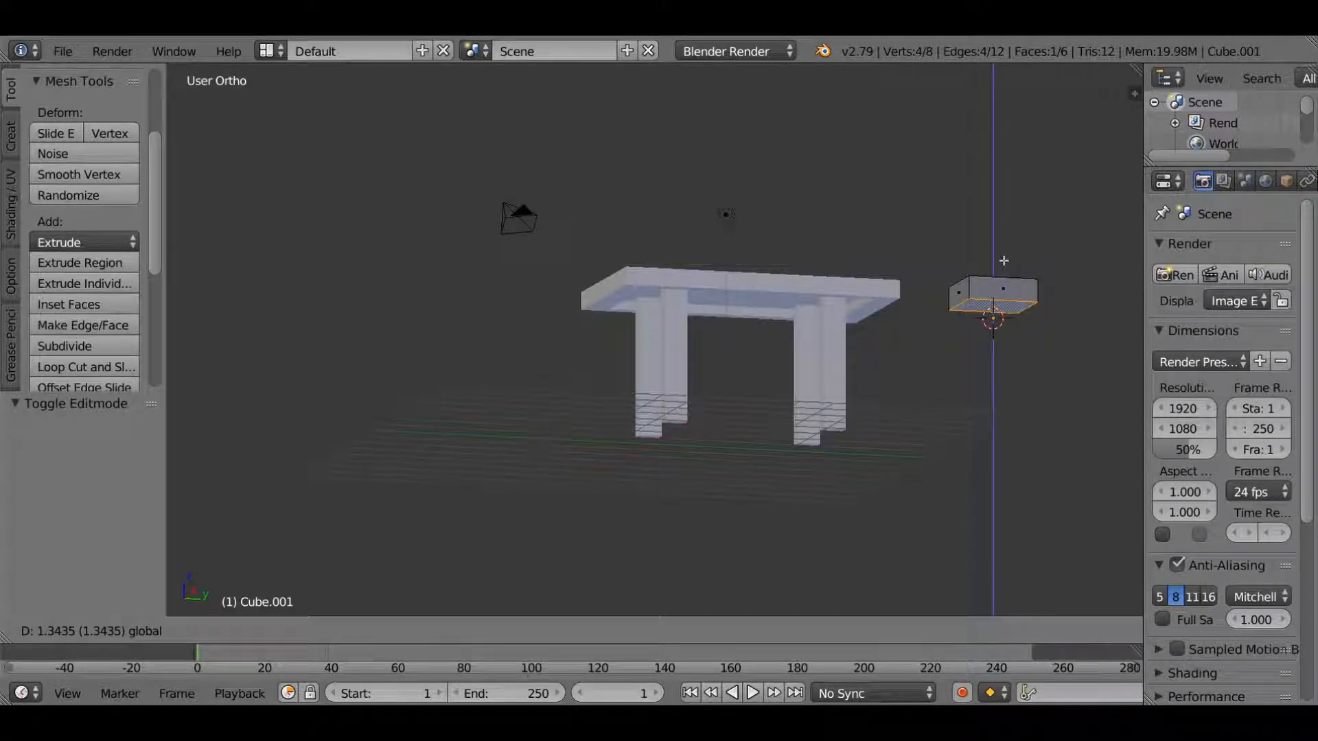
{"action": "left_click", "coordinate": [1003, 261]}
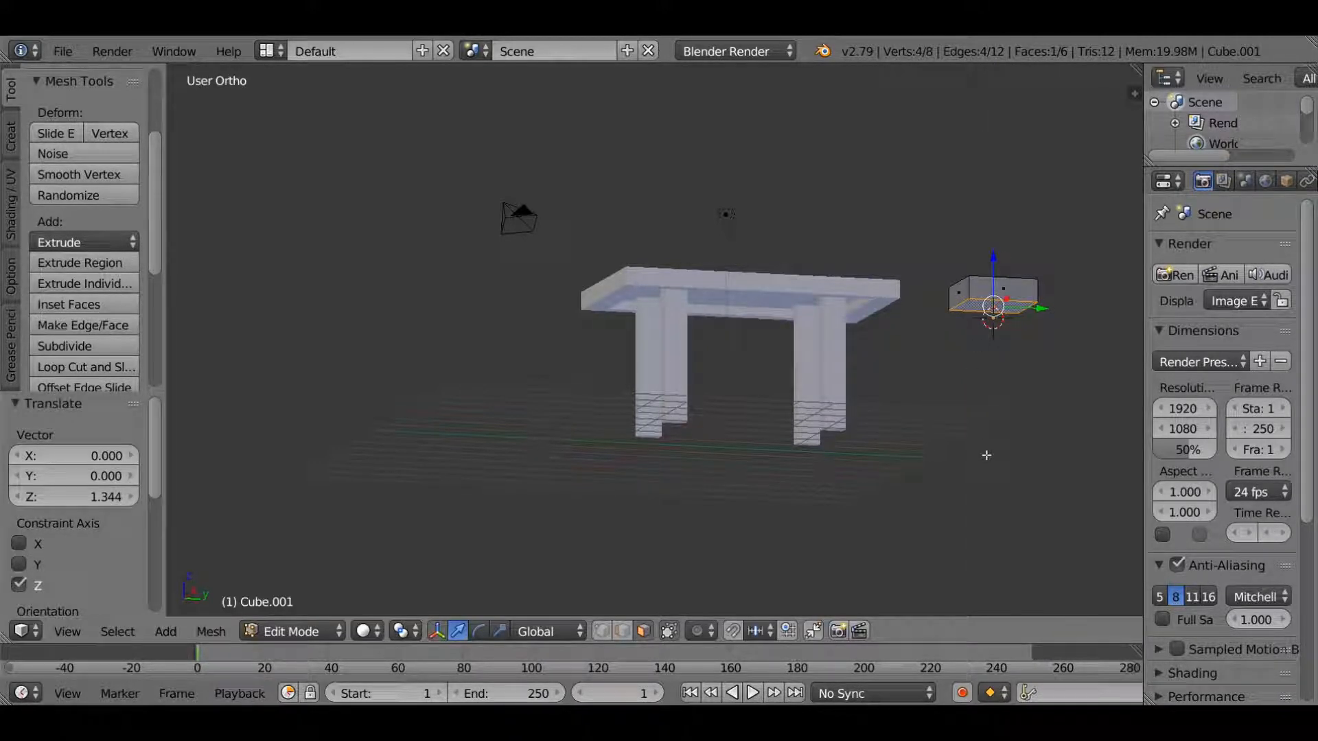
From the bottom view, extrude the flattened block's underside face in place and scale it to about 0.825 as an inner face
{"action": "key", "text": "KP_7"}
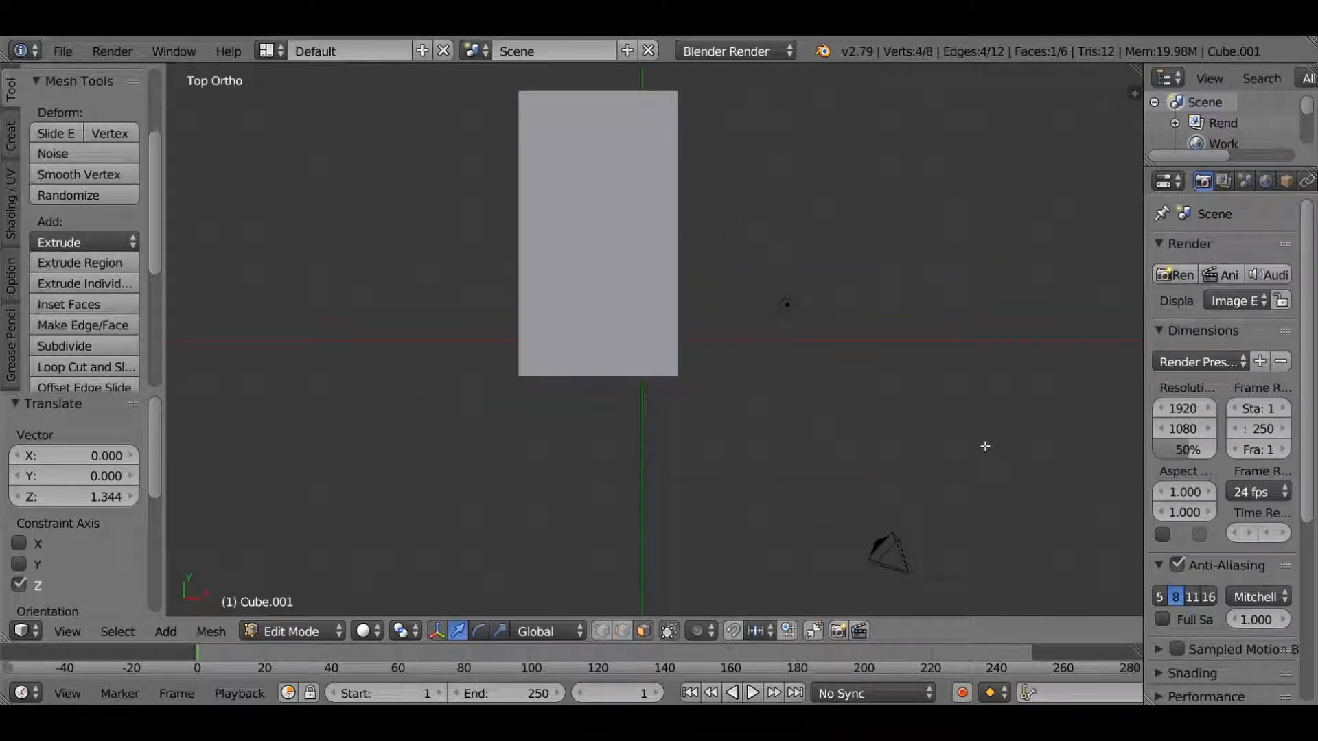
{"action": "scroll", "coordinate": [854, 328], "scroll_direction": "down", "scroll_amount": 3}
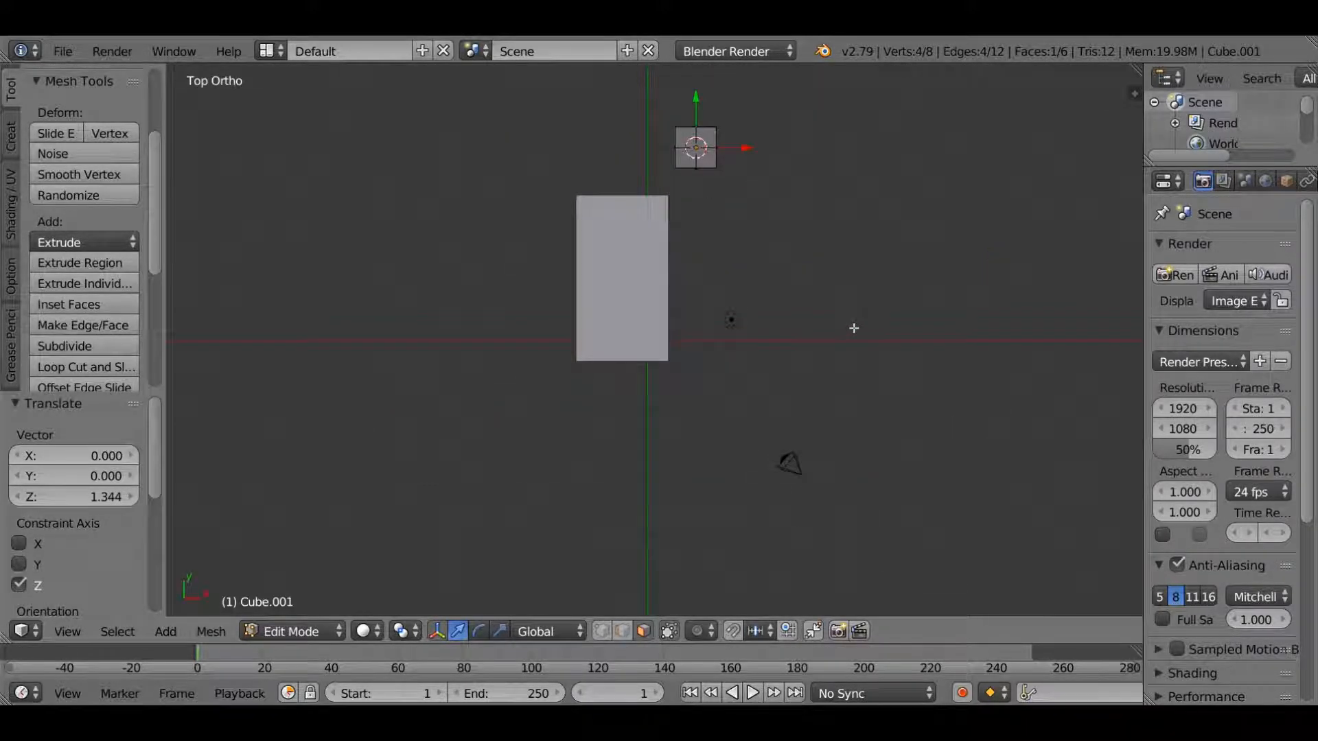
{"action": "key", "text": "ctrl+KP_7"}
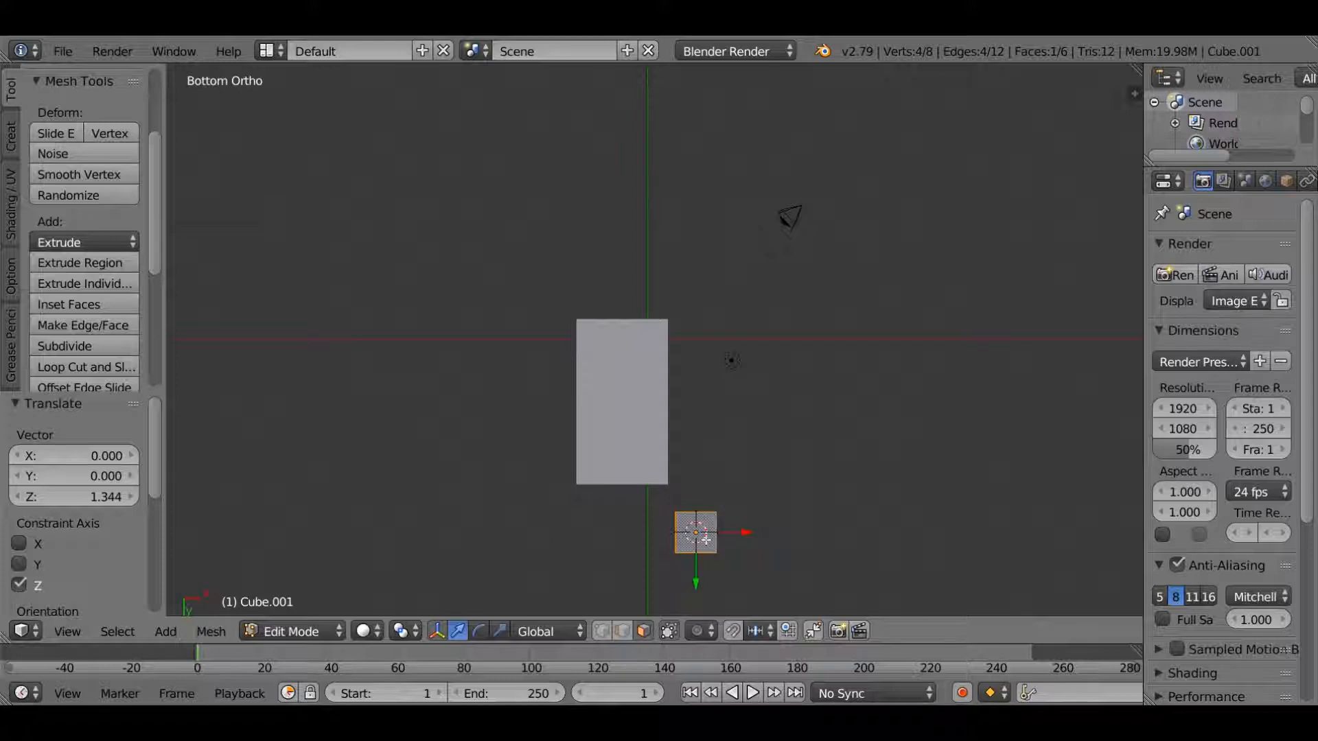
{"action": "scroll", "coordinate": [706, 539], "scroll_direction": "down", "scroll_amount": 11, "text": "shift"}
{"action": "scroll", "coordinate": [706, 533], "scroll_direction": "up", "scroll_amount": 8}
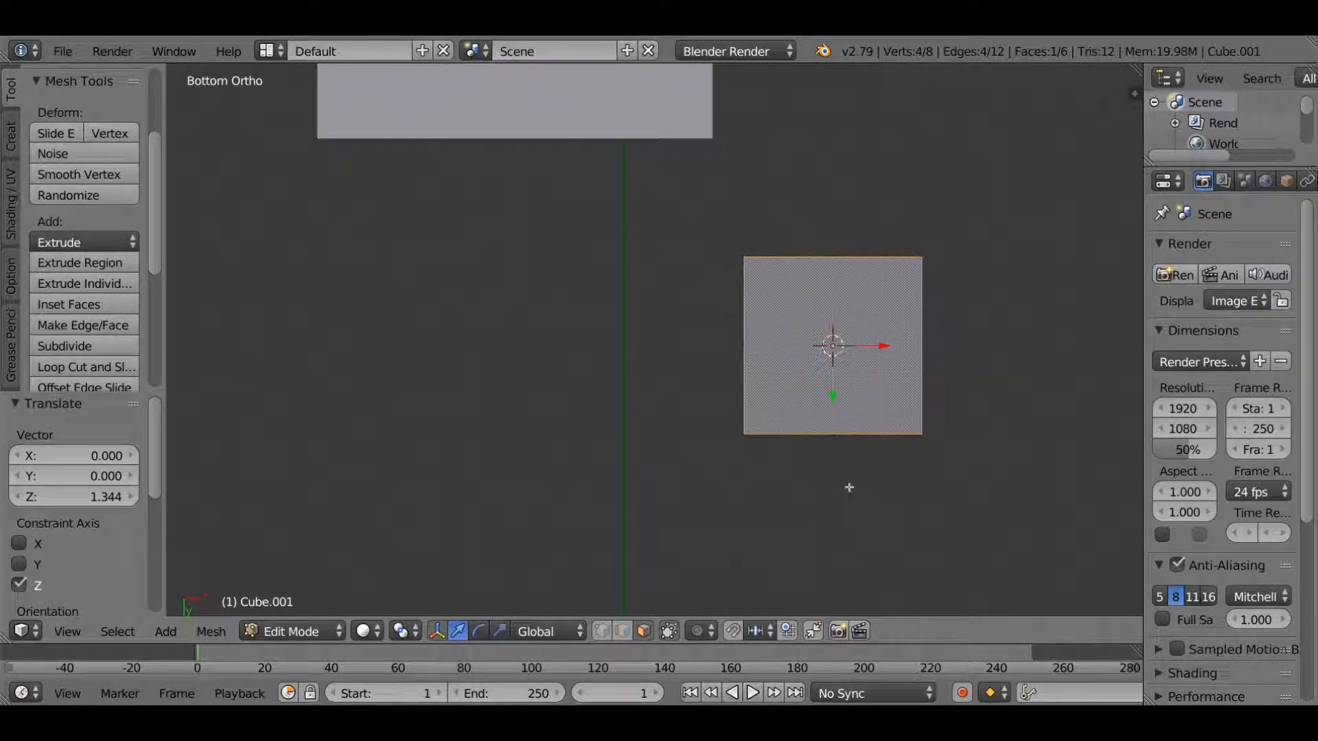
{"action": "scroll", "coordinate": [924, 456], "scroll_direction": "down", "scroll_amount": 1, "text": "shift"}
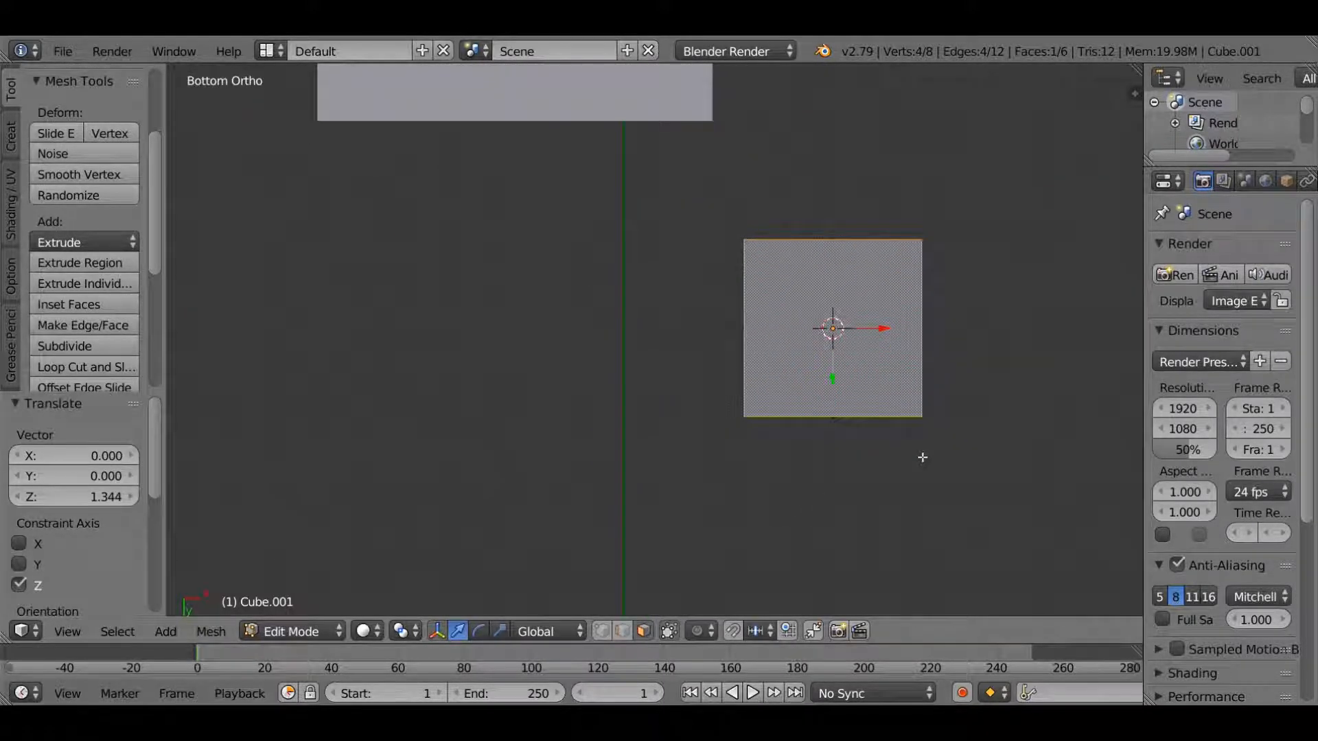
{"action": "key", "text": "e"}
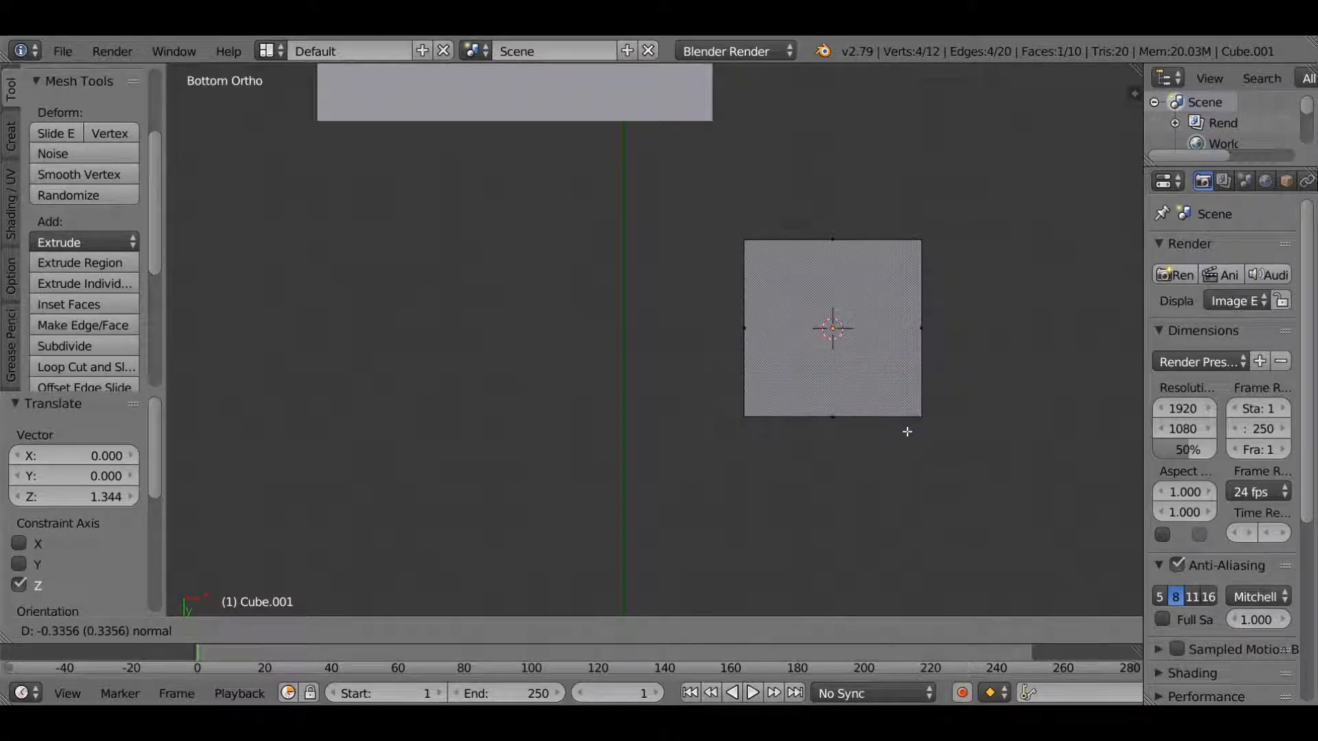
{"action": "right_click", "coordinate": [910, 415]}
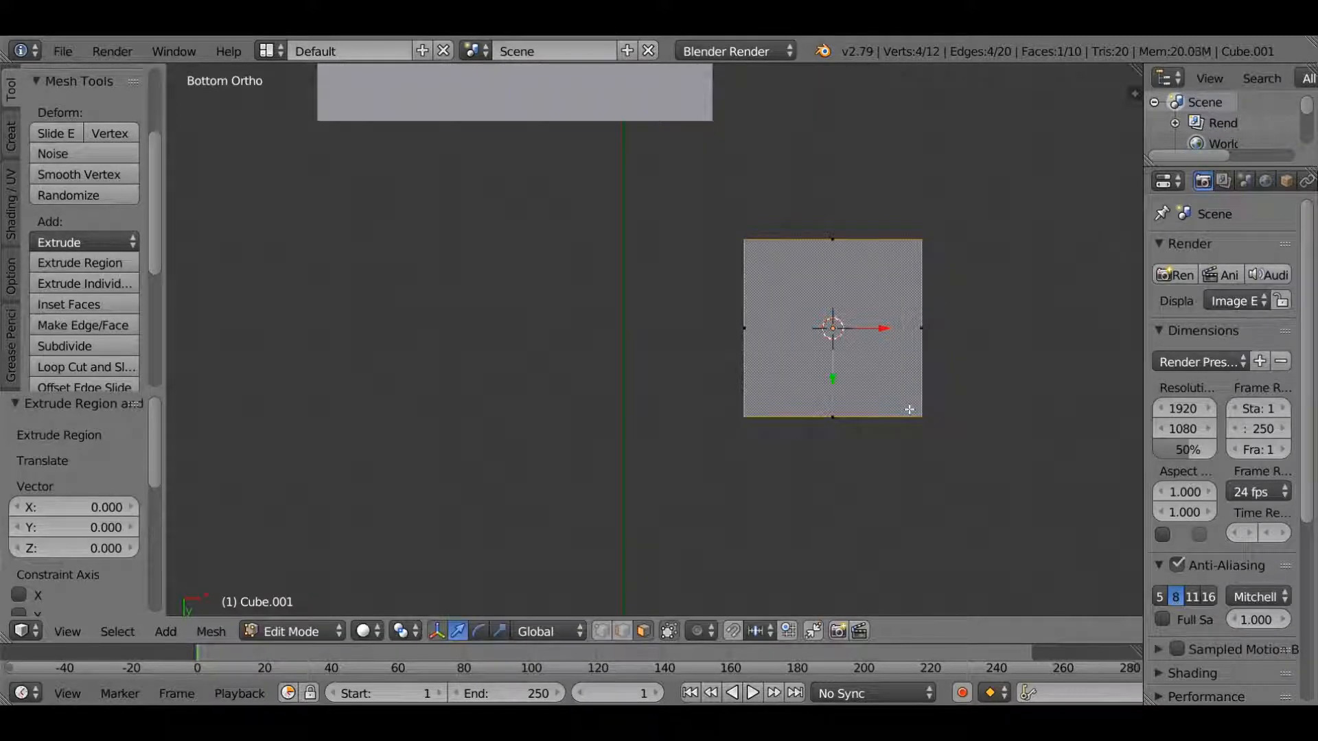
{"action": "key", "text": "s"}
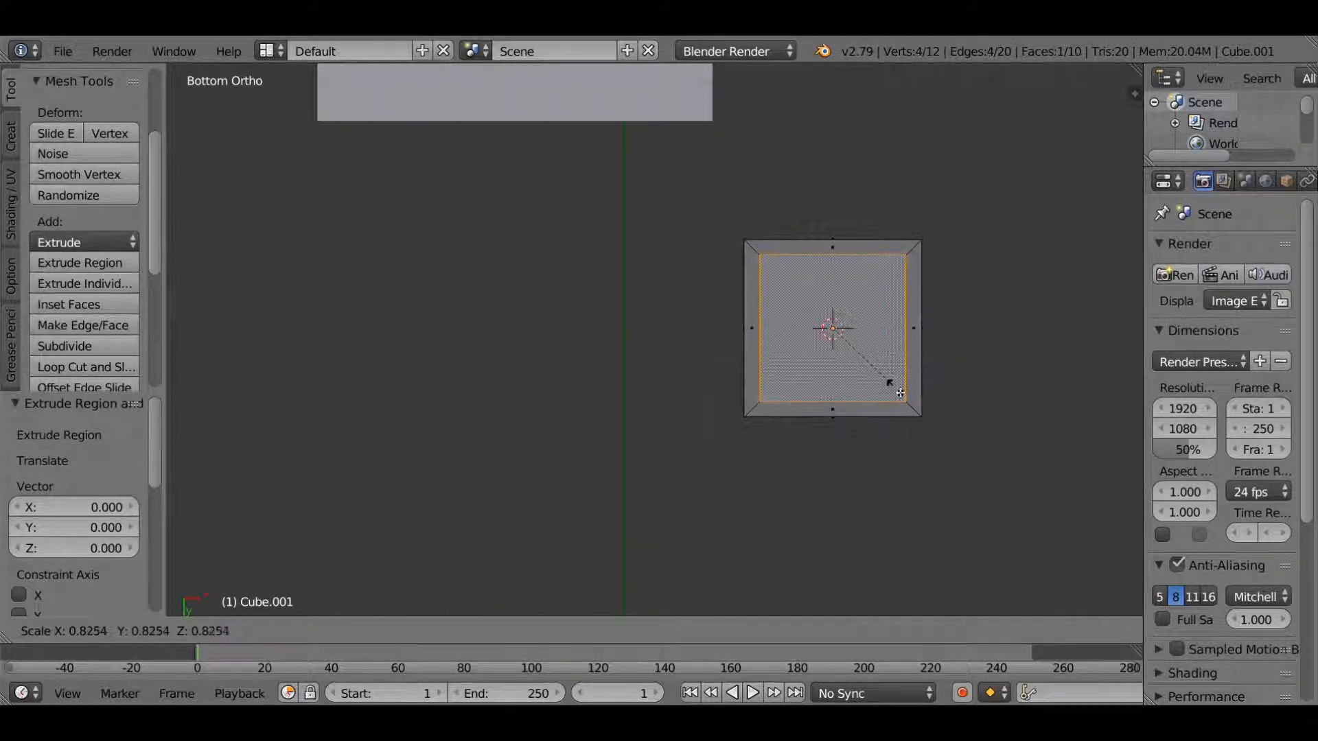
{"action": "left_click", "coordinate": [900, 392]}
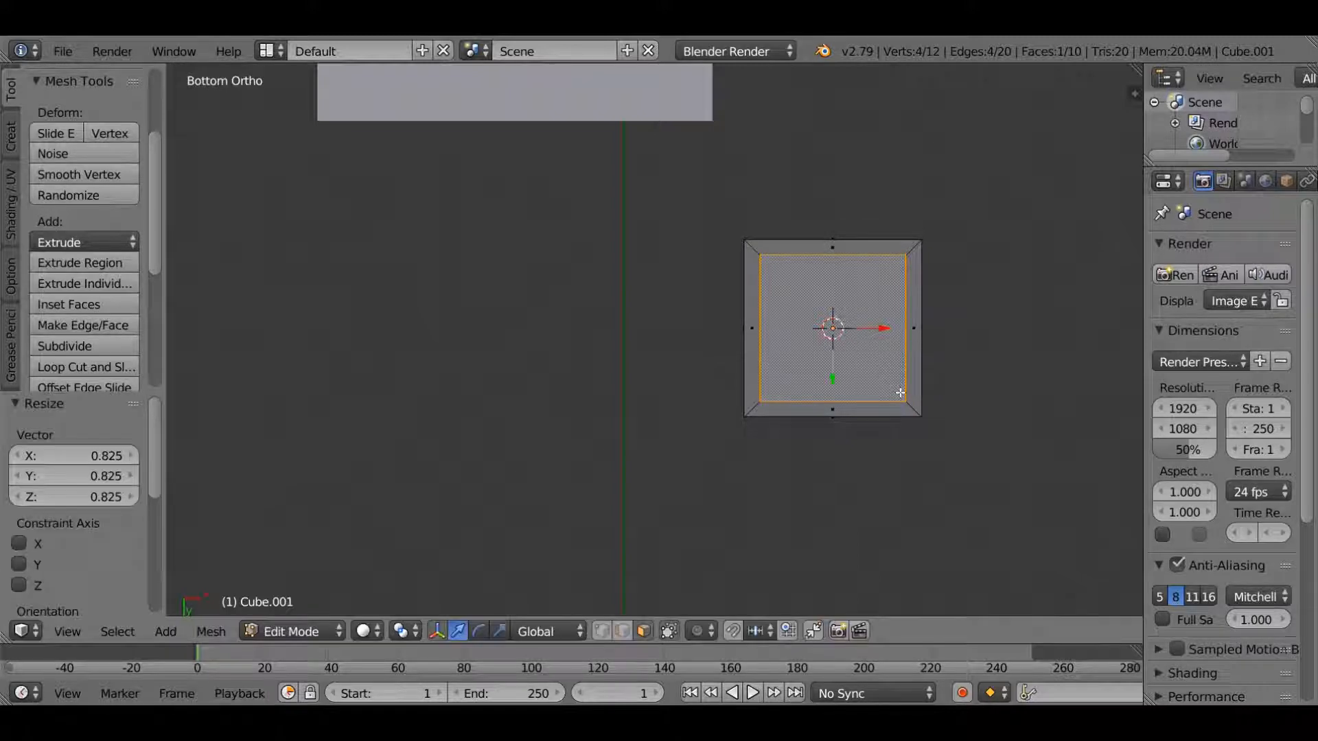
Try extruding the inner face into the block, then undo back to the plain, uninset underside
{"action": "middle_click_drag", "start_coordinate": [877, 420], "coordinate": [900, 333]}
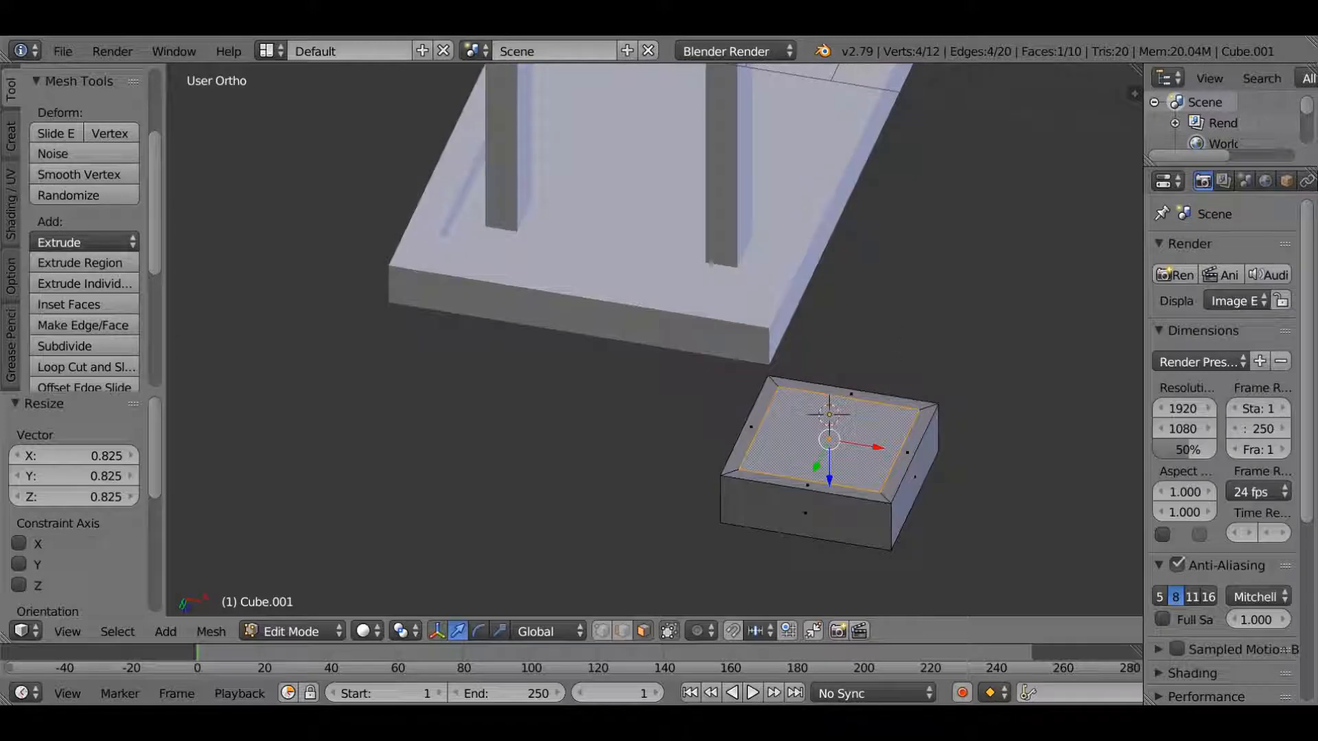
{"action": "key", "text": "e"}
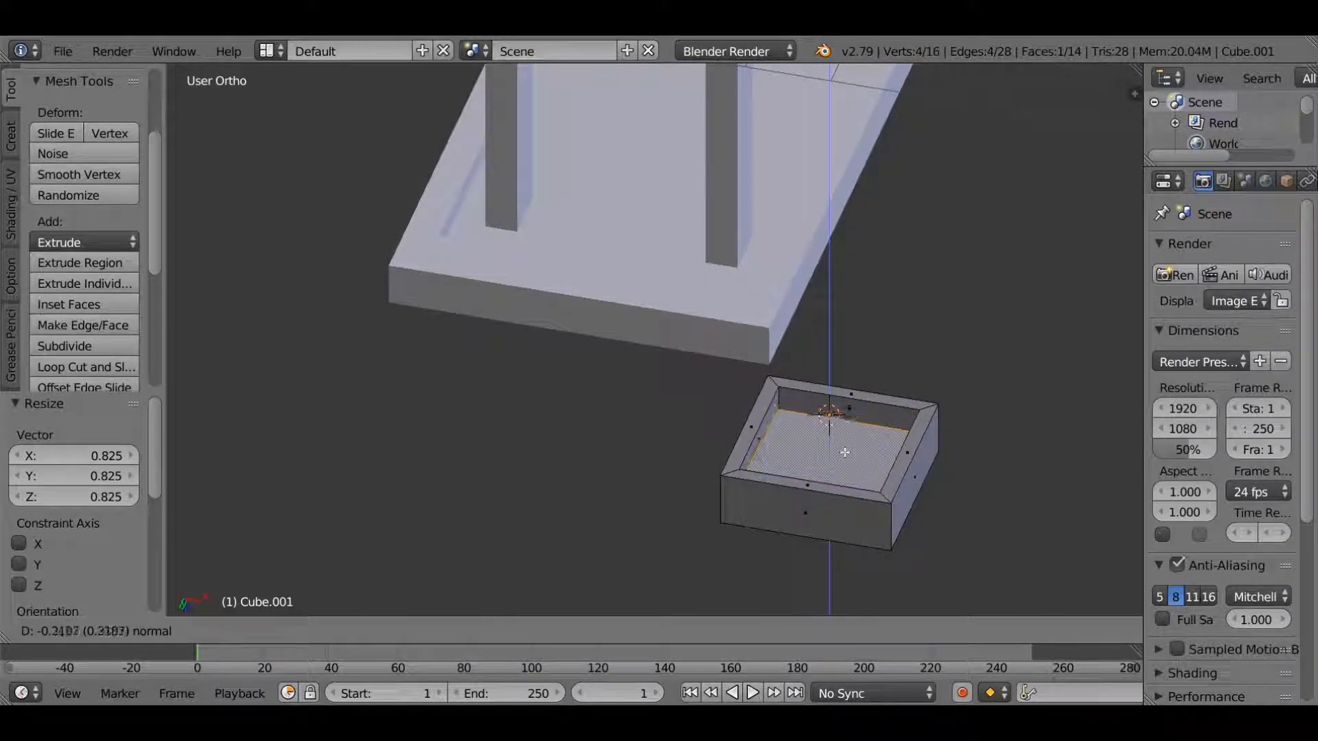
{"action": "key", "text": "Escape"}
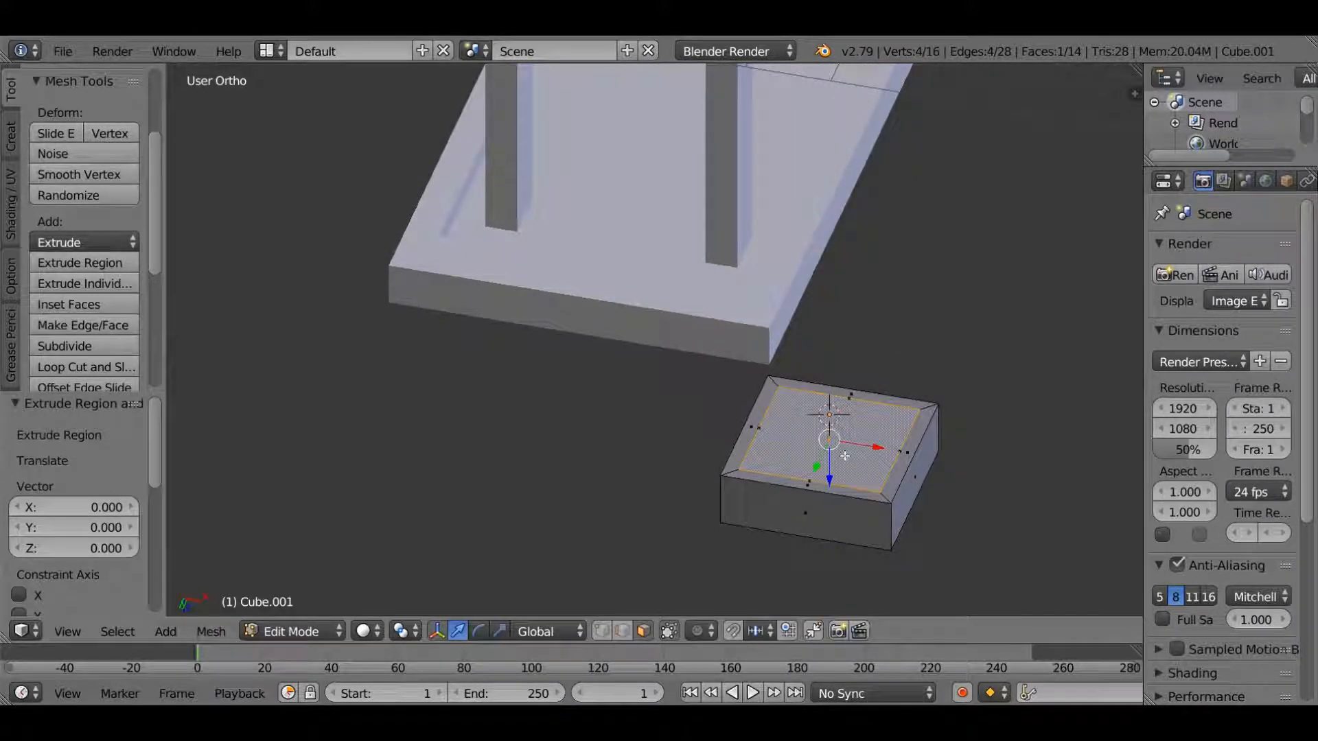
{"action": "key", "text": "ctrl+z"}
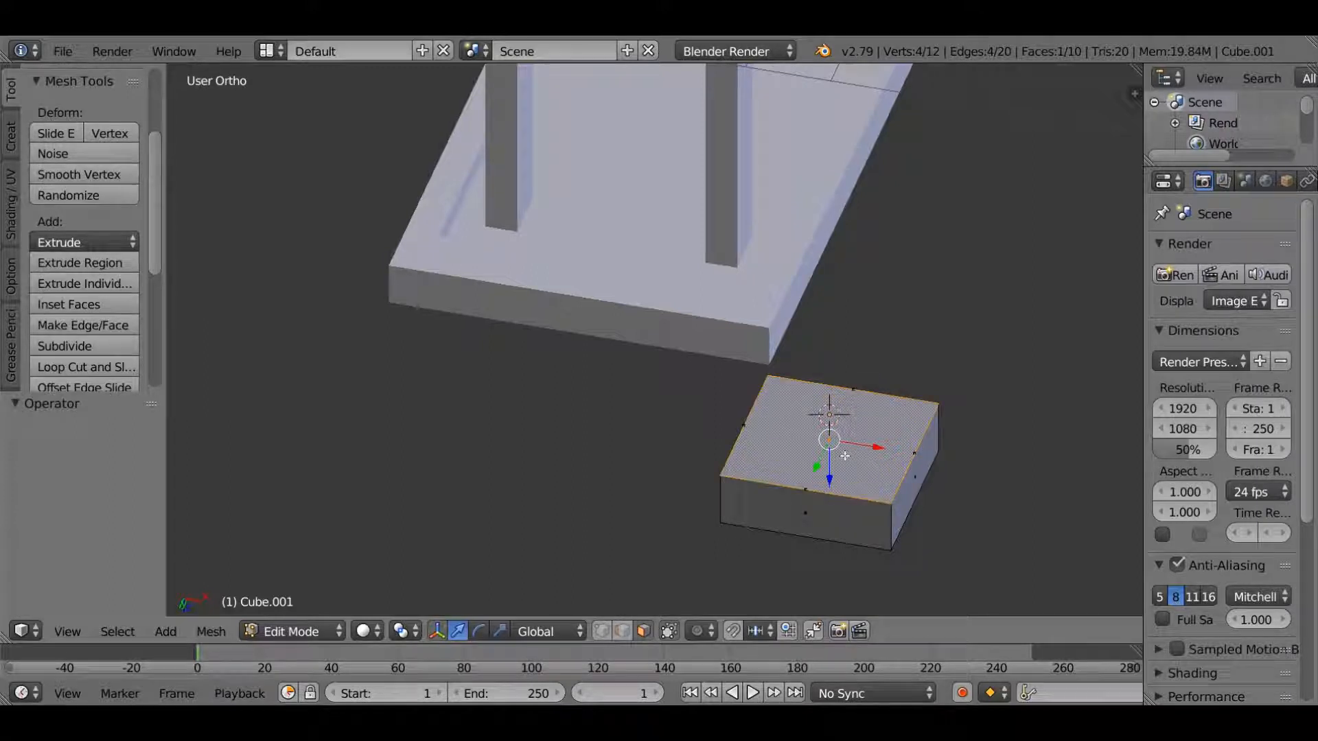
{"action": "key", "text": "ctrl+z"}
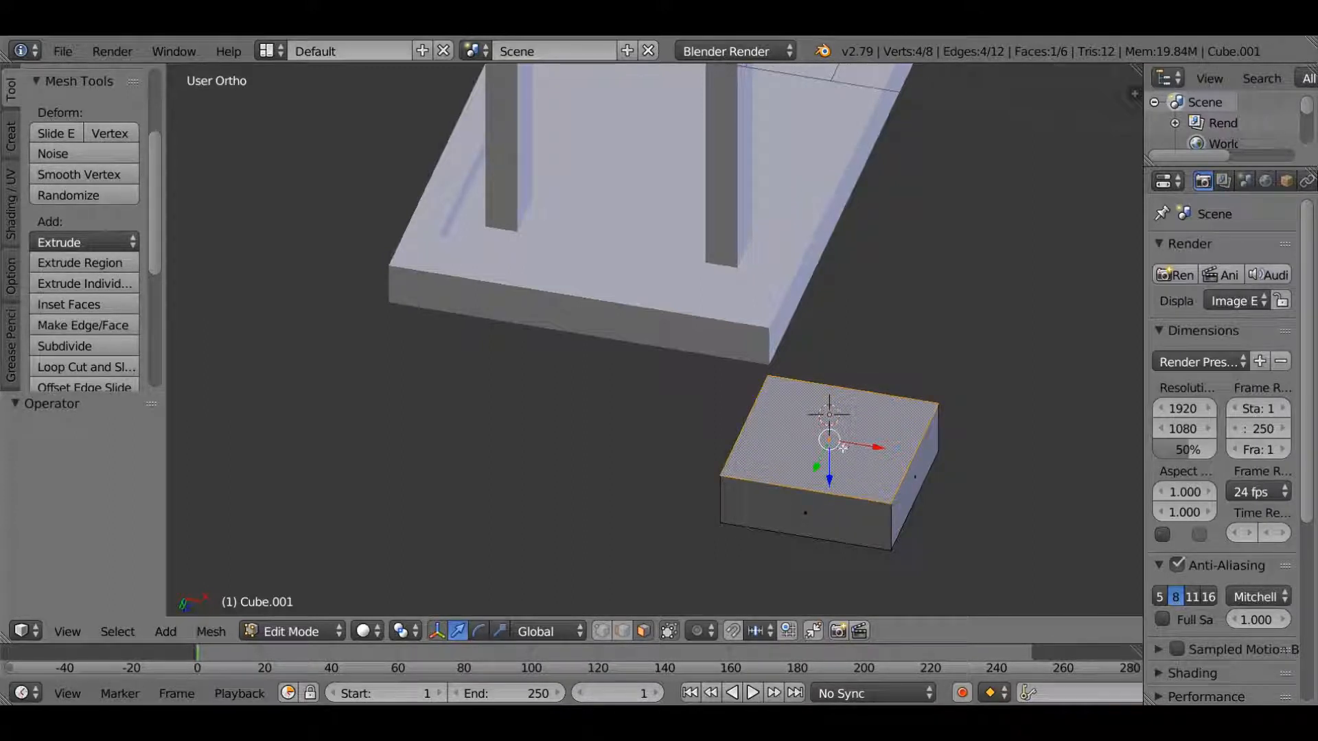
Move the block's underside face about 0.23 units further up along Z to make the slab thinner
{"action": "key", "text": "s"}
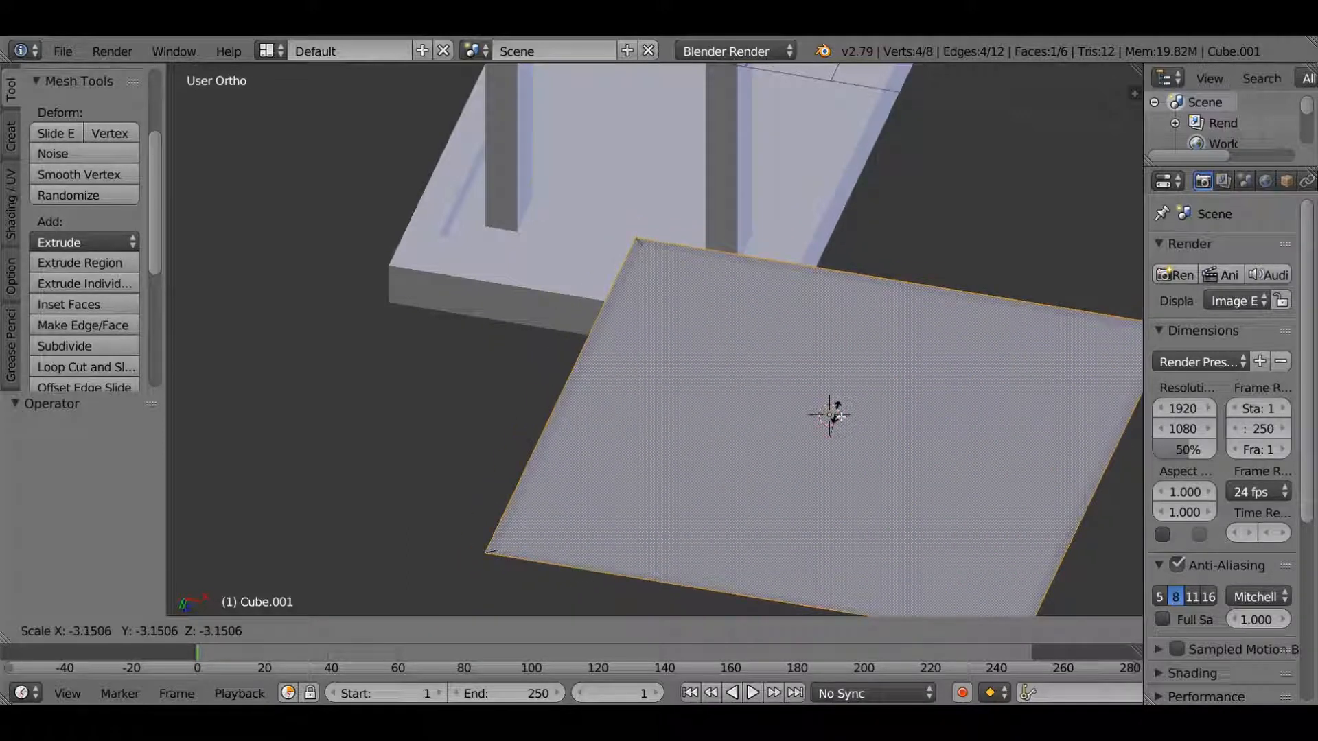
{"action": "key", "text": "Escape"}
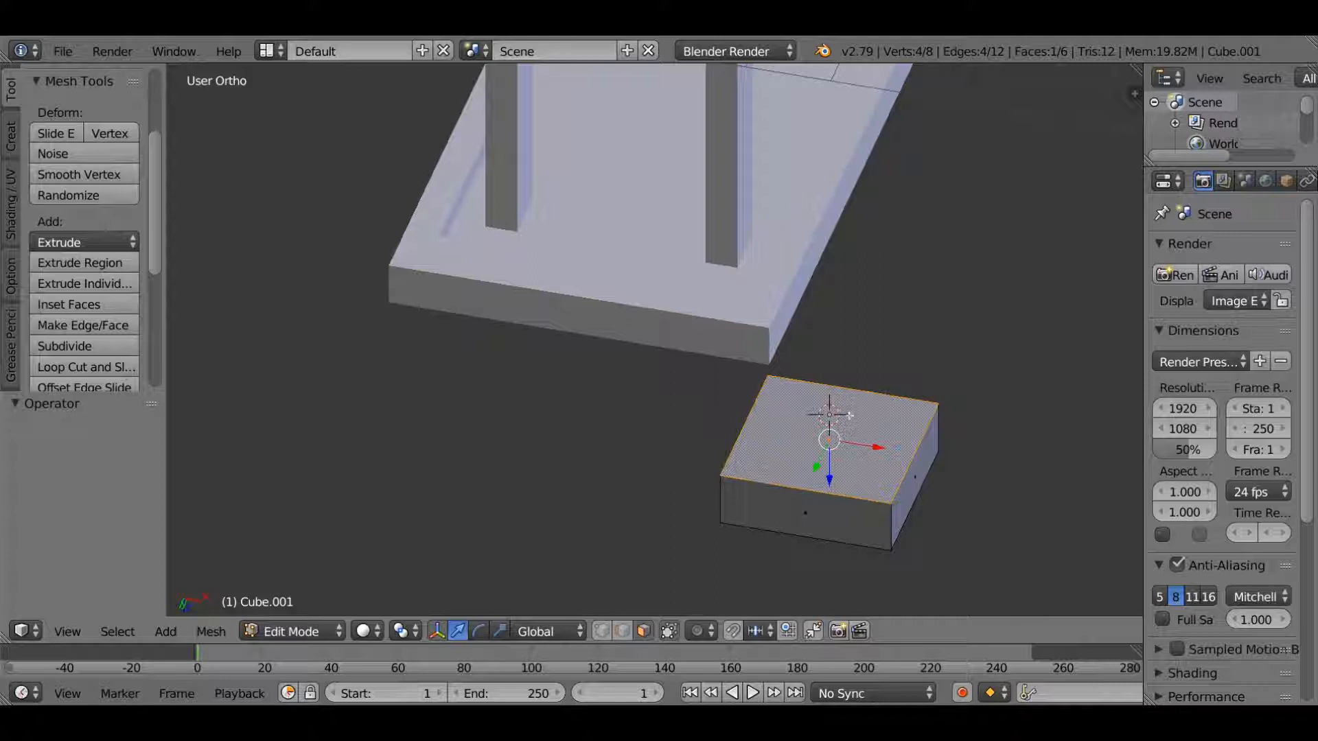
{"action": "key", "text": "g"}
{"action": "key", "text": "z"}
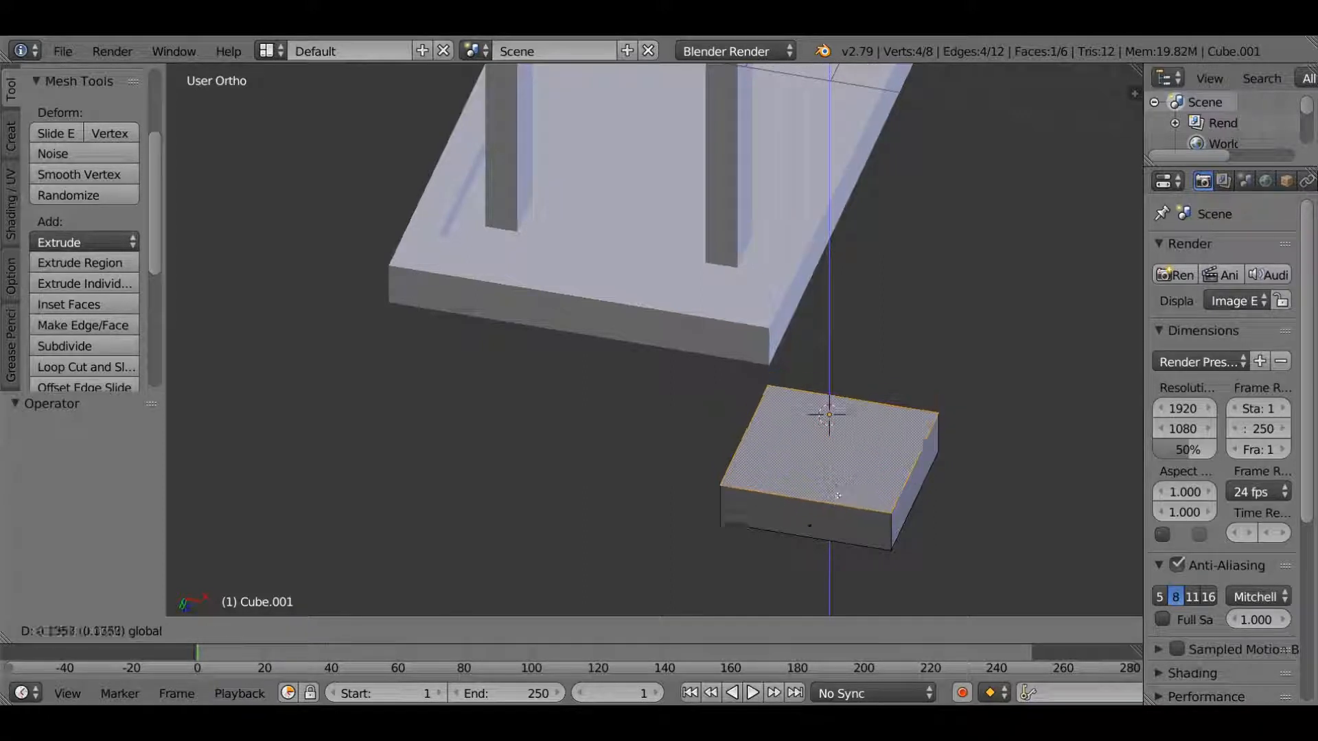
{"action": "left_click", "coordinate": [842, 495]}
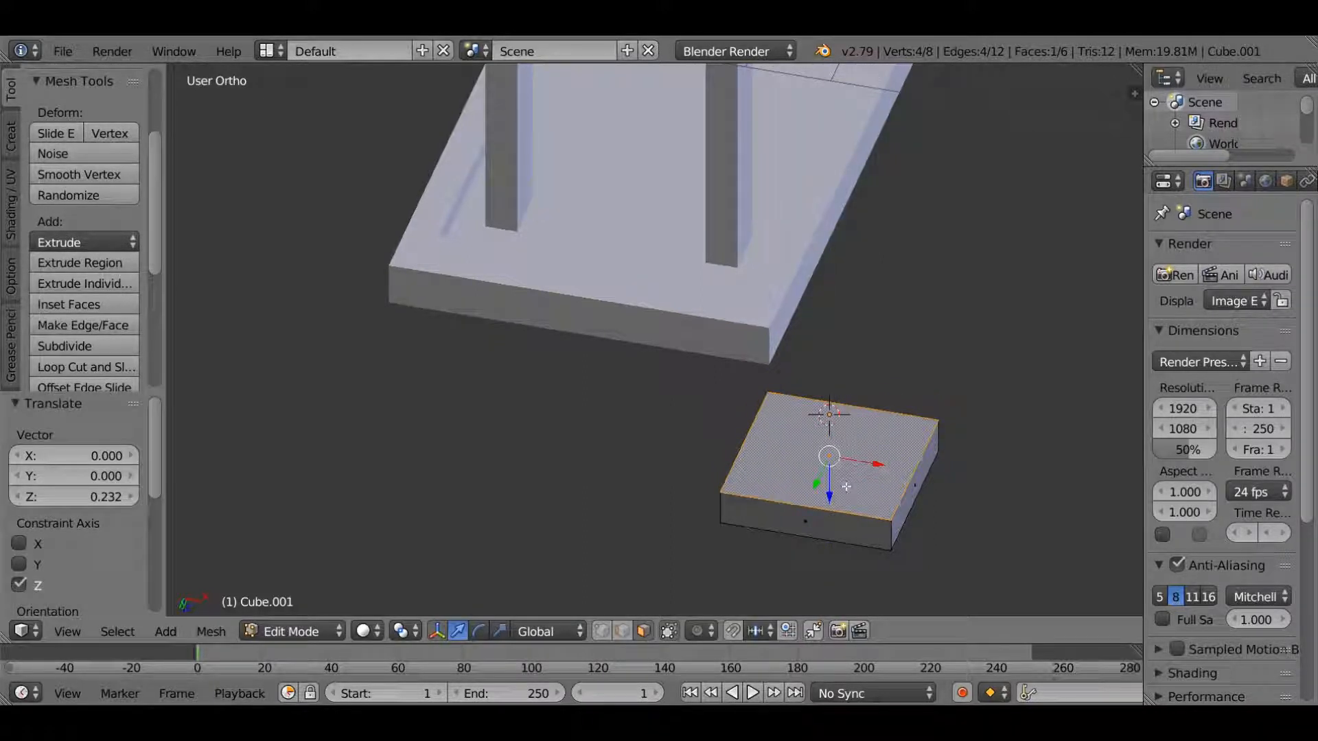
Extrude the slab's underside in place, scale the inner face to about 0.79, and extrude it about 0.19 into the slab
{"action": "key", "text": "s"}
{"action": "key", "text": "Escape"}
{"action": "key", "text": "e"}
{"action": "key", "text": "Escape"}
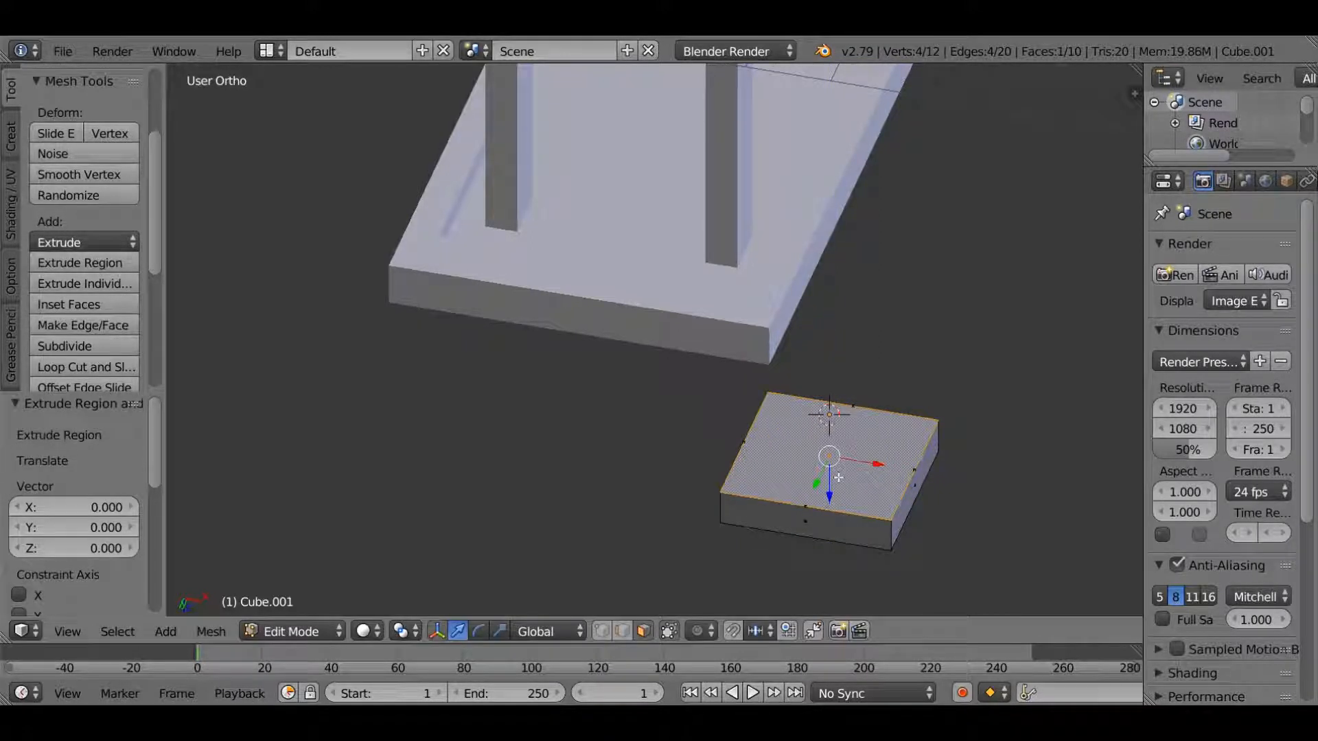
{"action": "key", "text": "s"}
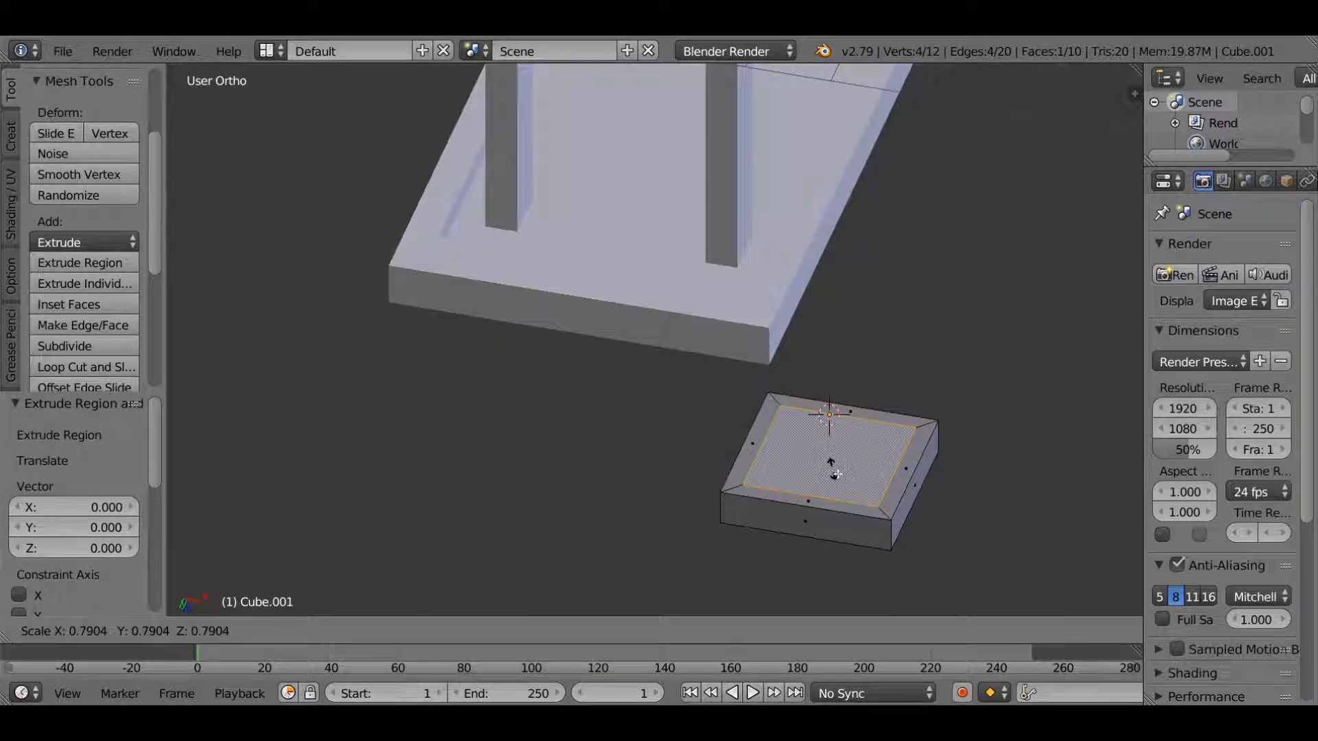
{"action": "left_click", "coordinate": [836, 473]}
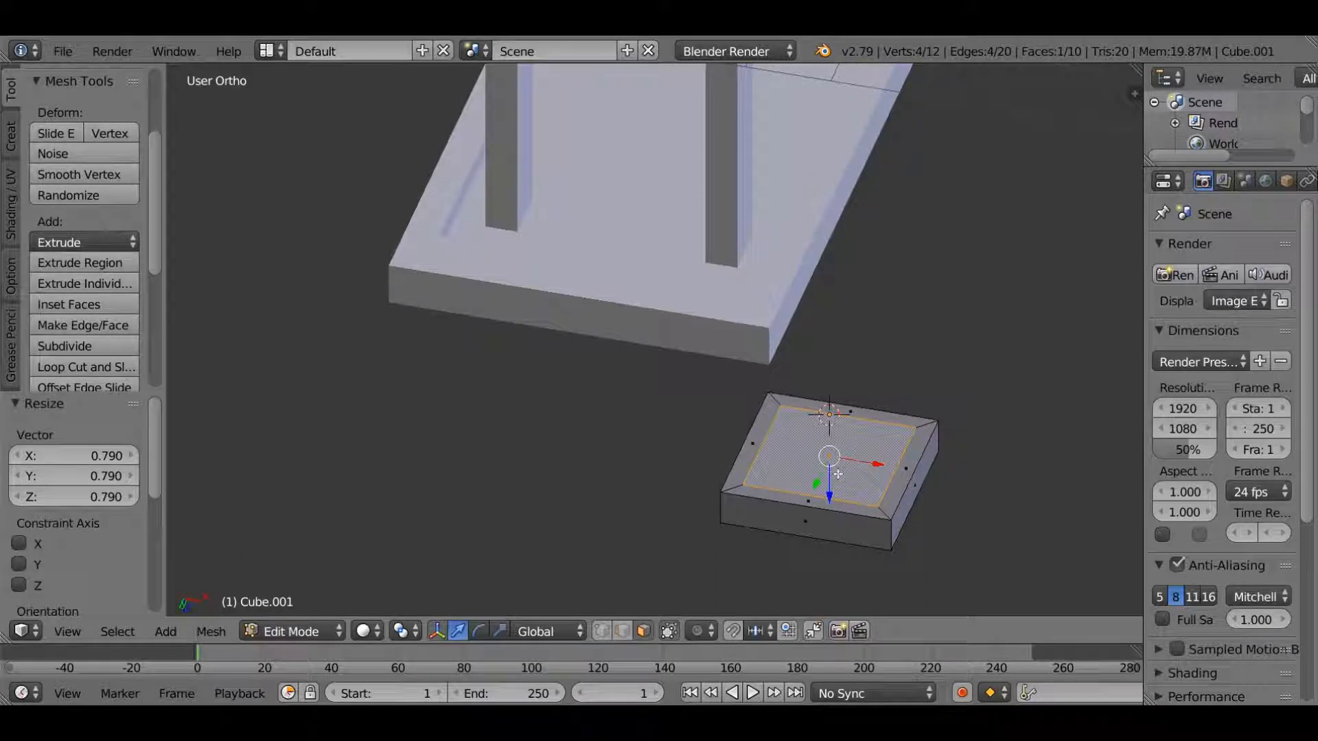
{"action": "key", "text": "e"}
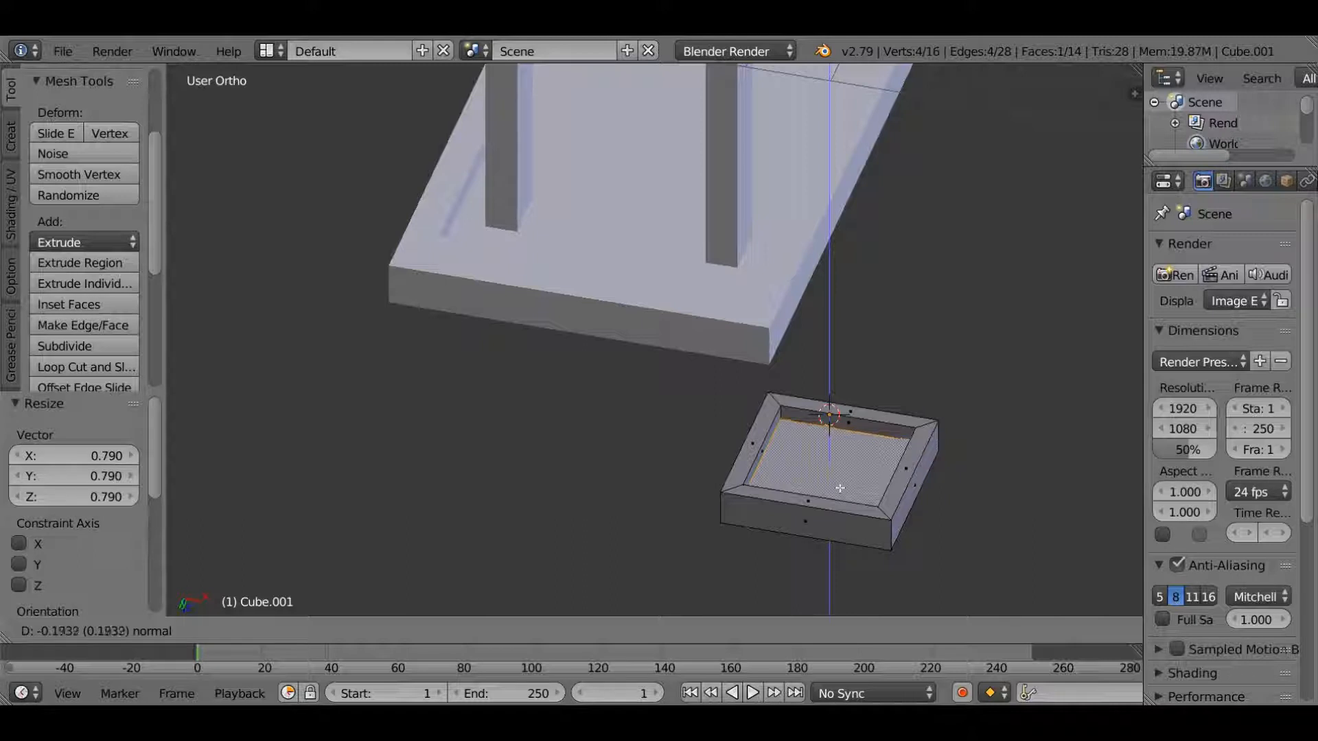
{"action": "left_click", "coordinate": [839, 488]}
Subdivide the recessed inner face with 5 cuts
{"action": "mouse_move", "coordinate": [840, 488]}
{"action": "middle_mouse_down"}
{"action": "mouse_move", "coordinate": [861, 439]}
{"action": "mouse_move", "coordinate": [846, 455]}
{"action": "mouse_move", "coordinate": [854, 474]}
{"action": "middle_mouse_up"}
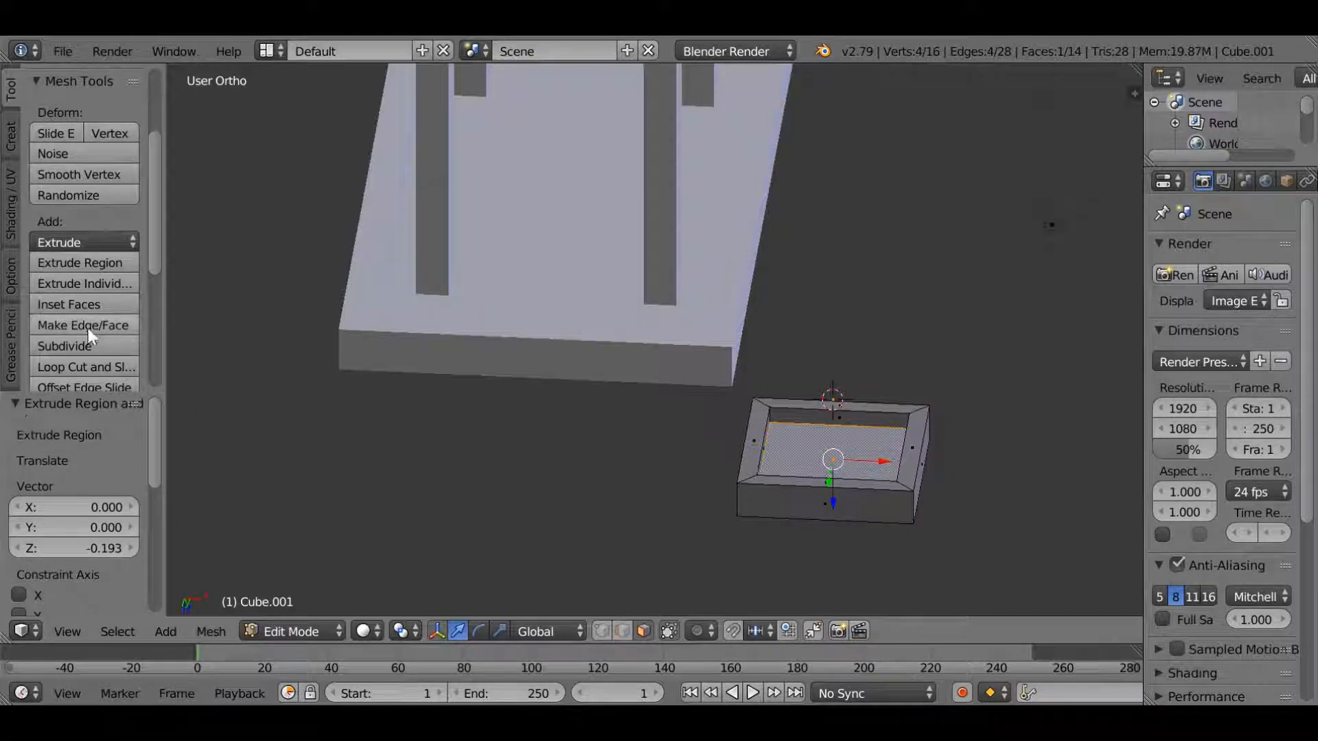
{"action": "left_click", "coordinate": [86, 345]}
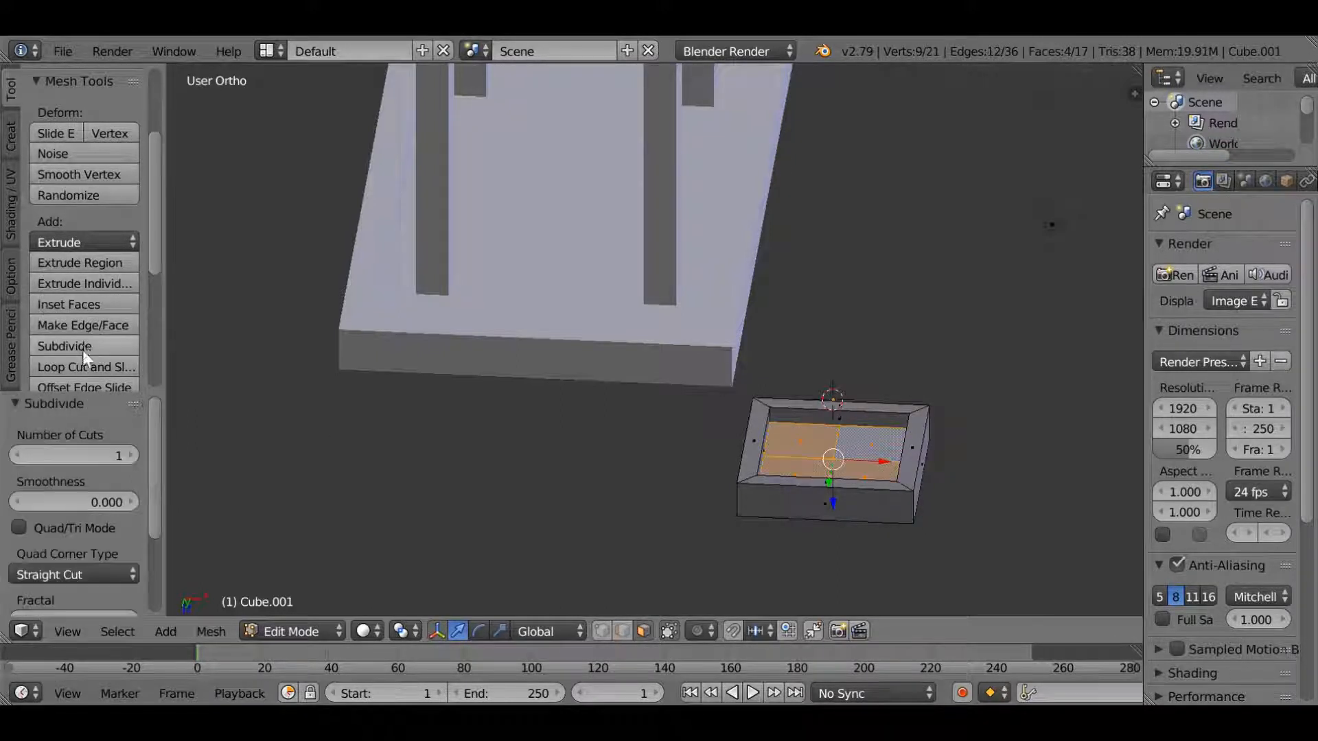
{"action": "left_click", "coordinate": [126, 455]}
{"action": "left_click", "coordinate": [127, 455]}
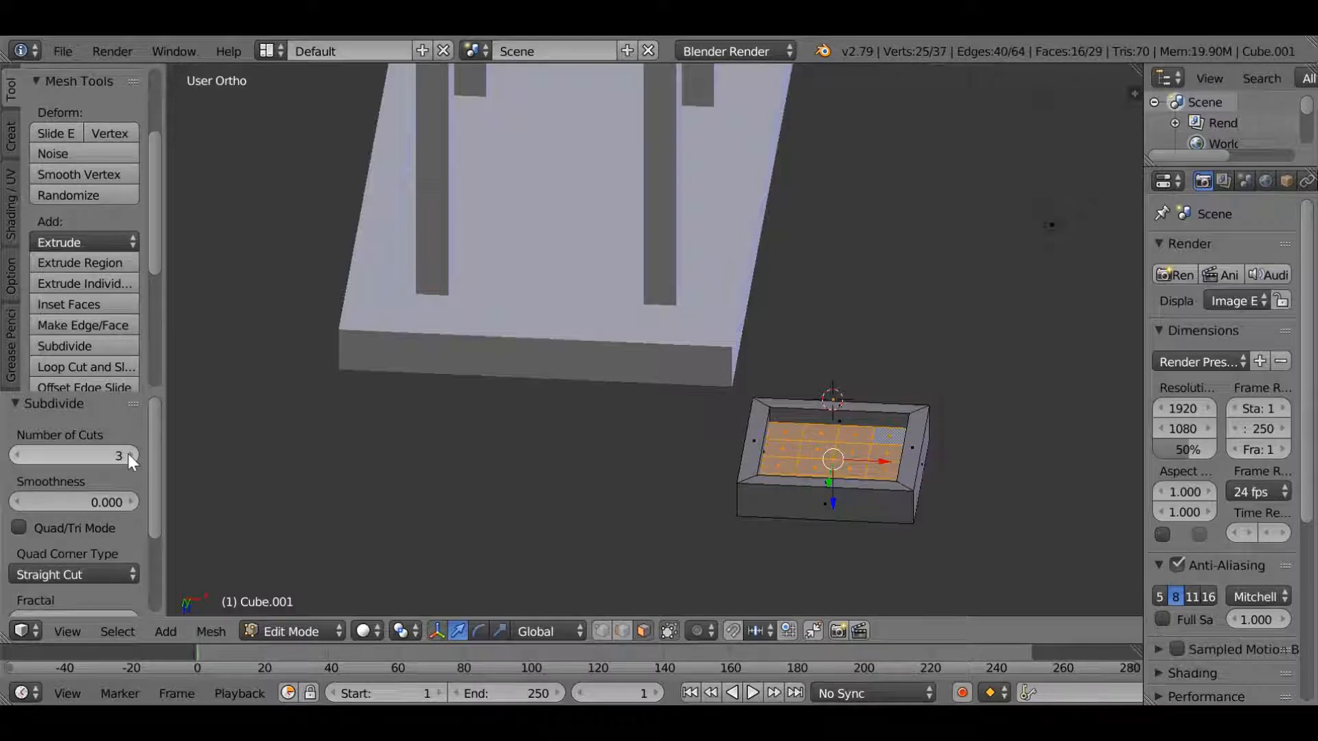
{"action": "left_click", "coordinate": [128, 455]}
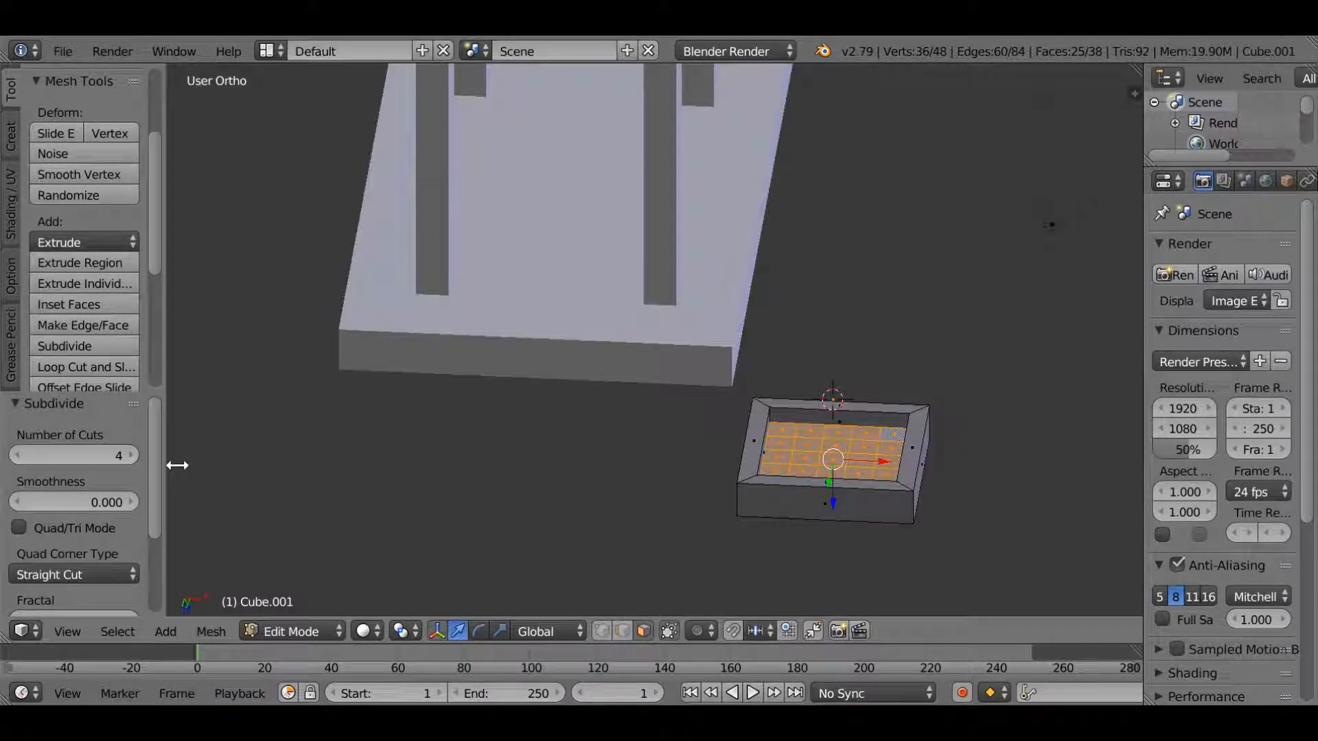
{"action": "left_click", "coordinate": [134, 453]}
{"action": "middle_click_drag", "start_coordinate": [618, 403], "coordinate": [604, 509]}
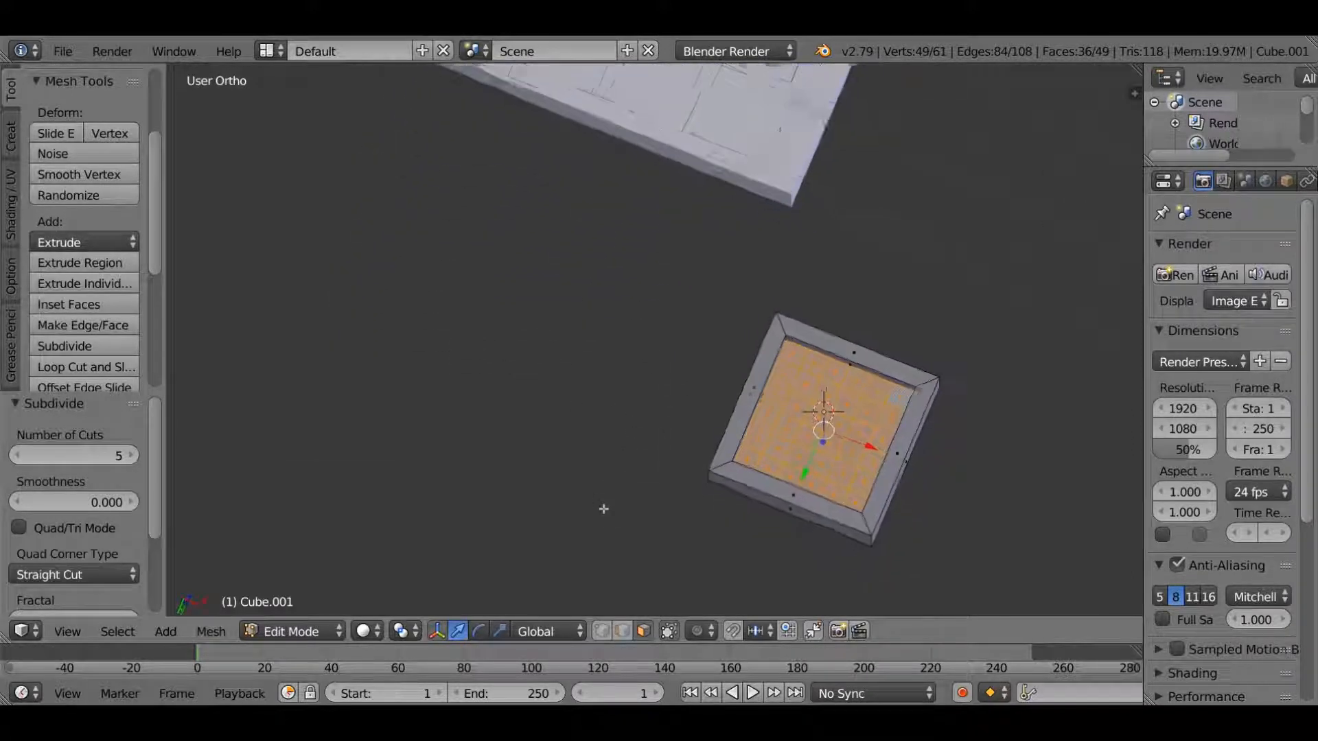
Select four symmetric grid faces, one inward from each corner of the recess, and extrude them about 0.67 downward as legs
{"action": "right_click", "coordinate": [813, 389]}
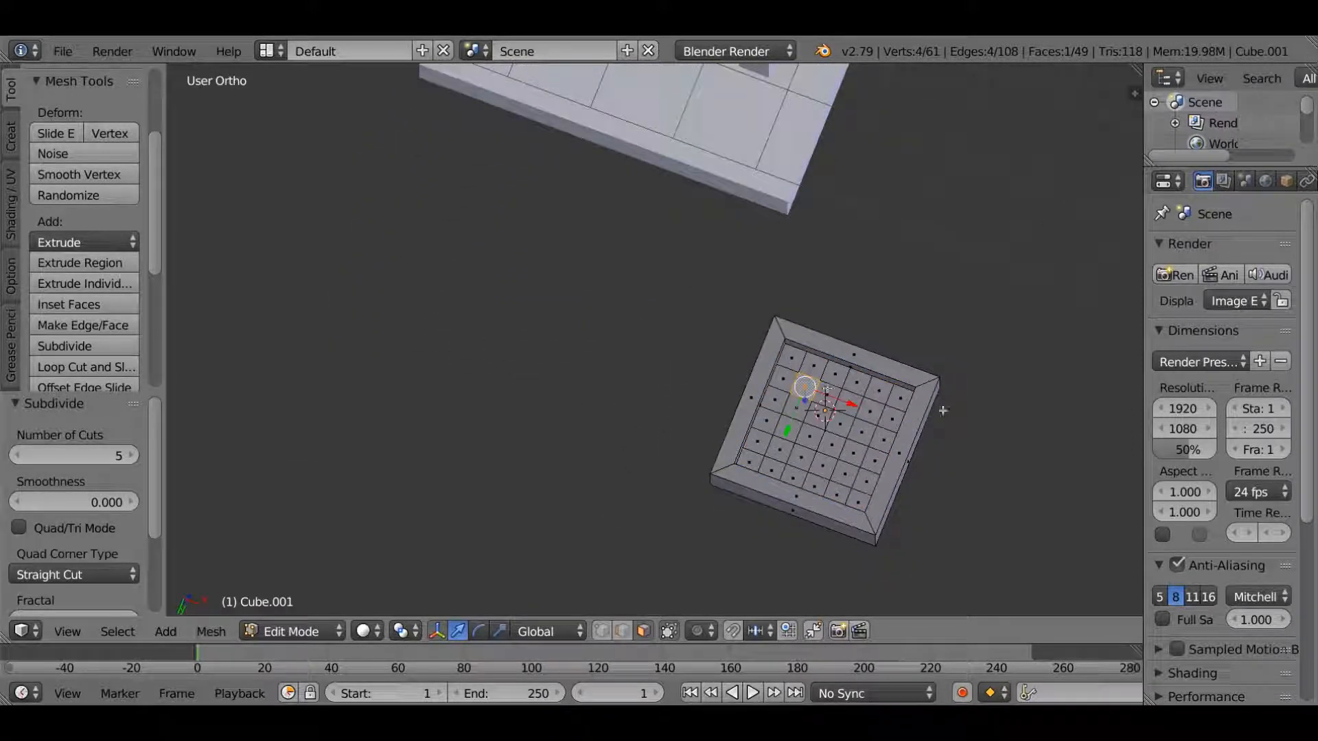
{"action": "right_click", "coordinate": [877, 418], "text": "shift"}
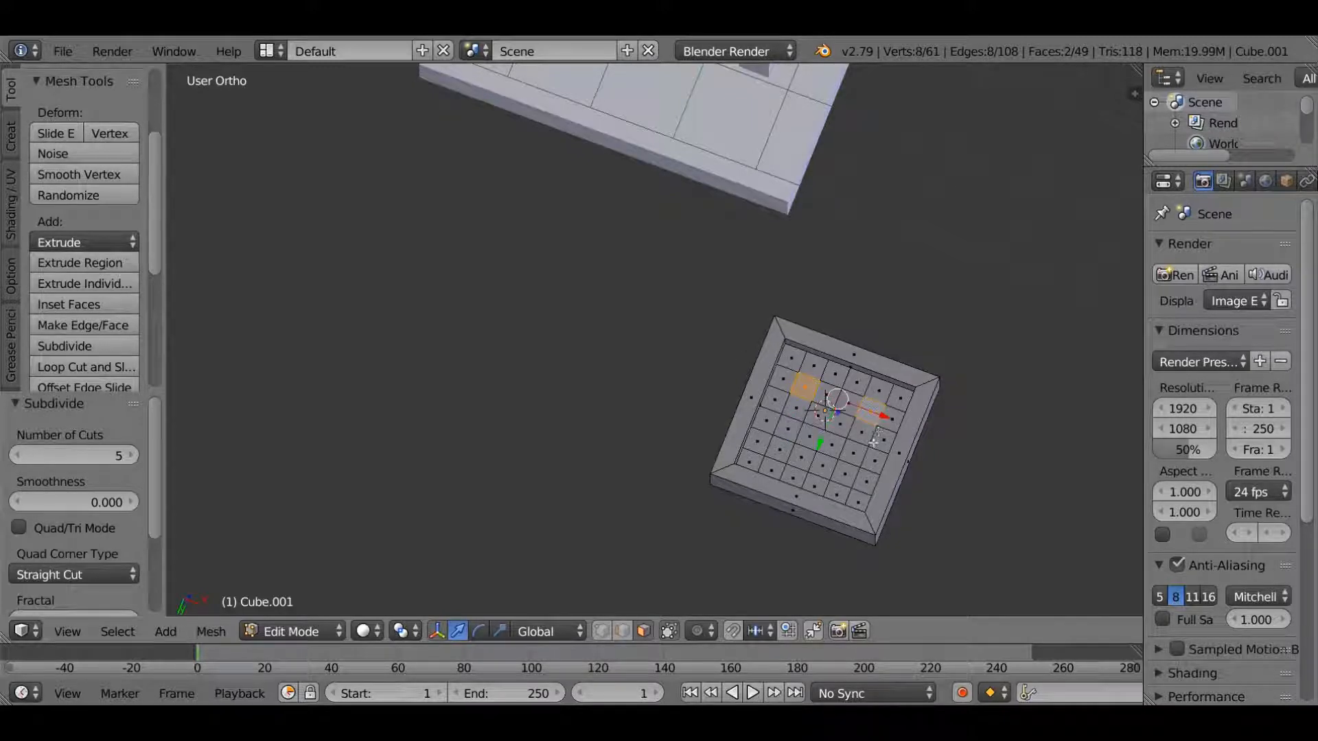
{"action": "right_click", "coordinate": [782, 454], "text": "shift"}
{"action": "right_click", "coordinate": [858, 479], "text": "shift"}
{"action": "middle_click_drag", "start_coordinate": [858, 479], "coordinate": [708, 345]}
{"action": "key", "text": "KP_3"}
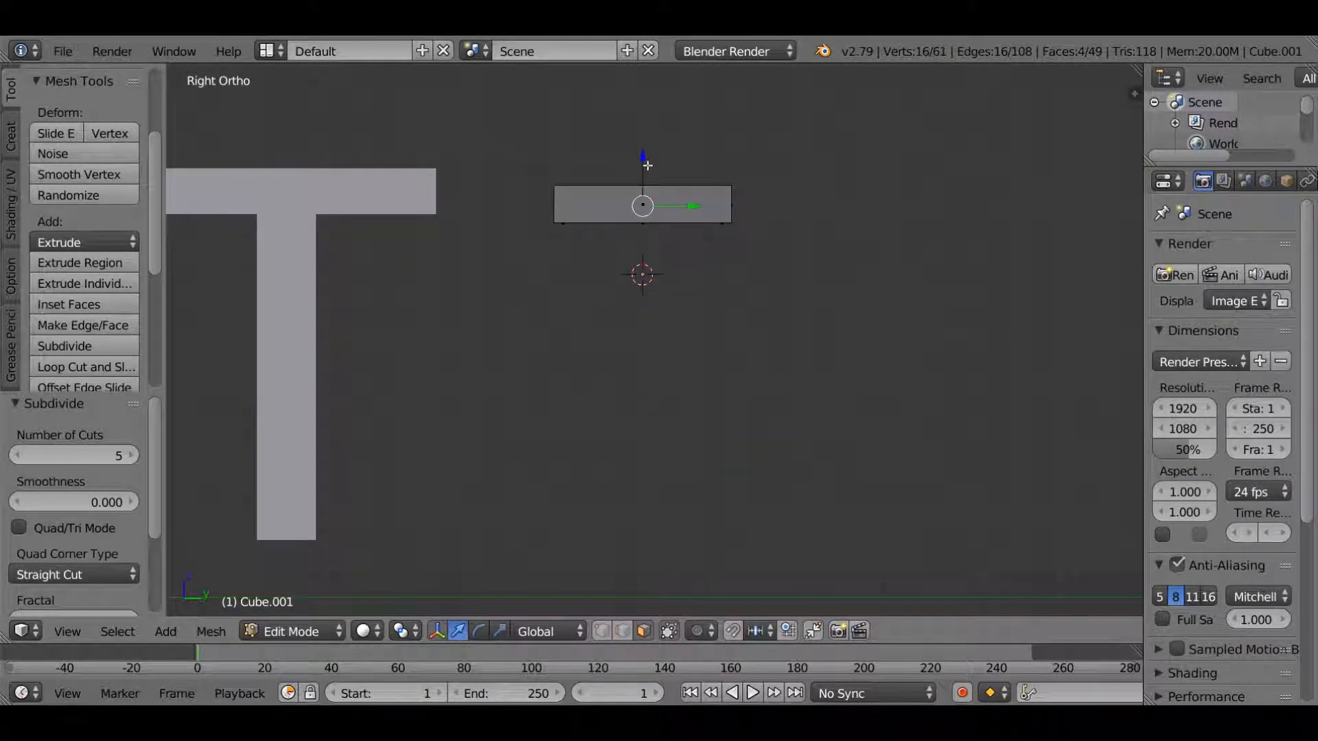
{"action": "key", "text": "KP_1"}
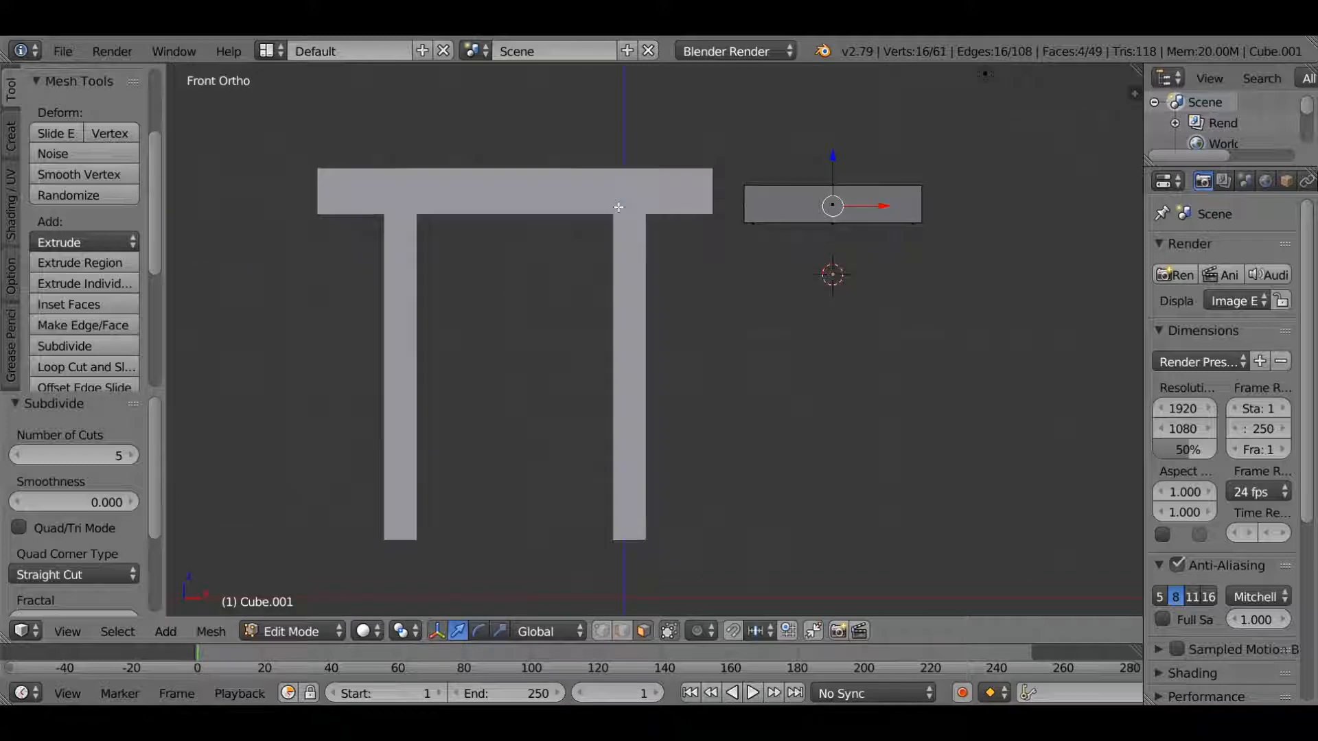
{"action": "key", "text": "KP_3"}
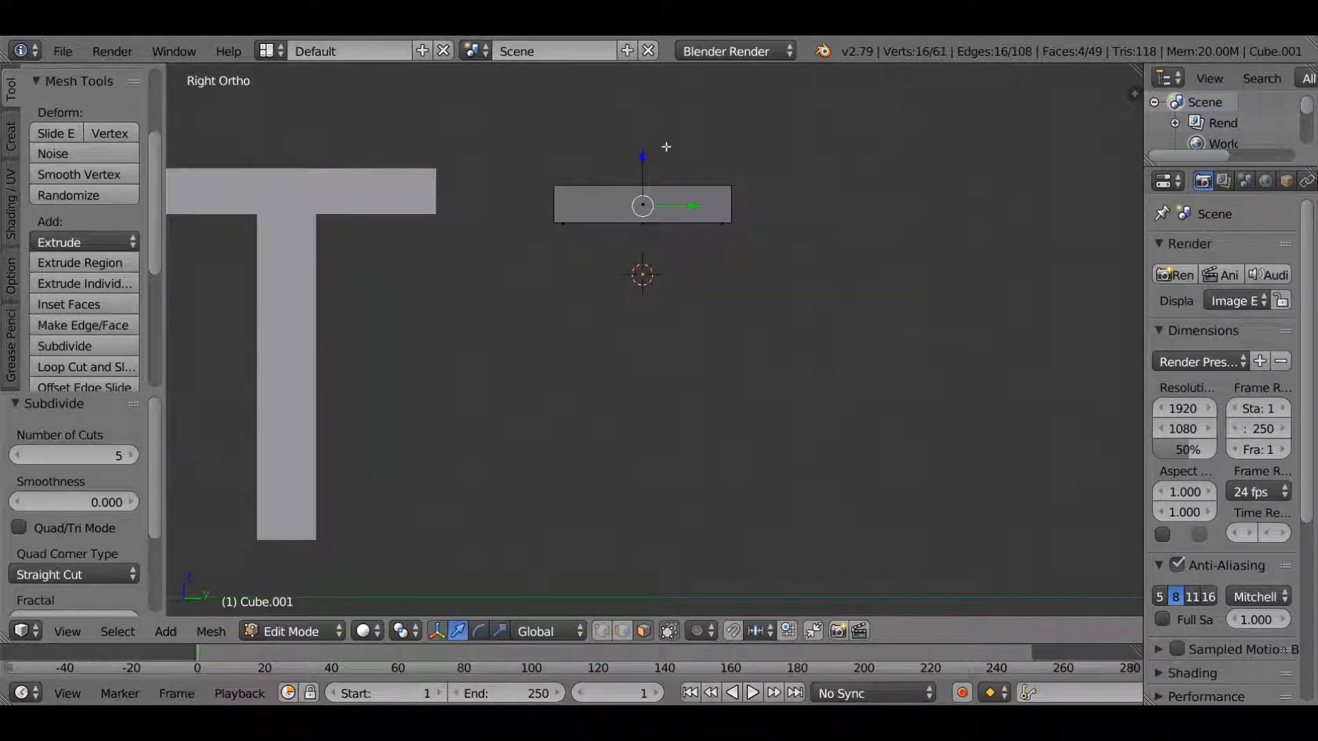
{"action": "key", "text": "e"}
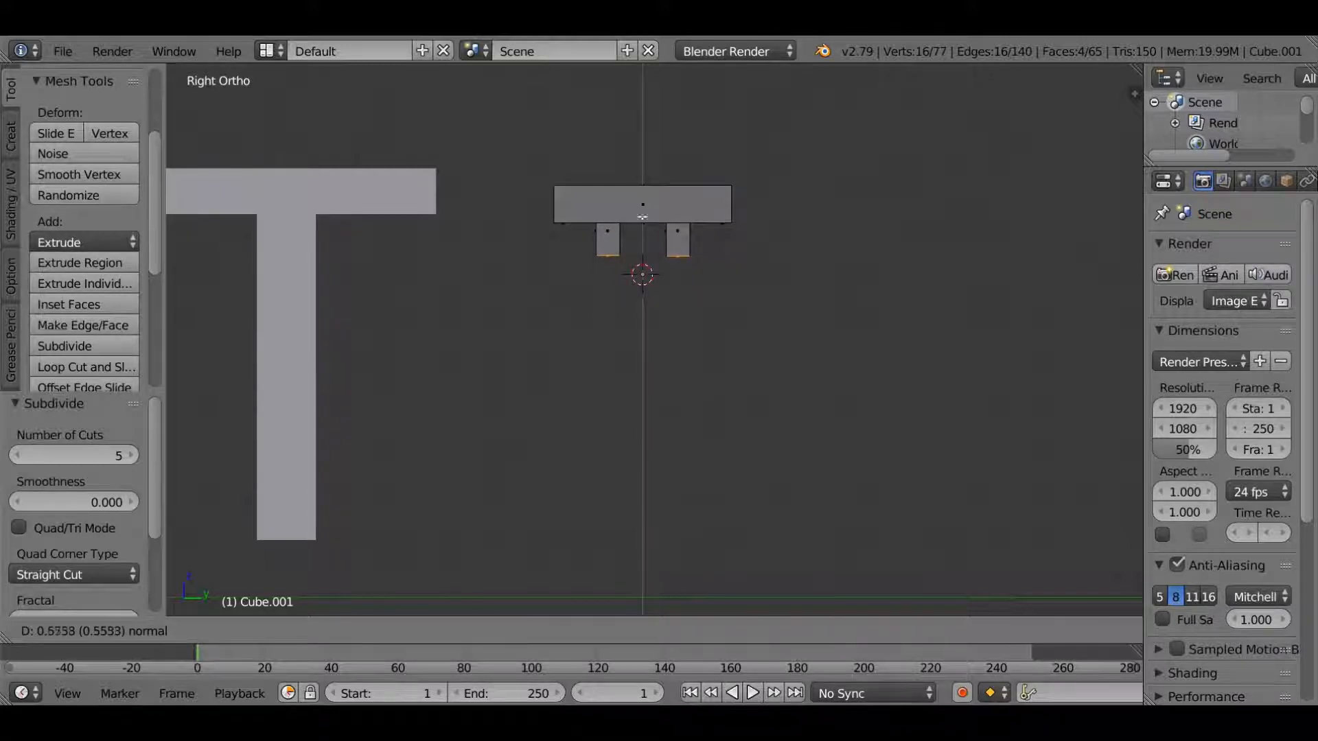
{"action": "left_click", "coordinate": [643, 221]}
Extend the four legs with two more extrusions, about 0.29 for a middle segment and about 0.98 for the lower part
{"action": "key", "text": "e"}
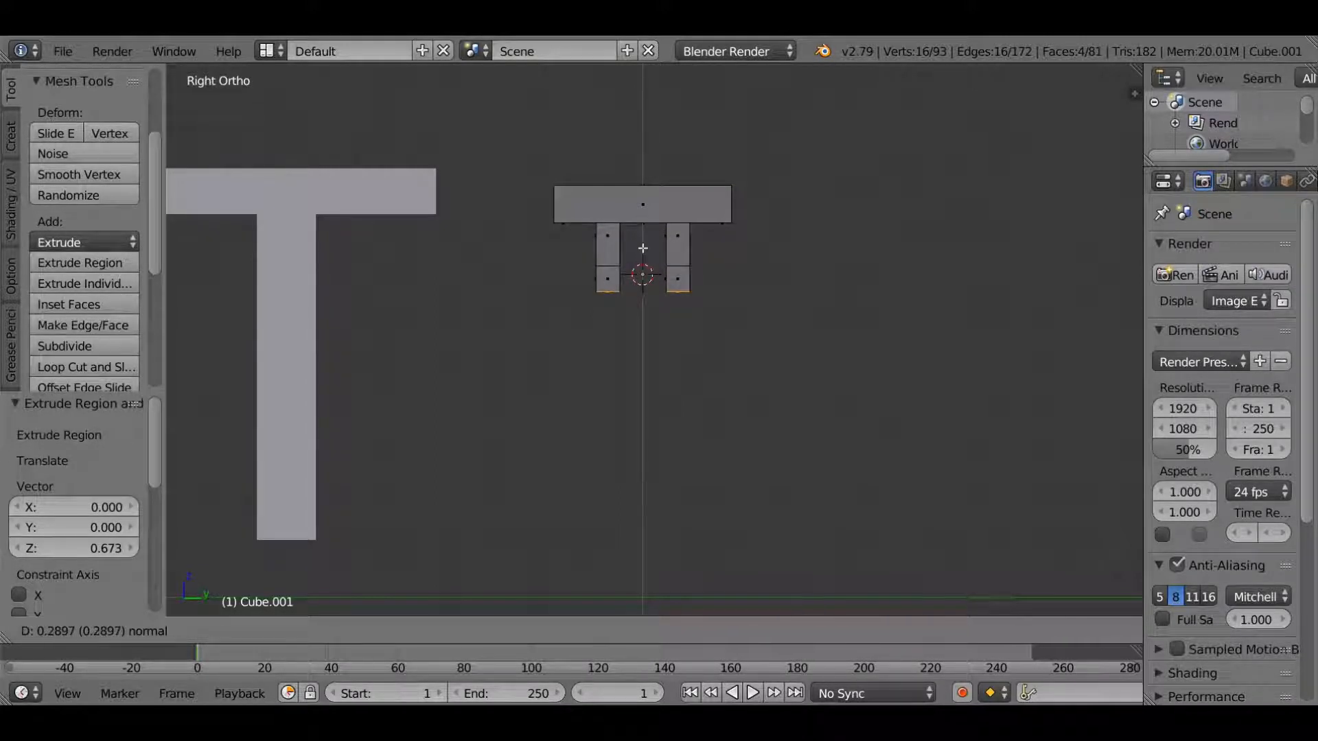
{"action": "left_click", "coordinate": [642, 247]}
{"action": "key", "text": "e"}
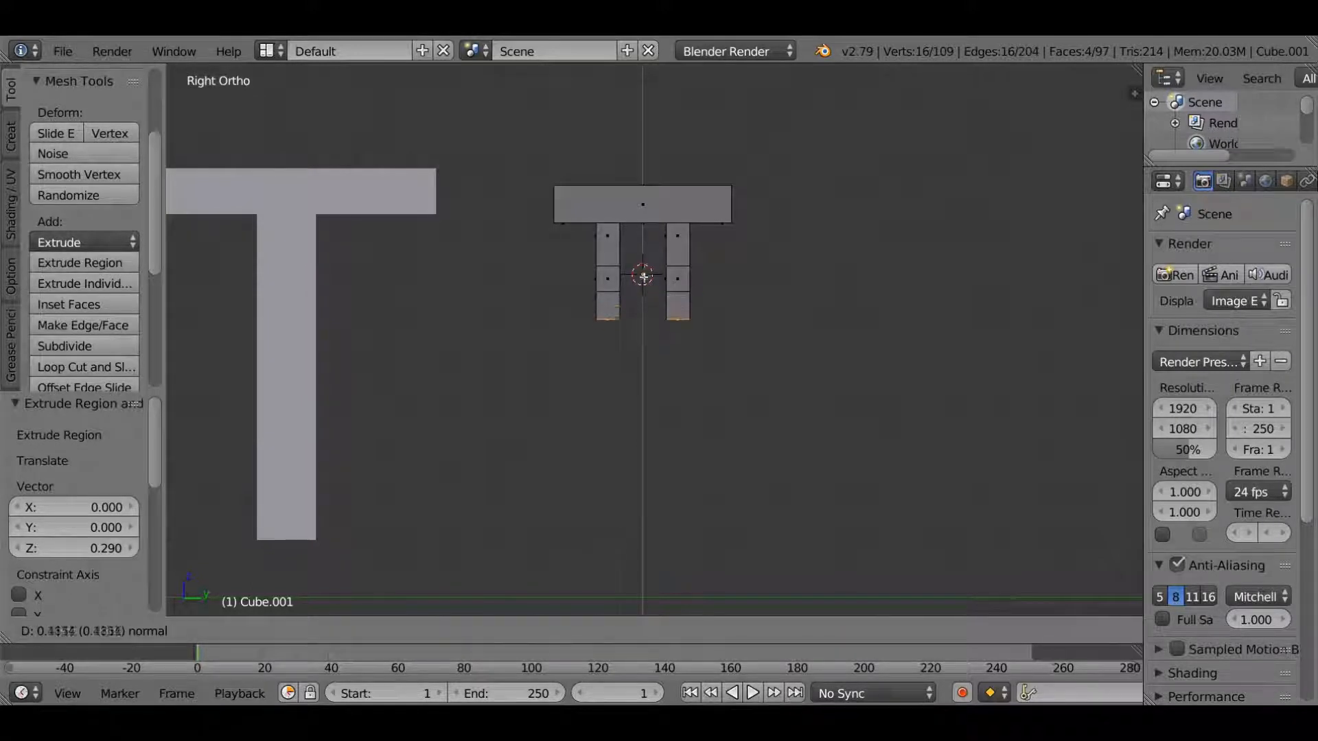
{"action": "left_click", "coordinate": [651, 335]}
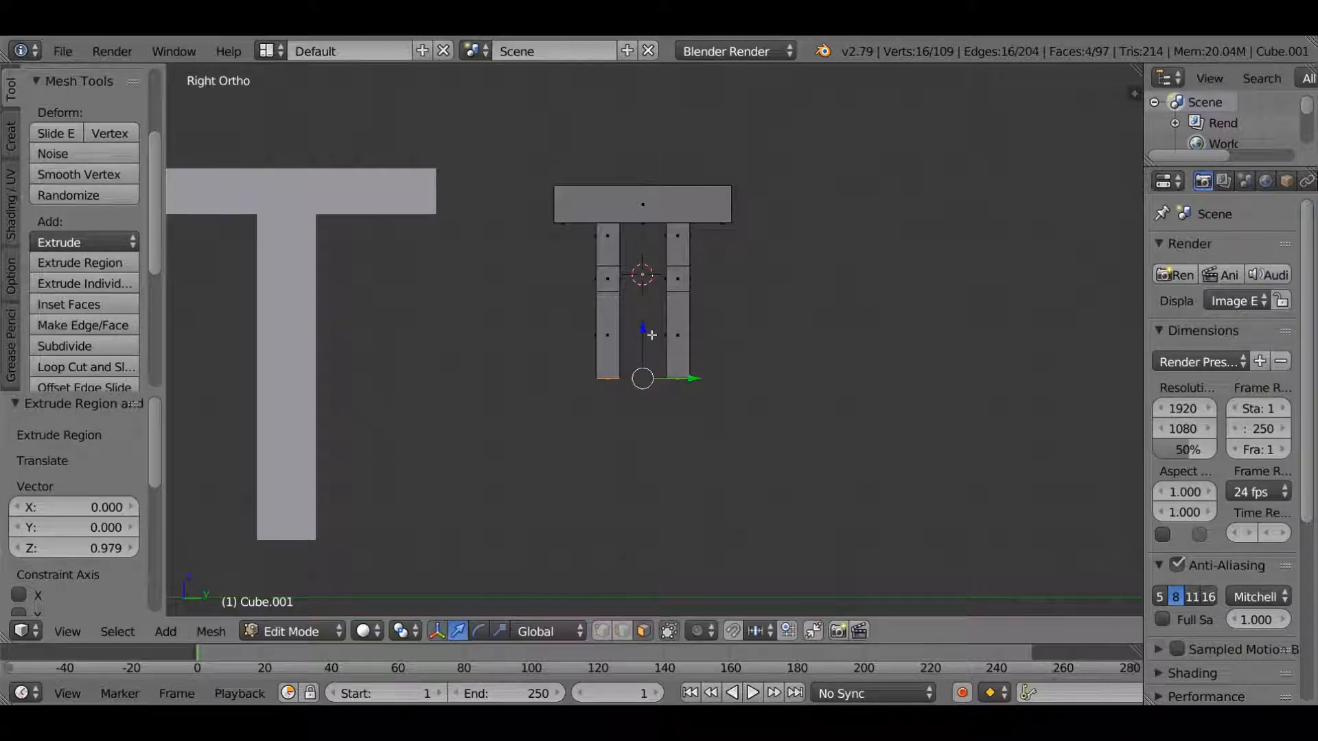
Delete the two facing inner faces on the short middle segments of two neighbouring legs, and switch to edge selection
{"action": "middle_click_drag", "start_coordinate": [652, 335], "coordinate": [611, 362]}
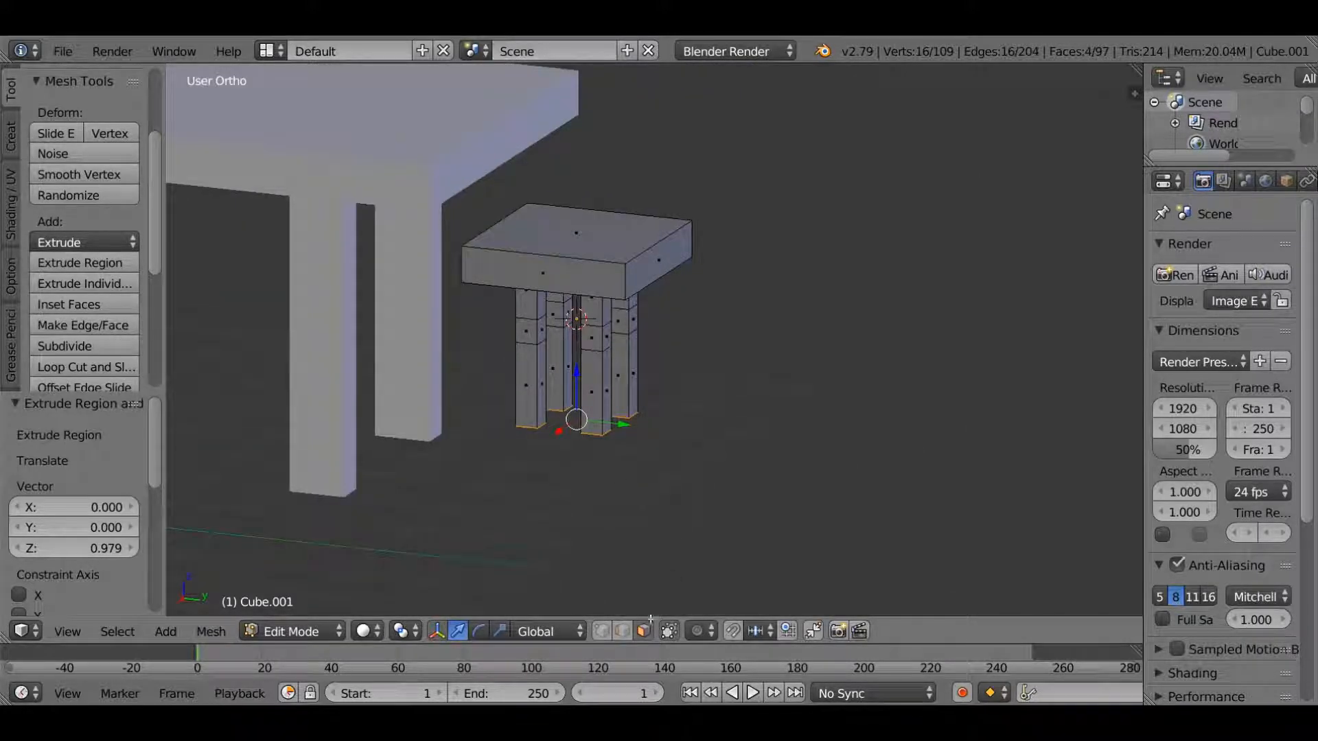
{"action": "scroll", "coordinate": [546, 361], "scroll_direction": "up", "scroll_amount": 5}
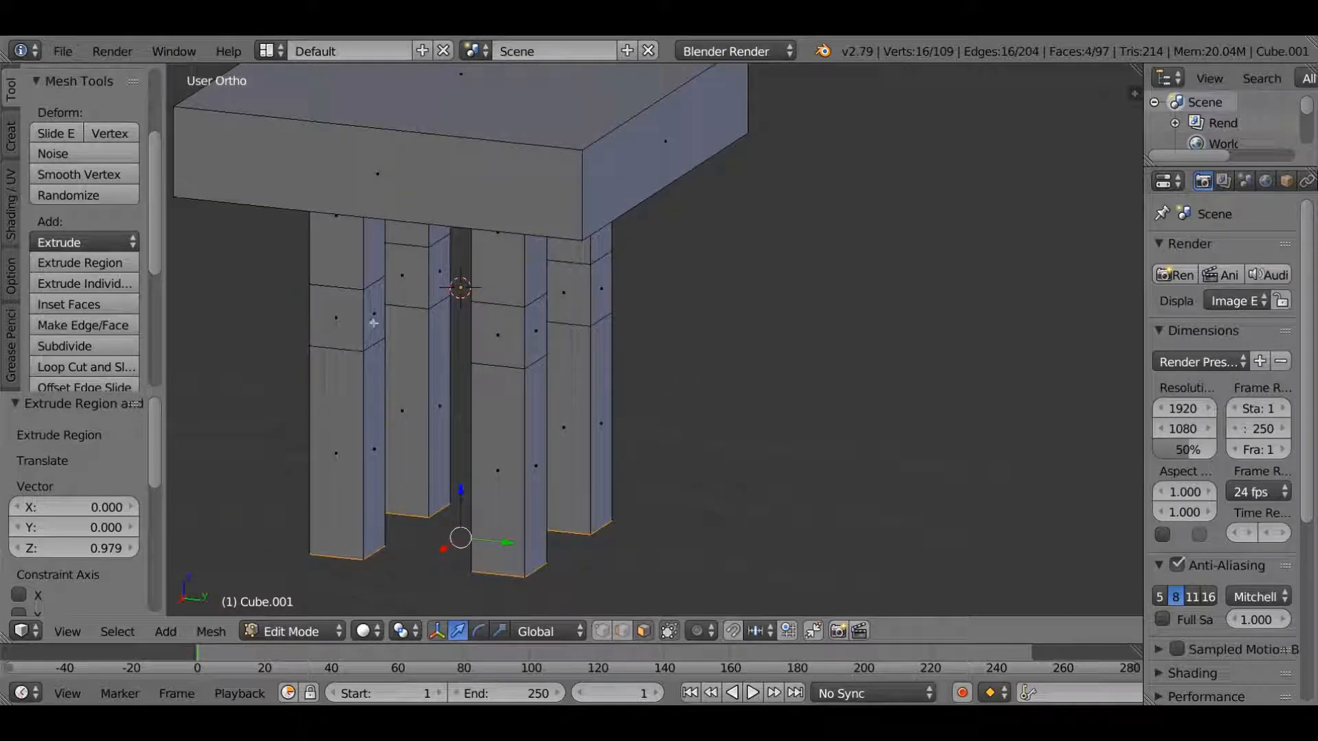
{"action": "right_click", "coordinate": [373, 323]}
{"action": "middle_click_drag", "start_coordinate": [377, 327], "coordinate": [576, 318]}
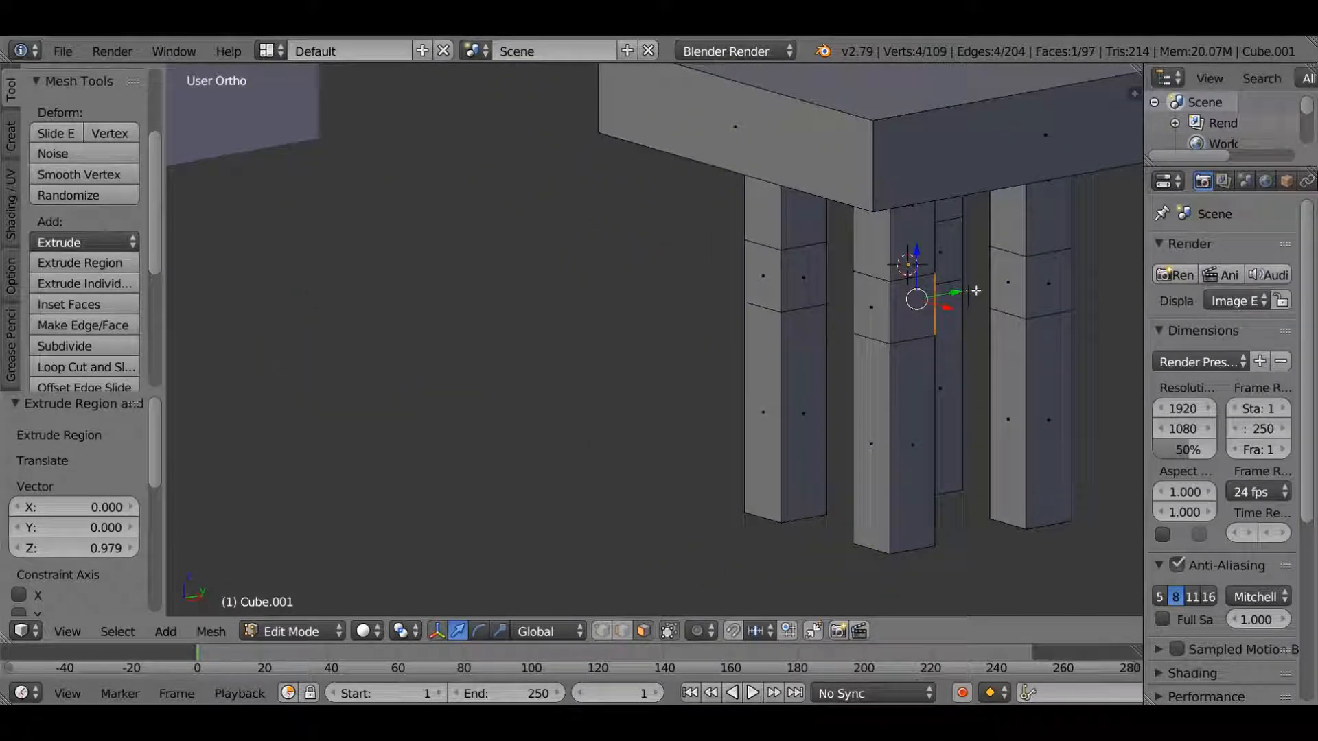
{"action": "right_click", "coordinate": [1015, 290], "text": "shift"}
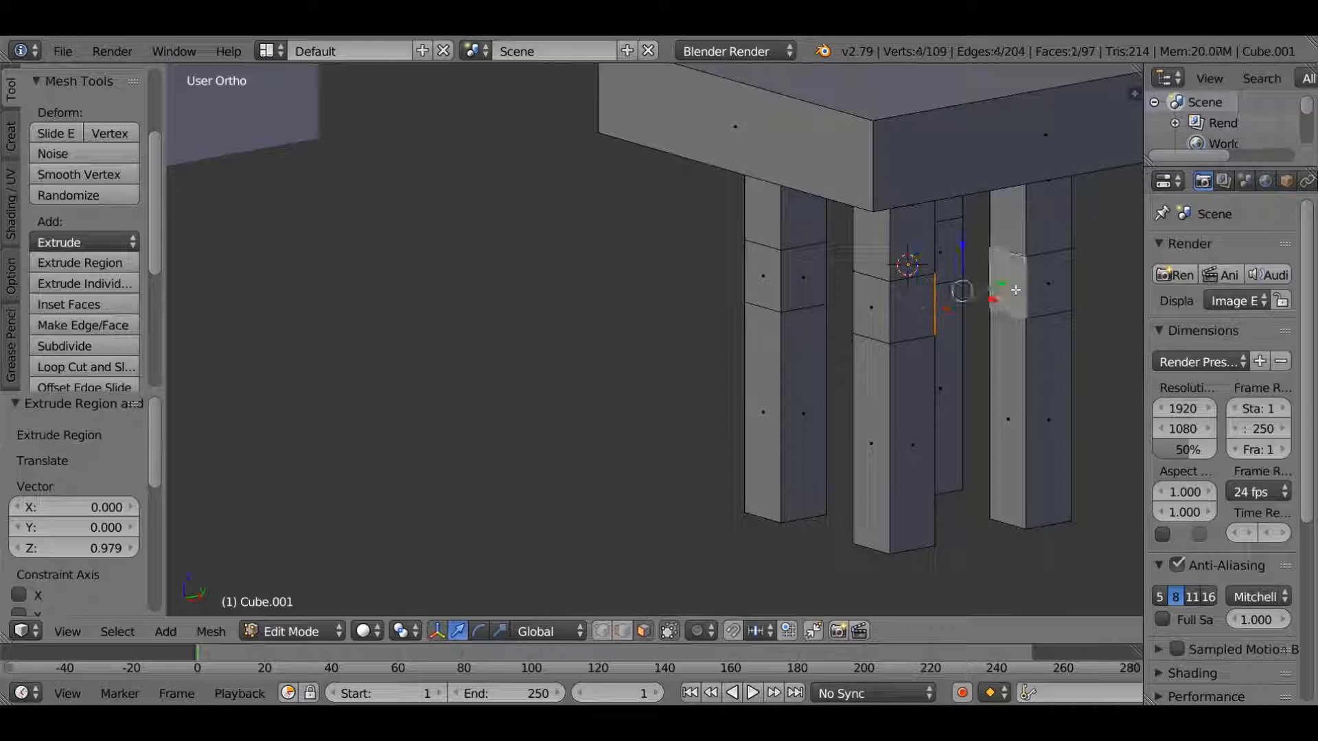
{"action": "key", "text": "x"}
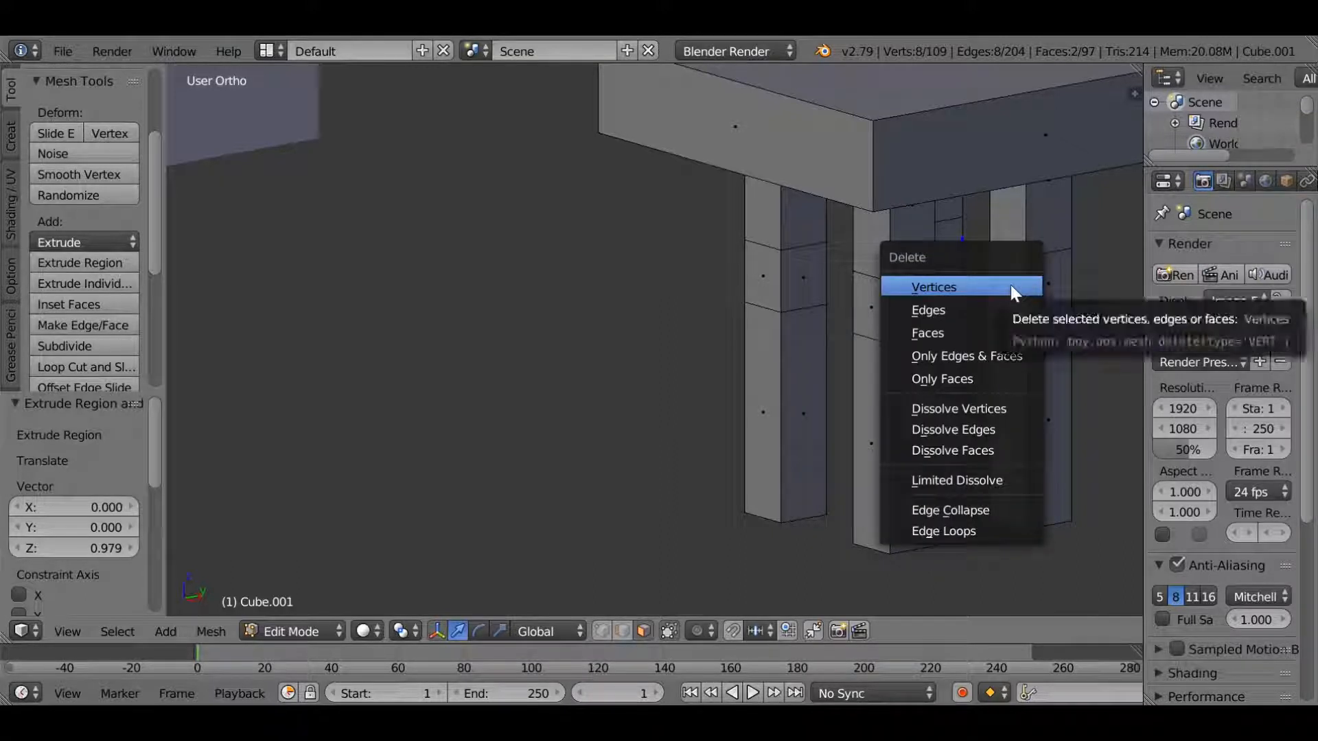
{"action": "left_click", "coordinate": [1001, 333]}
{"action": "middle_click_drag", "start_coordinate": [1001, 334], "coordinate": [991, 336]}
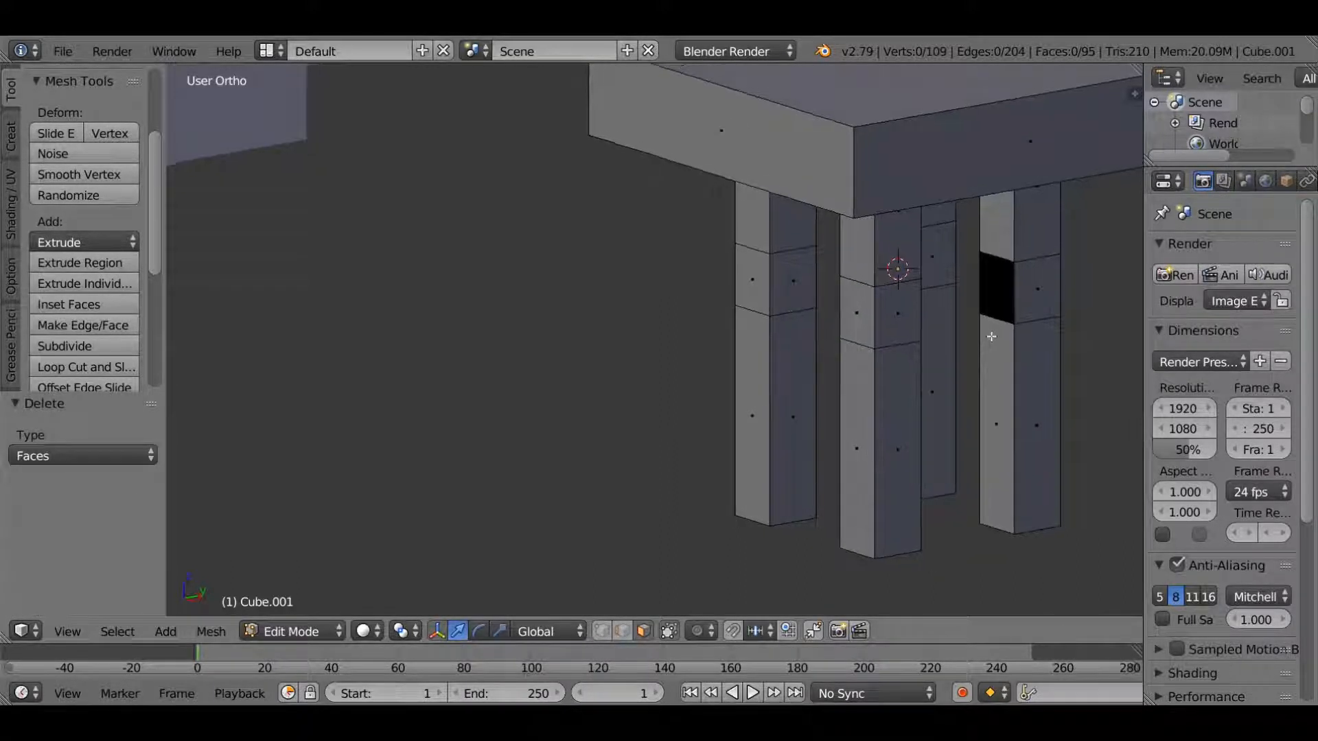
{"action": "left_click", "coordinate": [620, 637]}
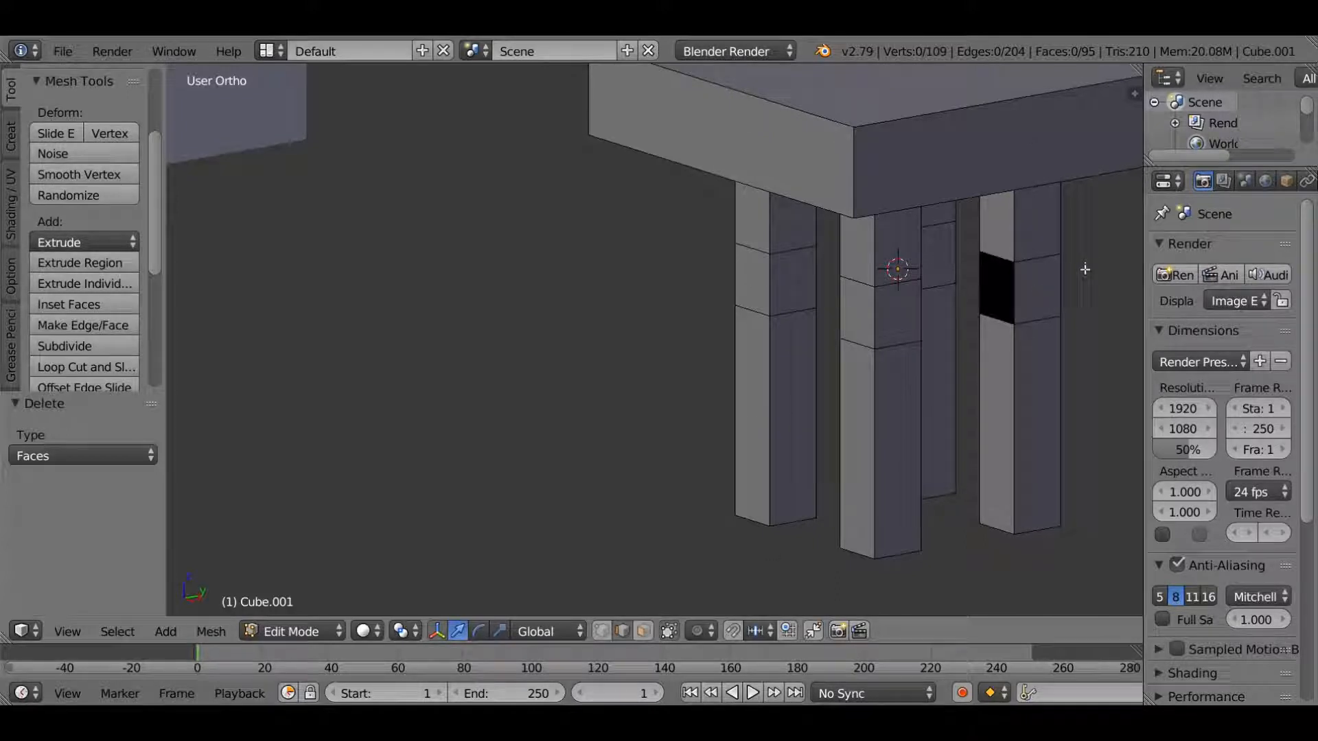
{"action": "right_click", "coordinate": [1004, 321]}
{"action": "key", "text": "x"}
{"action": "right_click", "coordinate": [1001, 322]}
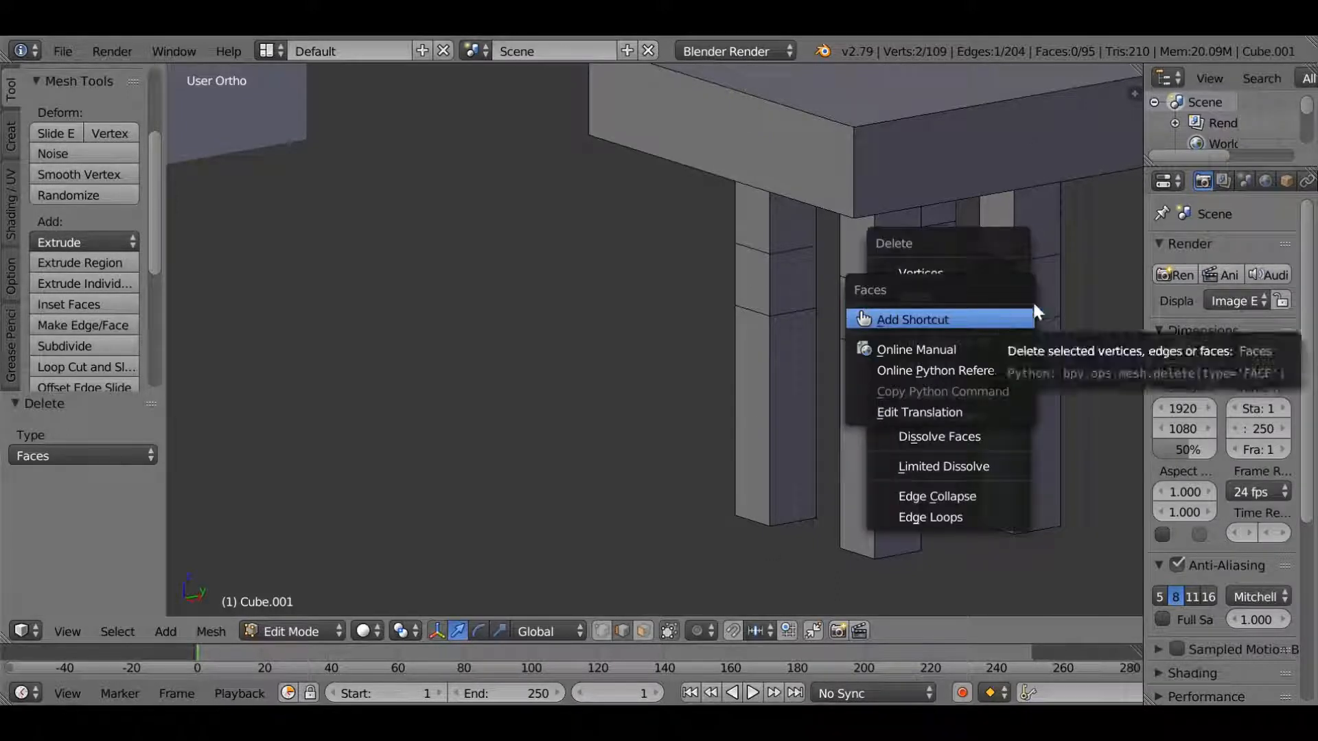
{"action": "left_click", "coordinate": [1094, 292]}
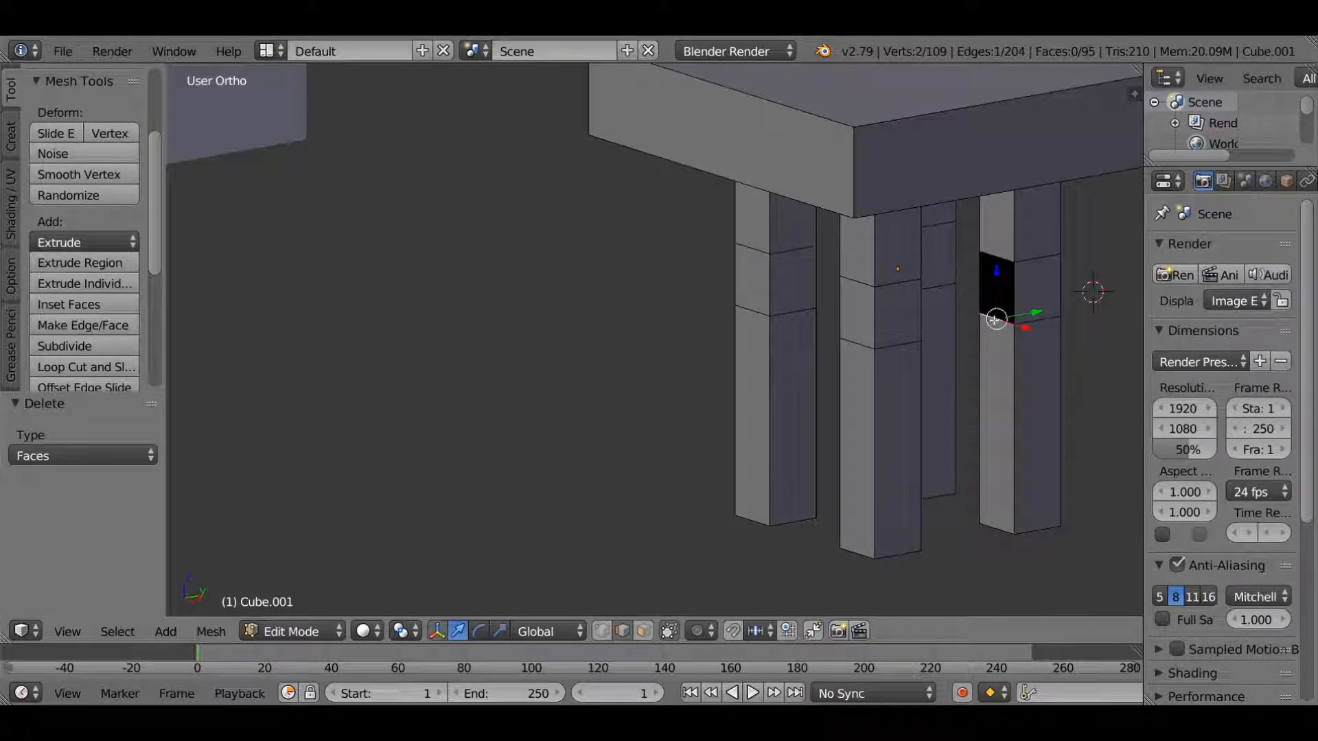
Select the edge loop around one leg's opening and try Bridge Edge Loops on it
{"action": "right_click", "coordinate": [995, 320], "text": "alt"}
{"action": "middle_click_drag", "start_coordinate": [996, 320], "coordinate": [881, 349]}
{"action": "right_click", "coordinate": [433, 375], "text": "alt"}
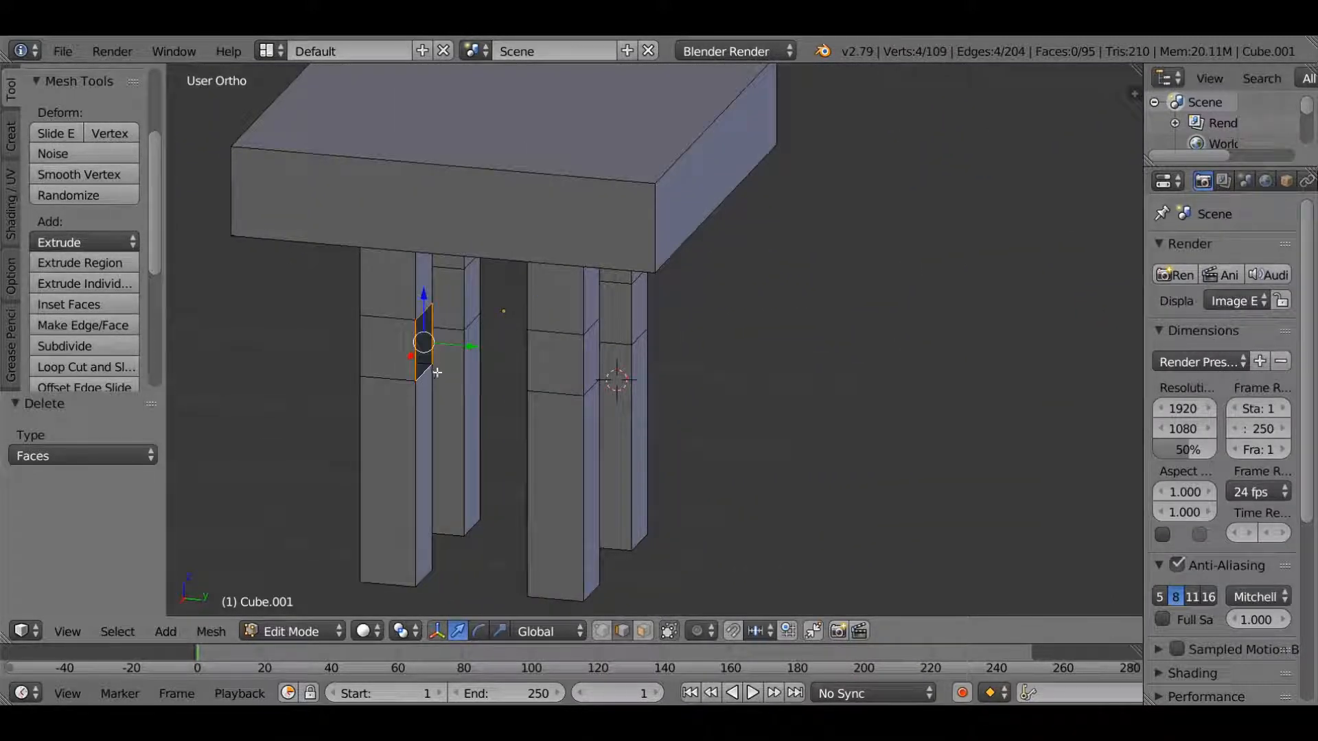
{"action": "key", "text": "space"}
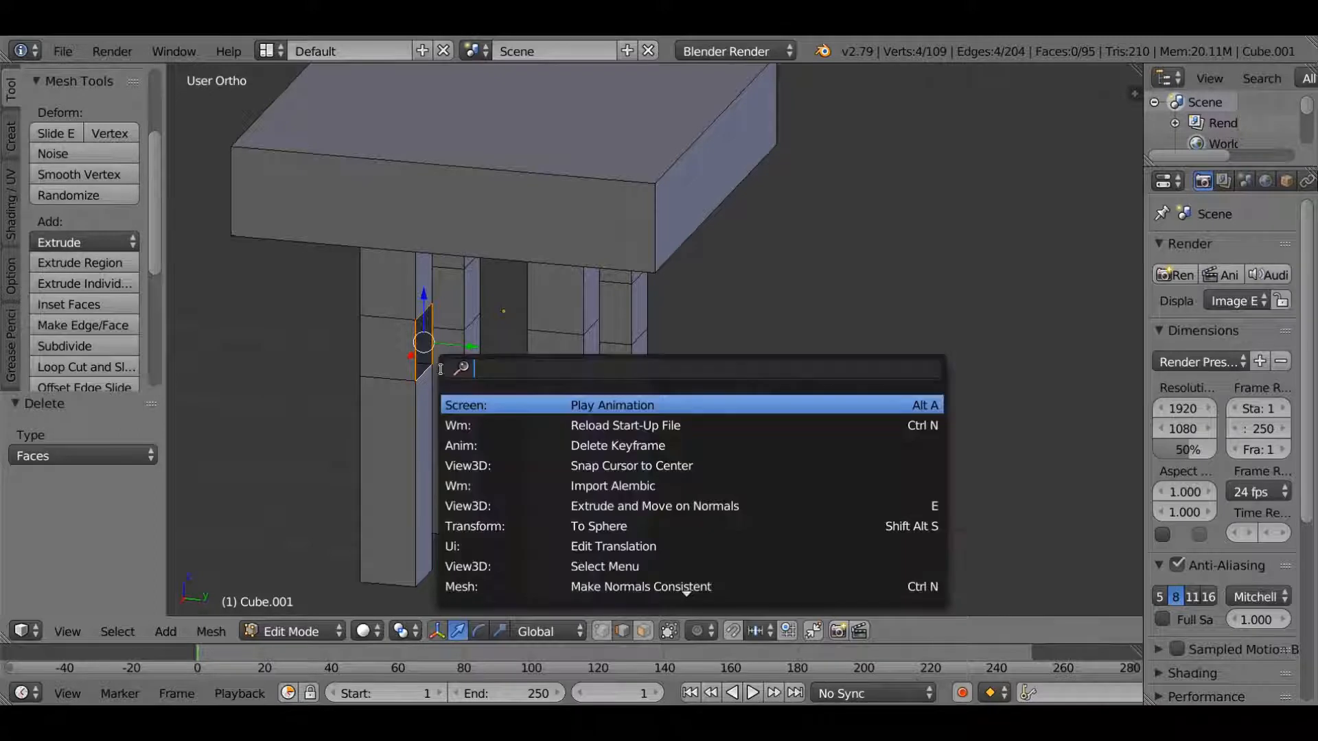
{"action": "type", "text": "bri"}
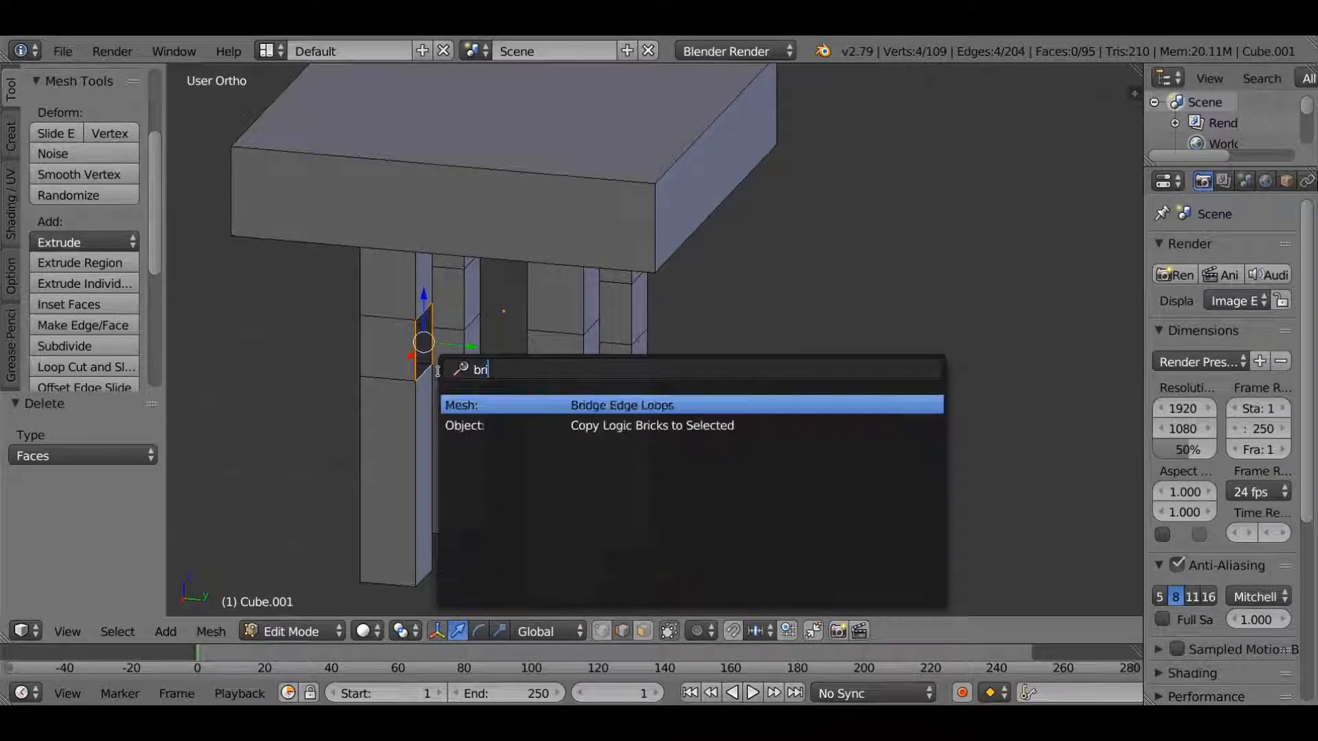
{"action": "key", "text": "Return"}
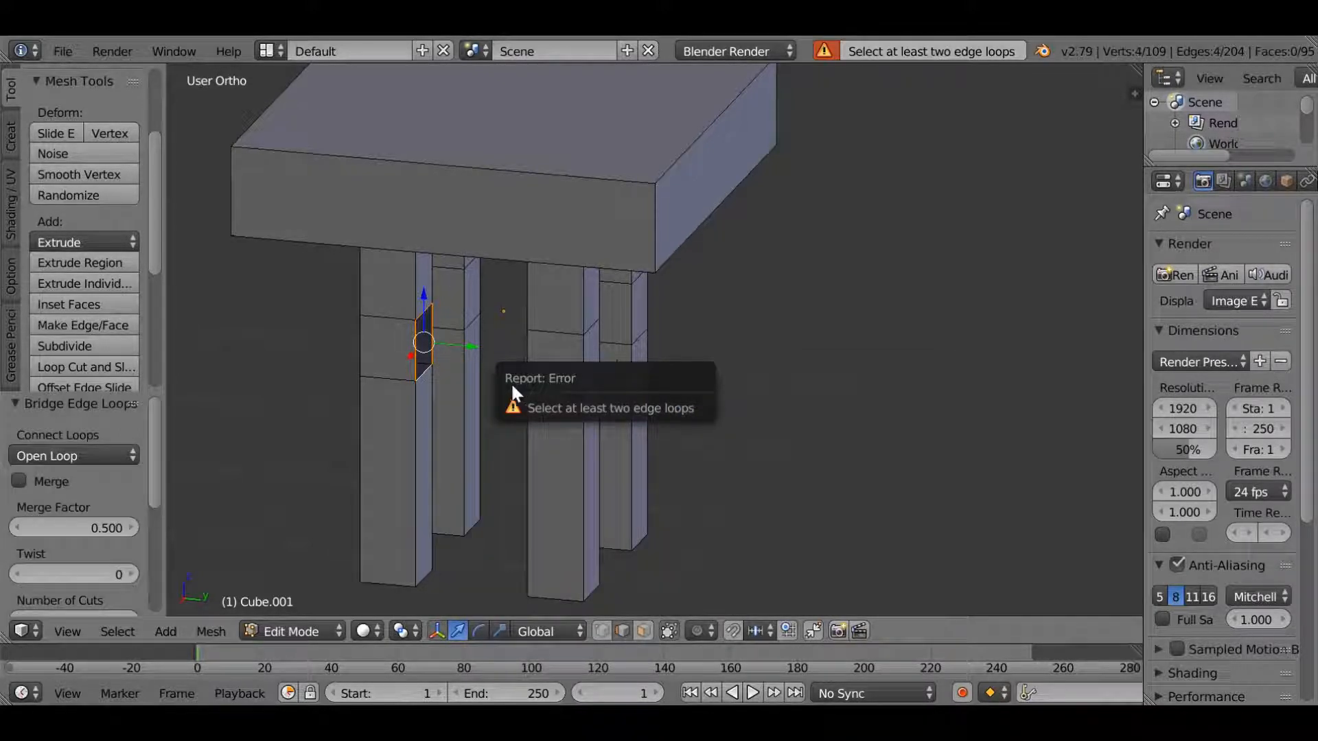
Add the facing leg's open edge loop to the selection and bridge both loops to form a crossbar between the legs
{"action": "middle_click_drag", "start_coordinate": [438, 382], "coordinate": [603, 383]}
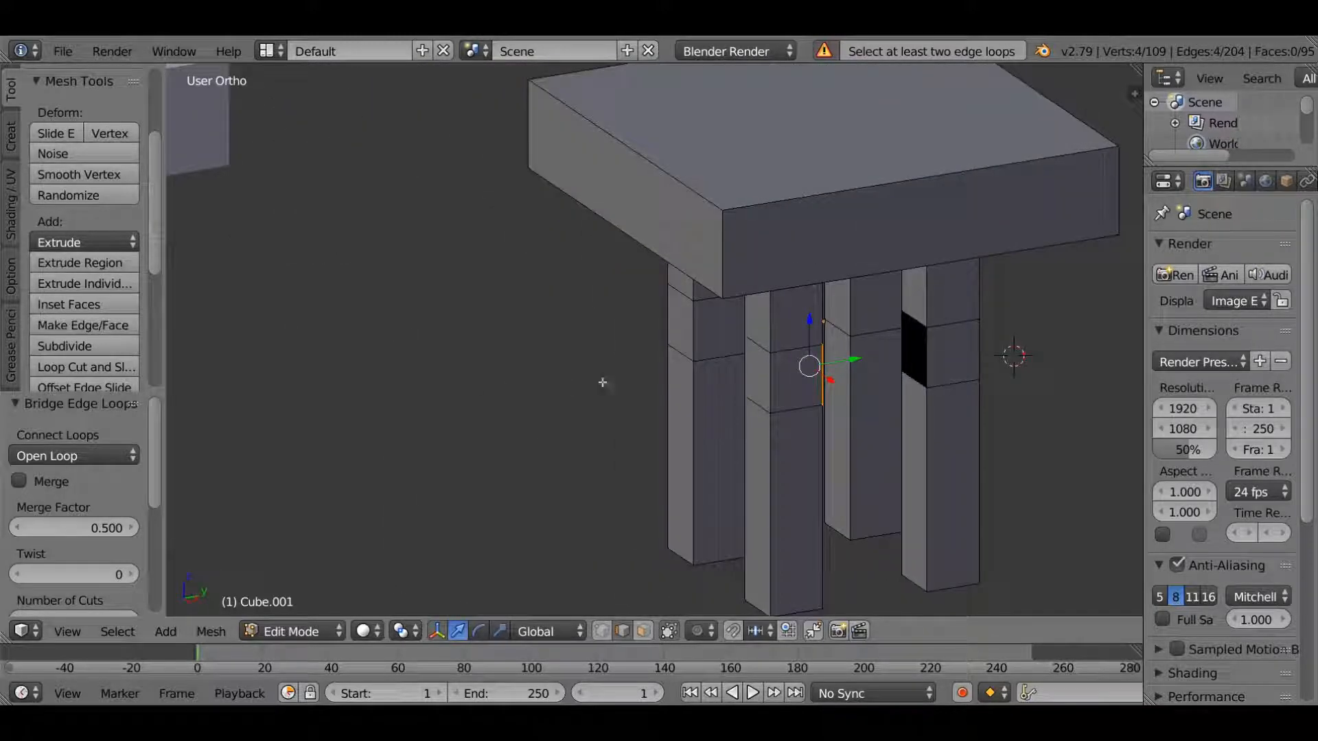
{"action": "right_click", "coordinate": [921, 382], "text": "alt+shift"}
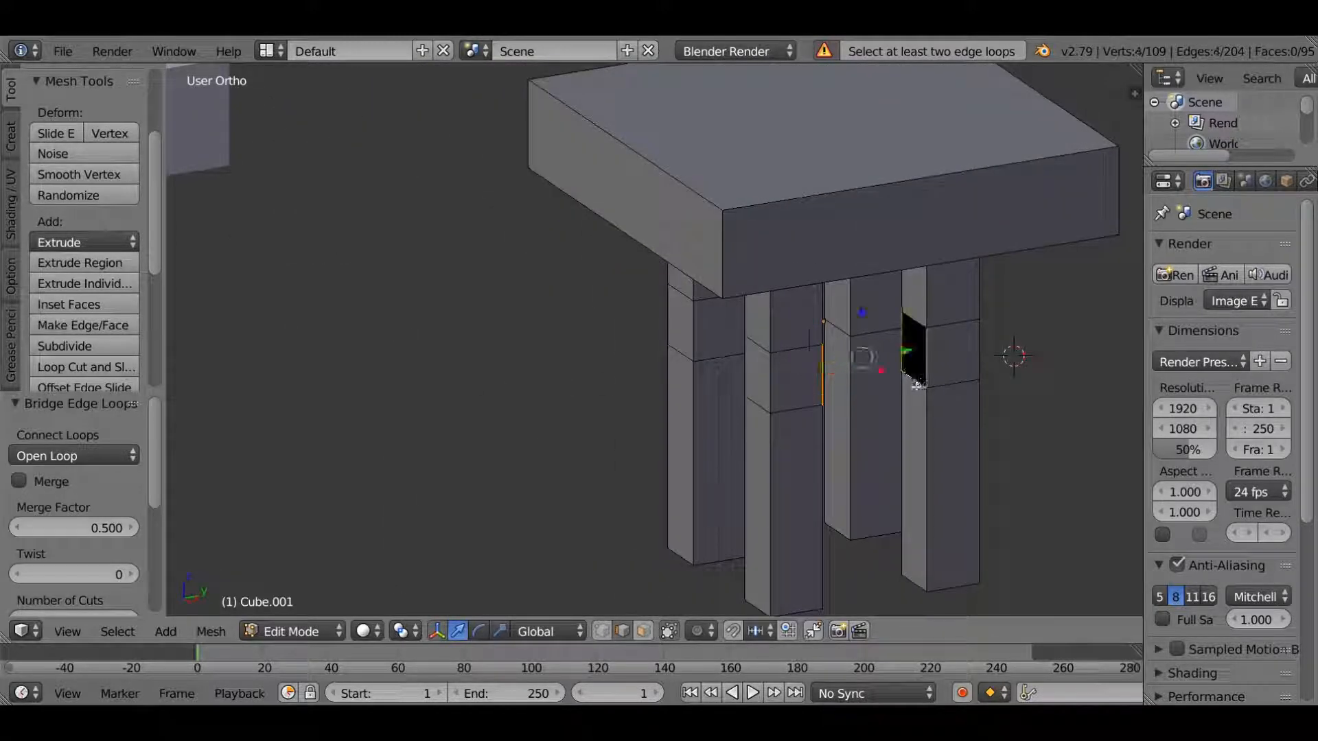
{"action": "key", "text": "space"}
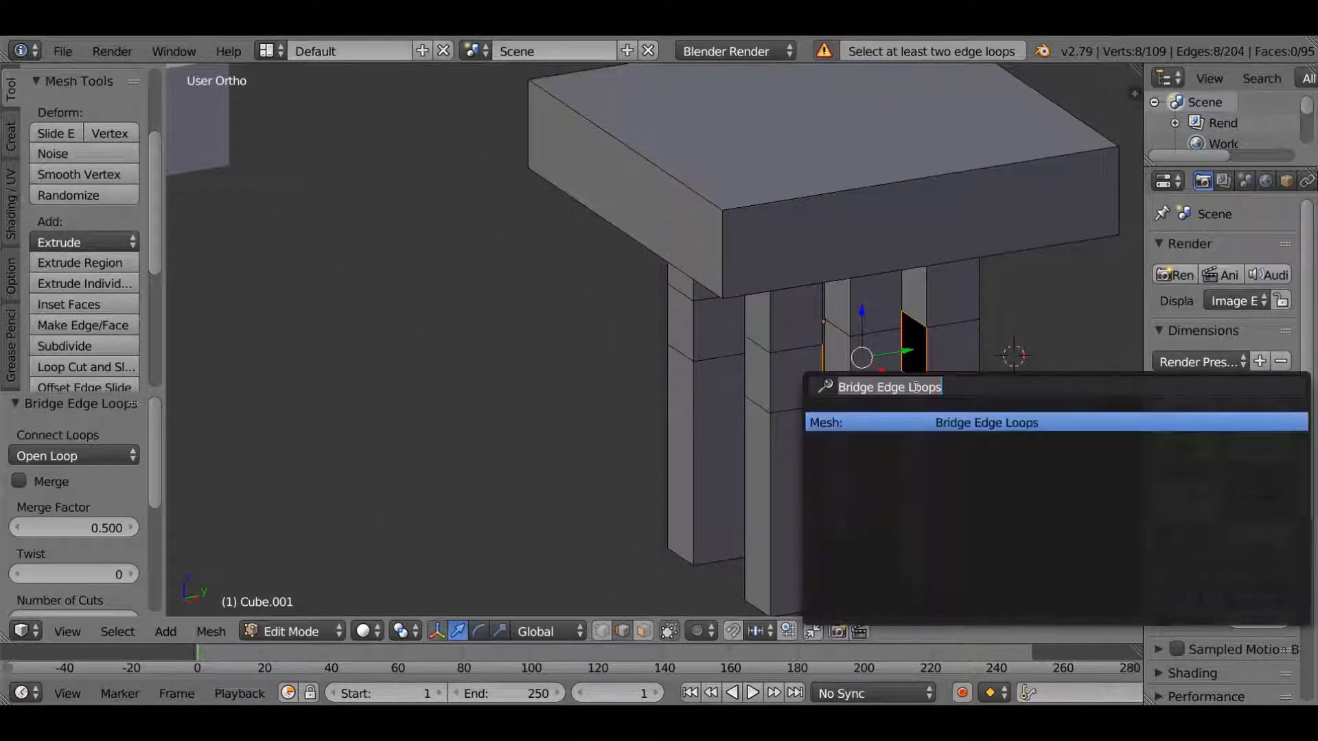
{"action": "left_click", "coordinate": [932, 429]}
{"action": "middle_click_drag", "start_coordinate": [916, 429], "coordinate": [811, 442]}
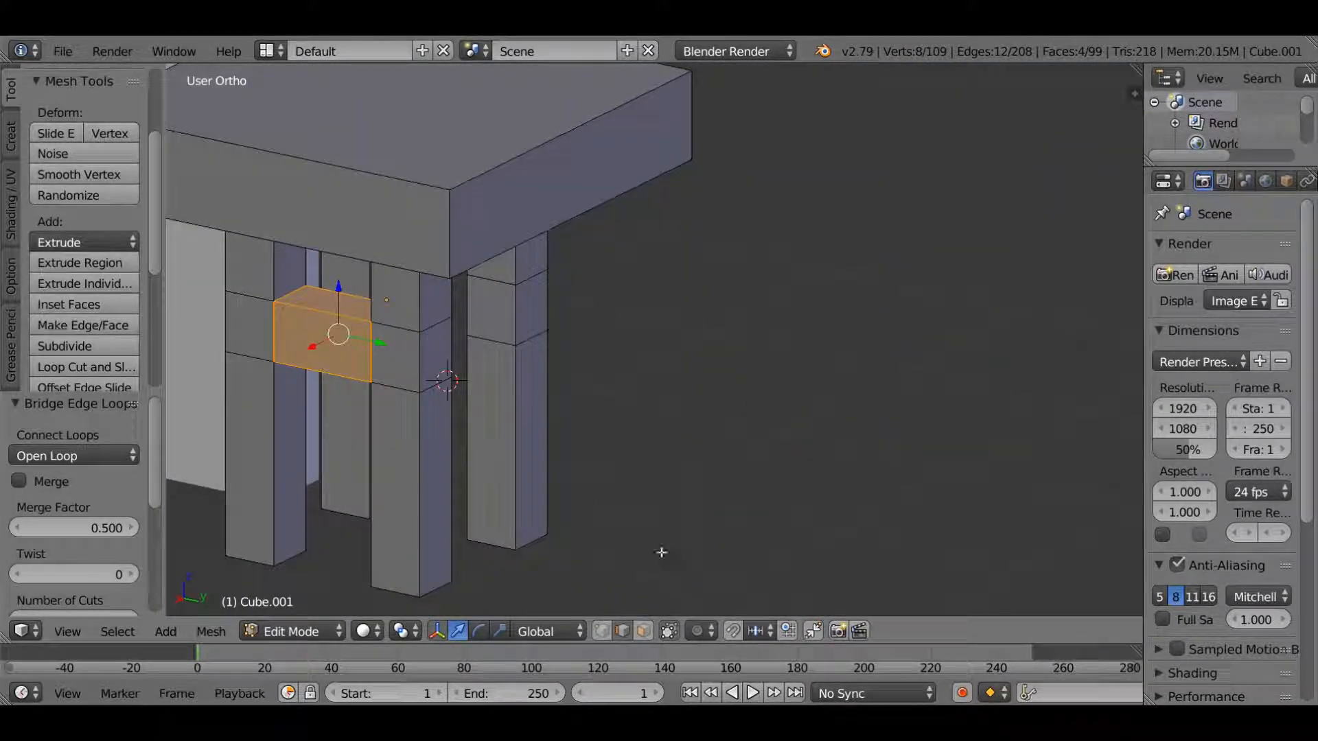
Delete the two facing inner faces on the middle segments of the second pair of neighbouring stool legs
{"action": "right_click", "coordinate": [491, 312]}
{"action": "middle_click_drag", "start_coordinate": [520, 339], "coordinate": [455, 285]}
{"action": "scroll", "coordinate": [497, 344], "scroll_direction": "down", "scroll_amount": 5}
{"action": "scroll", "coordinate": [455, 284], "scroll_direction": "up", "scroll_amount": 2}
{"action": "scroll", "coordinate": [455, 285], "scroll_direction": "up", "scroll_amount": 3}
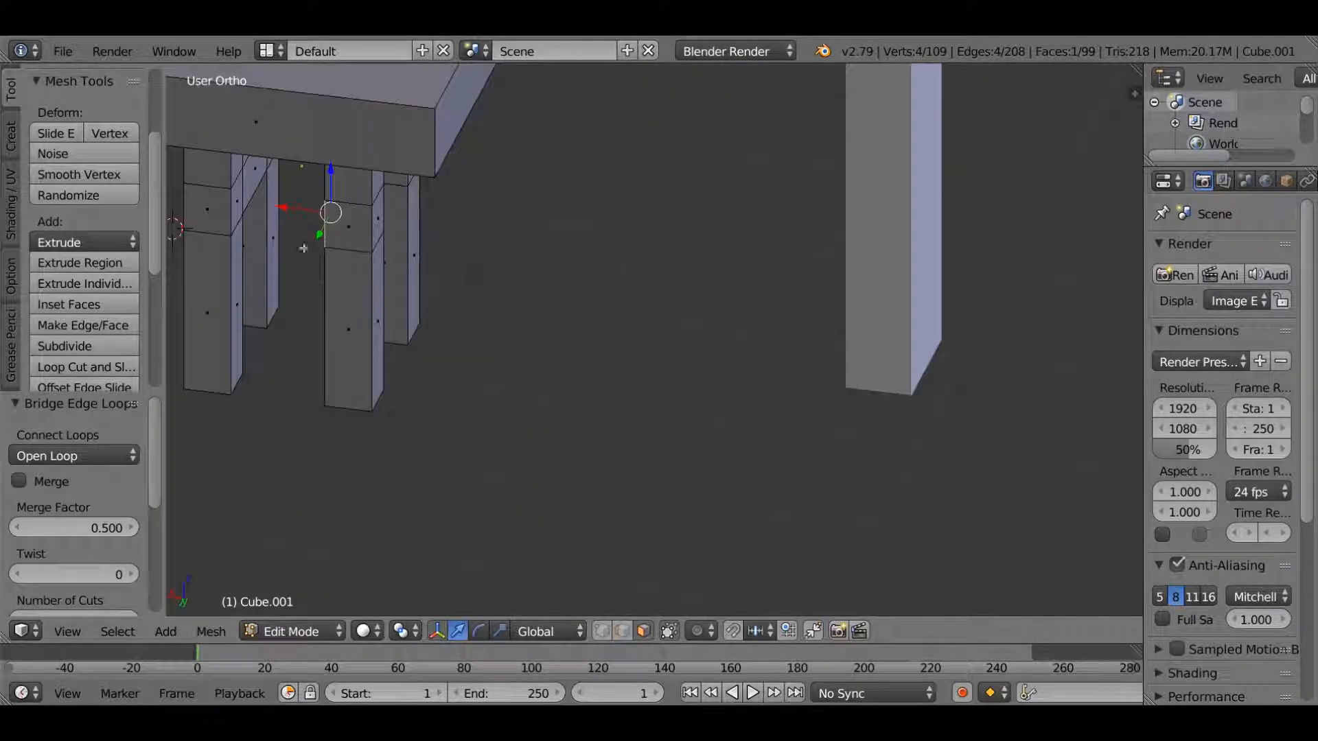
{"action": "right_click", "coordinate": [241, 200]}
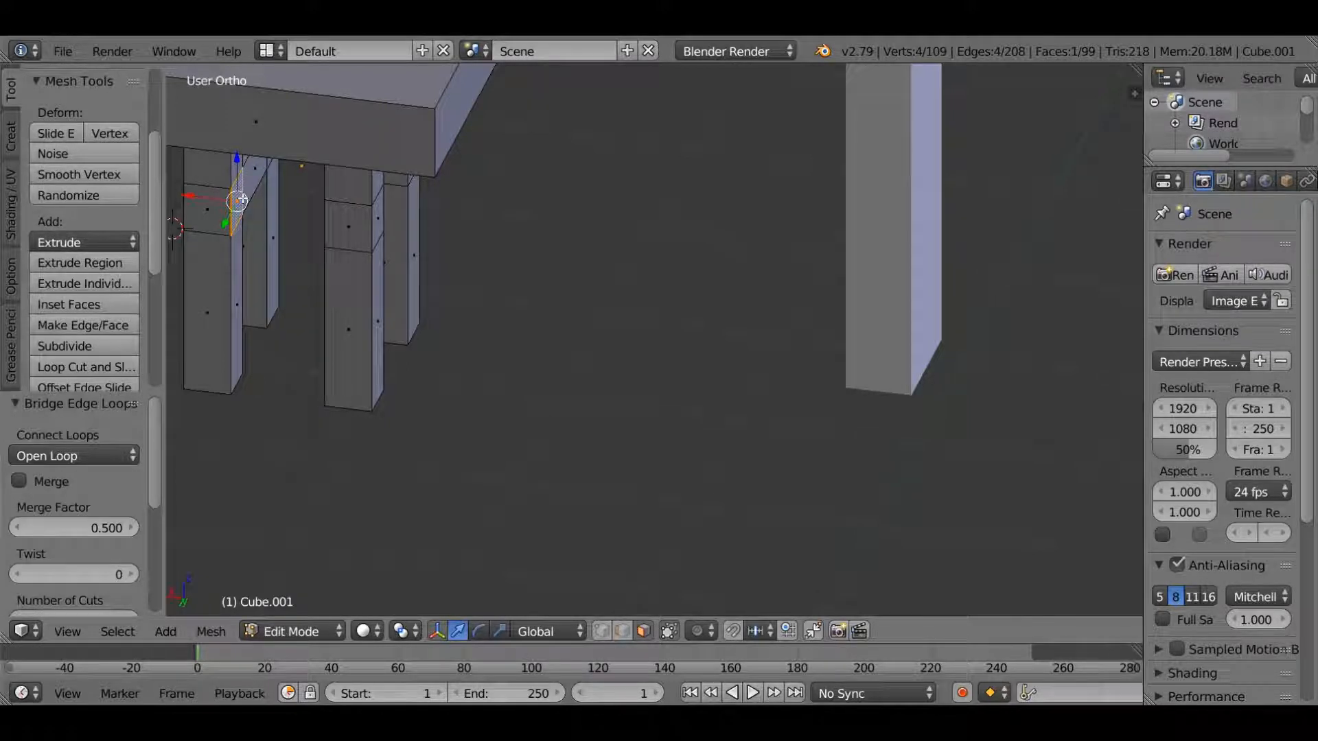
{"action": "middle_click_drag", "start_coordinate": [241, 200], "coordinate": [410, 311]}
{"action": "right_click", "coordinate": [379, 335], "text": "shift"}
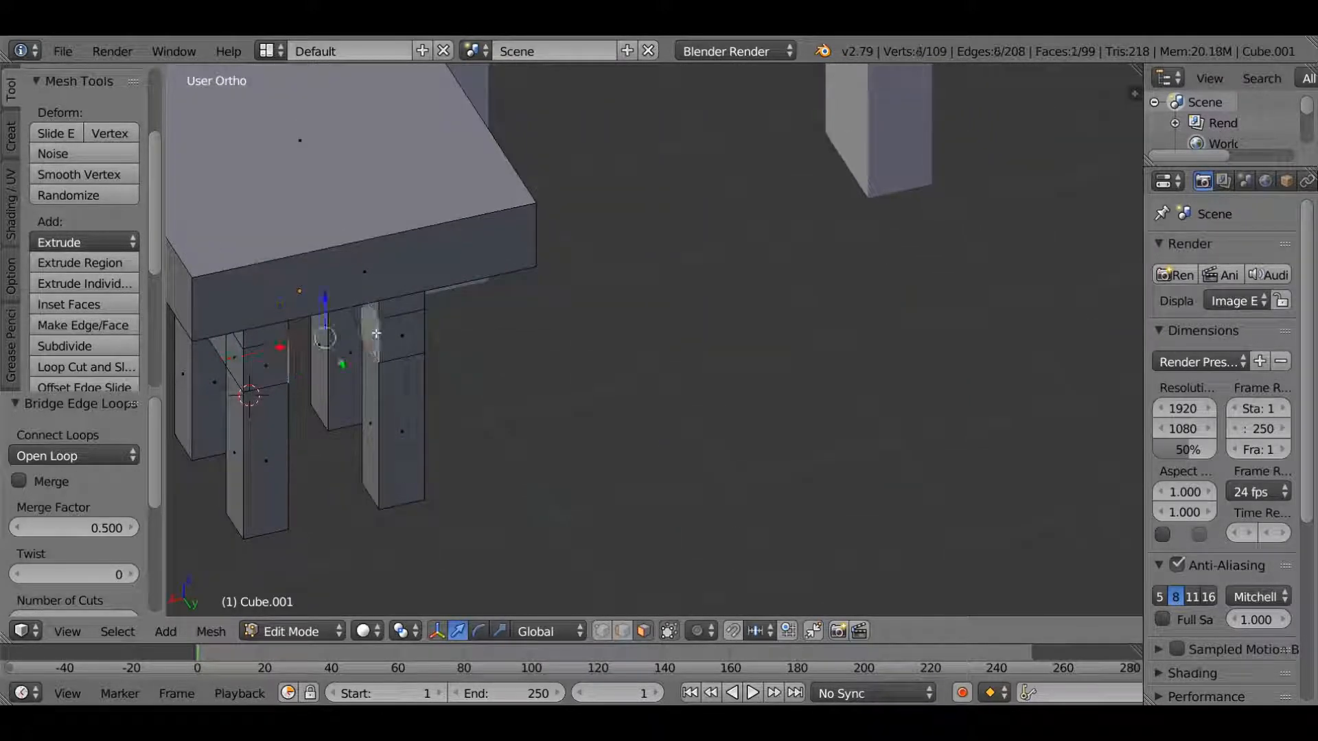
{"action": "key", "text": "x"}
{"action": "left_click", "coordinate": [374, 331]}
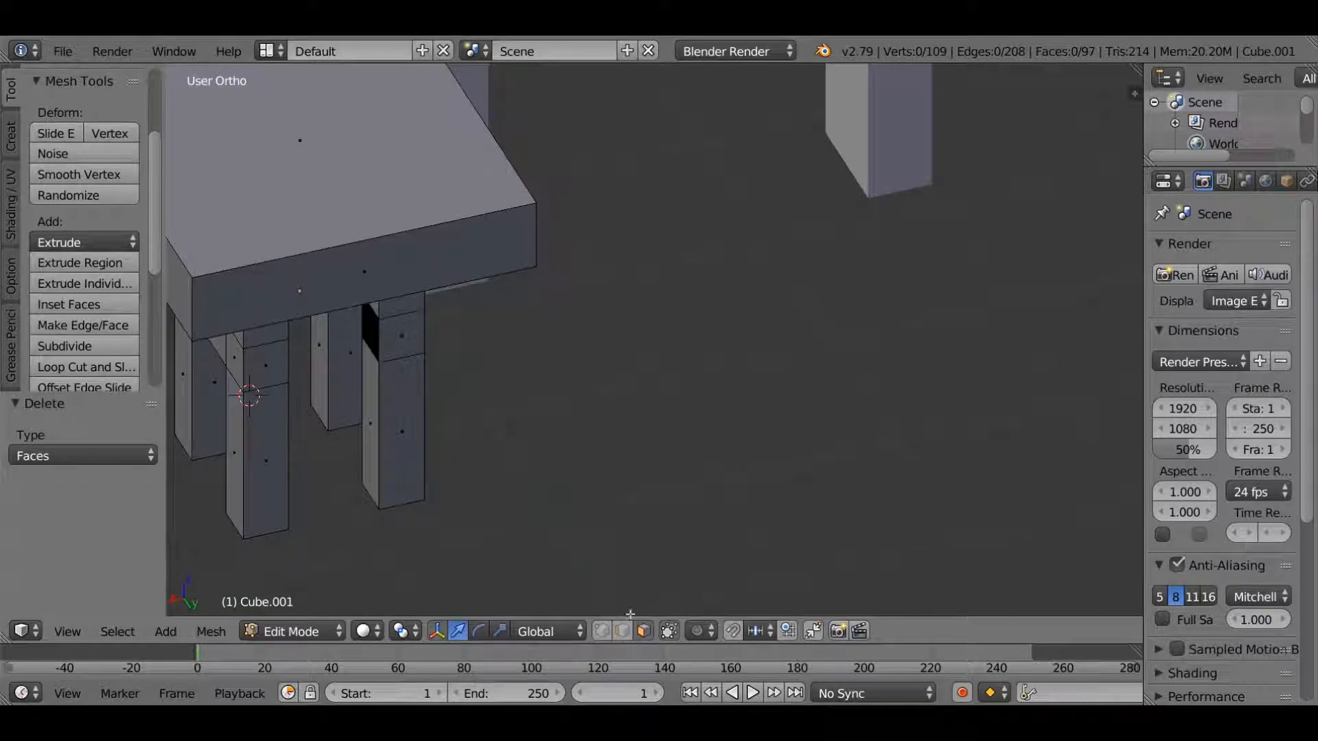
In edge selection, select the edge loops around both new openings and bridge them into the second crossbar
{"action": "left_click", "coordinate": [623, 629]}
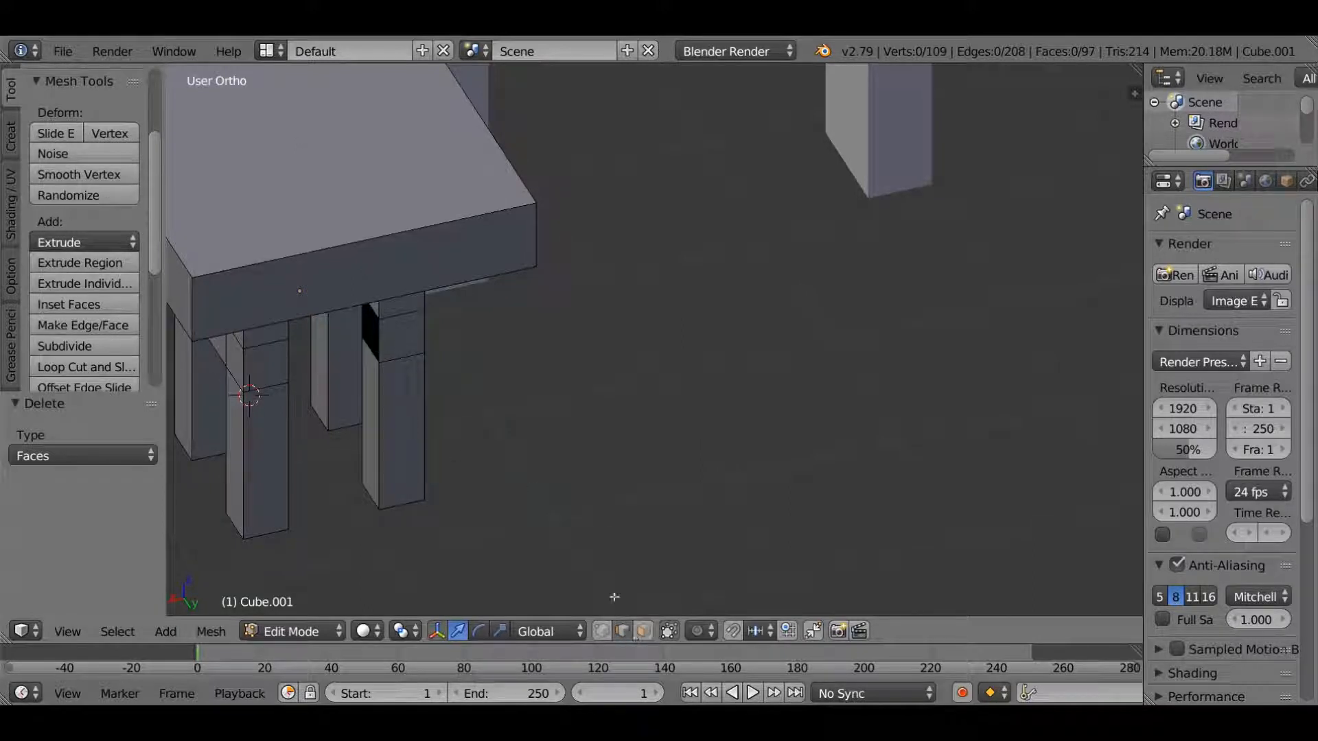
{"action": "left_click", "coordinate": [371, 353], "text": "alt"}
{"action": "middle_click_drag", "start_coordinate": [360, 358], "coordinate": [267, 327]}
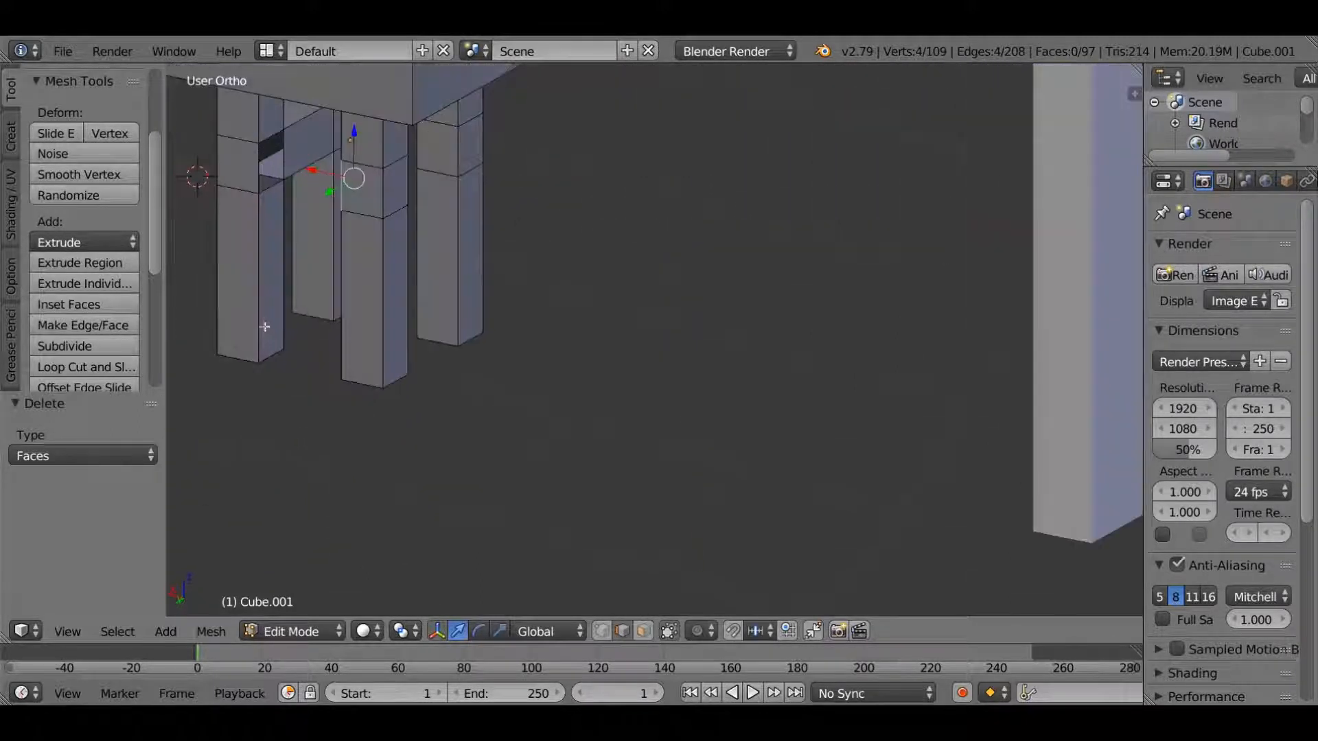
{"action": "left_click", "coordinate": [279, 192], "text": "alt+shift"}
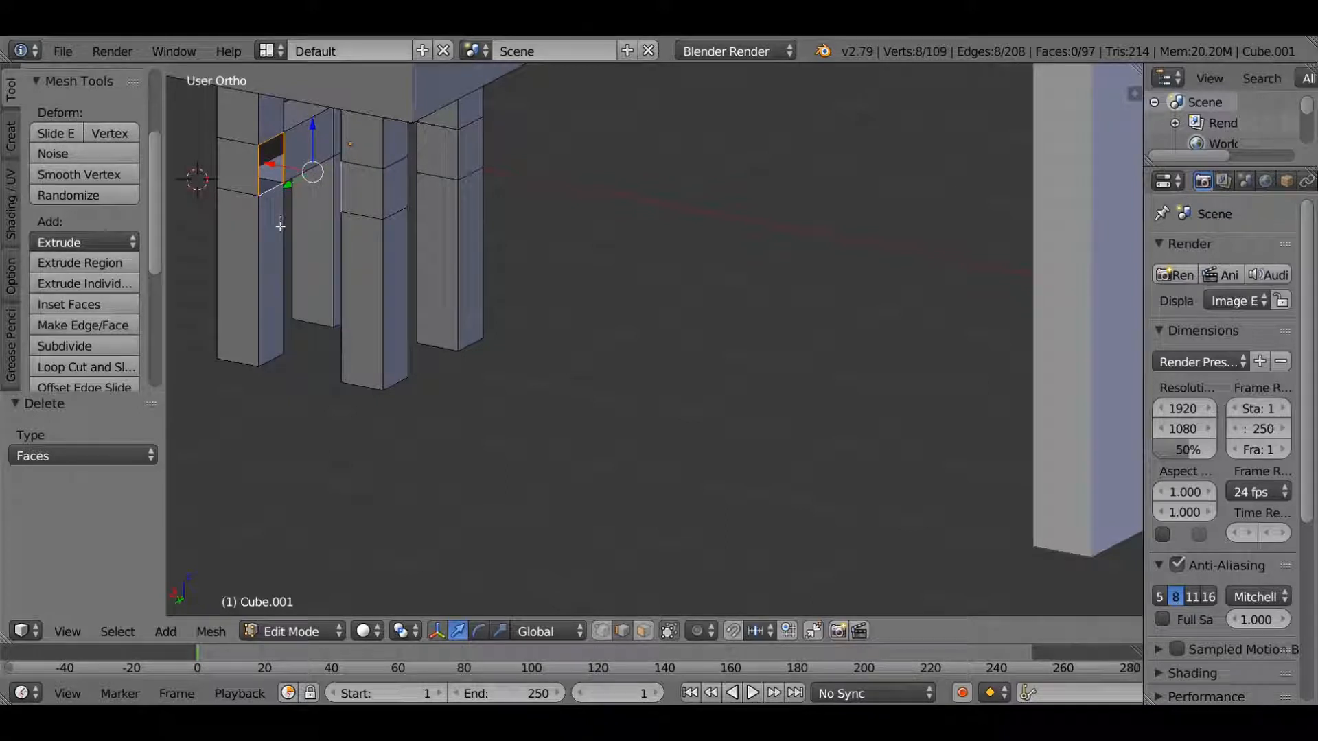
{"action": "key", "text": "space"}
{"action": "key", "text": "Return"}
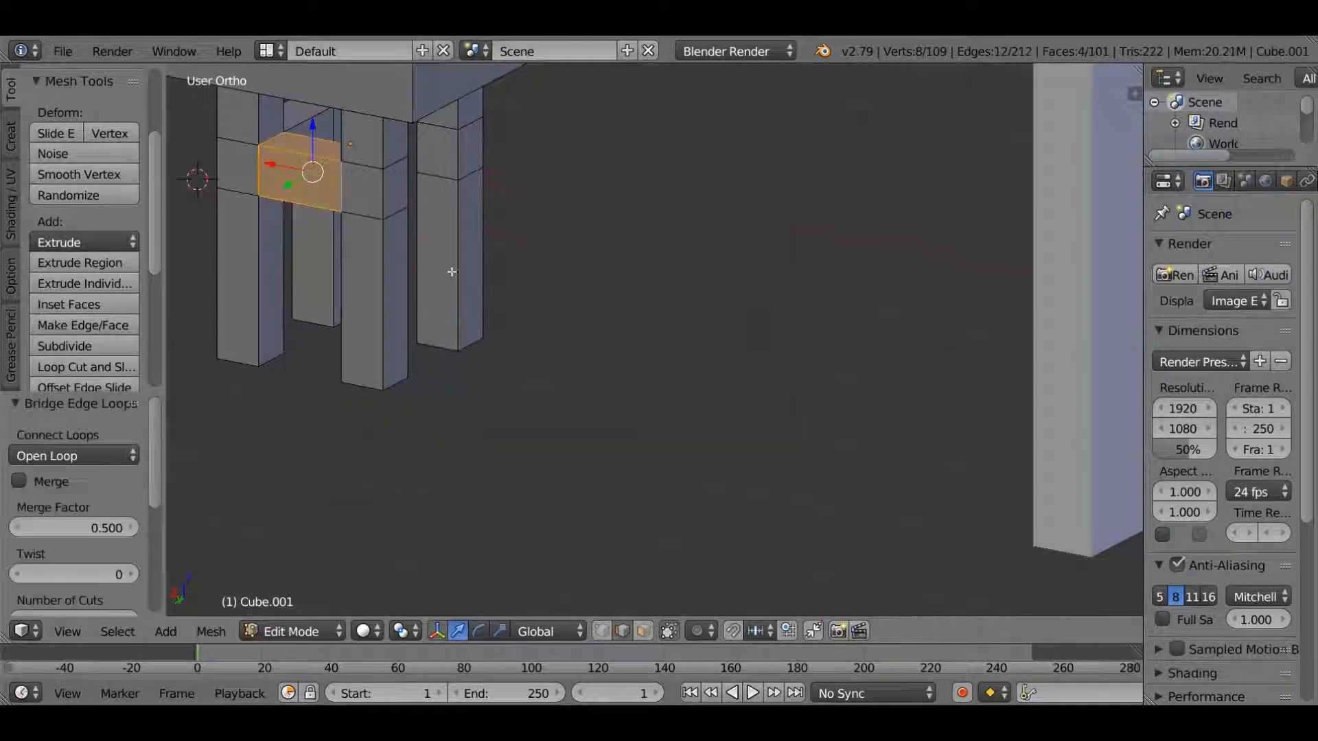
Switch to face selection and delete the two facing middle-segment faces between the third pair of stool legs
{"action": "middle_click_drag", "start_coordinate": [441, 273], "coordinate": [402, 262]}
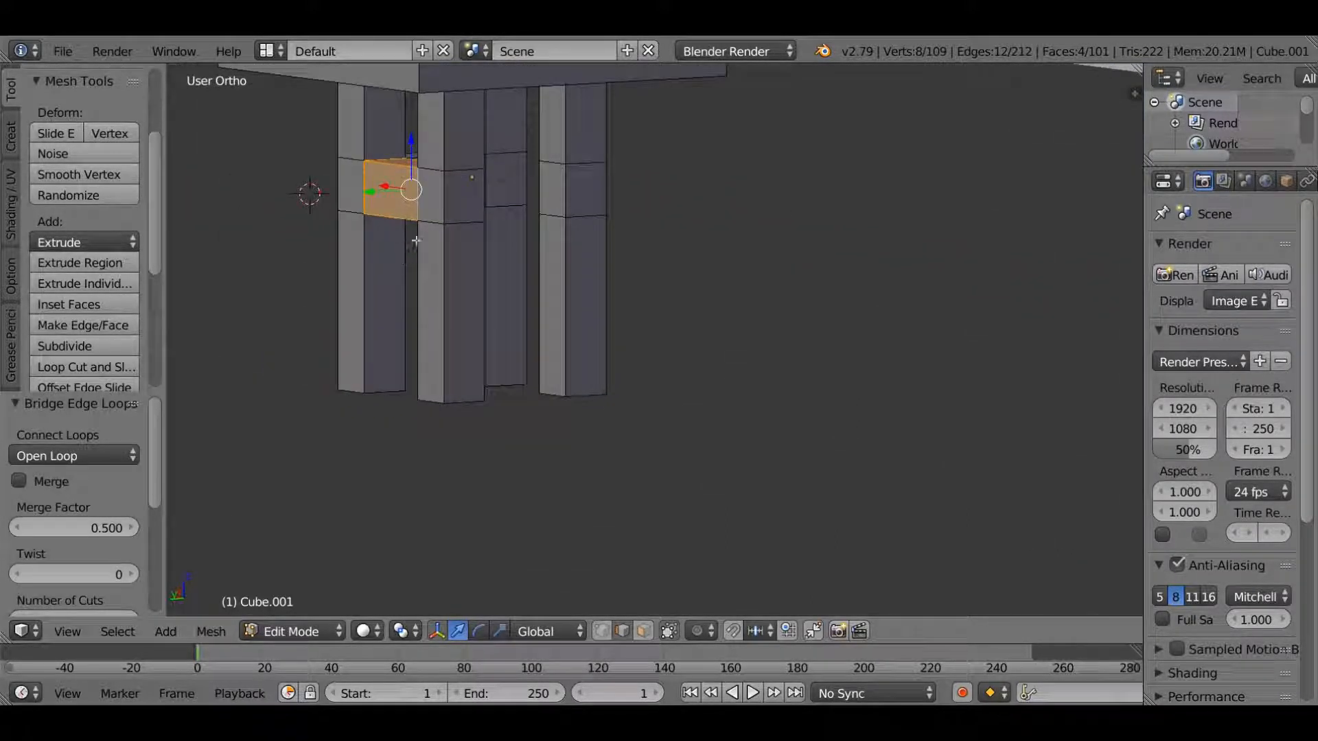
{"action": "left_click", "coordinate": [642, 633]}
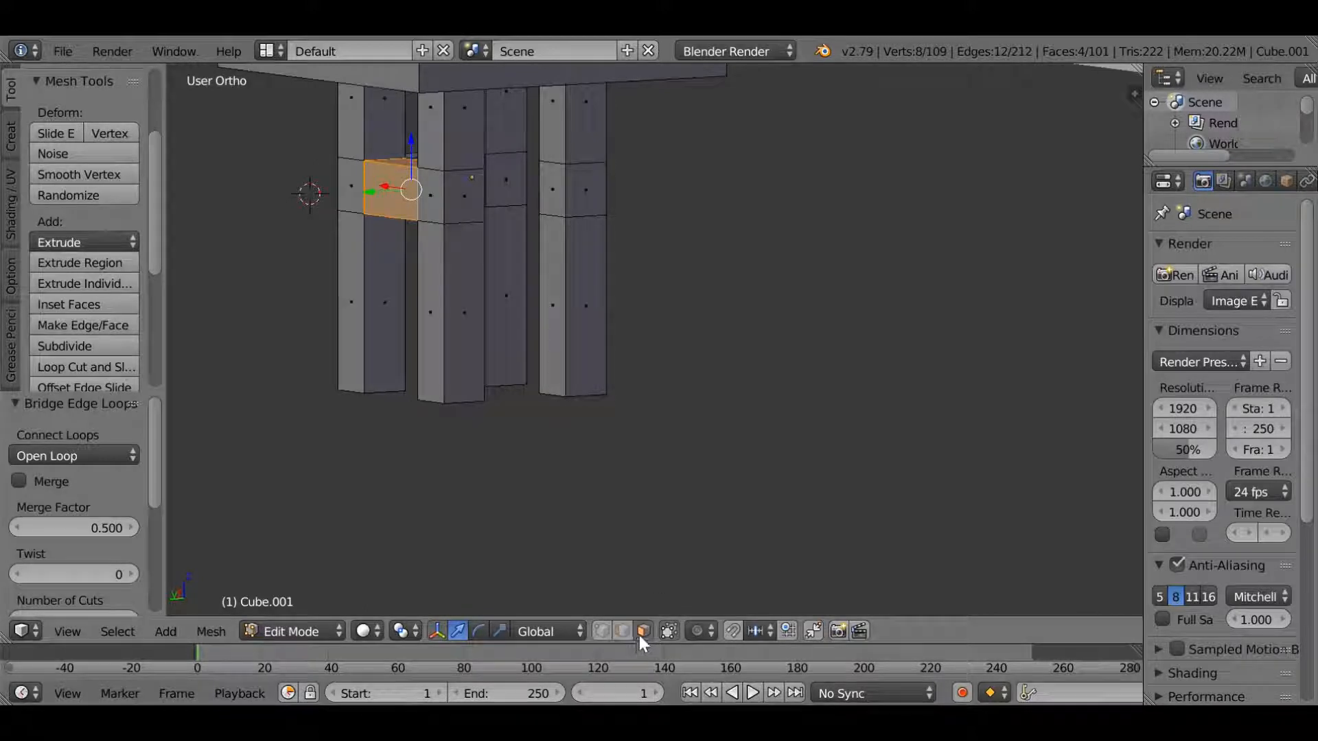
{"action": "right_click", "coordinate": [558, 183]}
{"action": "middle_click_drag", "start_coordinate": [571, 292], "coordinate": [483, 298]}
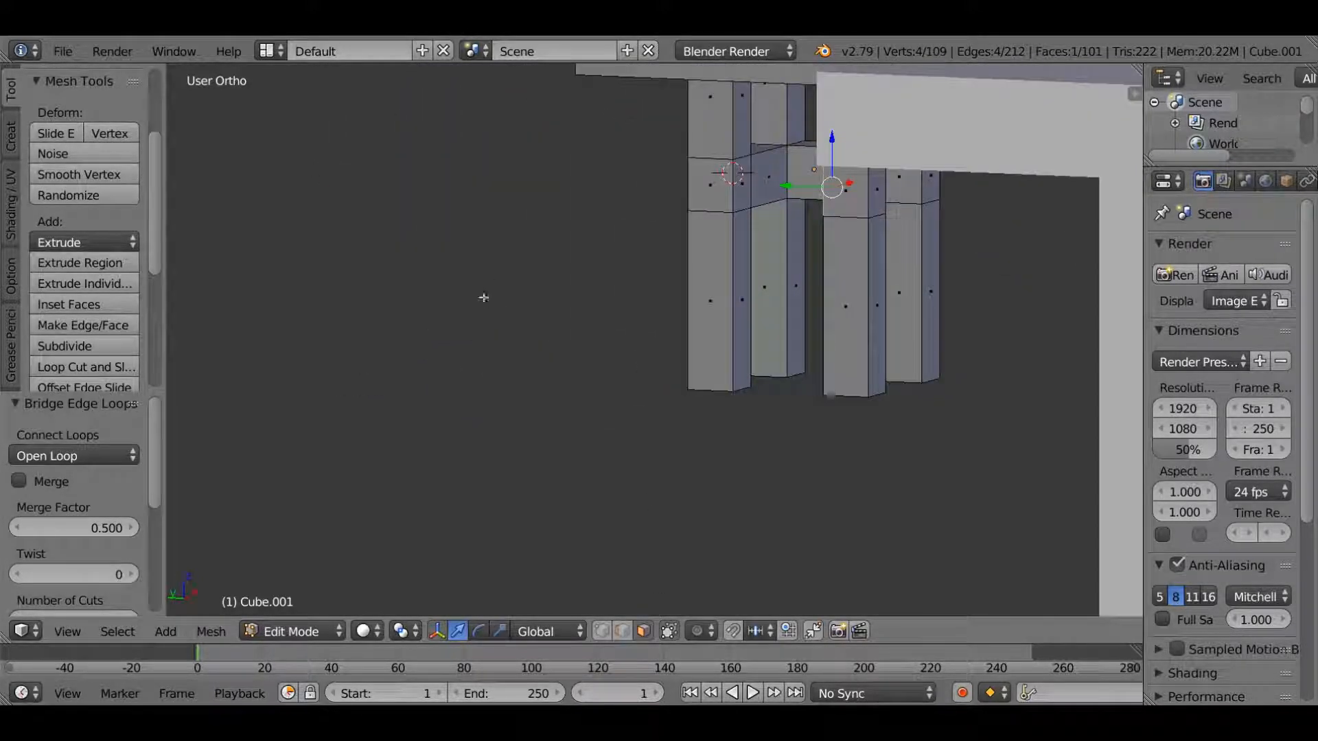
{"action": "right_click", "coordinate": [750, 193], "text": "shift"}
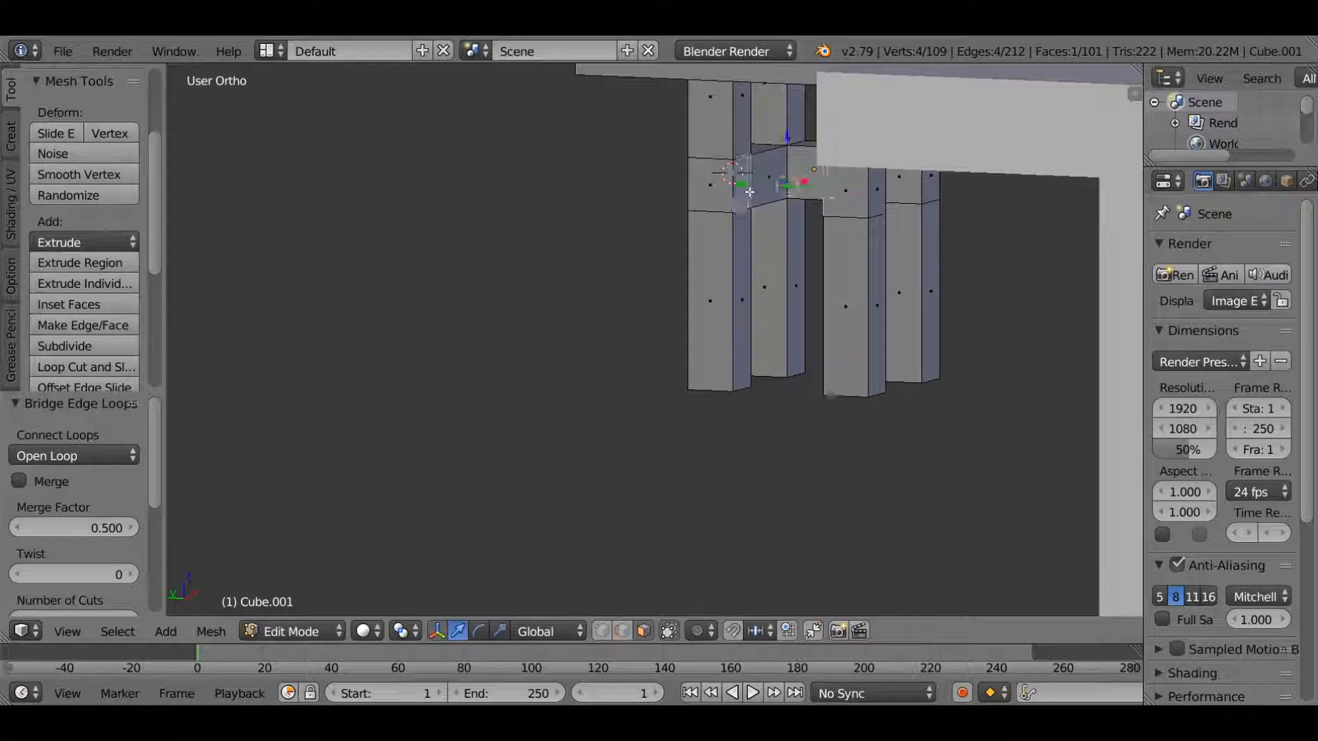
{"action": "key", "text": "x"}
{"action": "left_click", "coordinate": [714, 258]}
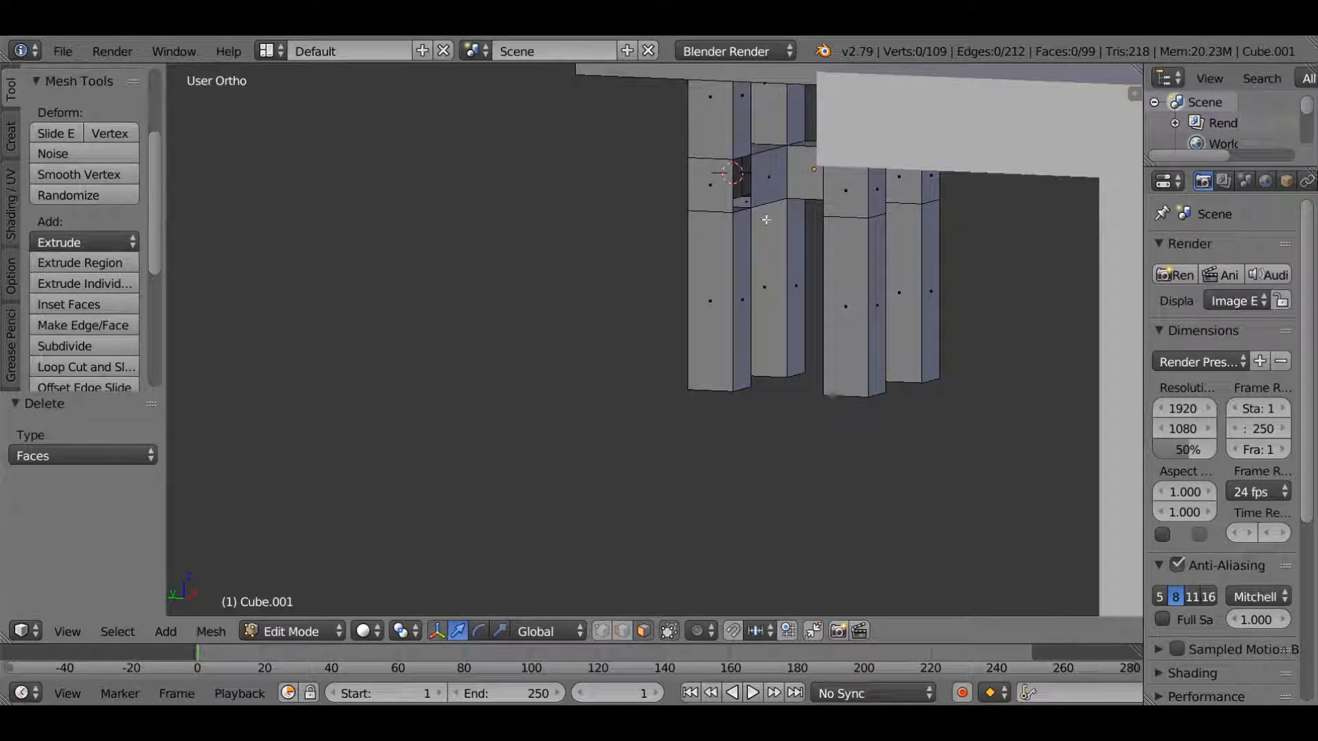
Select the edge loops around the third leg pair's openings and join them with Bridge Edge Loops
{"action": "middle_click_drag", "start_coordinate": [615, 277], "coordinate": [720, 288]}
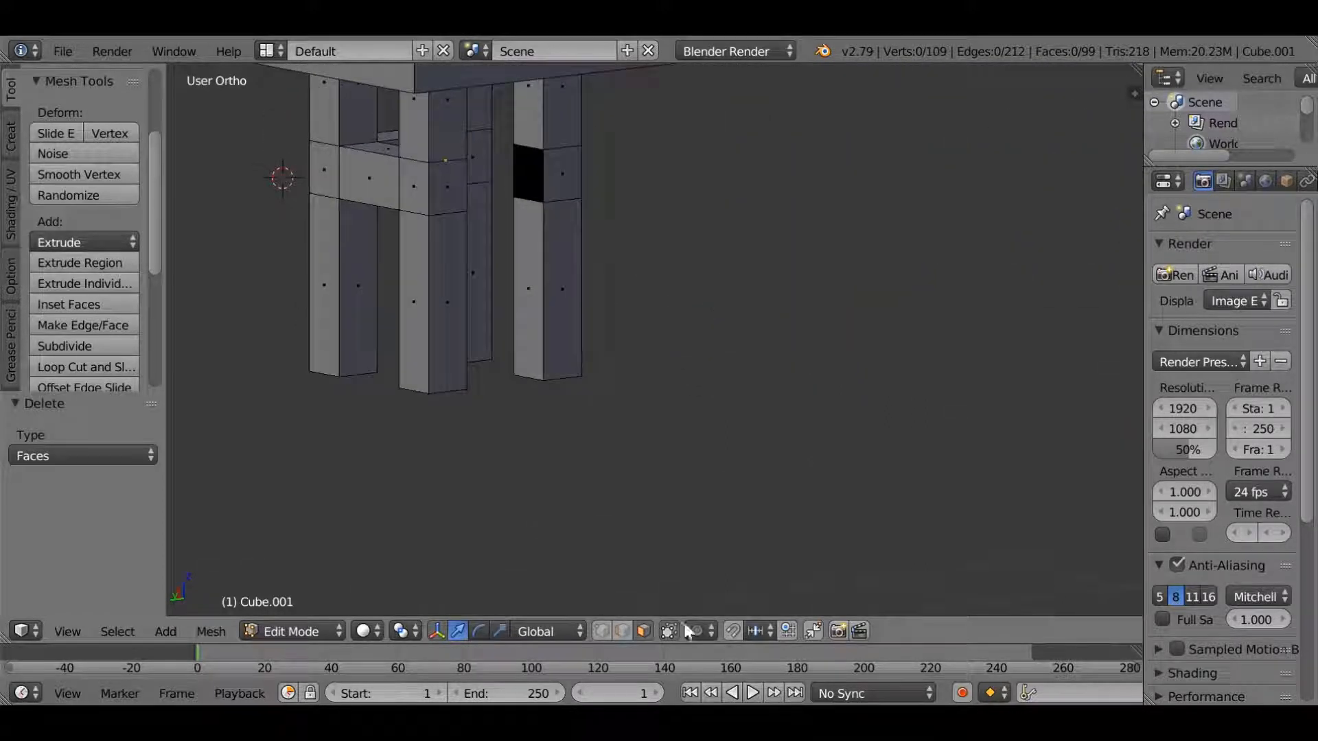
{"action": "right_click", "coordinate": [540, 205]}
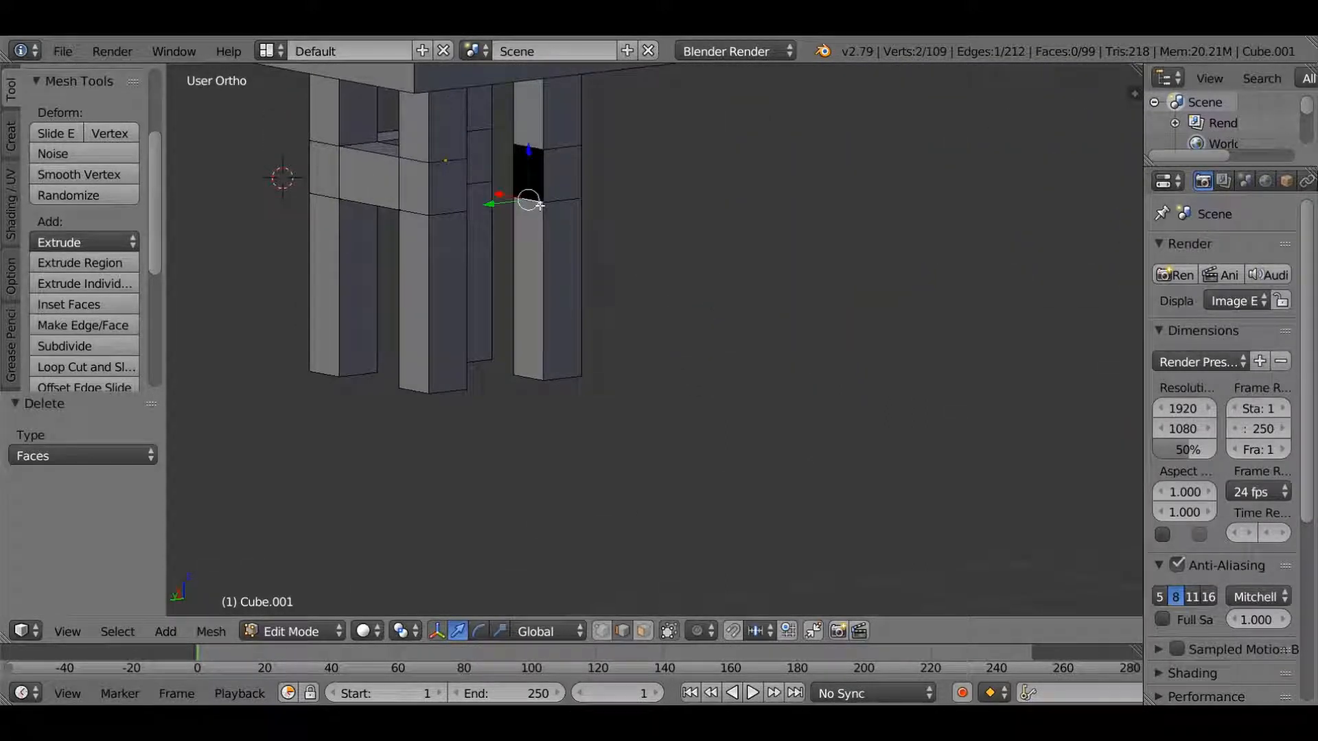
{"action": "right_click", "coordinate": [540, 205], "text": "alt"}
{"action": "middle_click_drag", "start_coordinate": [633, 275], "coordinate": [503, 279]}
{"action": "right_click", "coordinate": [770, 267], "text": "alt+shift"}
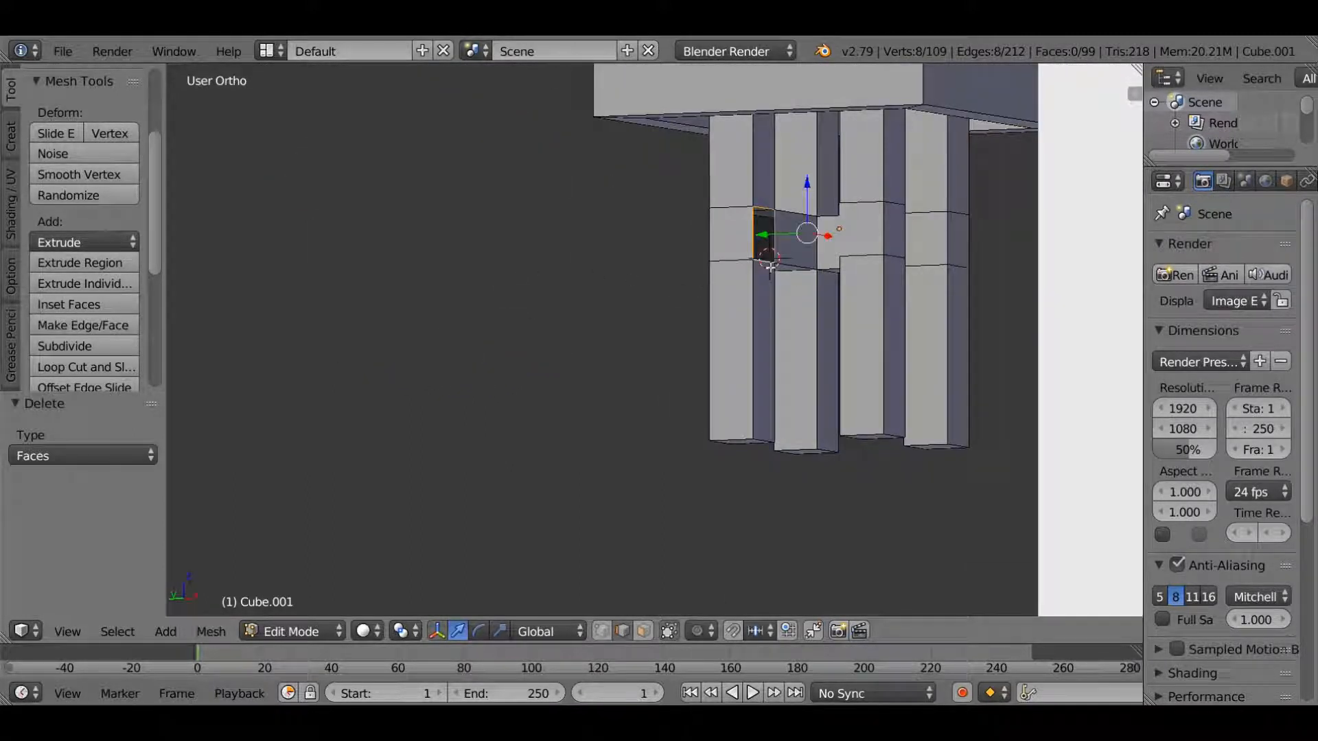
{"action": "key", "text": "space"}
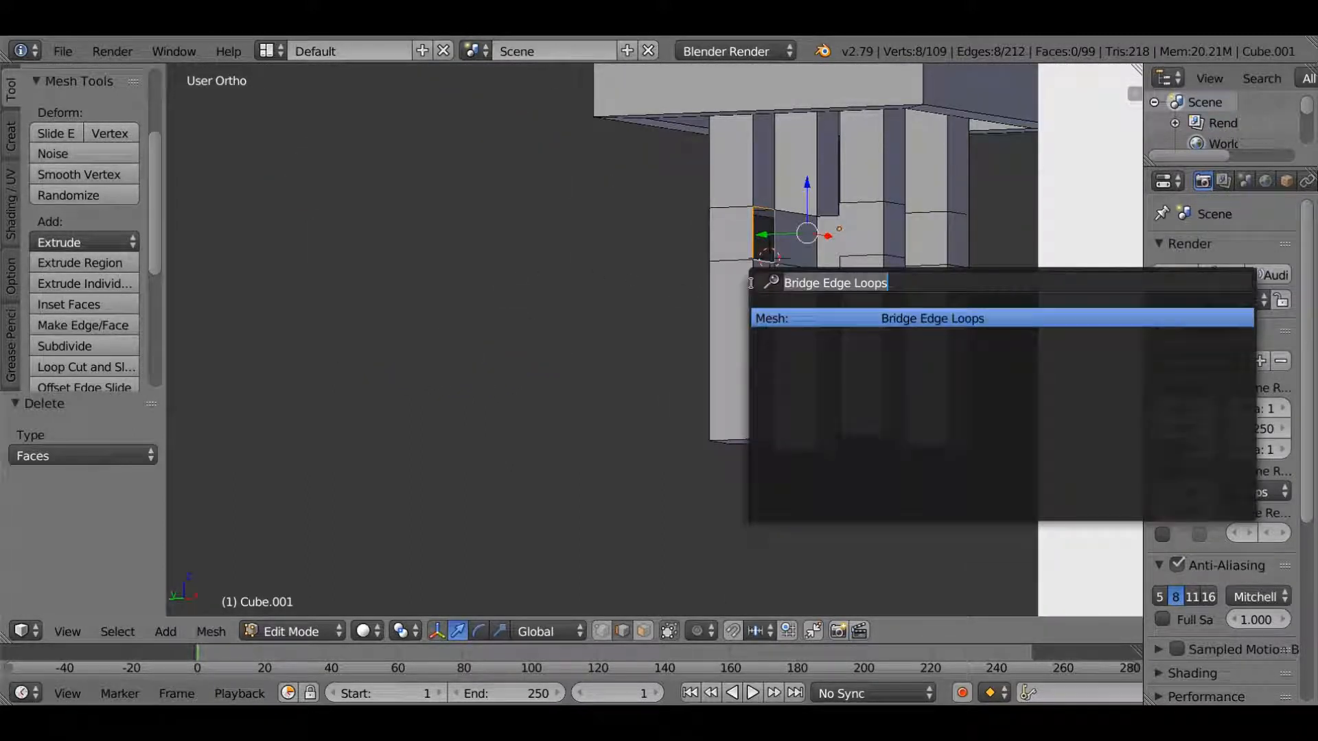
{"action": "left_click", "coordinate": [841, 325]}
Return to face selection and delete the two facing middle-segment faces on the last side without a crossbar
{"action": "scroll", "coordinate": [671, 297], "scroll_direction": "down", "scroll_amount": 2}
{"action": "middle_click_drag", "start_coordinate": [443, 276], "coordinate": [929, 273]}
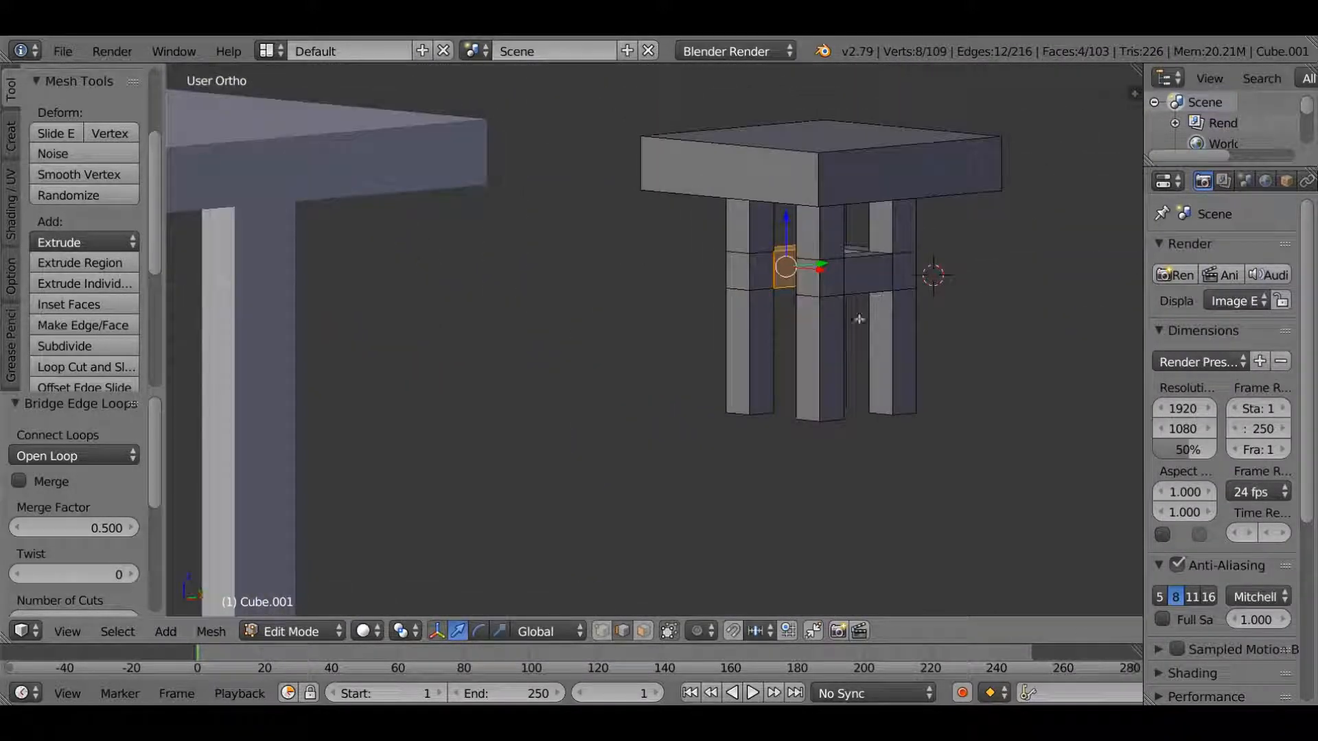
{"action": "left_click", "coordinate": [643, 631]}
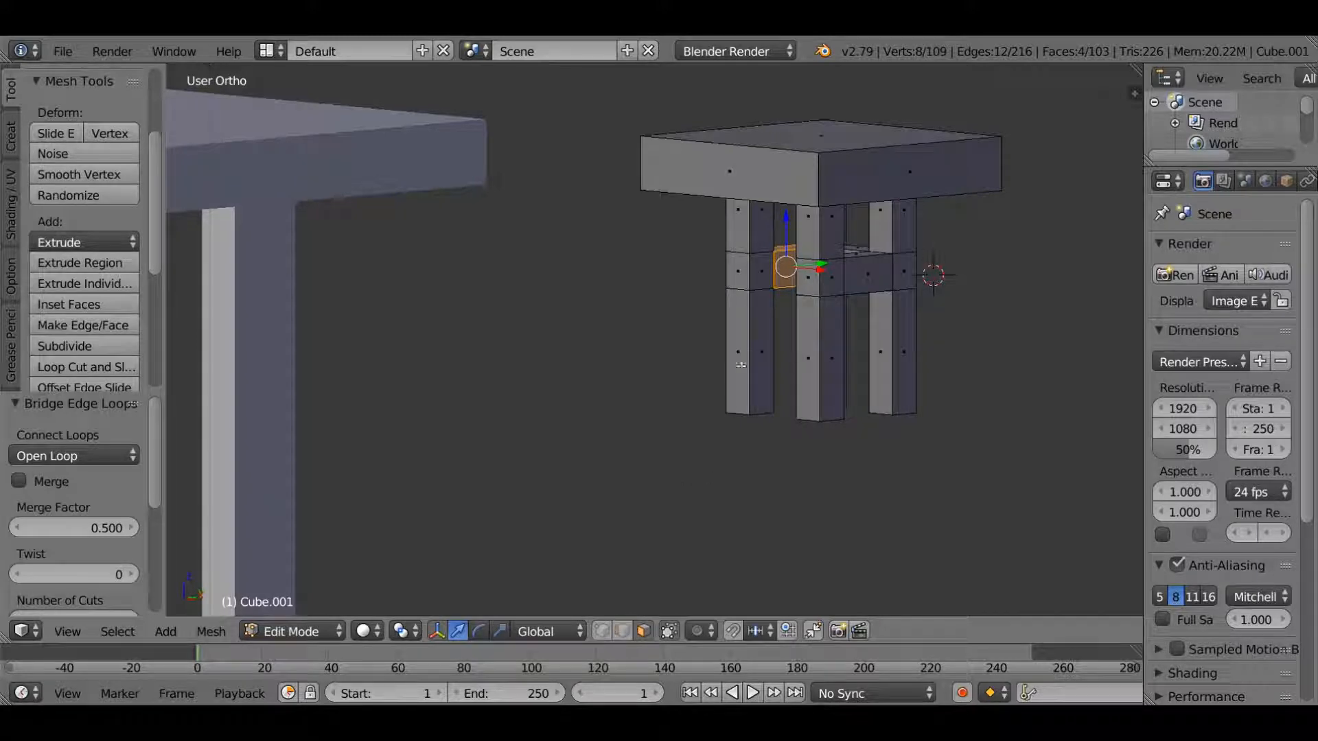
{"action": "right_click", "coordinate": [768, 286]}
{"action": "middle_click_drag", "start_coordinate": [665, 382], "coordinate": [846, 257]}
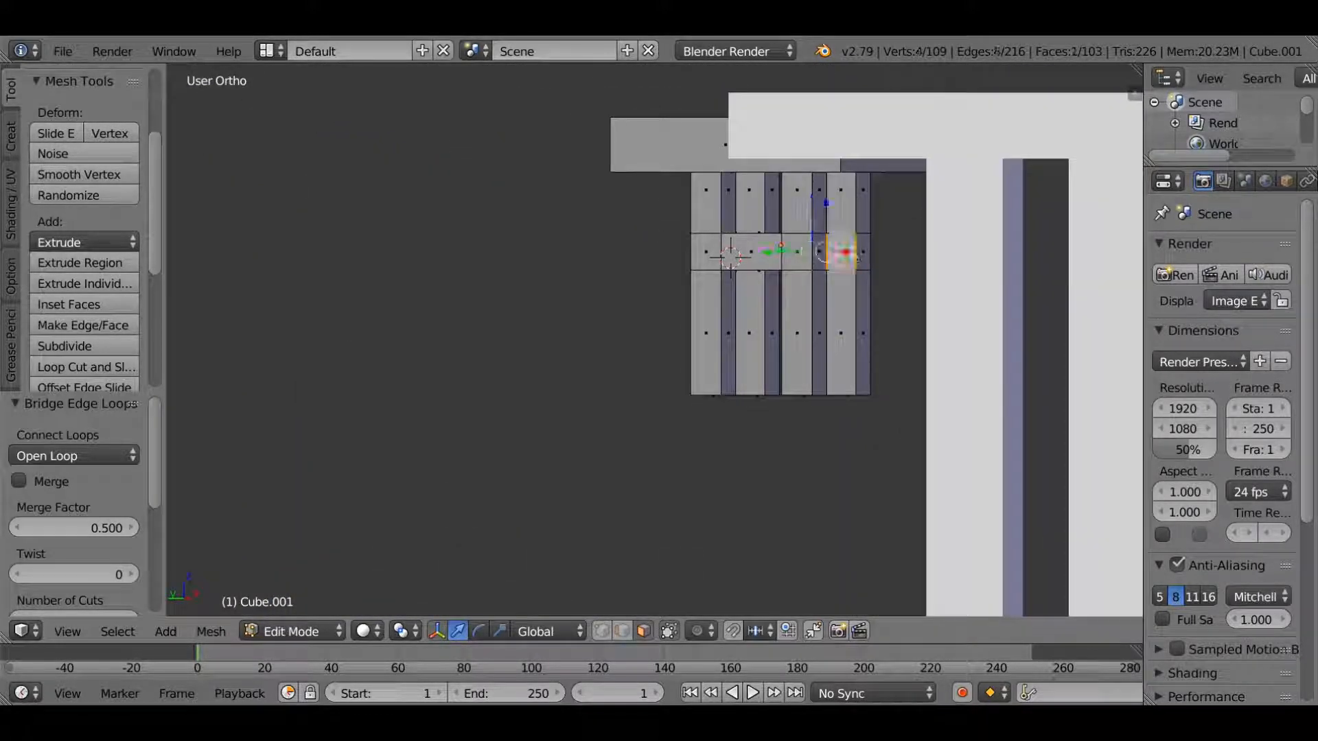
{"action": "right_click", "coordinate": [849, 256], "text": "shift"}
{"action": "key", "text": "x"}
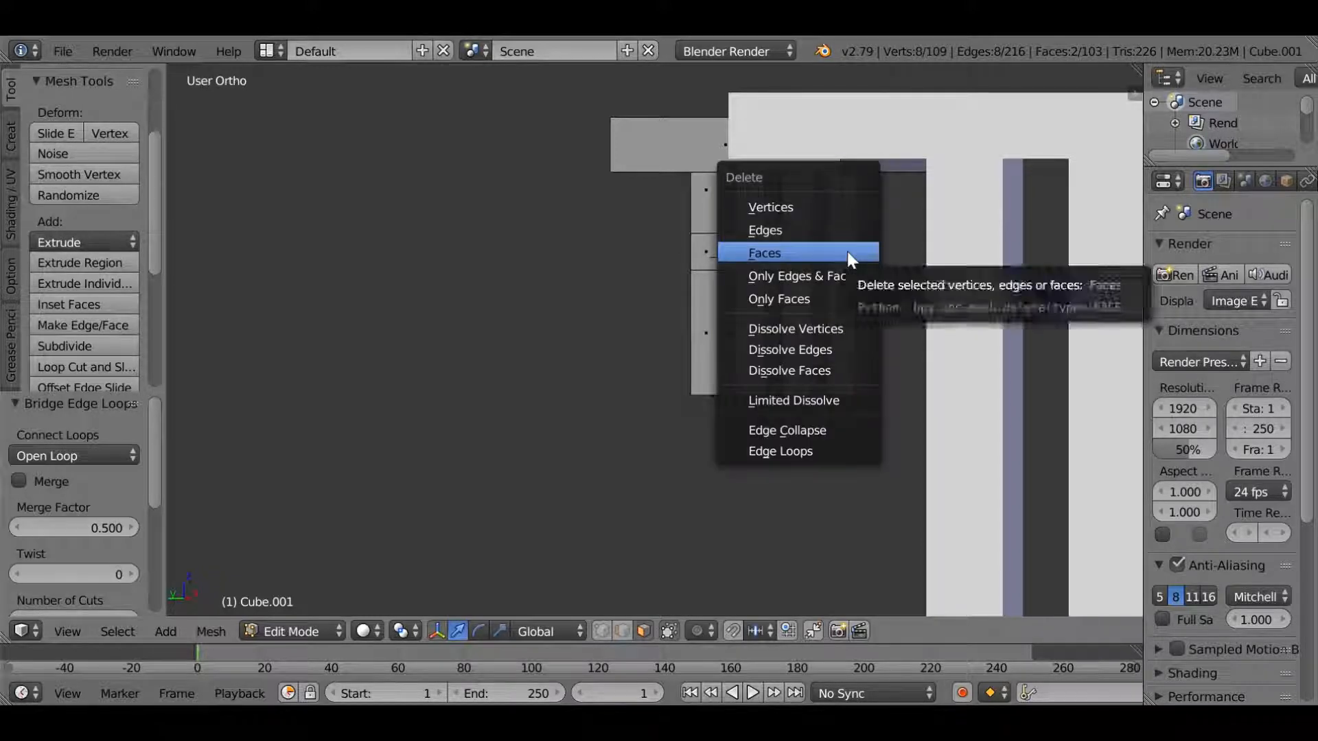
{"action": "left_click", "coordinate": [850, 259]}
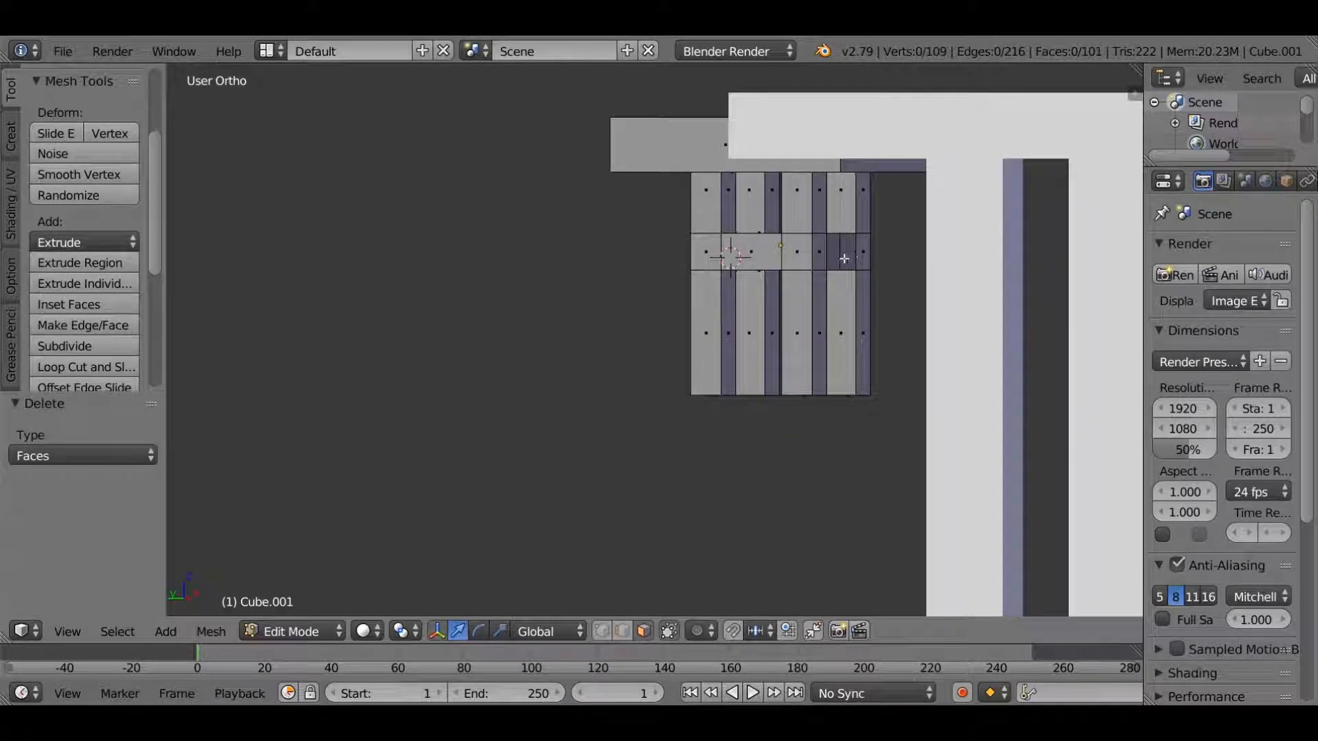
Switch to edge selection and bridge the two remaining open edge loops to form the fourth crossbar
{"action": "left_click", "coordinate": [622, 630]}
{"action": "right_click", "coordinate": [848, 276]}
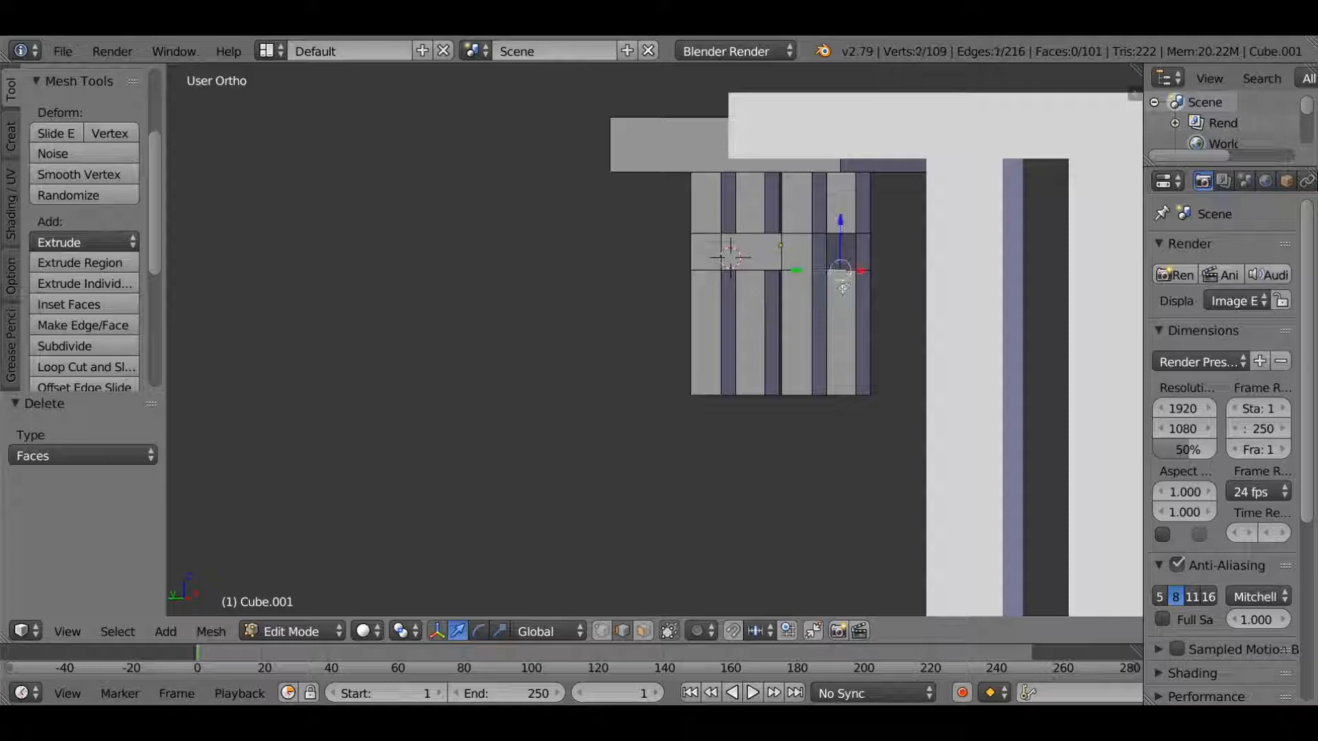
{"action": "right_click", "coordinate": [848, 276], "text": "alt"}
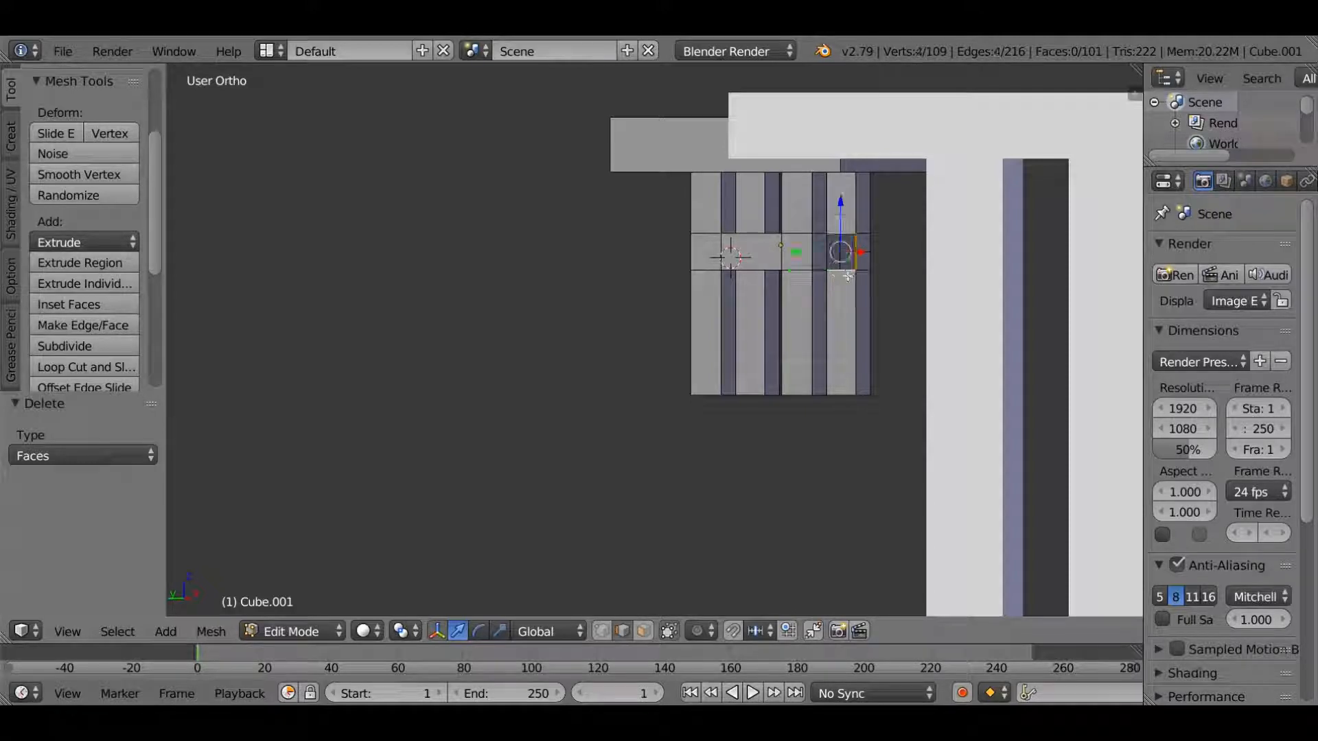
{"action": "middle_click_drag", "start_coordinate": [847, 259], "coordinate": [662, 315]}
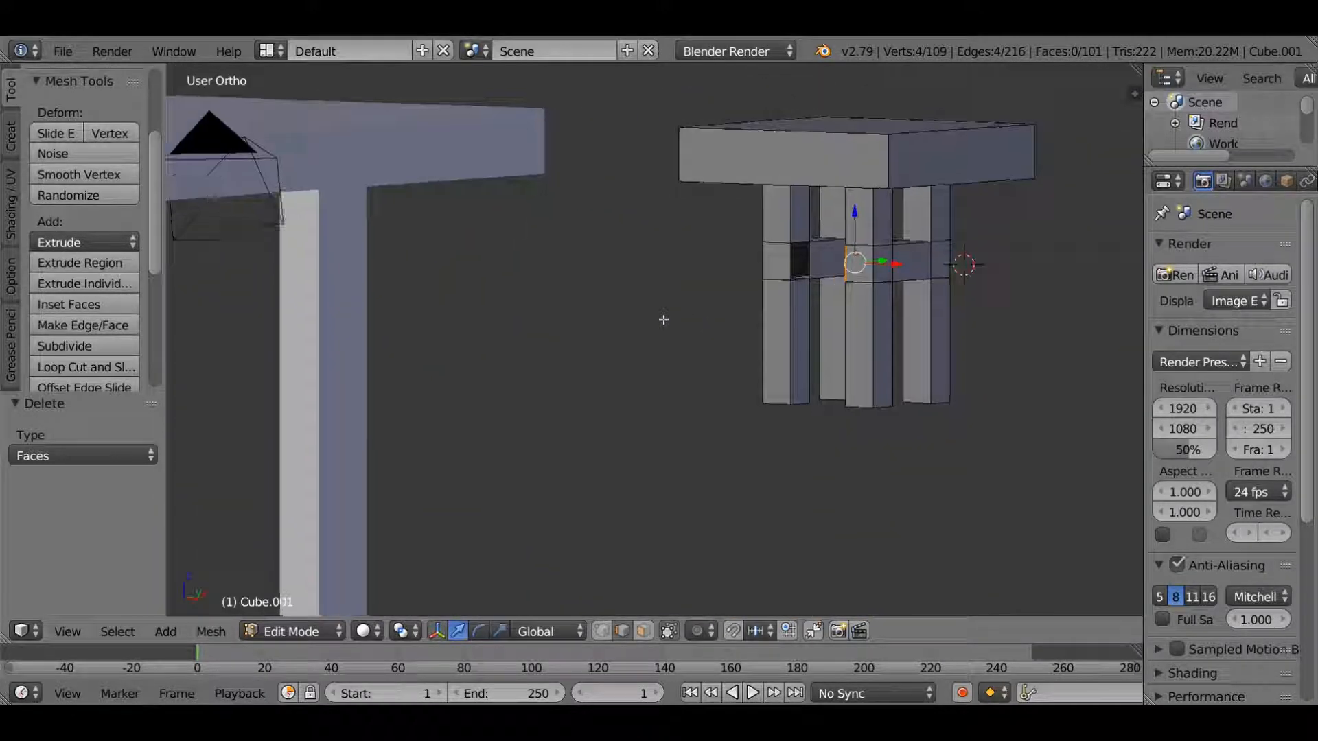
{"action": "right_click", "coordinate": [807, 284], "text": "alt+shift"}
{"action": "key", "text": "space"}
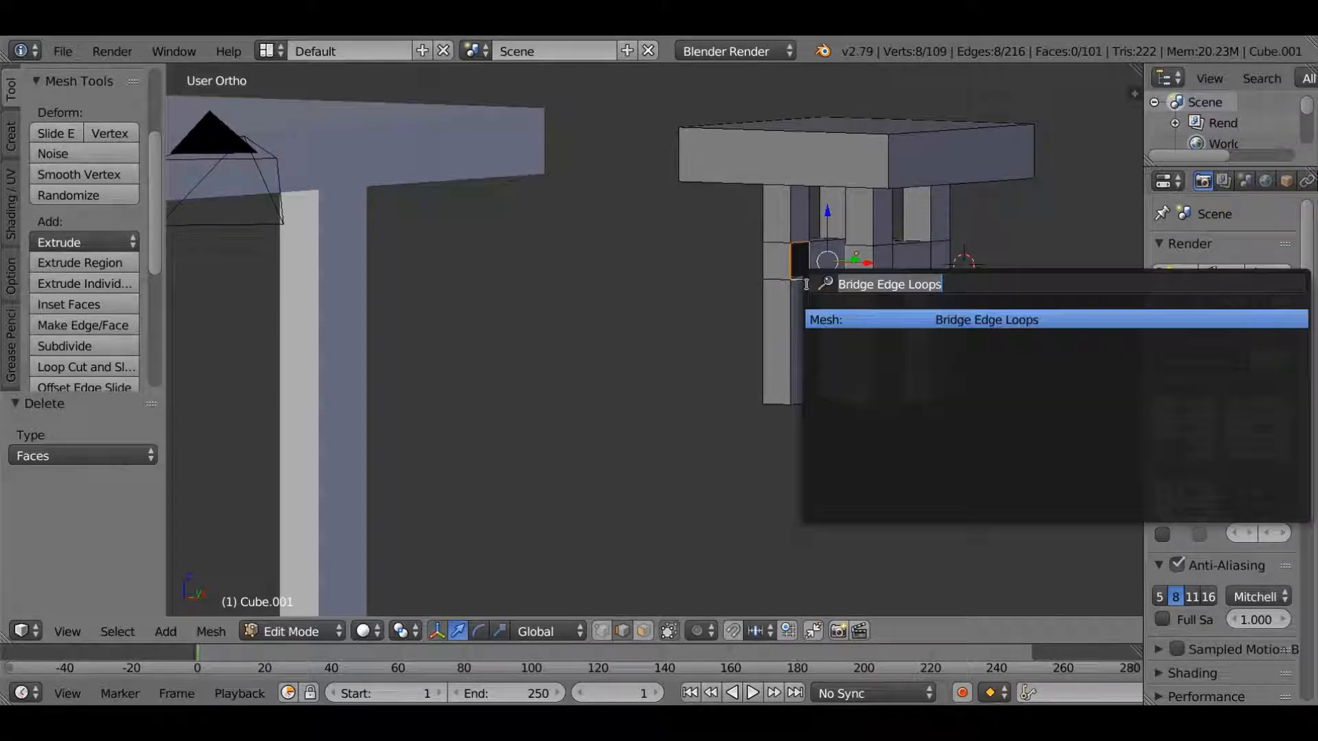
{"action": "key", "text": "Return"}
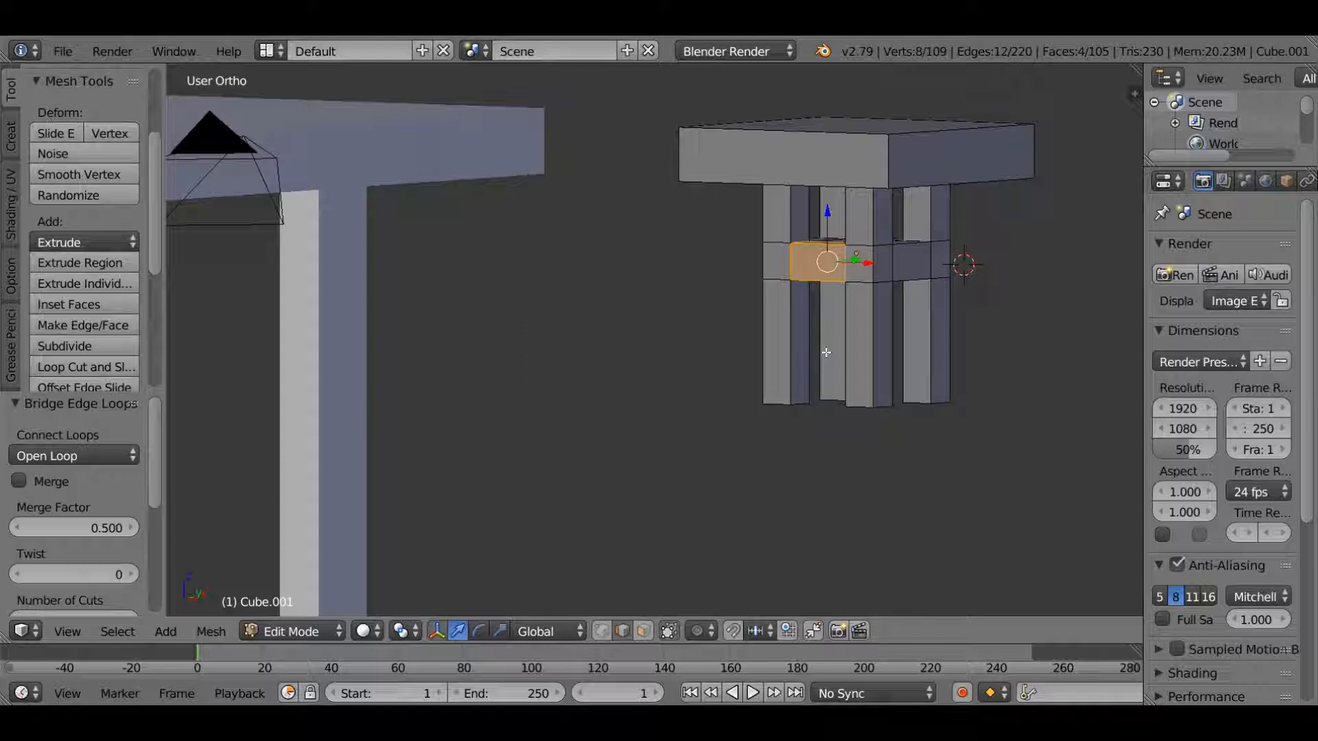
Lower the whole stool in Object Mode by about 1.83 along Z so its feet are level with the table's
{"action": "key", "text": "KP_3"}
{"action": "scroll", "coordinate": [662, 338], "scroll_direction": "down", "scroll_amount": 7}
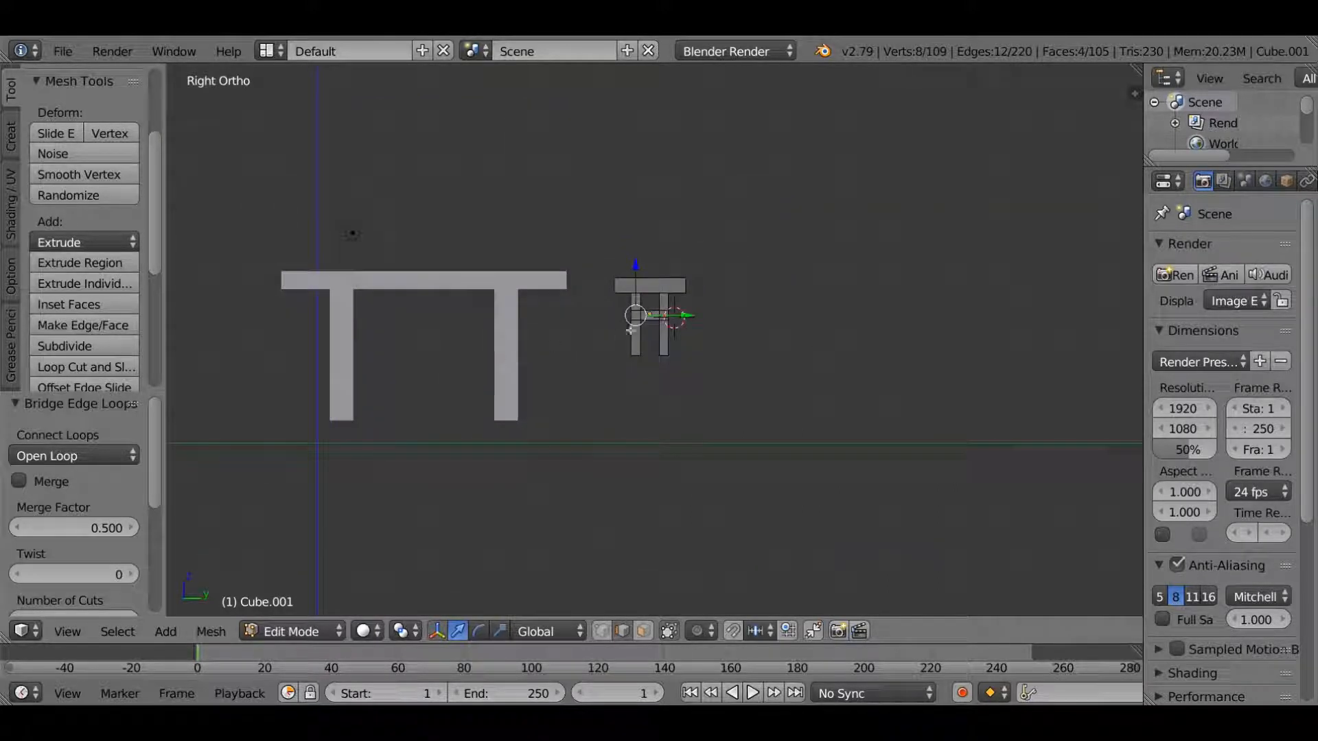
{"action": "left_click_drag", "start_coordinate": [641, 270], "coordinate": [641, 348]}
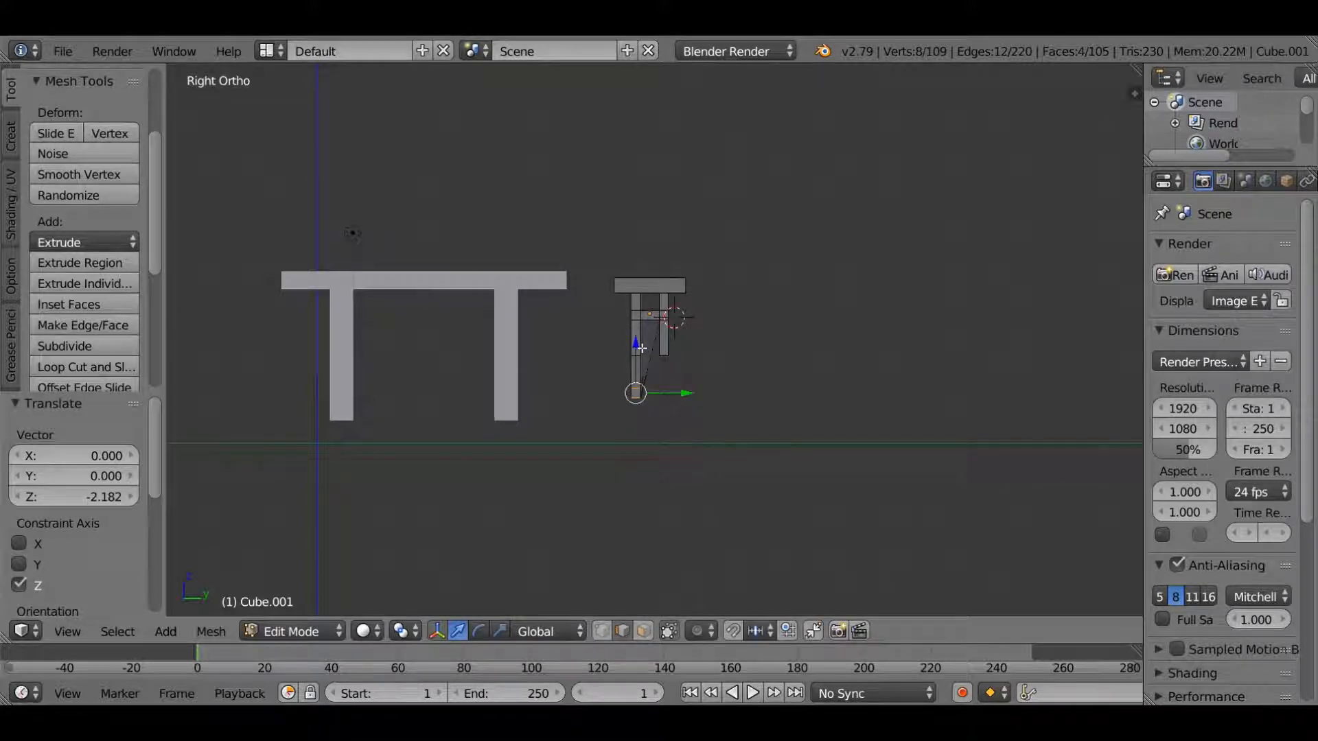
{"action": "key", "text": "ctrl+z"}
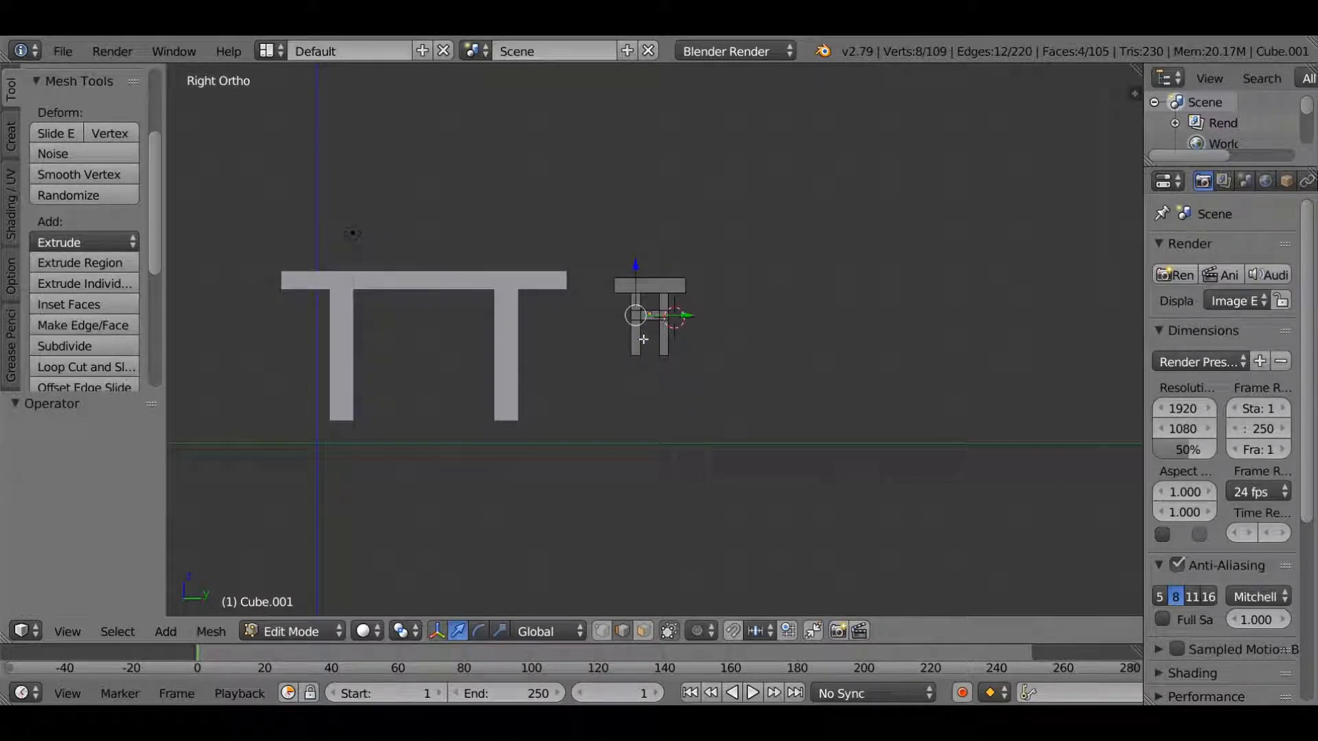
{"action": "key", "text": "Tab"}
{"action": "left_click_drag", "start_coordinate": [649, 260], "coordinate": [649, 330]}
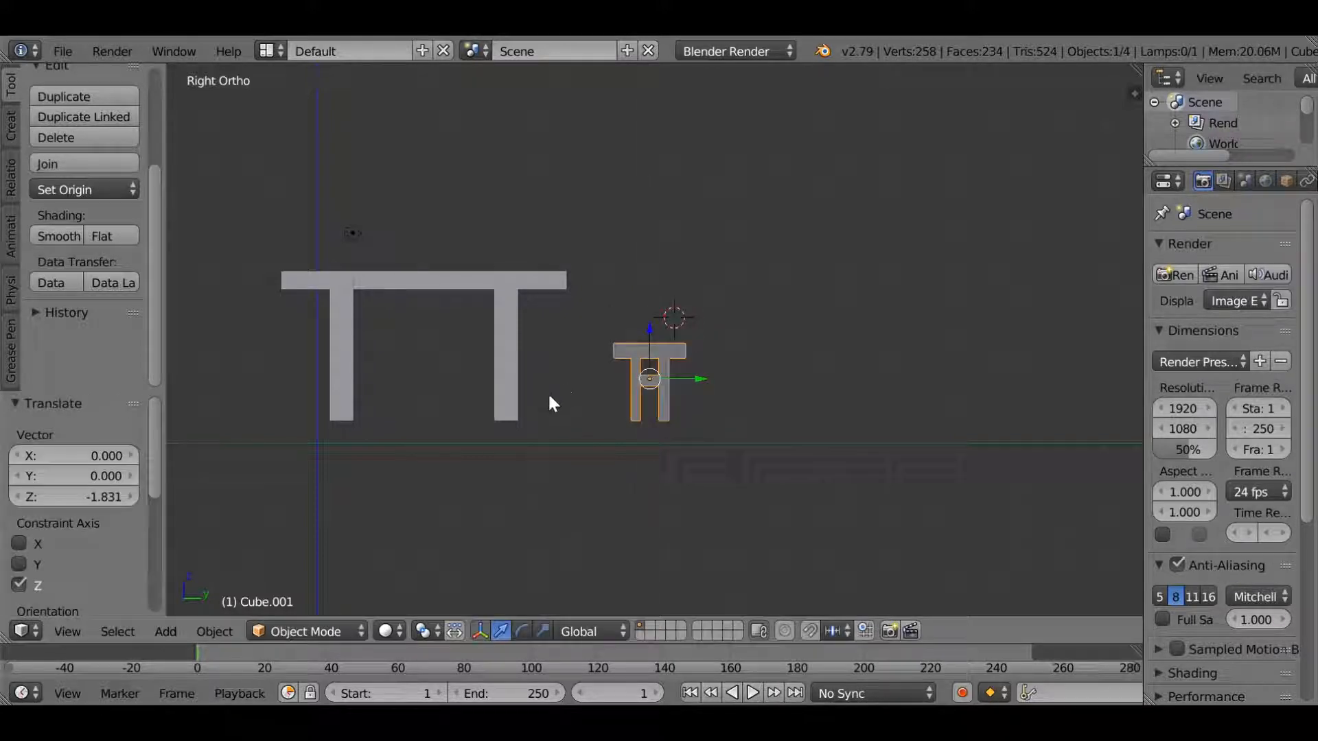
Examine the stool's height and placement relative to the table from the side, at an angle and from the front
{"action": "scroll", "coordinate": [533, 400], "scroll_direction": "down", "scroll_amount": 1}
{"action": "scroll", "coordinate": [525, 402], "scroll_direction": "up", "scroll_amount": 6}
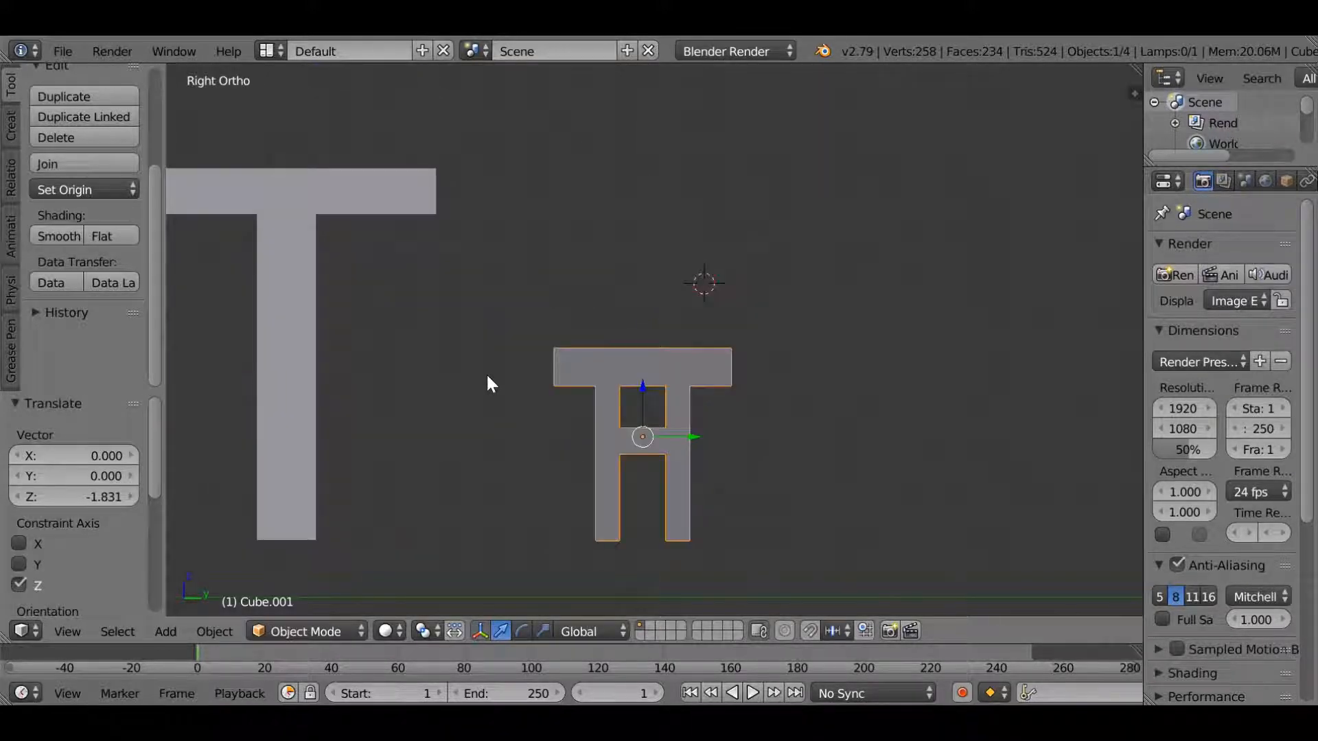
{"action": "scroll", "coordinate": [488, 376], "scroll_direction": "down", "scroll_amount": 15, "text": "ctrl"}
{"action": "scroll", "coordinate": [485, 378], "scroll_direction": "down", "scroll_amount": 8, "text": "ctrl"}
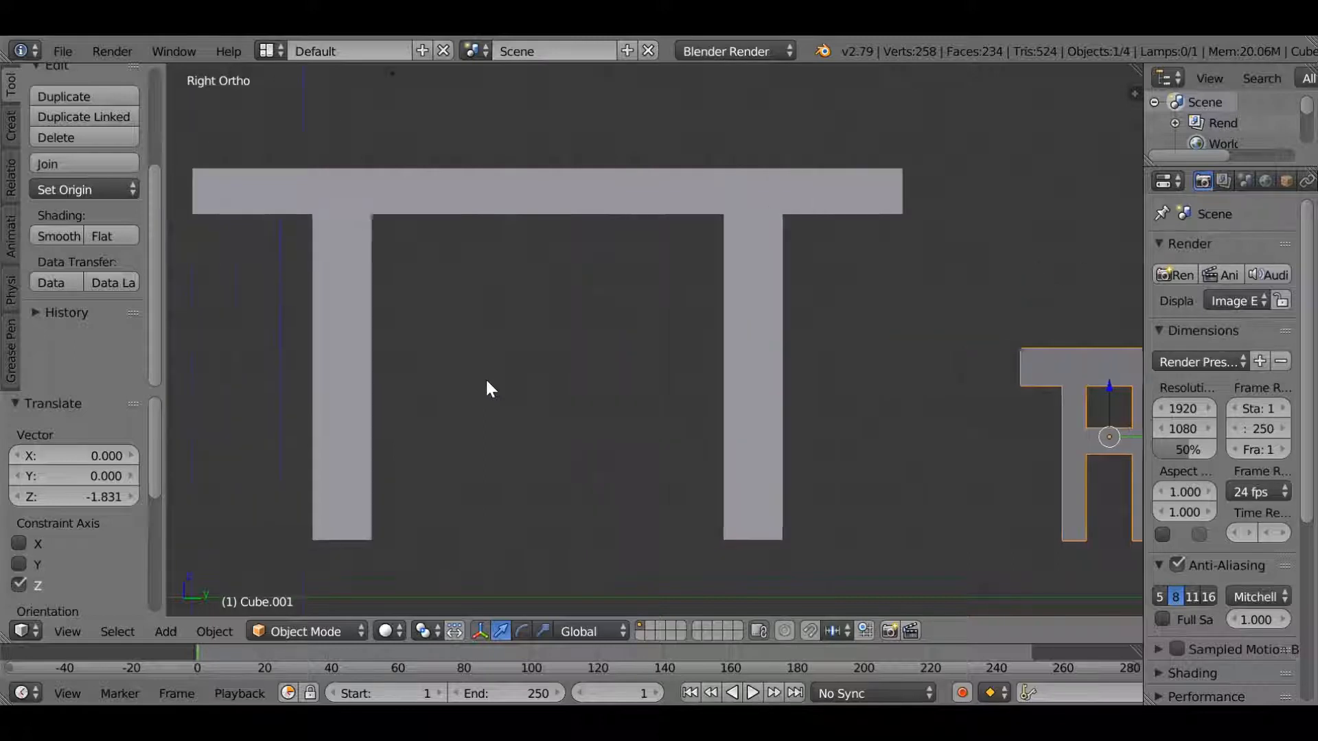
{"action": "scroll", "coordinate": [581, 381], "scroll_direction": "up", "scroll_amount": 4, "text": "ctrl"}
{"action": "scroll", "coordinate": [583, 395], "scroll_direction": "down", "scroll_amount": 6}
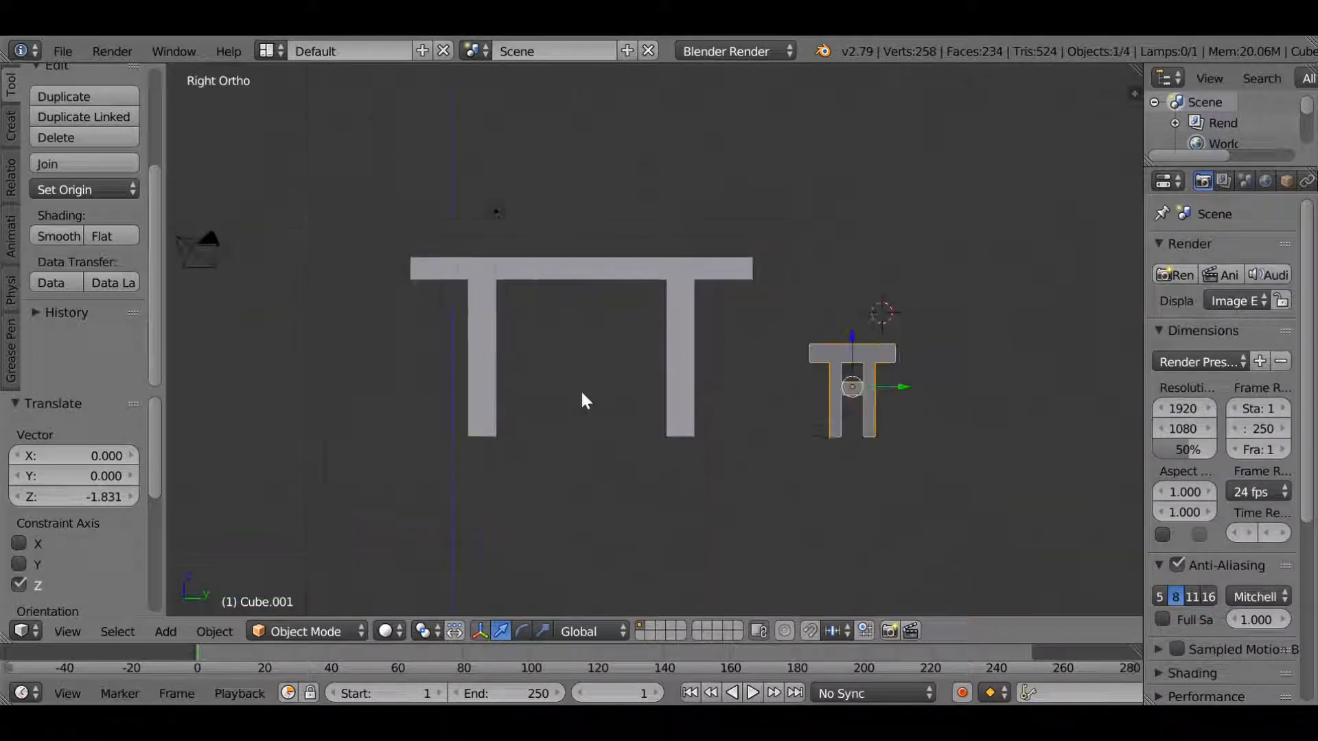
{"action": "middle_click_drag", "start_coordinate": [579, 403], "coordinate": [463, 394]}
{"action": "key", "text": "KP_1"}
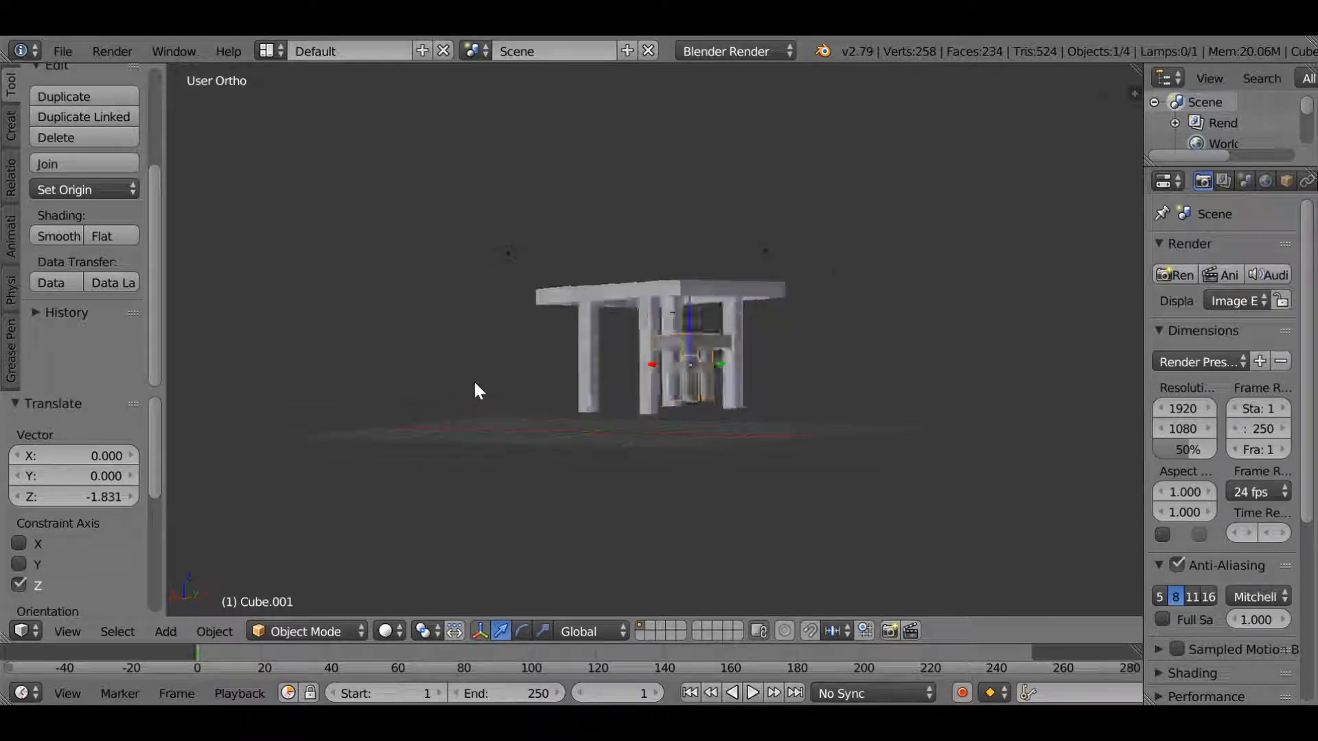
Center the stool on the table by moving it about -3.51 along X, and bring it closer by about -0.98 along Y
{"action": "left_click_drag", "start_coordinate": [765, 371], "coordinate": [659, 378]}
{"action": "key", "text": "KP_3"}
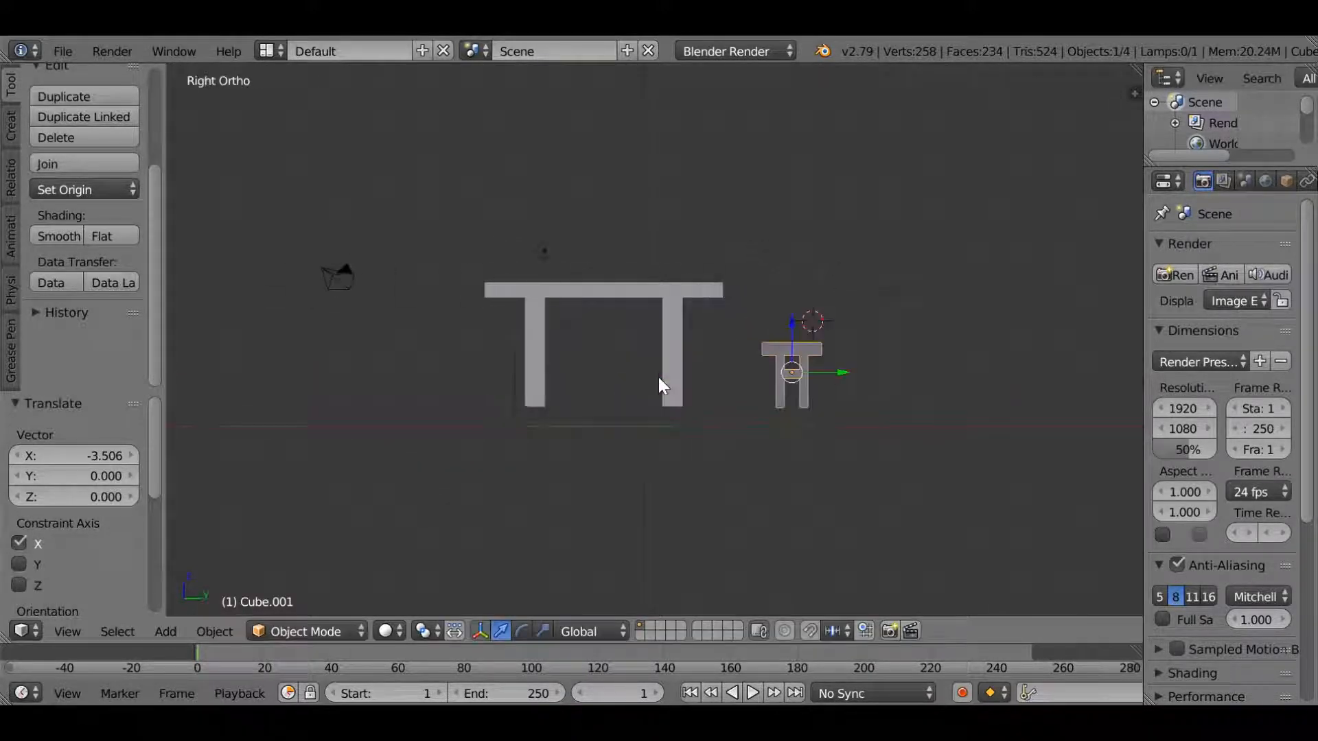
{"action": "left_click_drag", "start_coordinate": [831, 373], "coordinate": [810, 376]}
{"action": "mouse_move", "coordinate": [687, 417]}
{"action": "middle_mouse_down"}
{"action": "mouse_move", "coordinate": [663, 482]}
{"action": "mouse_move", "coordinate": [621, 503]}
{"action": "mouse_move", "coordinate": [698, 441]}
{"action": "middle_mouse_up"}
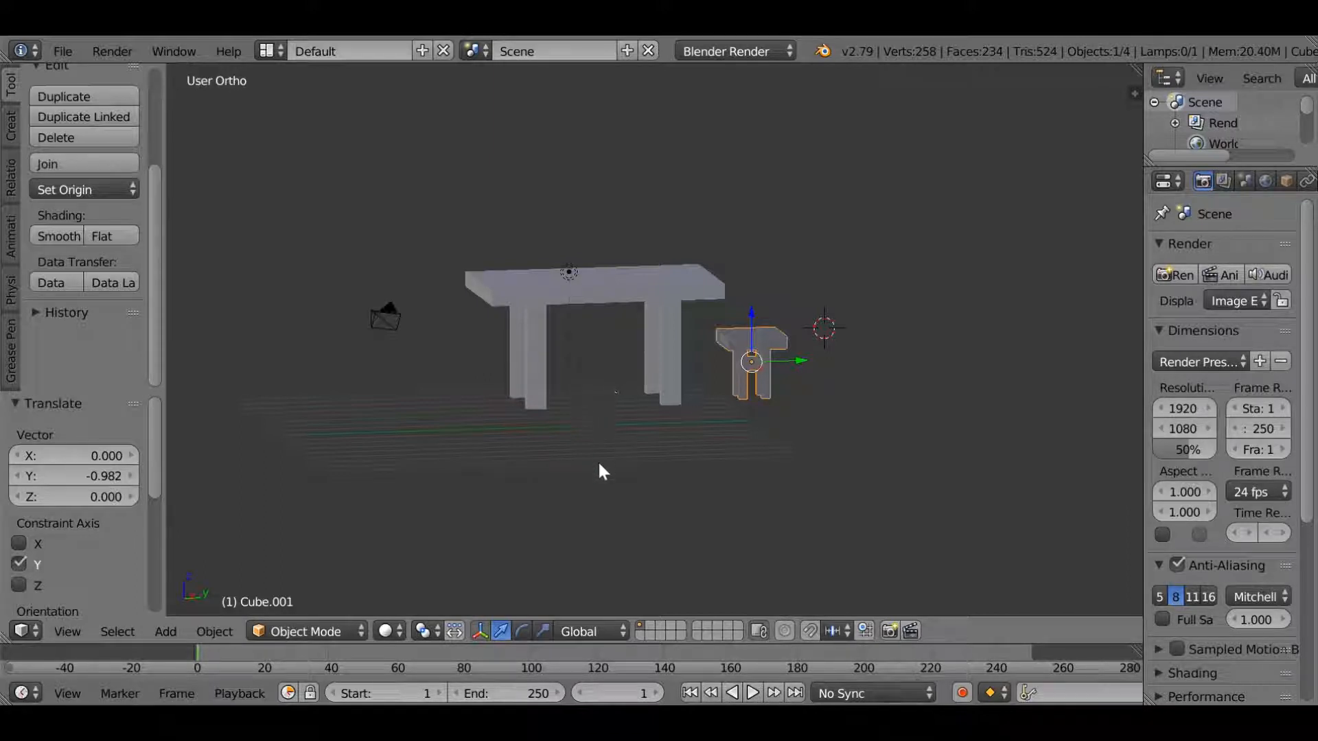
Add a plane mesh beneath the table and scale it by 11 to serve as the floor
{"action": "key", "text": "KP_3"}
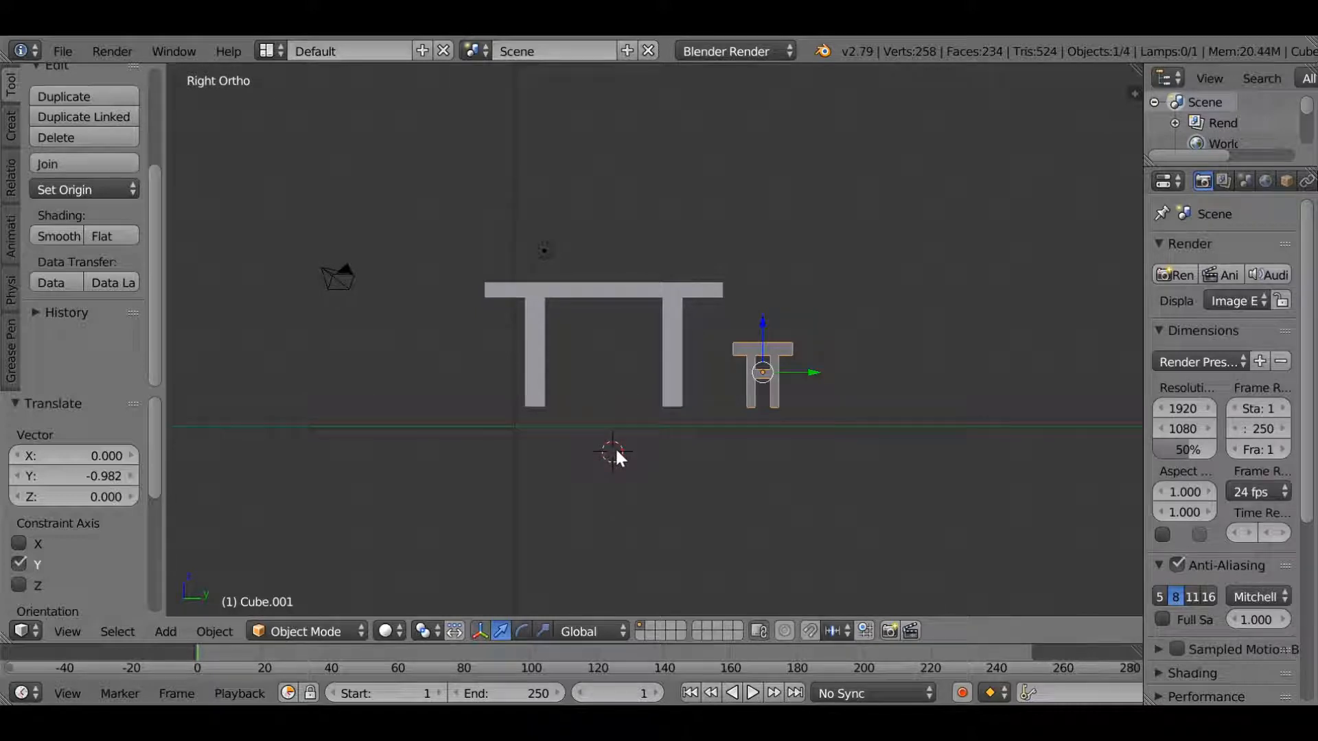
{"action": "key", "text": "shift+a"}
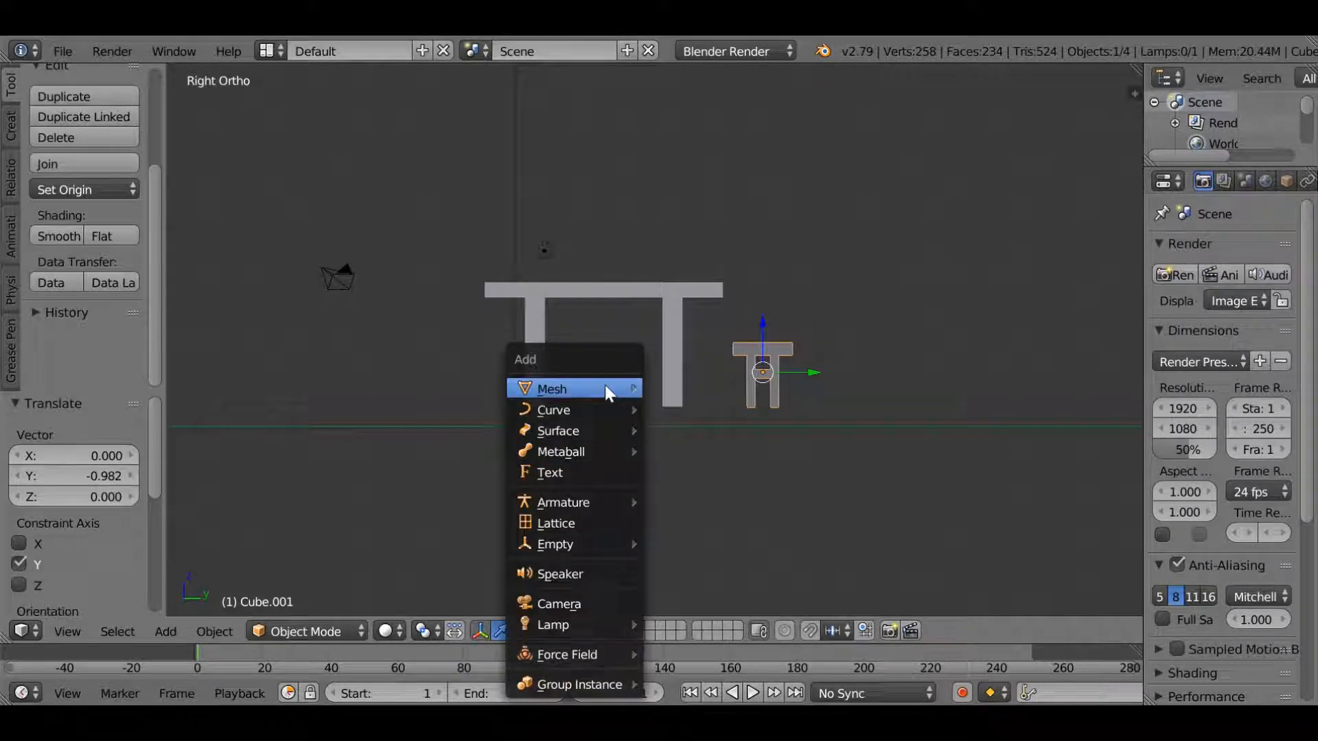
{"action": "mouse_move", "coordinate": [604, 388]}
{"action": "left_click", "coordinate": [669, 390]}
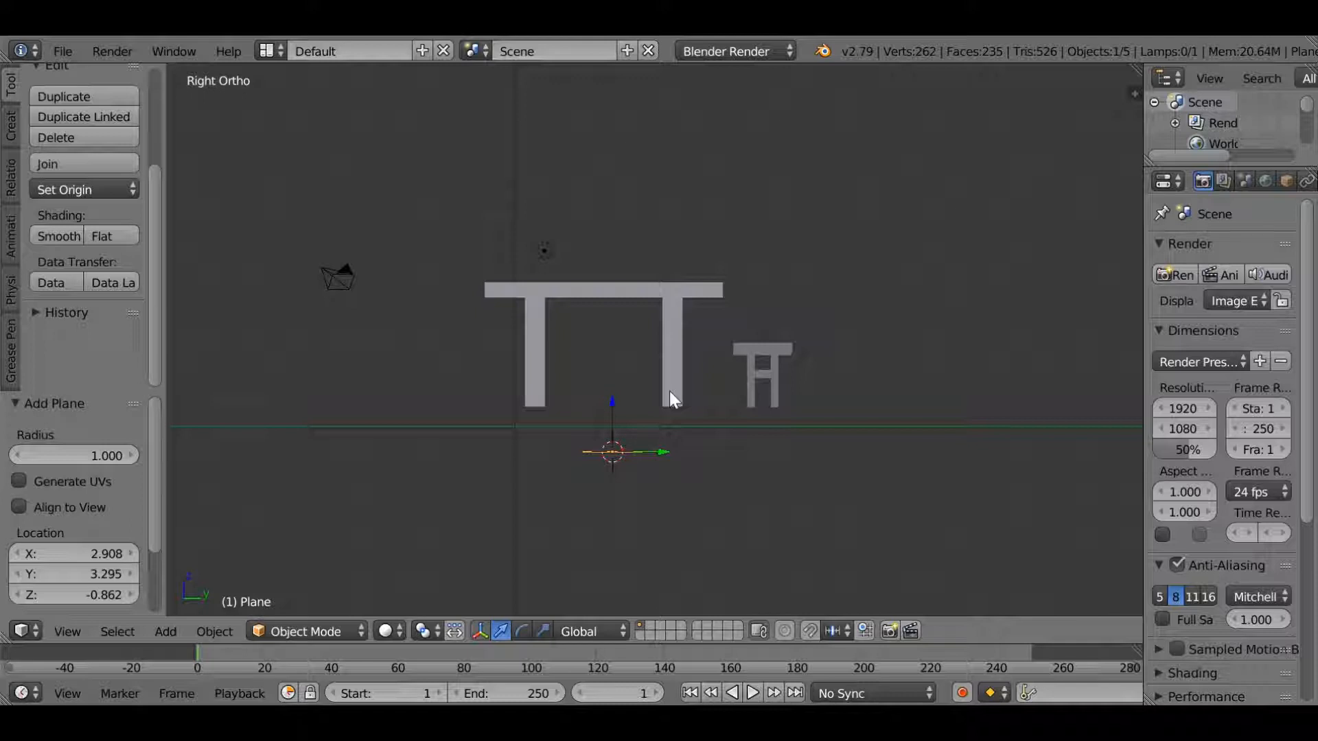
{"action": "key", "text": "s"}
{"action": "key", "text": "9"}
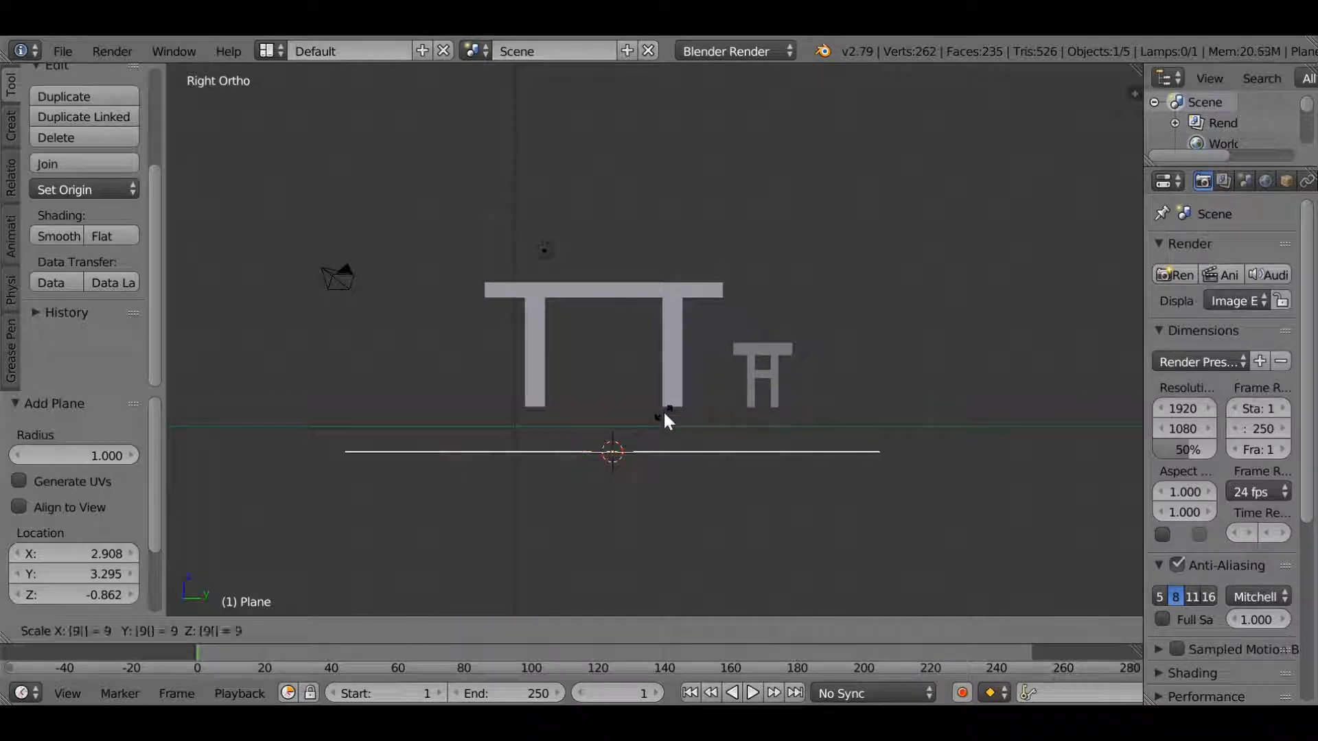
{"action": "key", "text": "BackSpace"}
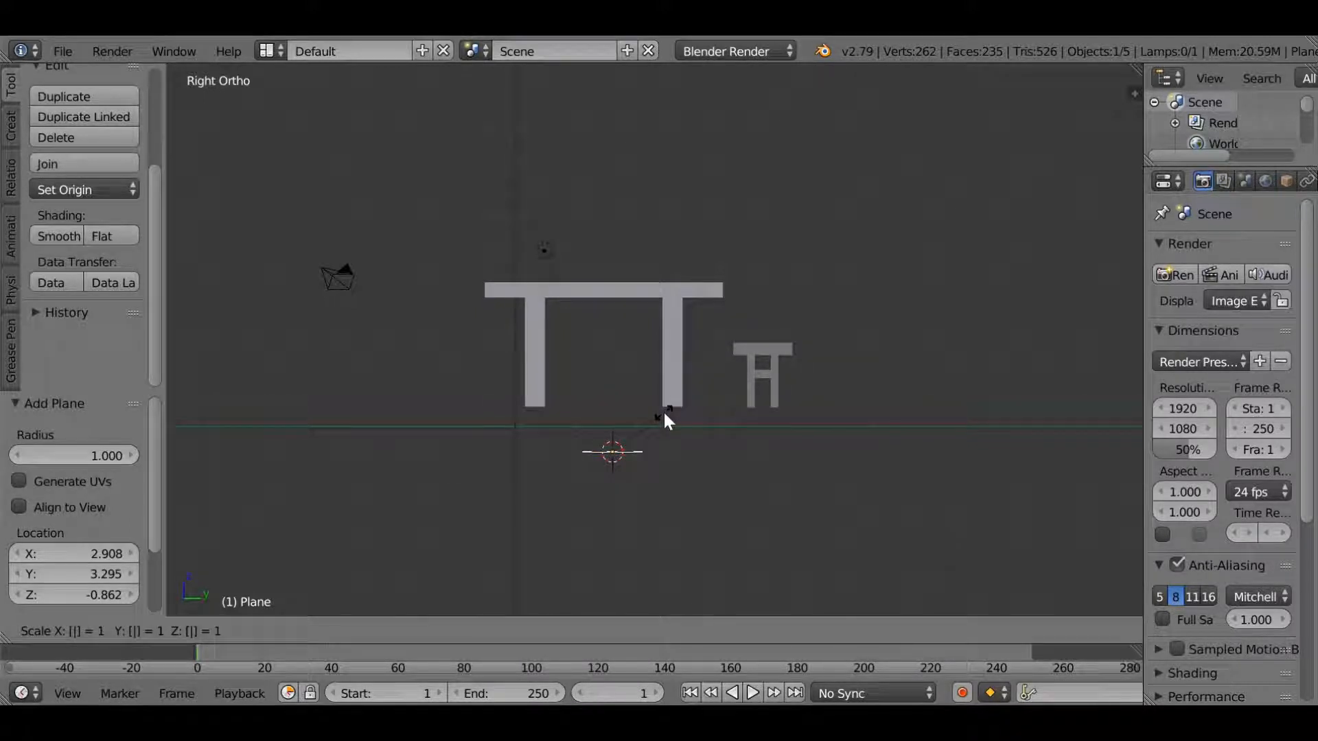
{"action": "type", "text": "11"}
{"action": "key", "text": "Return"}
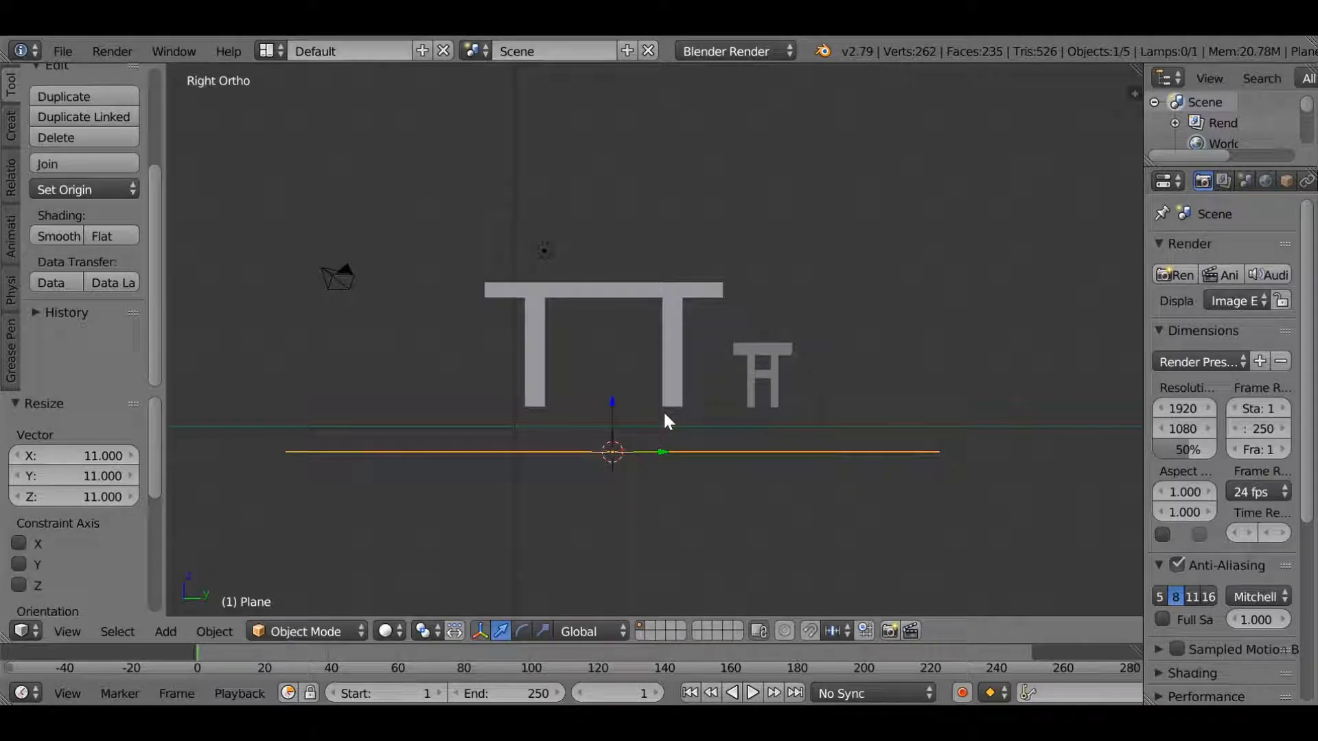
Raise the floor plane by about 1.51 along Z so it meets the bottoms of the table legs
{"action": "scroll", "coordinate": [637, 427], "scroll_direction": "down", "scroll_amount": 3}
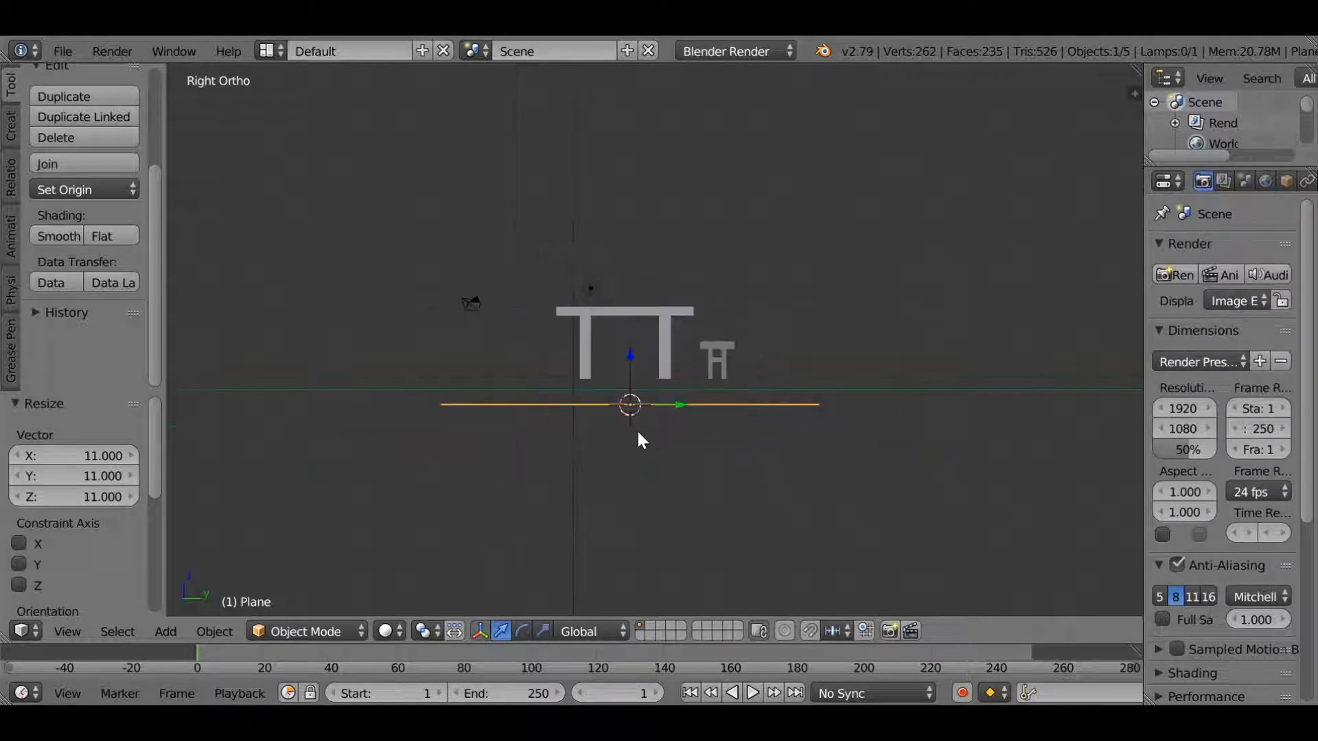
{"action": "scroll", "coordinate": [637, 428], "scroll_direction": "up", "scroll_amount": 7}
{"action": "scroll", "coordinate": [674, 471], "scroll_direction": "down", "scroll_amount": 5, "text": "shift"}
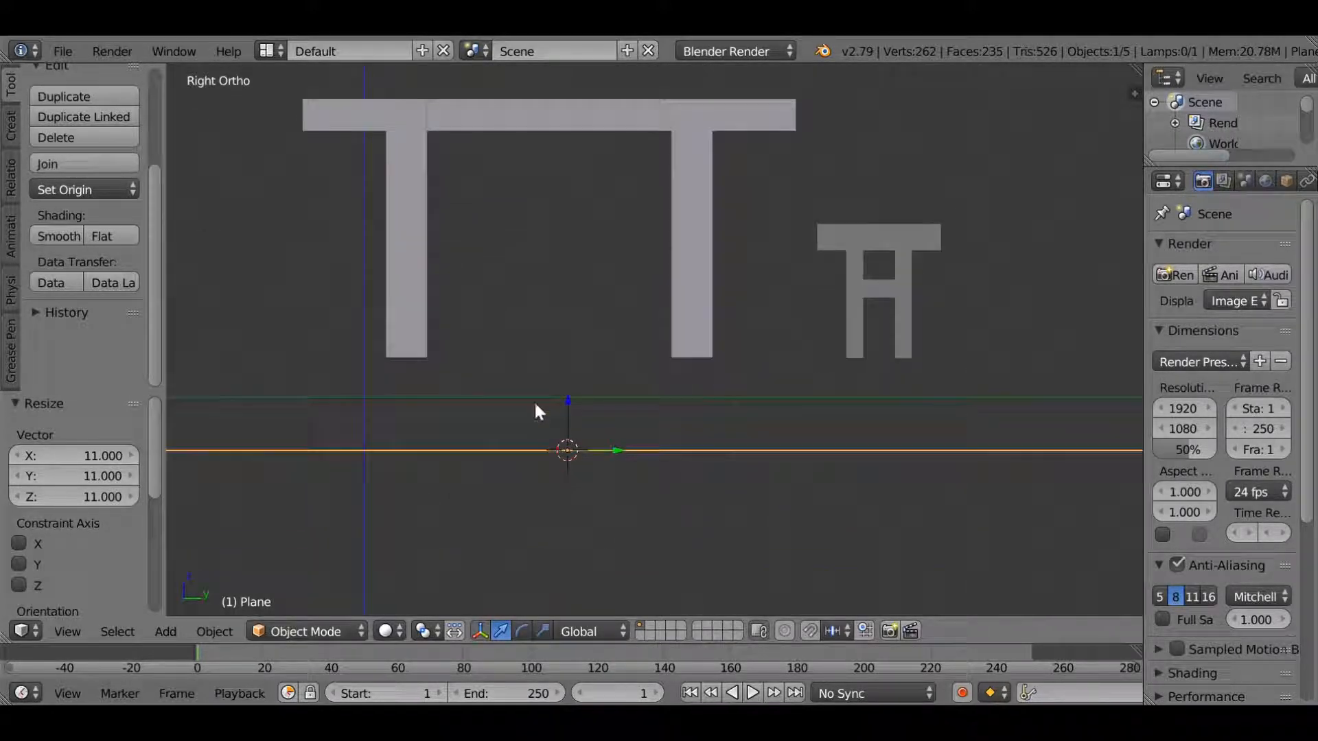
{"action": "scroll", "coordinate": [586, 412], "scroll_direction": "up", "scroll_amount": 2}
{"action": "scroll", "coordinate": [588, 414], "scroll_direction": "up", "scroll_amount": 2}
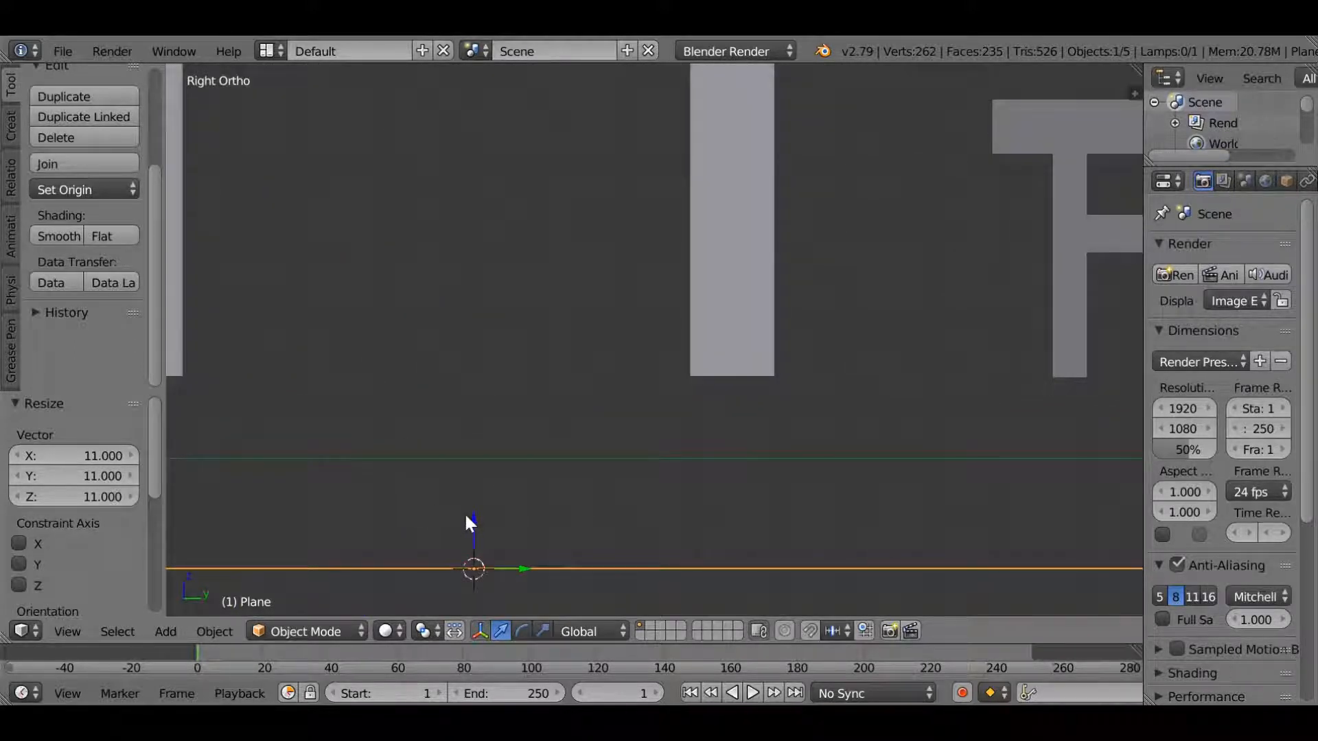
{"action": "key", "text": "g"}
{"action": "key", "text": "z"}
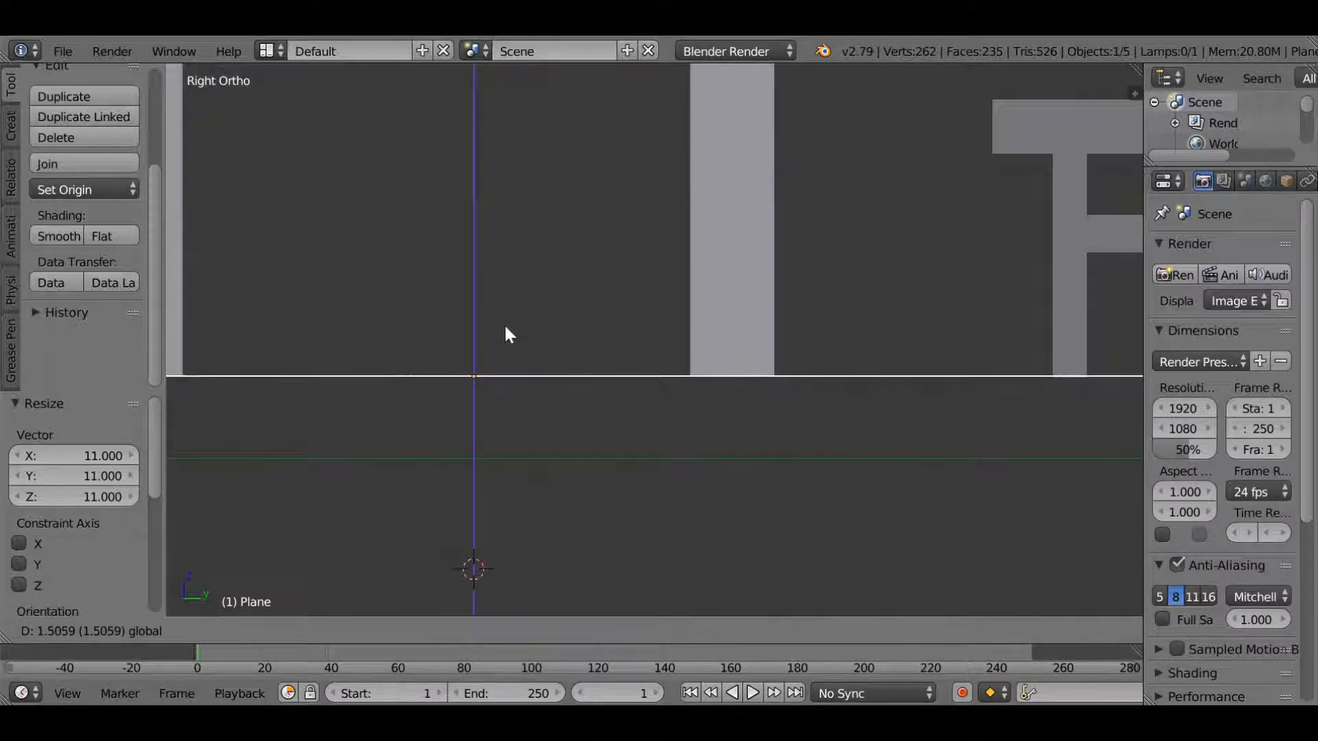
{"action": "left_click", "coordinate": [504, 323]}
Select the stool and raise it by about 0.016 along Z so its feet rest on the floor plane
{"action": "middle_click_drag", "start_coordinate": [505, 327], "coordinate": [598, 399]}
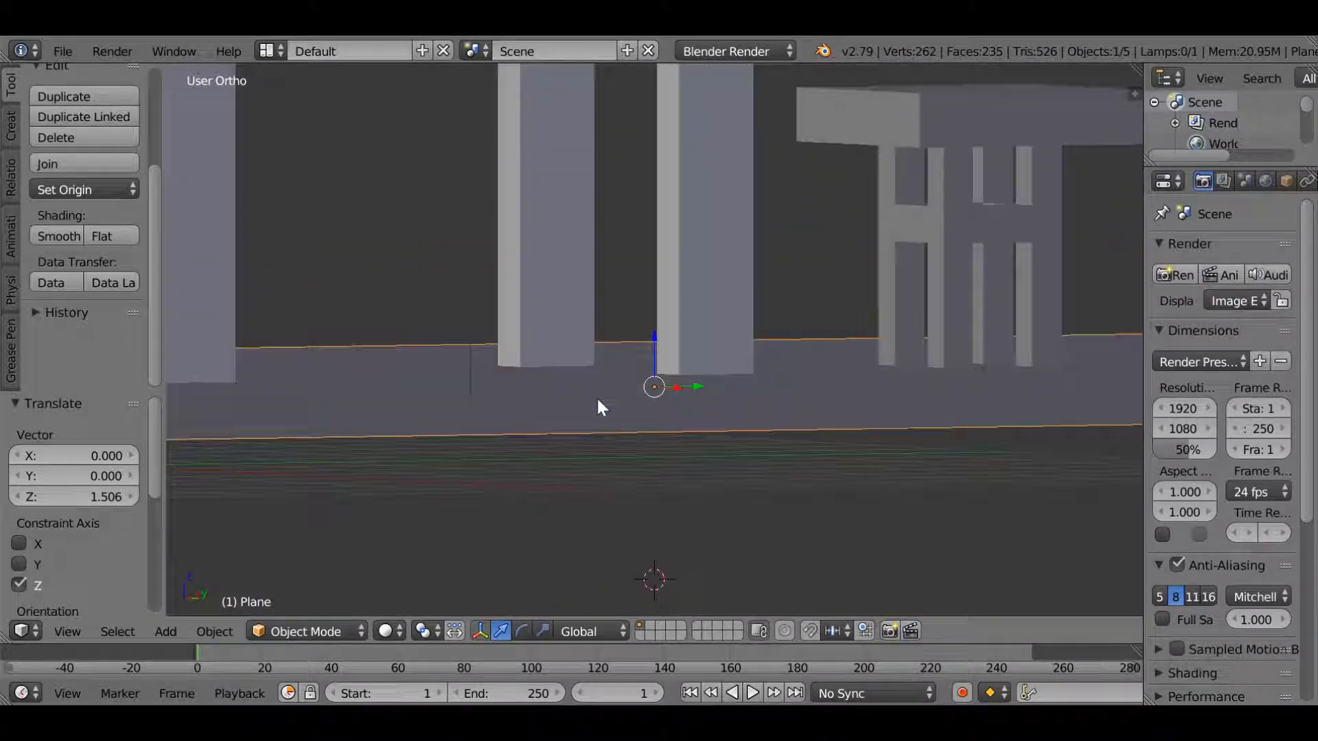
{"action": "right_click", "coordinate": [950, 247]}
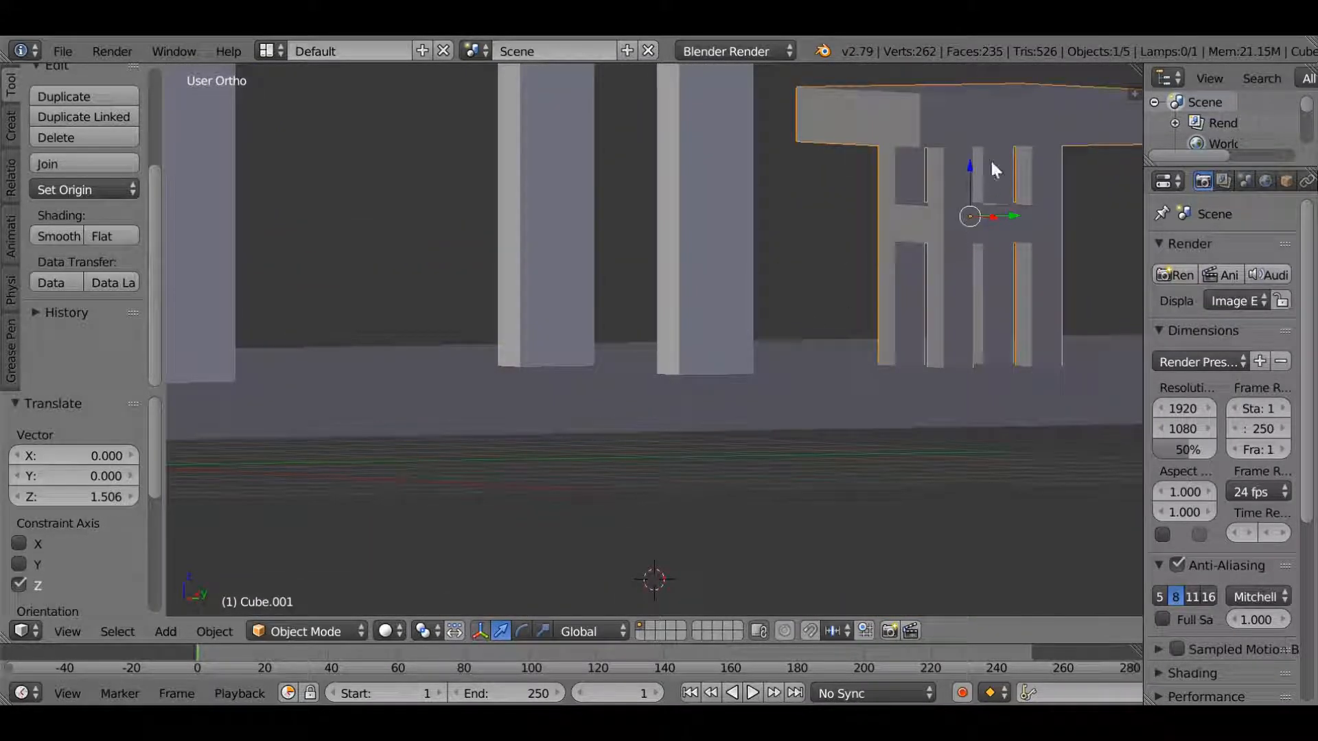
{"action": "key", "text": "g"}
{"action": "key", "text": "z"}
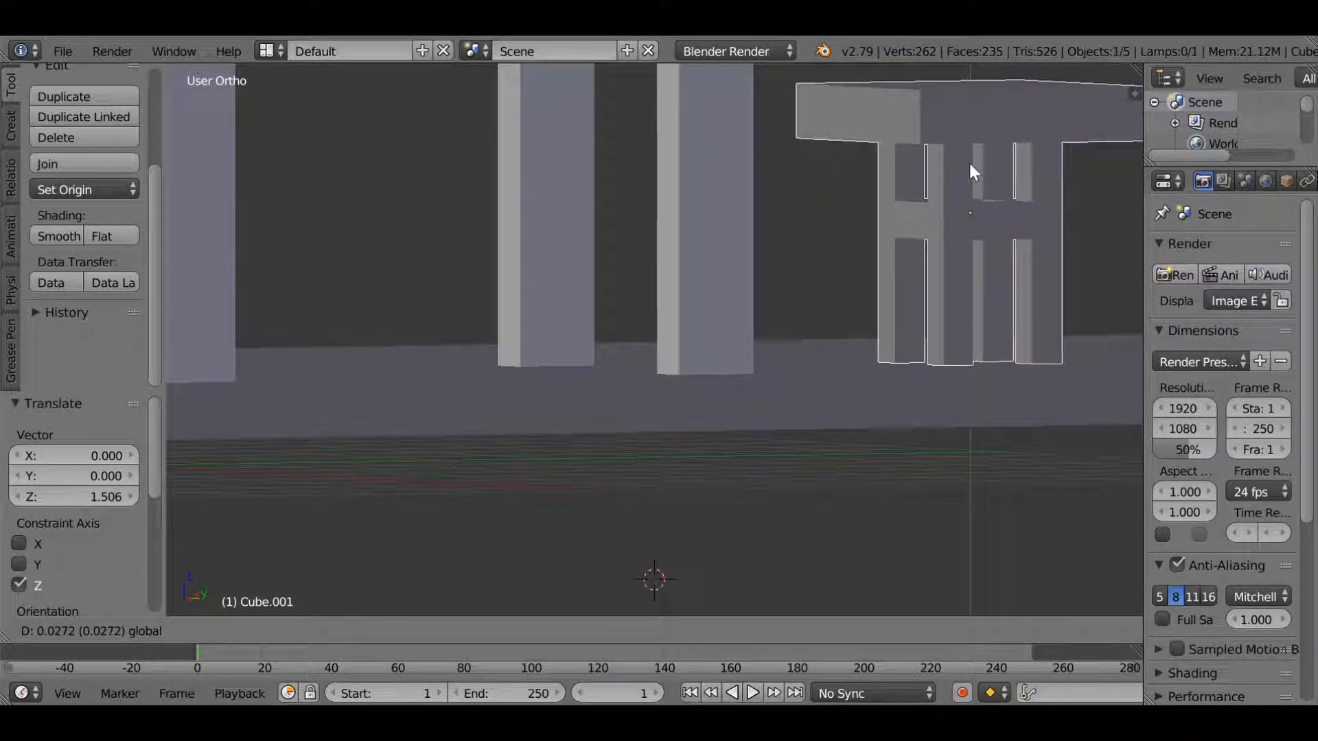
{"action": "left_click", "coordinate": [969, 162]}
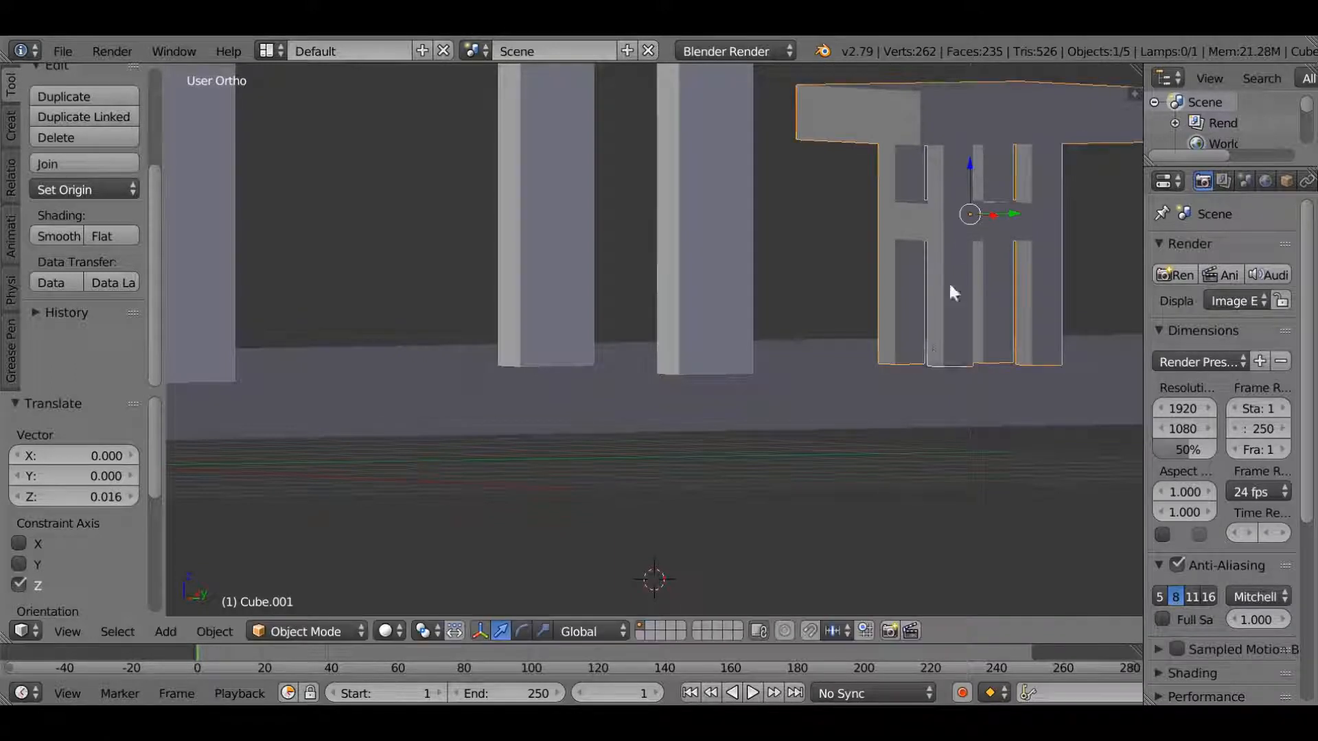
{"action": "middle_click_drag", "start_coordinate": [949, 281], "coordinate": [911, 351]}
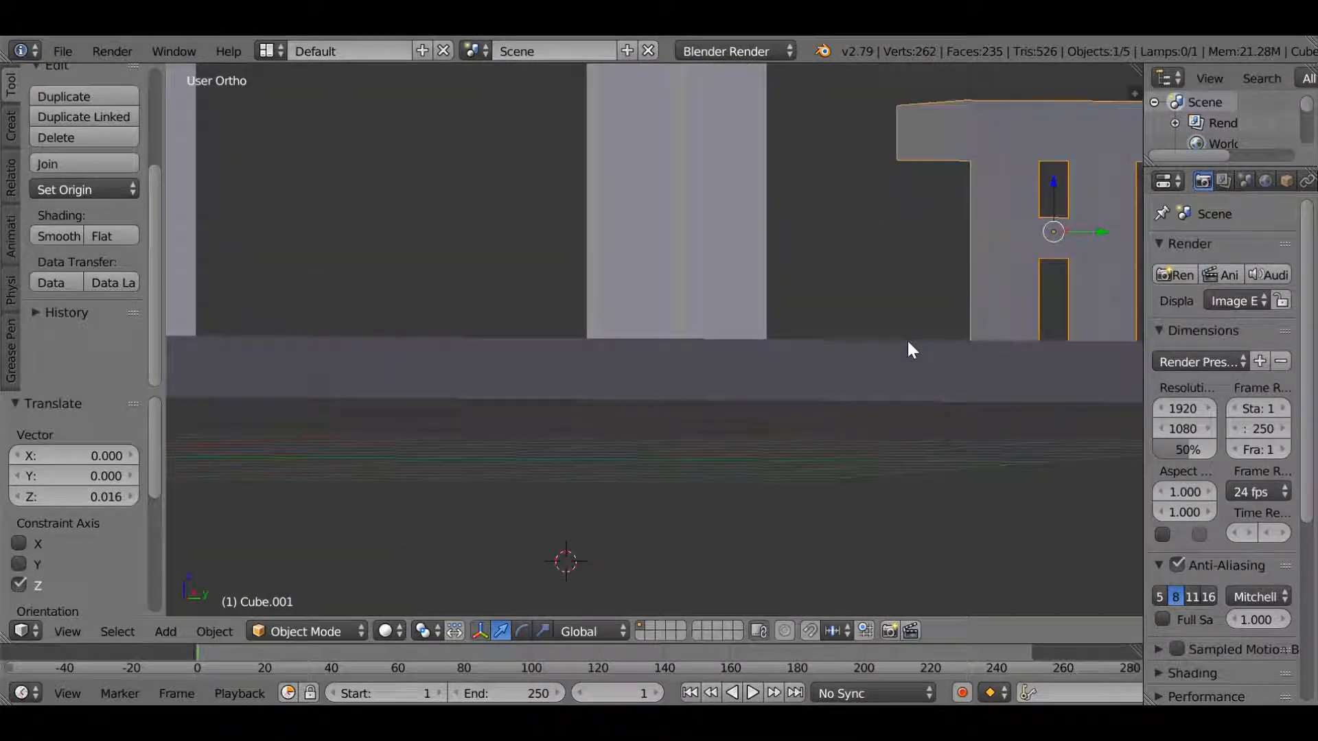
{"action": "key", "text": "KP_3"}
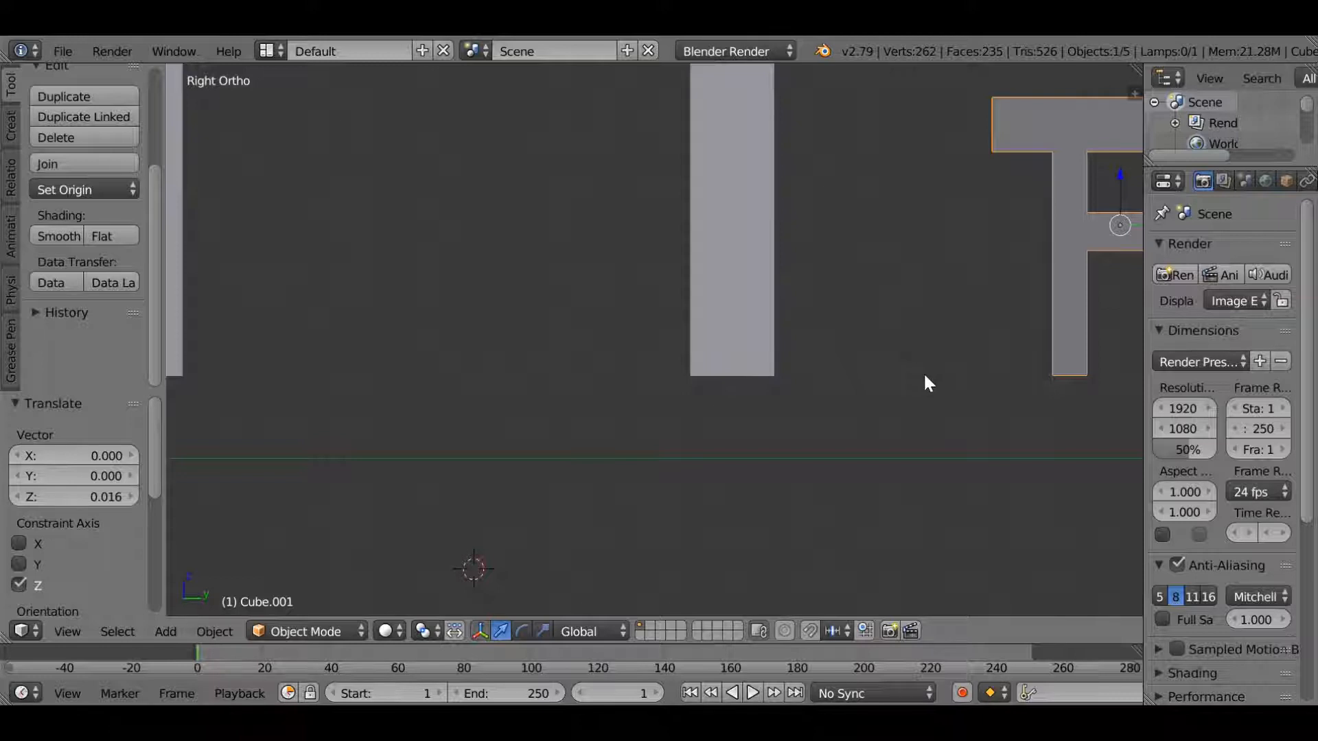
{"action": "middle_click_drag", "start_coordinate": [924, 376], "coordinate": [961, 385]}
Duplicate the stool and move the copy about -10.62 along Y to the opposite side of the table
{"action": "key", "text": "KP_3"}
{"action": "scroll", "coordinate": [951, 376], "scroll_direction": "down", "scroll_amount": 4}
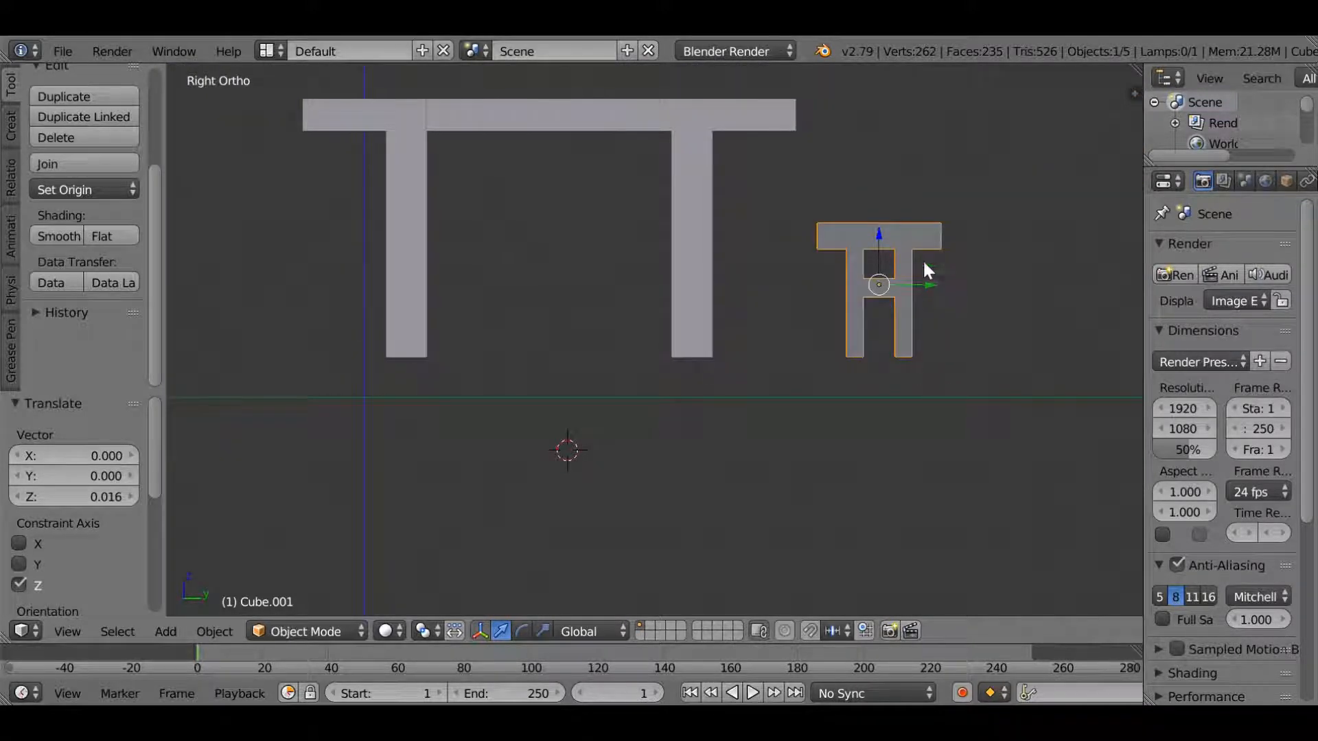
{"action": "key", "text": "shift+d"}
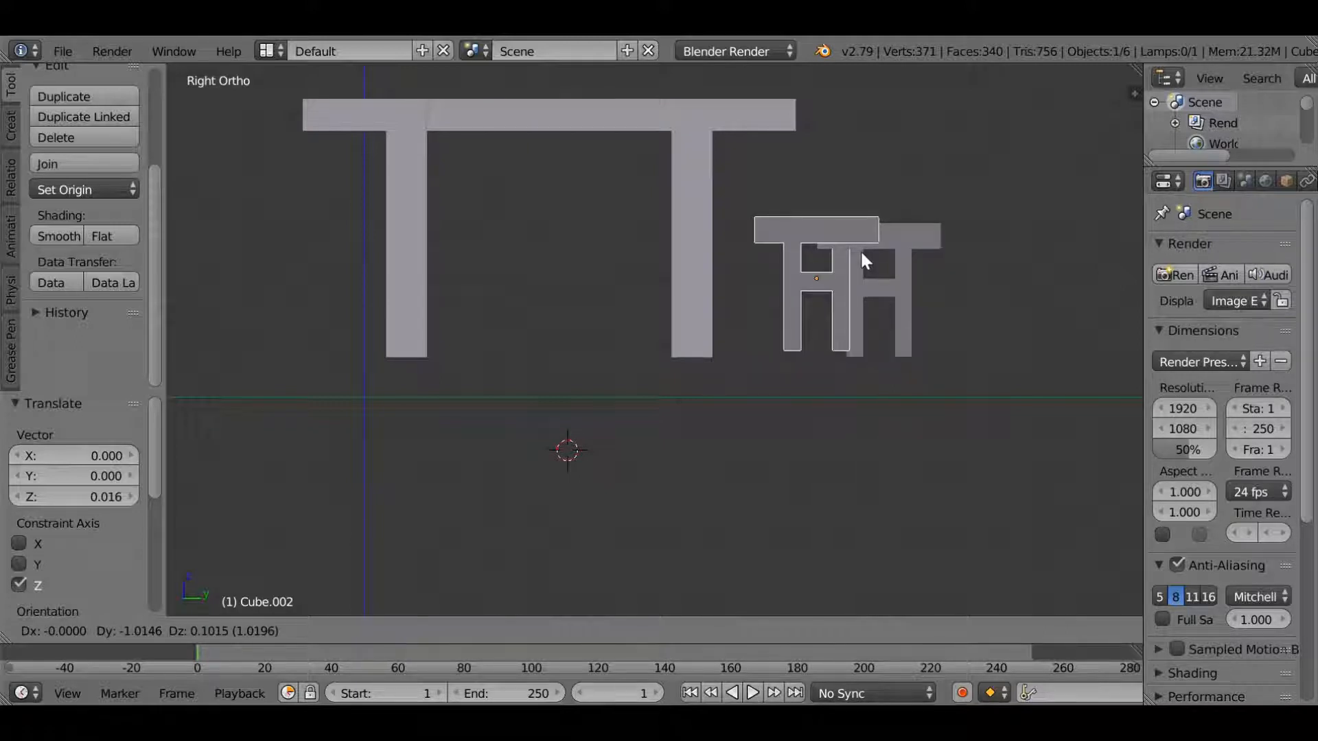
{"action": "key", "text": "y"}
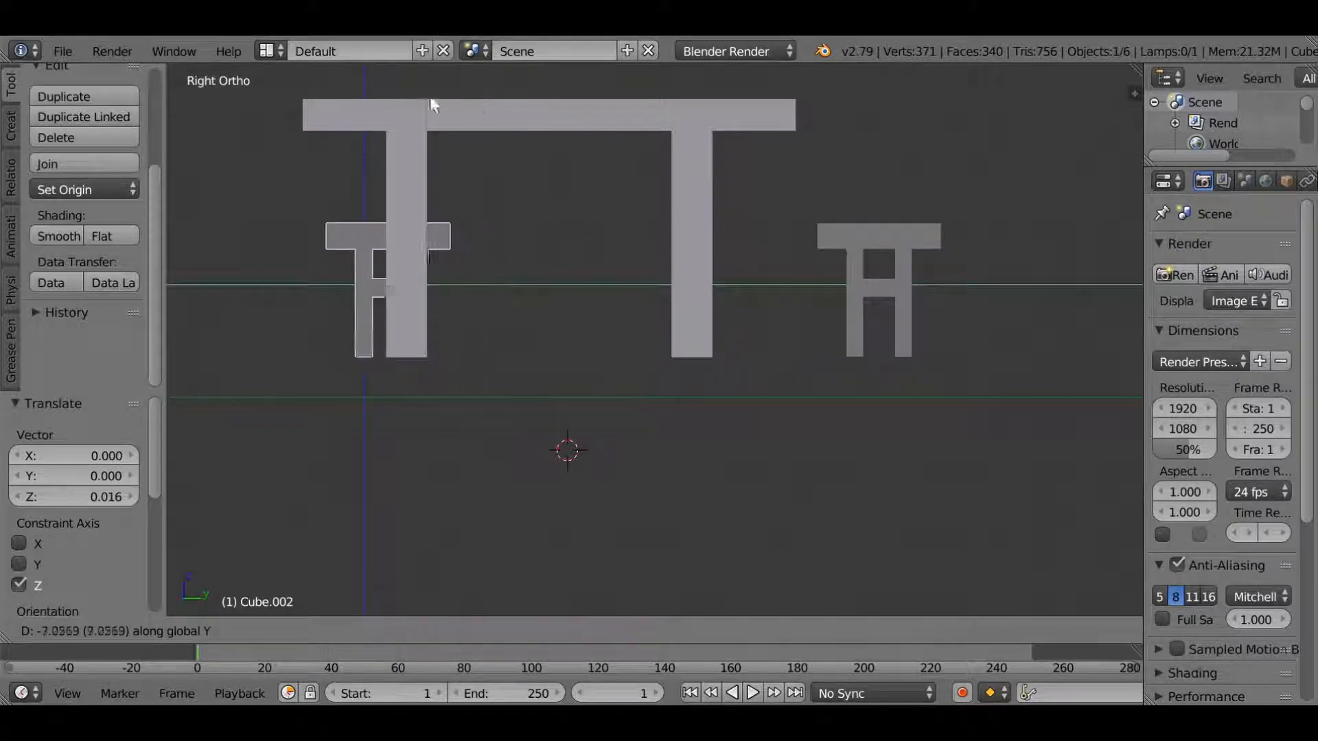
{"action": "left_click", "coordinate": [269, 141]}
{"action": "middle_click_drag", "start_coordinate": [313, 227], "coordinate": [511, 296]}
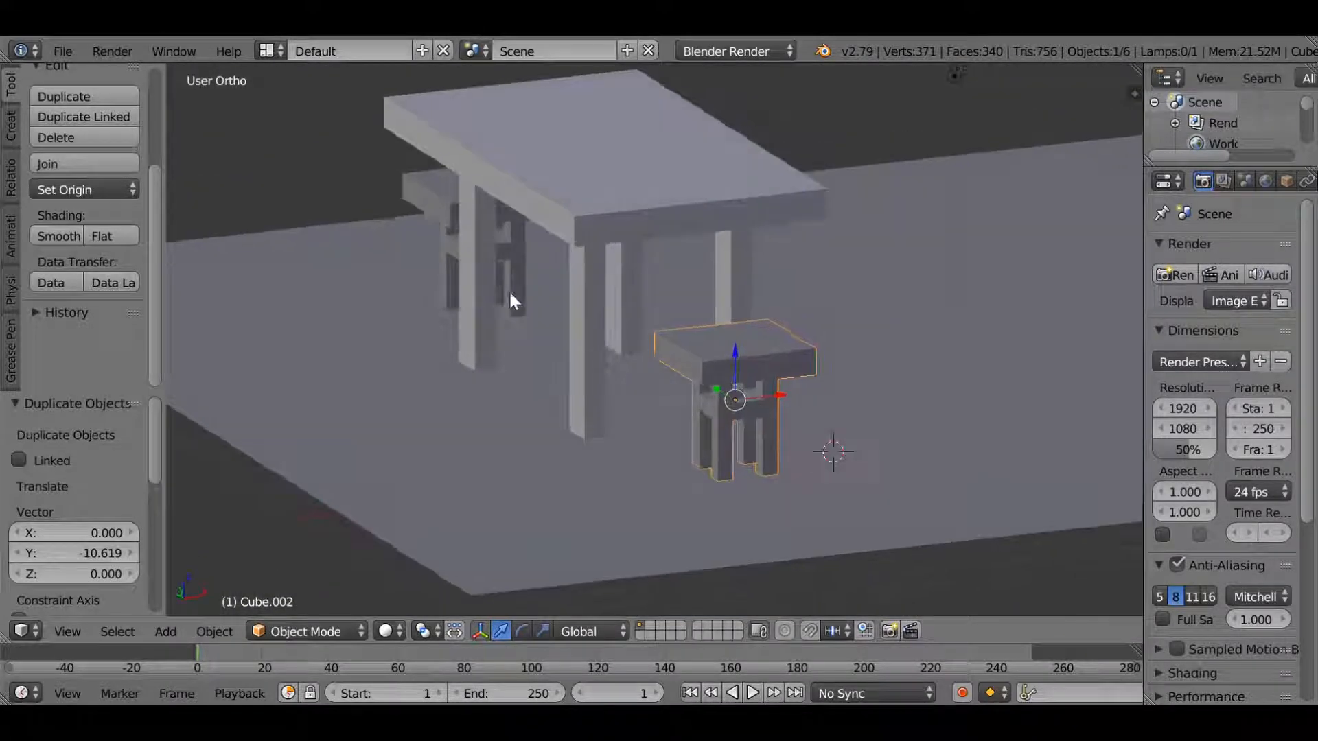
Select the floor plane and move it about -3.59 along X to center it under the furniture
{"action": "scroll", "coordinate": [949, 406], "scroll_direction": "down", "scroll_amount": 5}
{"action": "middle_click_drag", "start_coordinate": [931, 400], "coordinate": [880, 402]}
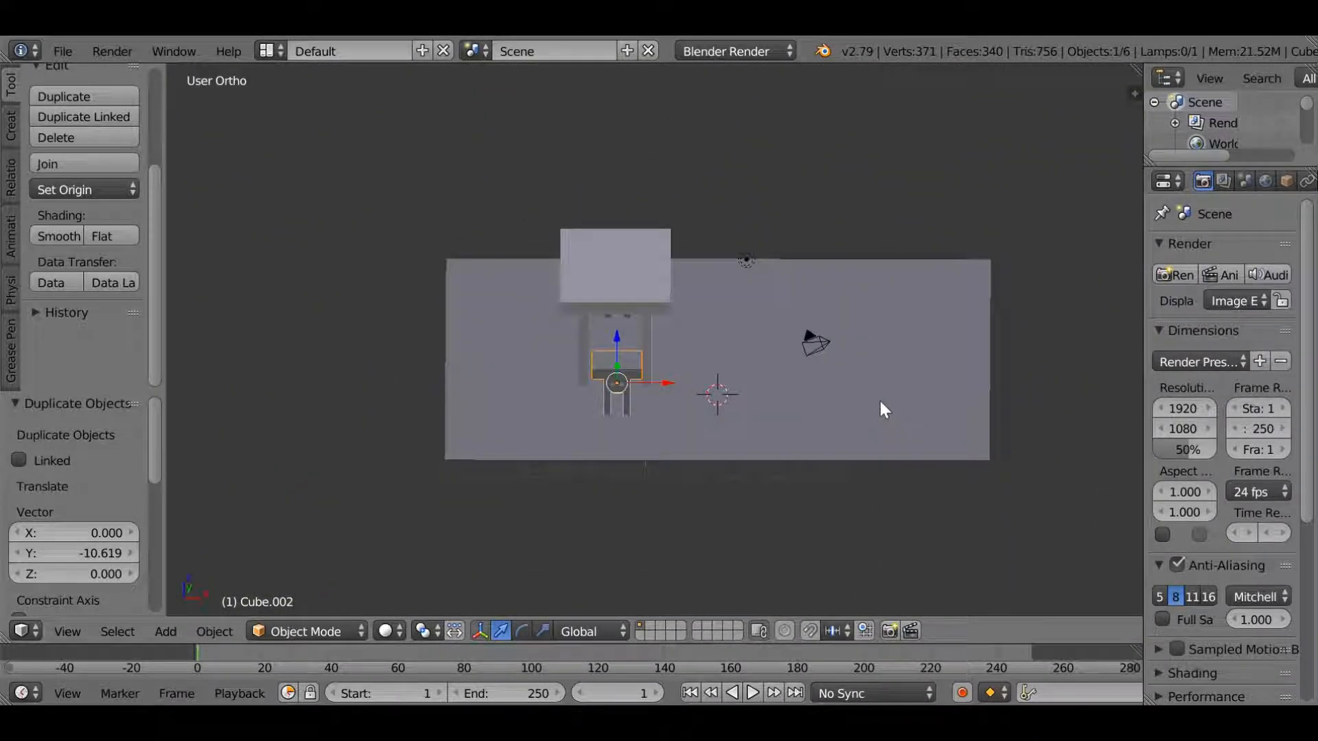
{"action": "right_click", "coordinate": [786, 396]}
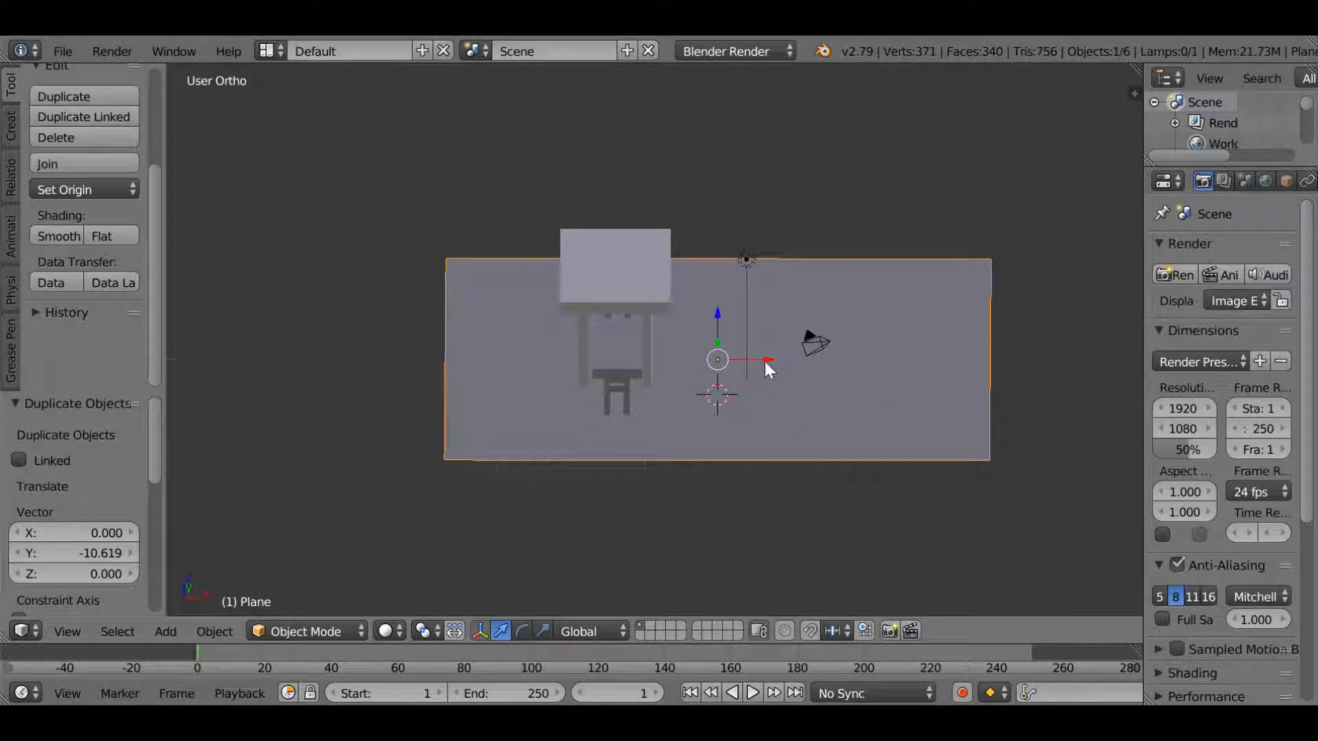
{"action": "left_click_drag", "start_coordinate": [763, 358], "coordinate": [675, 362]}
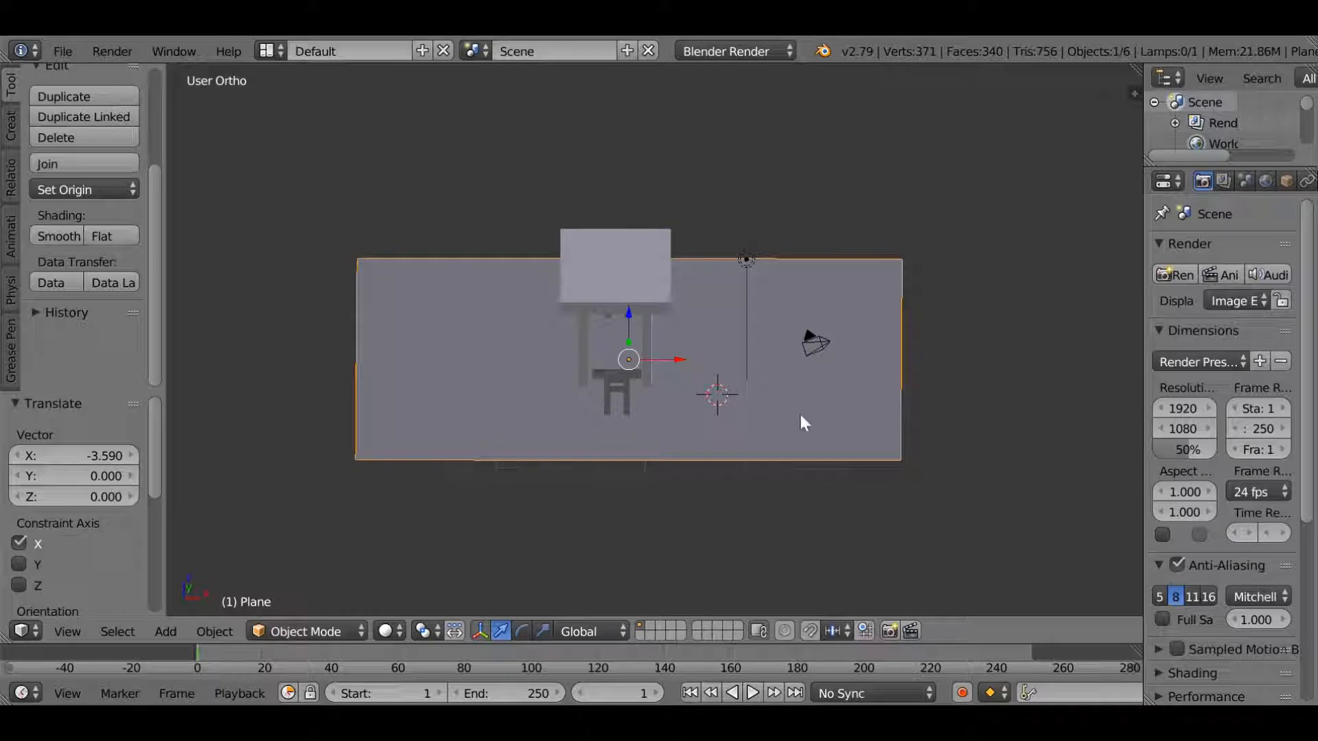
{"action": "middle_click_drag", "start_coordinate": [799, 411], "coordinate": [917, 414]}
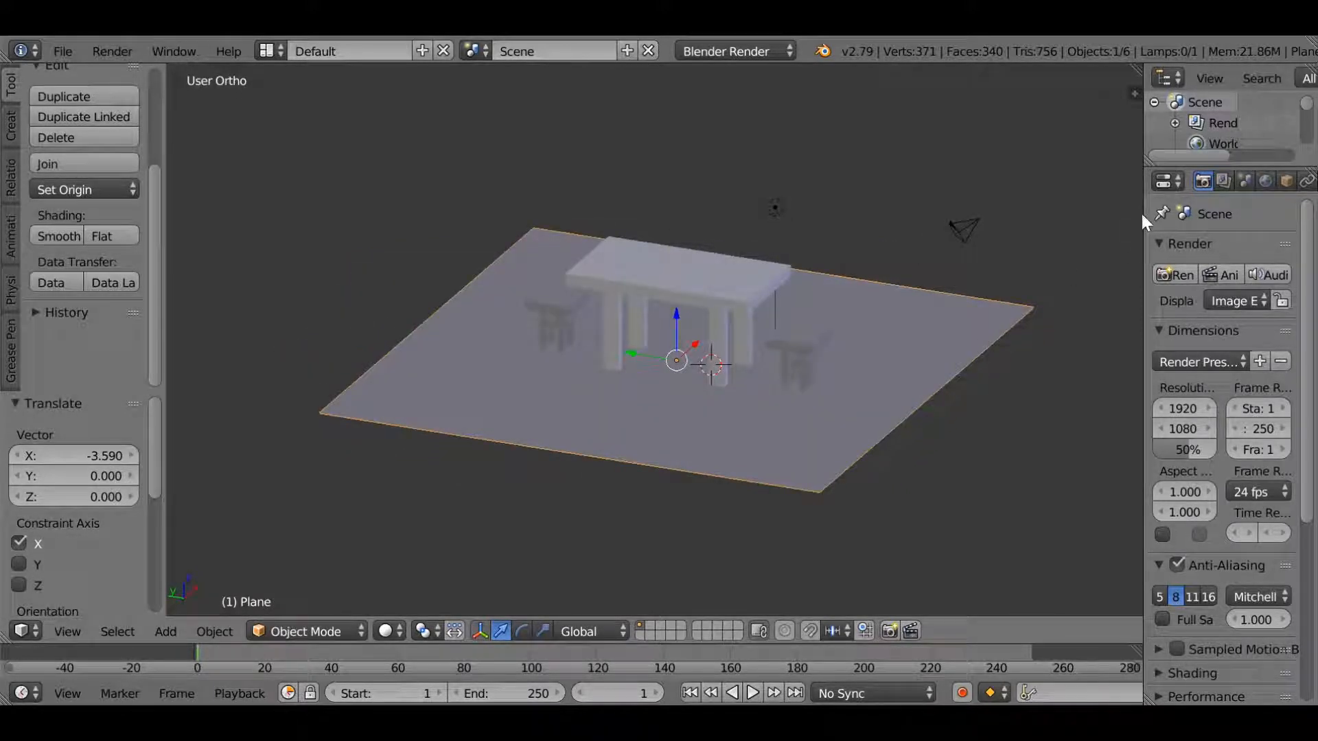
Widen the properties area, add a material to the floor plane, and change the render engine to Cycles Render
{"action": "left_click_drag", "start_coordinate": [1142, 216], "coordinate": [939, 213]}
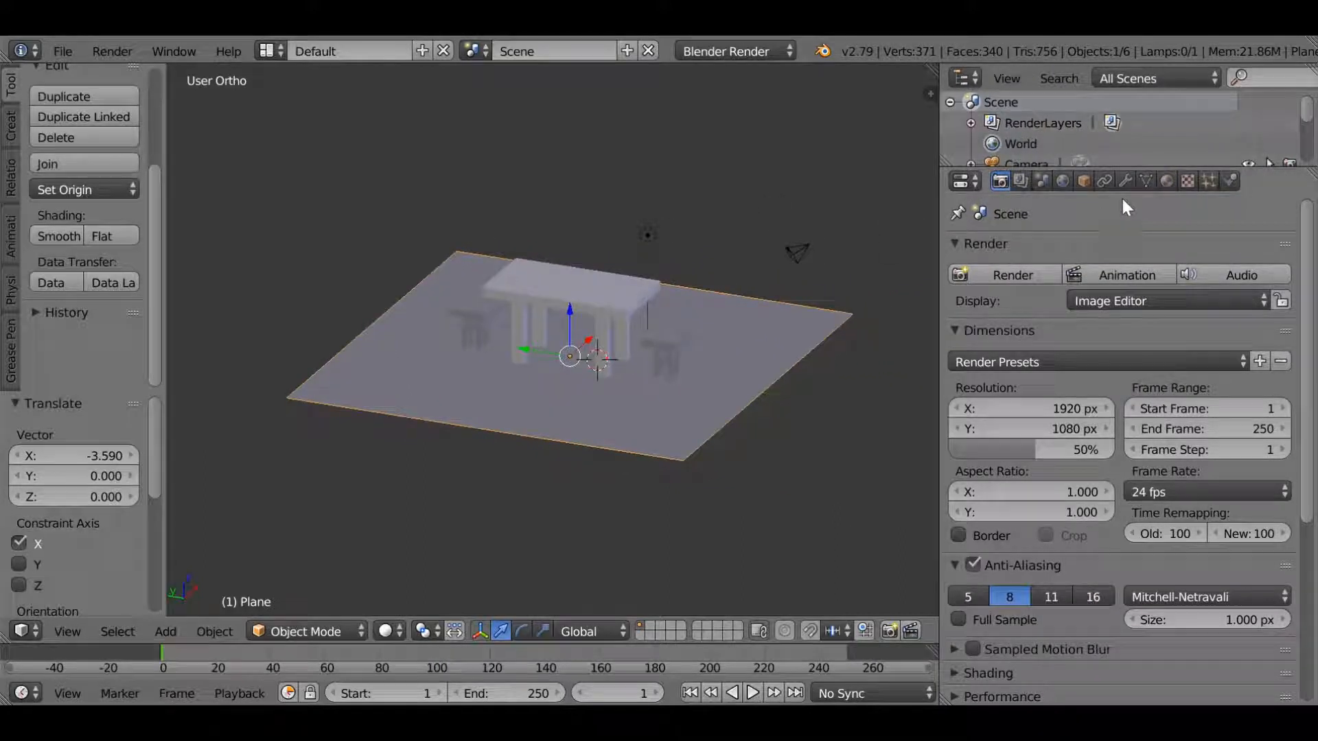
{"action": "left_click", "coordinate": [1170, 179]}
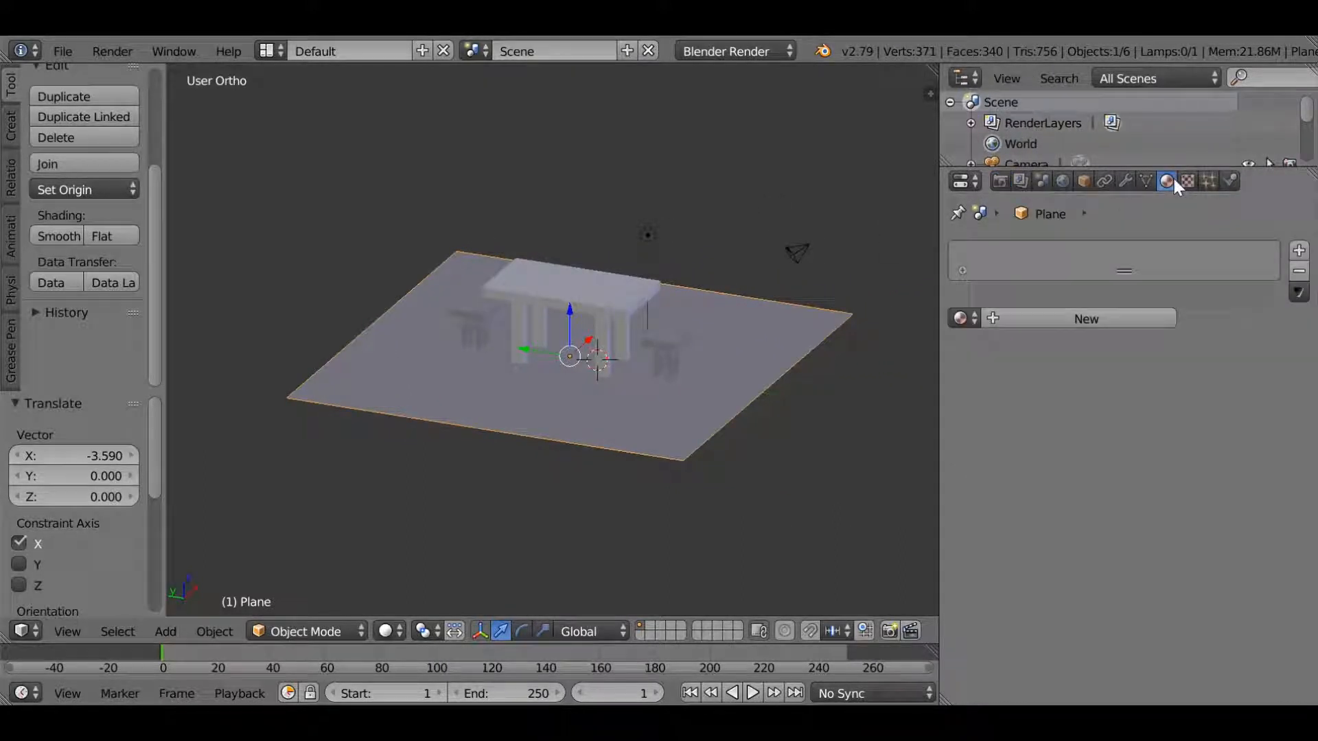
{"action": "left_click", "coordinate": [1089, 320]}
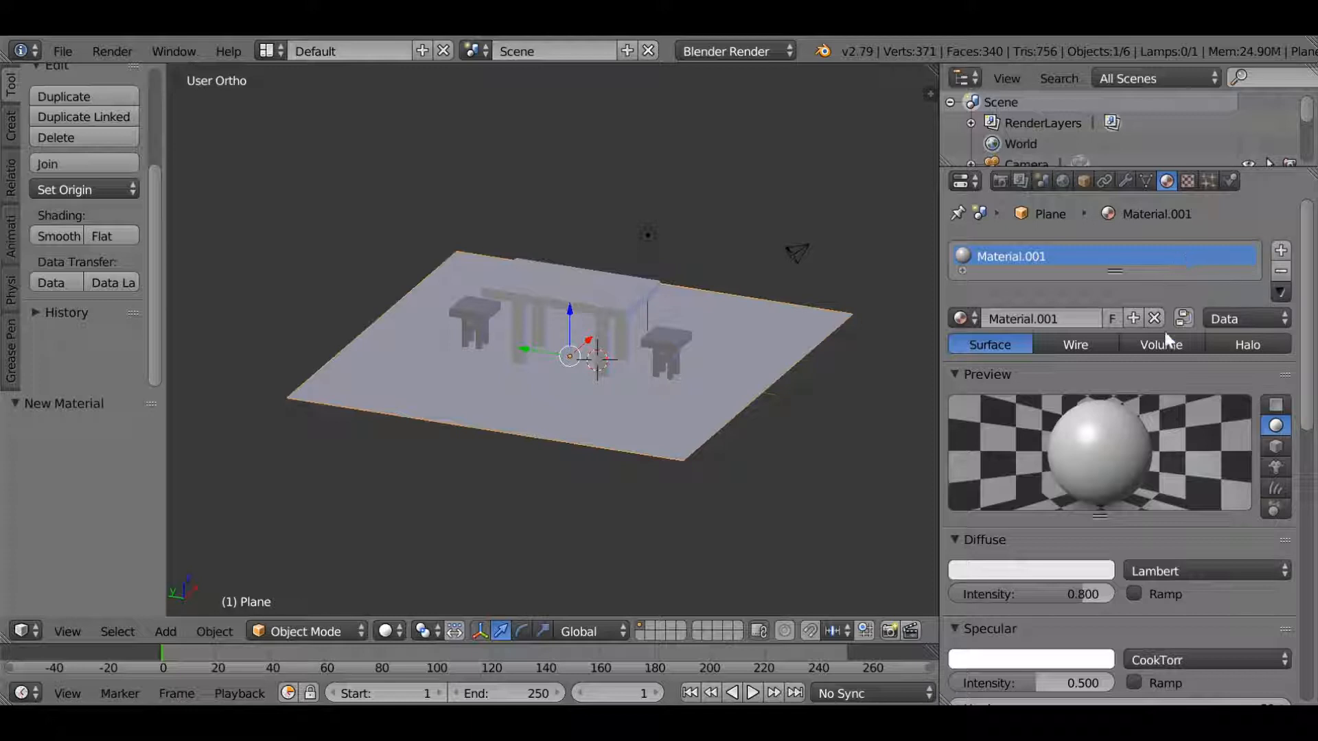
{"action": "left_click", "coordinate": [748, 50]}
{"action": "left_click", "coordinate": [731, 120]}
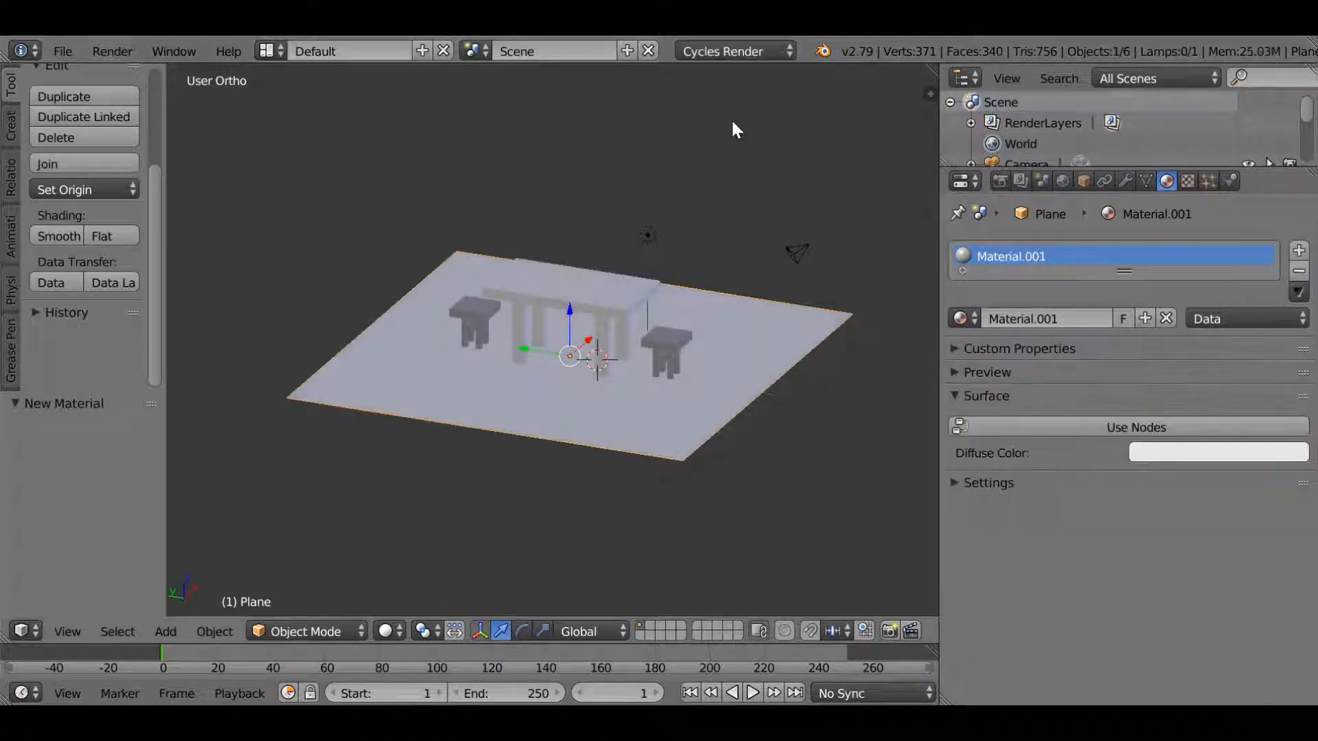
Unlink the floor plane's material and create a new node-based one in its place
{"action": "left_click", "coordinate": [1207, 320]}
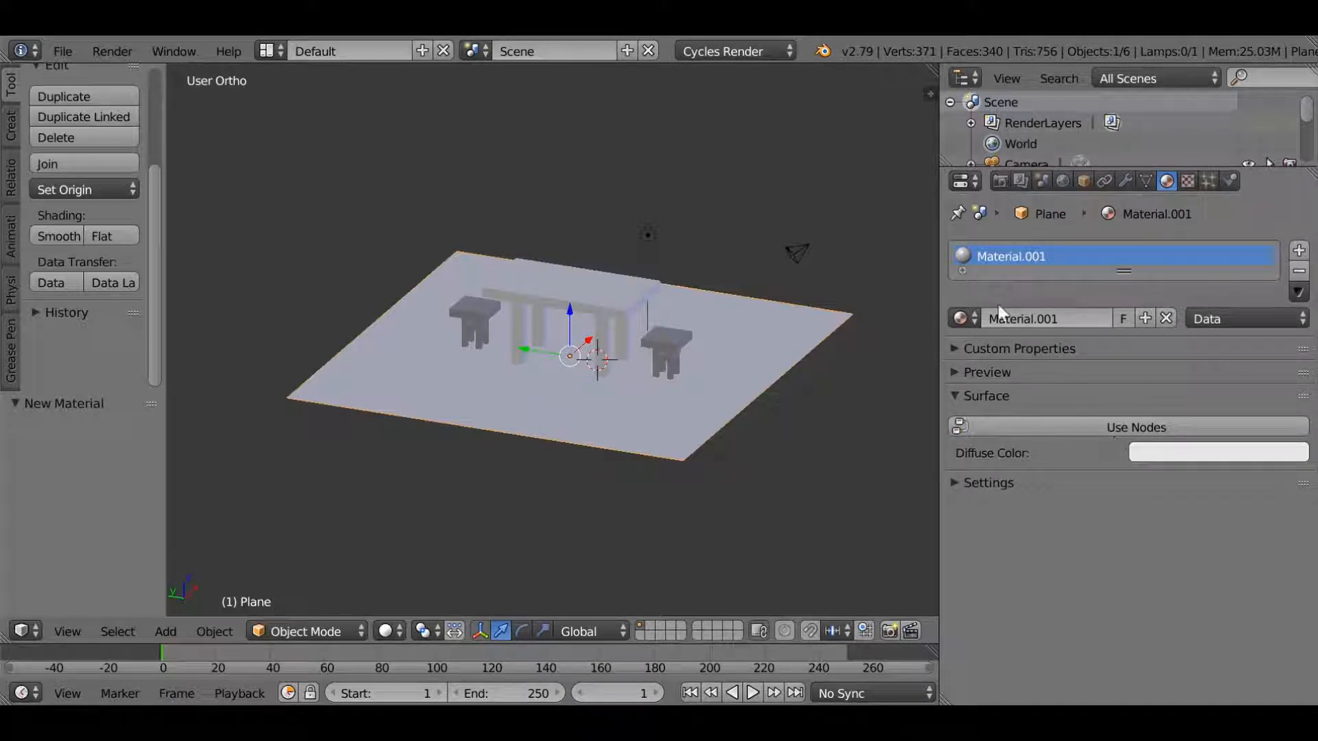
{"action": "left_click", "coordinate": [1168, 317]}
{"action": "left_click", "coordinate": [1057, 318]}
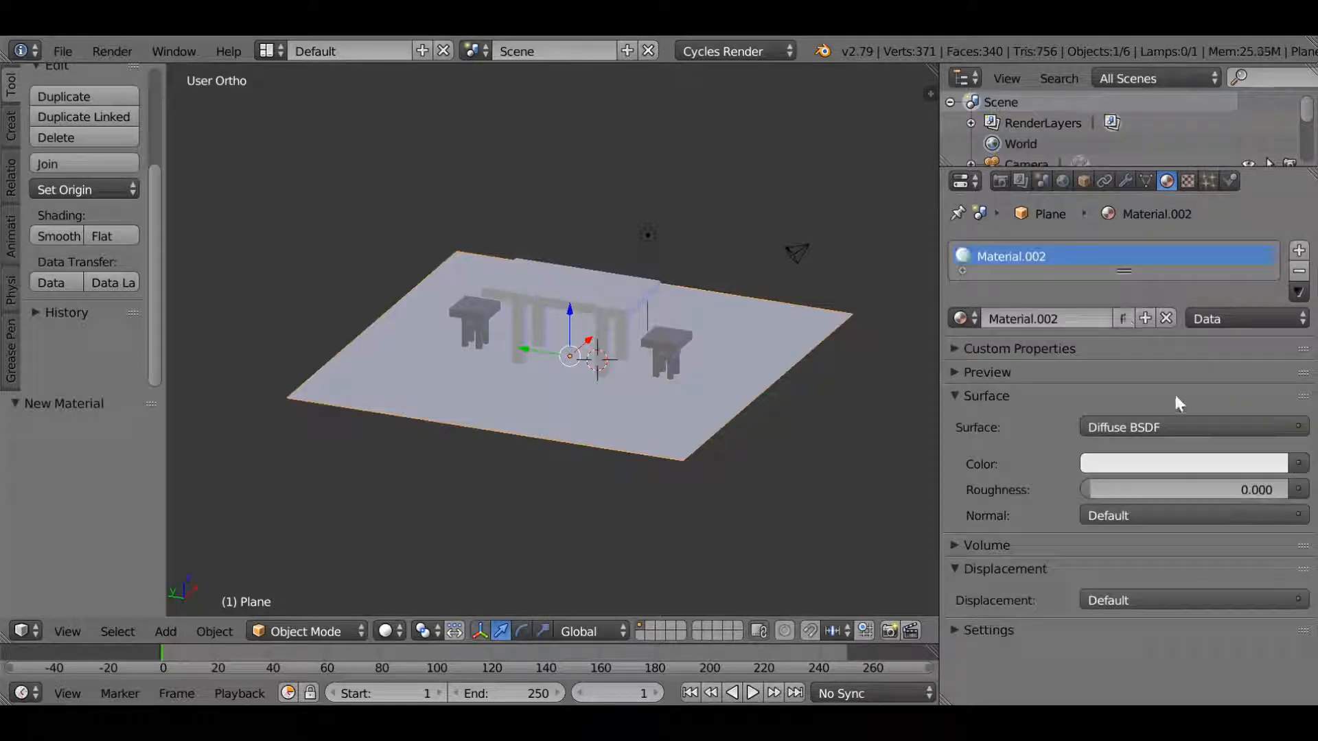
Set the floor material's surface shader to Glossy BSDF and its color to a saturated orange-yellow
{"action": "left_click", "coordinate": [1178, 428]}
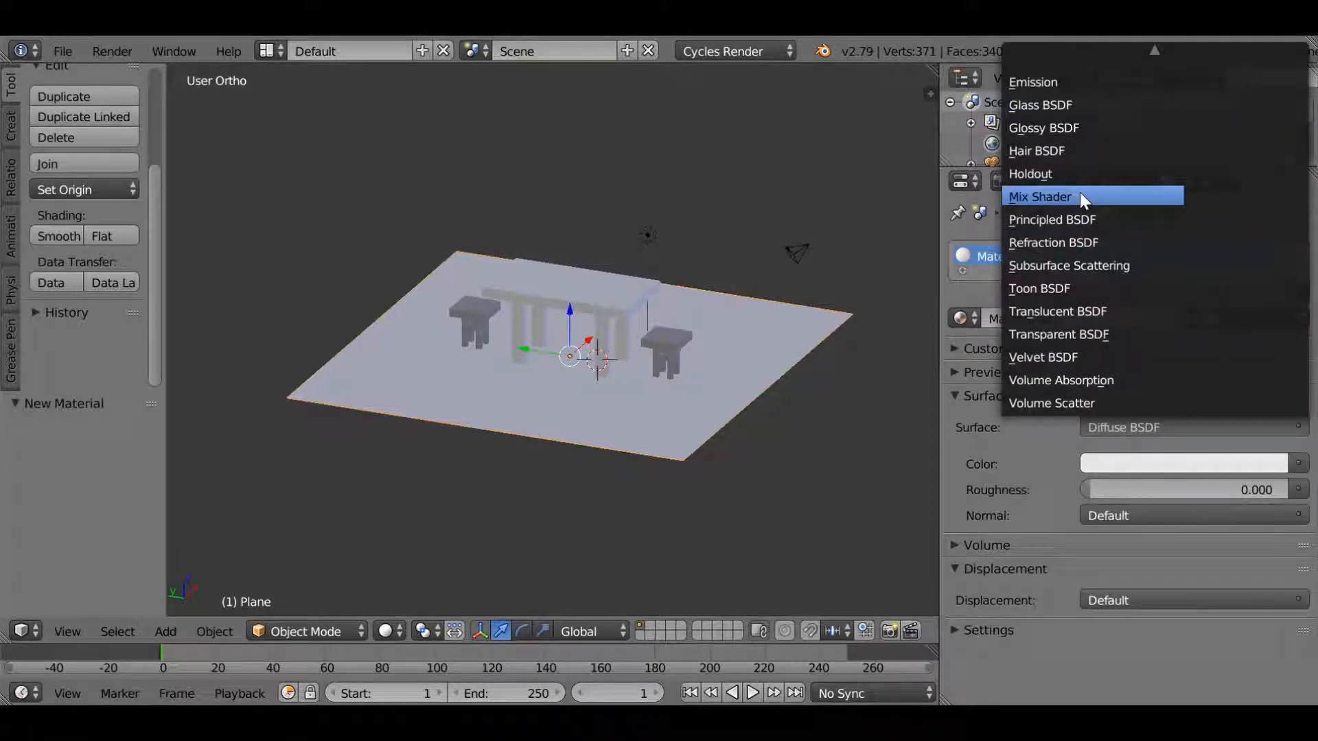
{"action": "left_click", "coordinate": [1016, 129]}
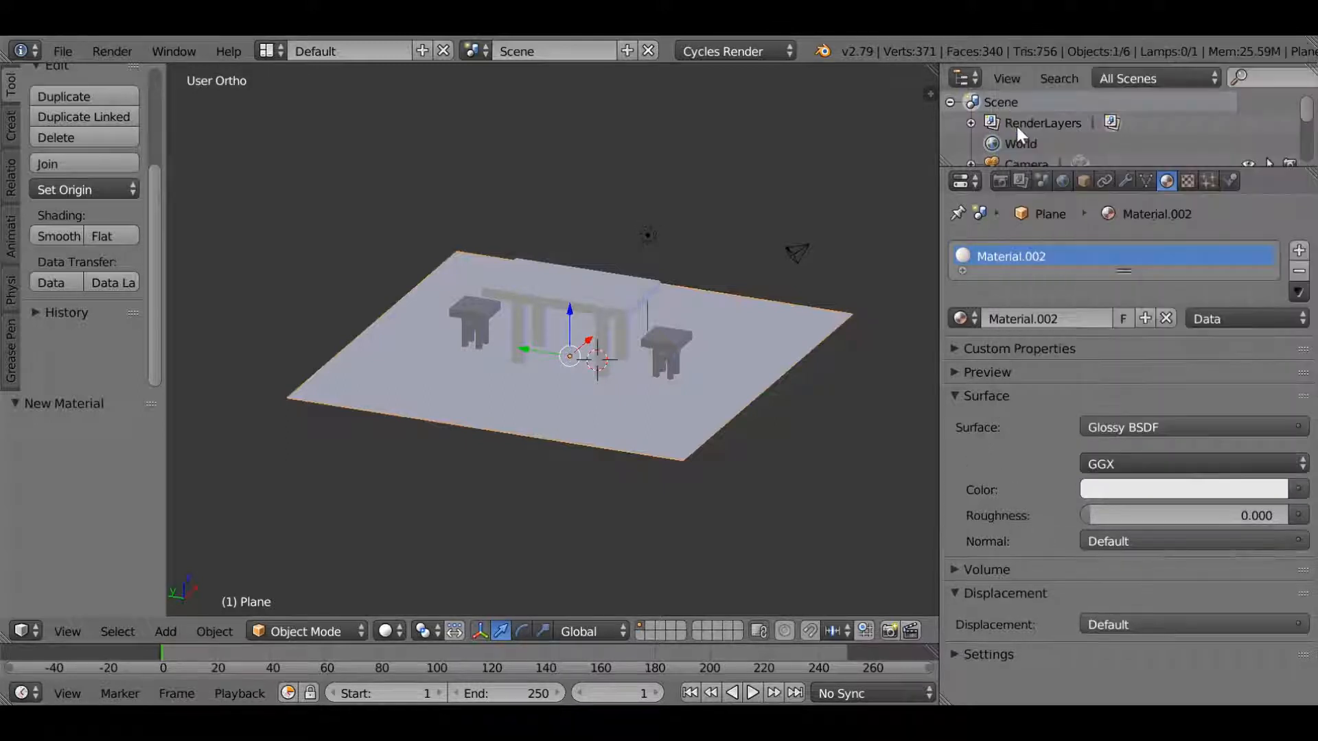
{"action": "left_click", "coordinate": [1122, 490]}
{"action": "left_click_drag", "start_coordinate": [1153, 333], "coordinate": [1120, 313]}
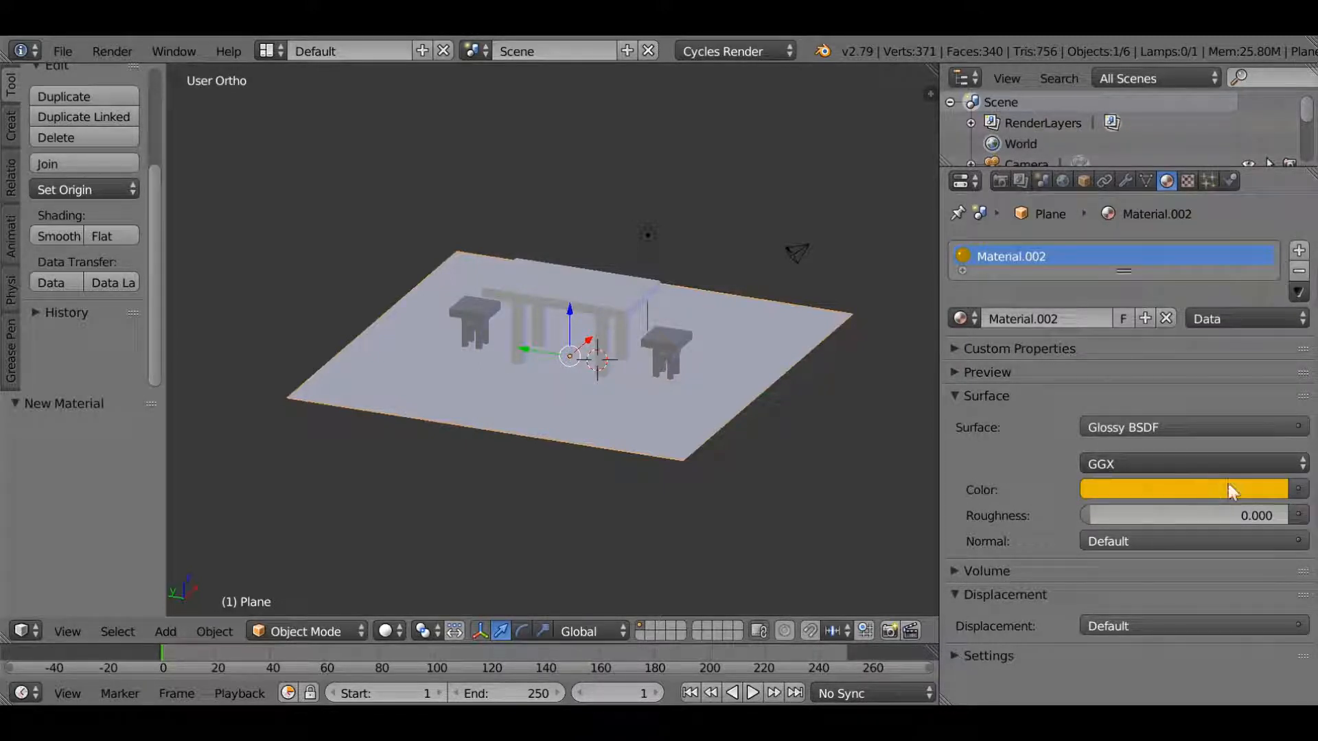
Copy the hex code of the floor material's orange-yellow surface color
{"action": "left_click", "coordinate": [1184, 490]}
{"action": "left_click", "coordinate": [1254, 364]}
{"action": "left_click", "coordinate": [1215, 401]}
{"action": "key", "text": "ctrl+c"}
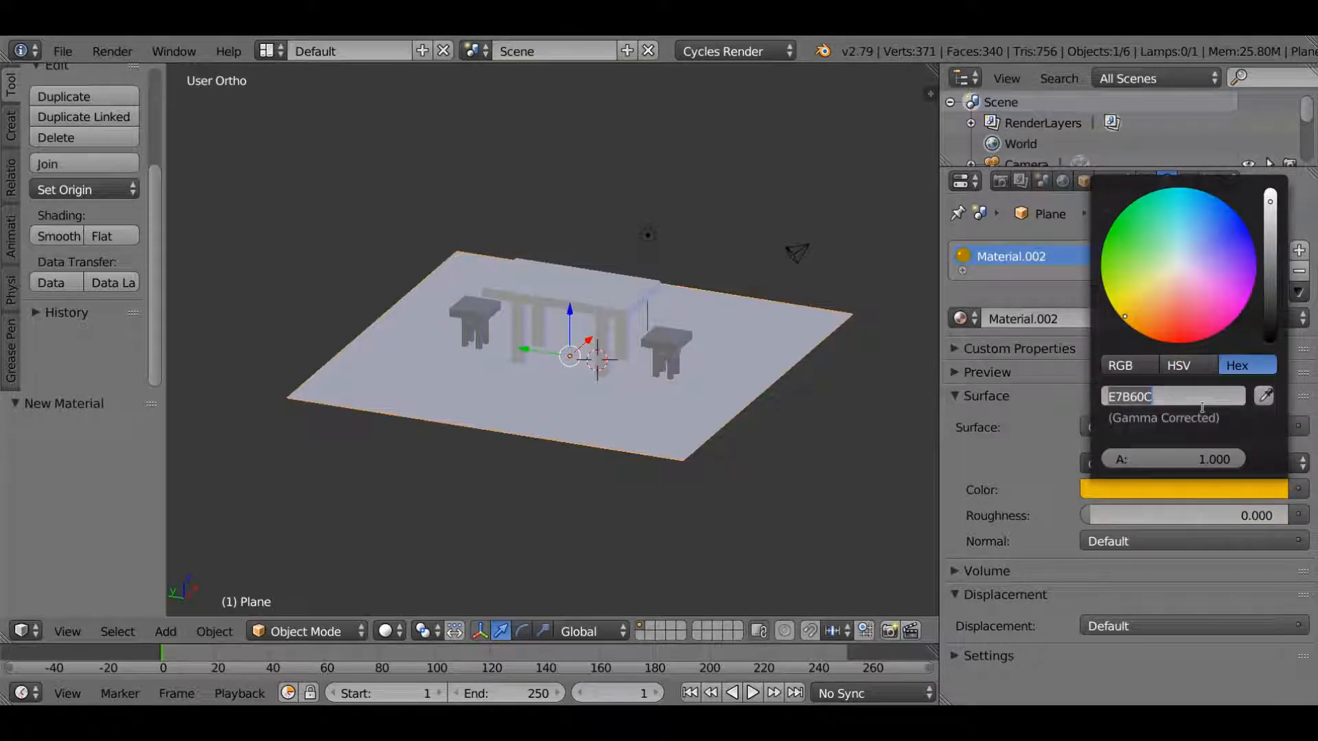
{"action": "left_click", "coordinate": [1028, 655]}
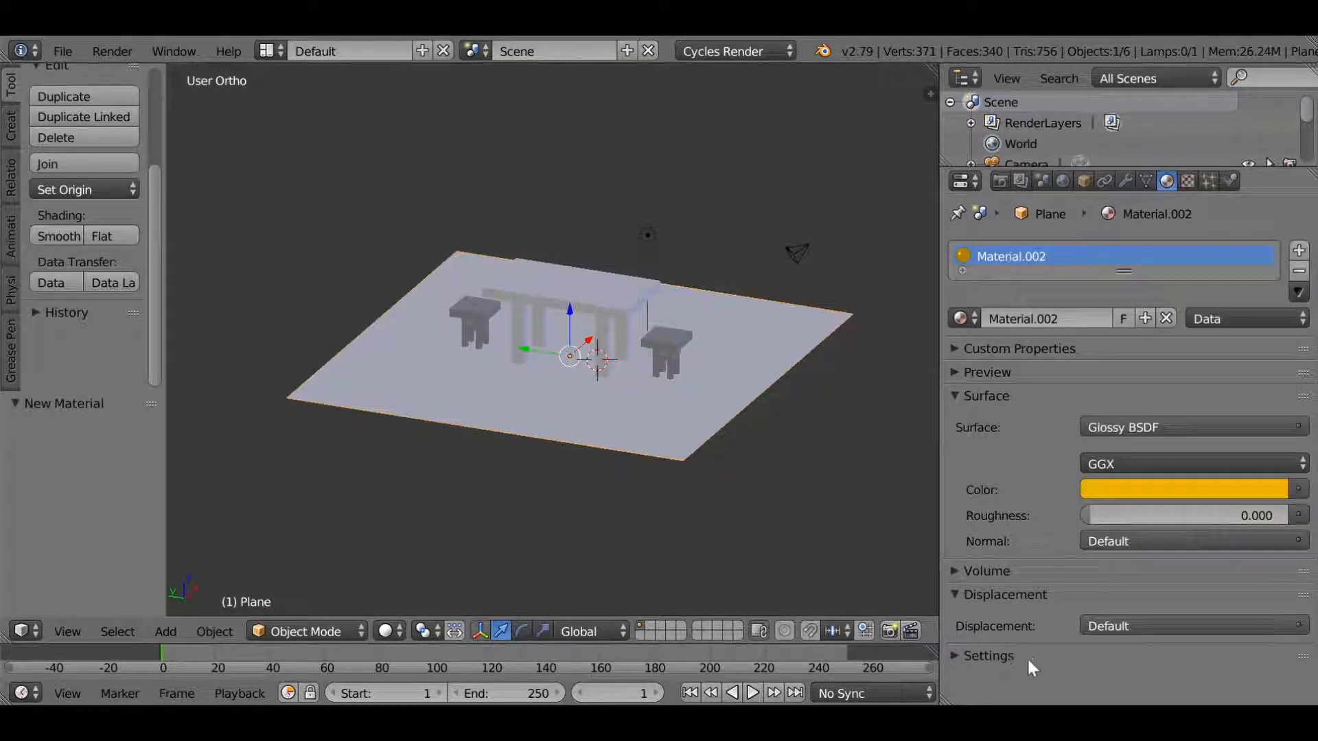
Expand the floor material's settings and set its viewport color to hex E7B60C, matching the surface color
{"action": "left_click", "coordinate": [995, 660]}
{"action": "scroll", "coordinate": [999, 628], "scroll_direction": "down", "scroll_amount": 2}
{"action": "scroll", "coordinate": [999, 625], "scroll_direction": "down", "scroll_amount": 3}
{"action": "left_click", "coordinate": [999, 616]}
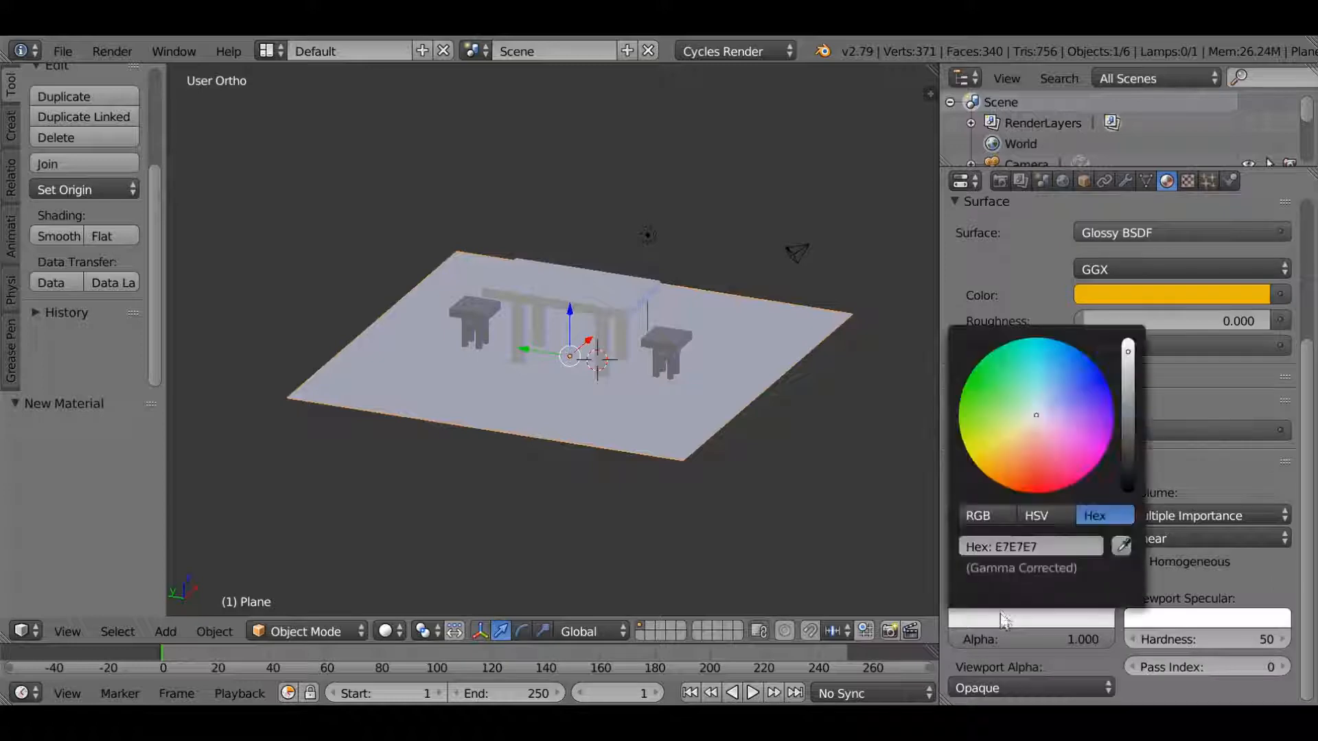
{"action": "left_click", "coordinate": [1063, 549]}
{"action": "key", "text": "ctrl+v"}
{"action": "key", "text": "Return"}
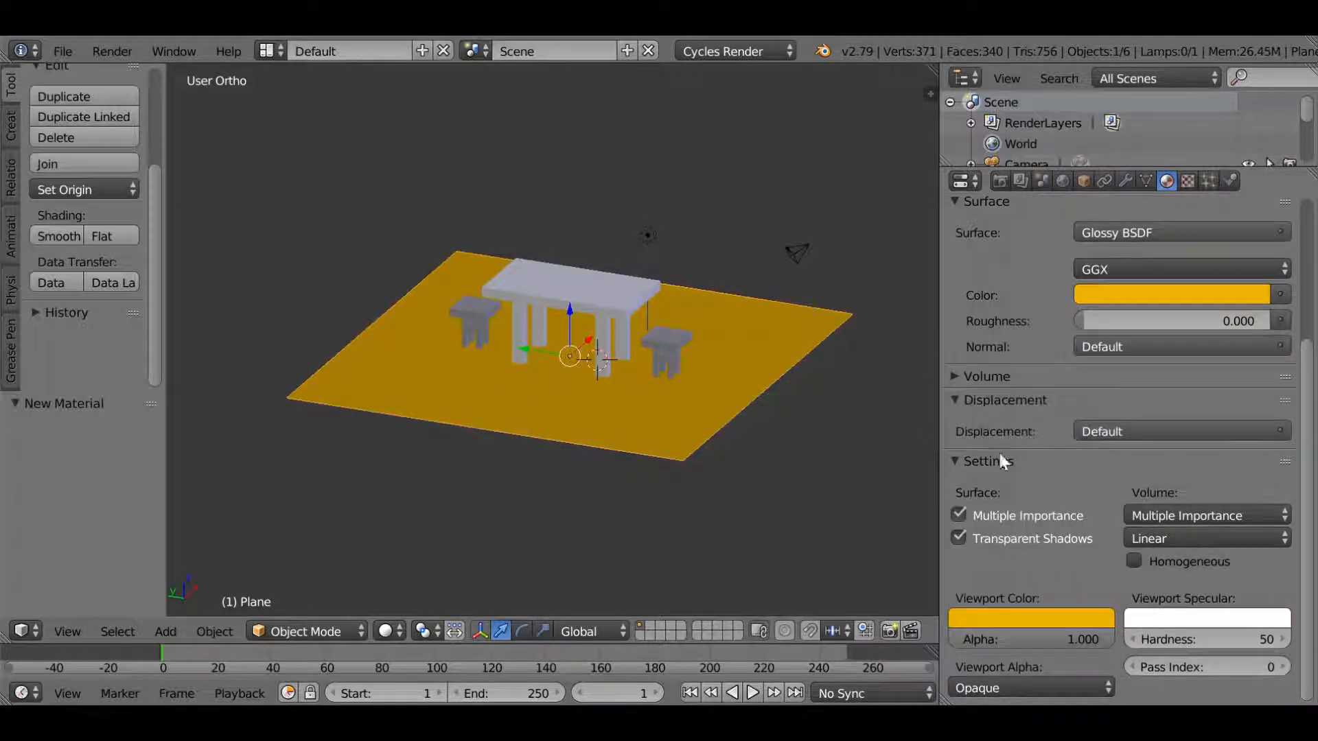
Select the lamp above the table and delete it from the scene
{"action": "middle_click_drag", "start_coordinate": [582, 430], "coordinate": [650, 438]}
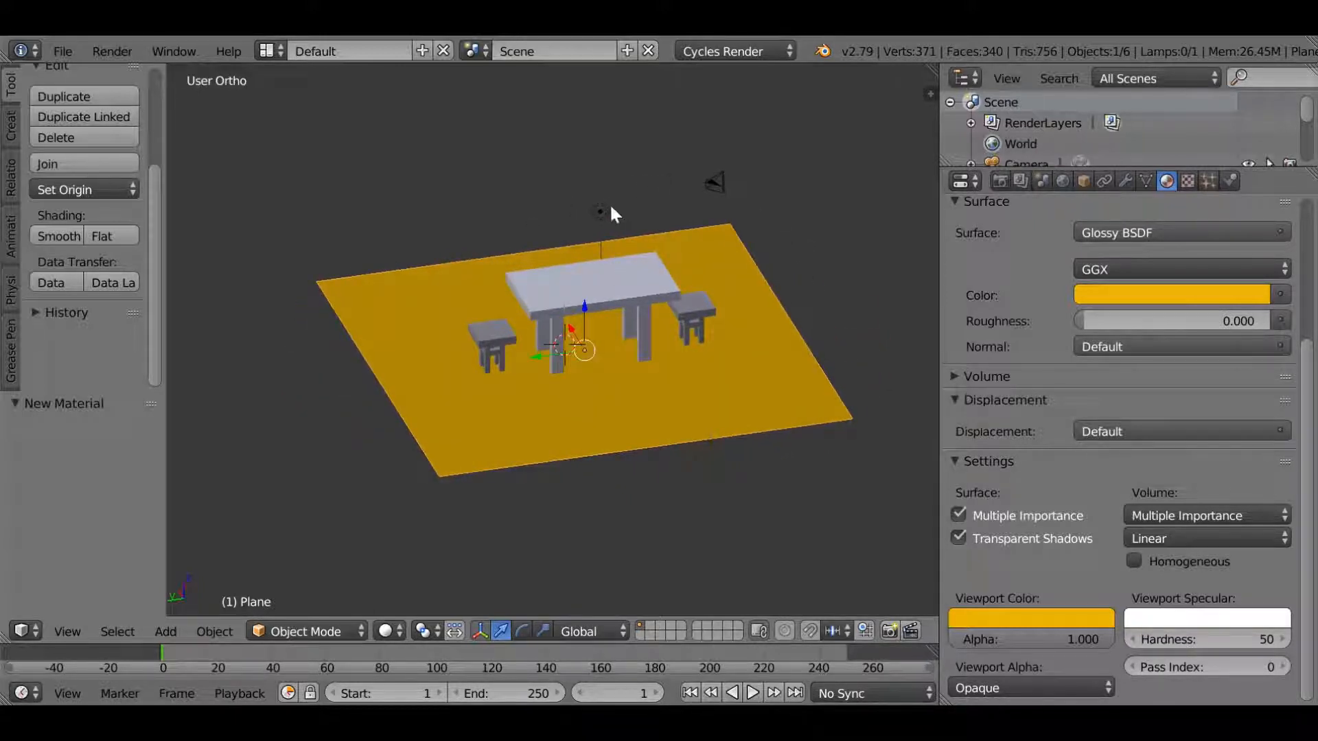
{"action": "right_click", "coordinate": [601, 211]}
{"action": "key", "text": "x"}
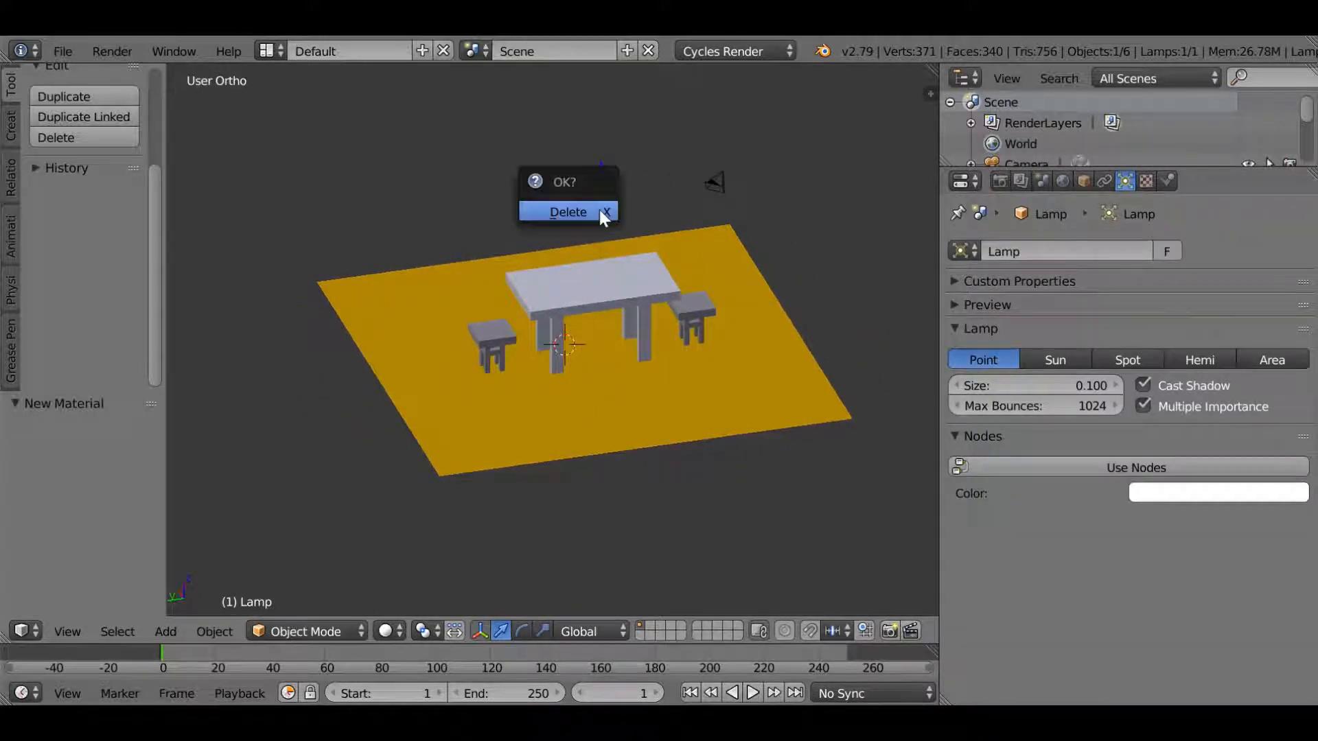
{"action": "left_click", "coordinate": [602, 212]}
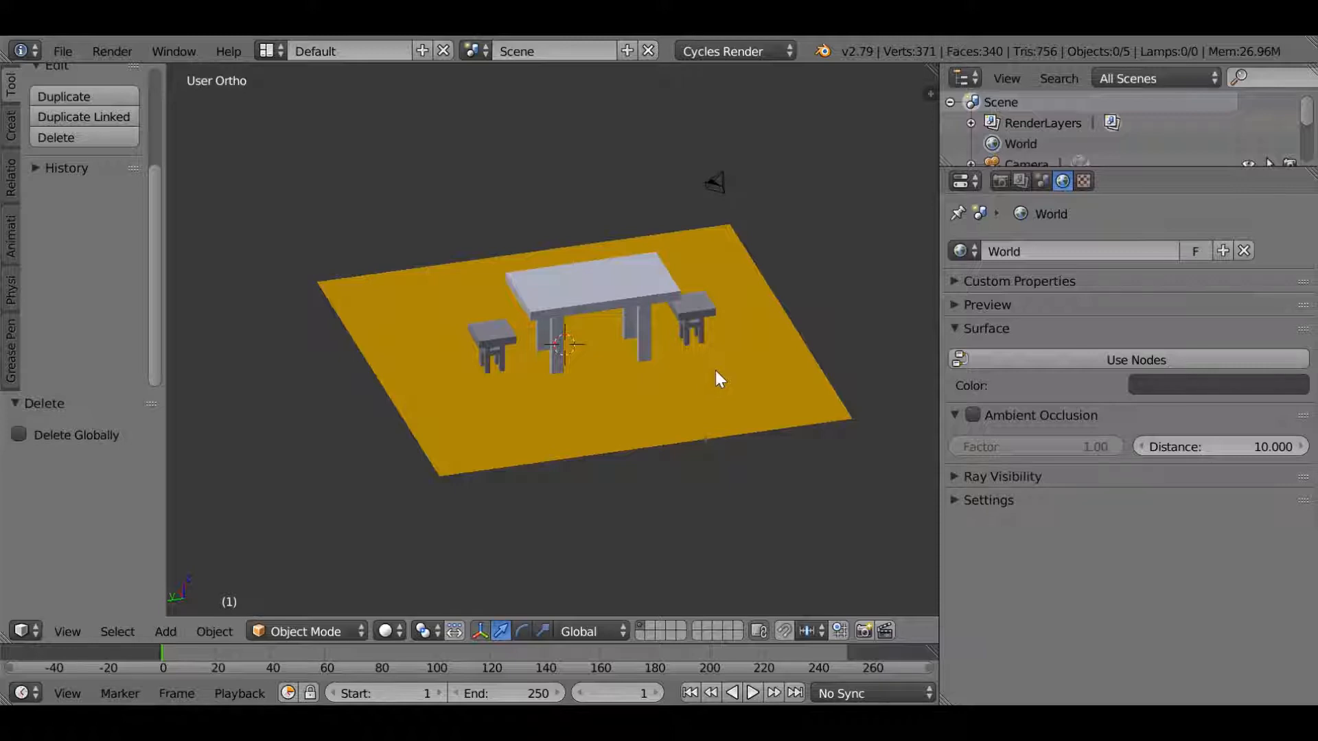
Select the stool at the table's positive Y end and add a new material to it
{"action": "key", "text": "KP_3"}
{"action": "middle_click_drag", "start_coordinate": [670, 368], "coordinate": [671, 433]}
{"action": "right_click", "coordinate": [627, 295]}
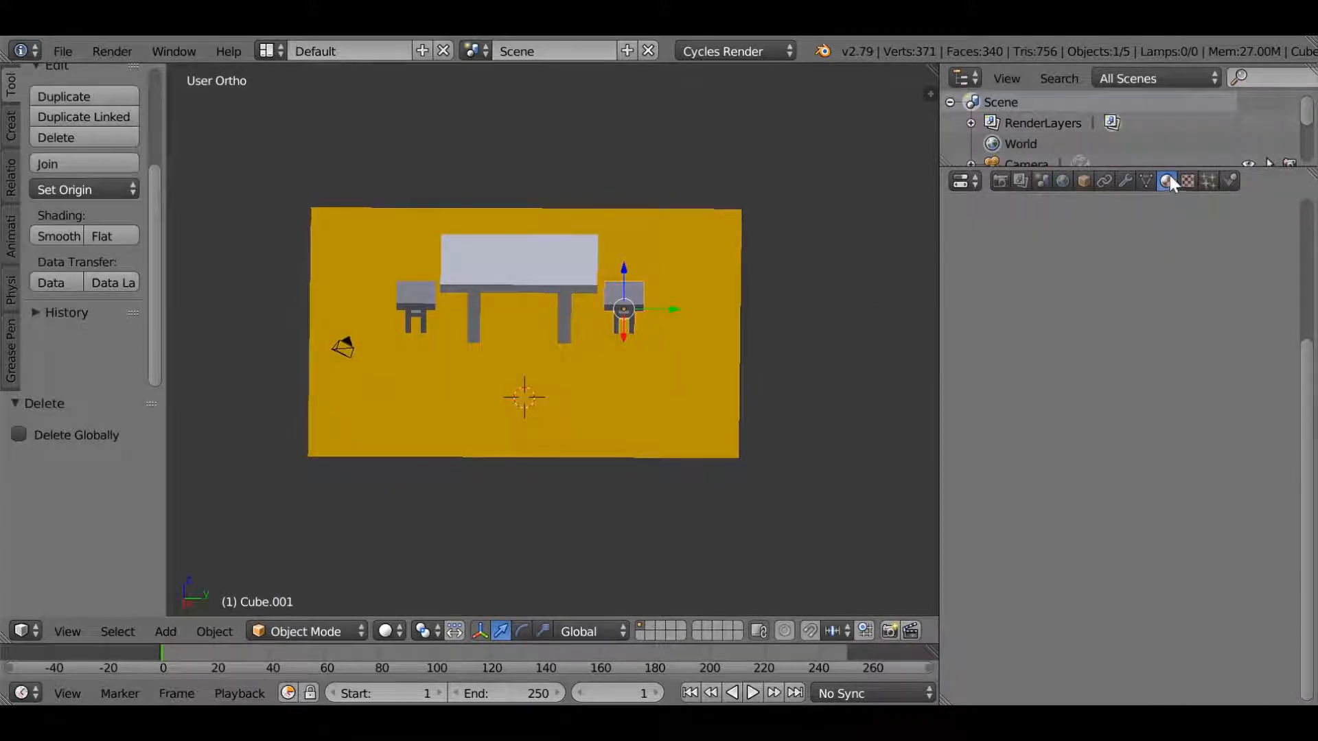
{"action": "middle_click_drag", "start_coordinate": [611, 376], "coordinate": [902, 247]}
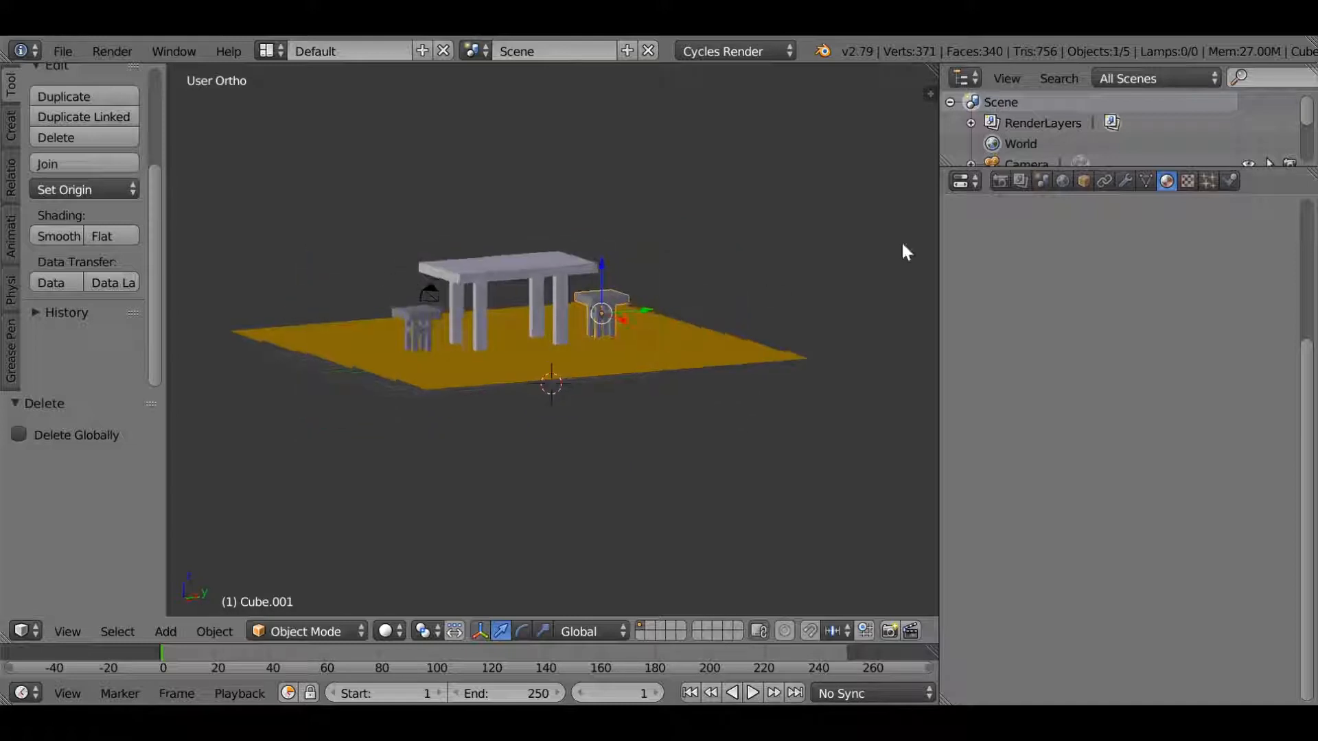
{"action": "left_click", "coordinate": [1185, 182]}
{"action": "left_click", "coordinate": [1167, 181]}
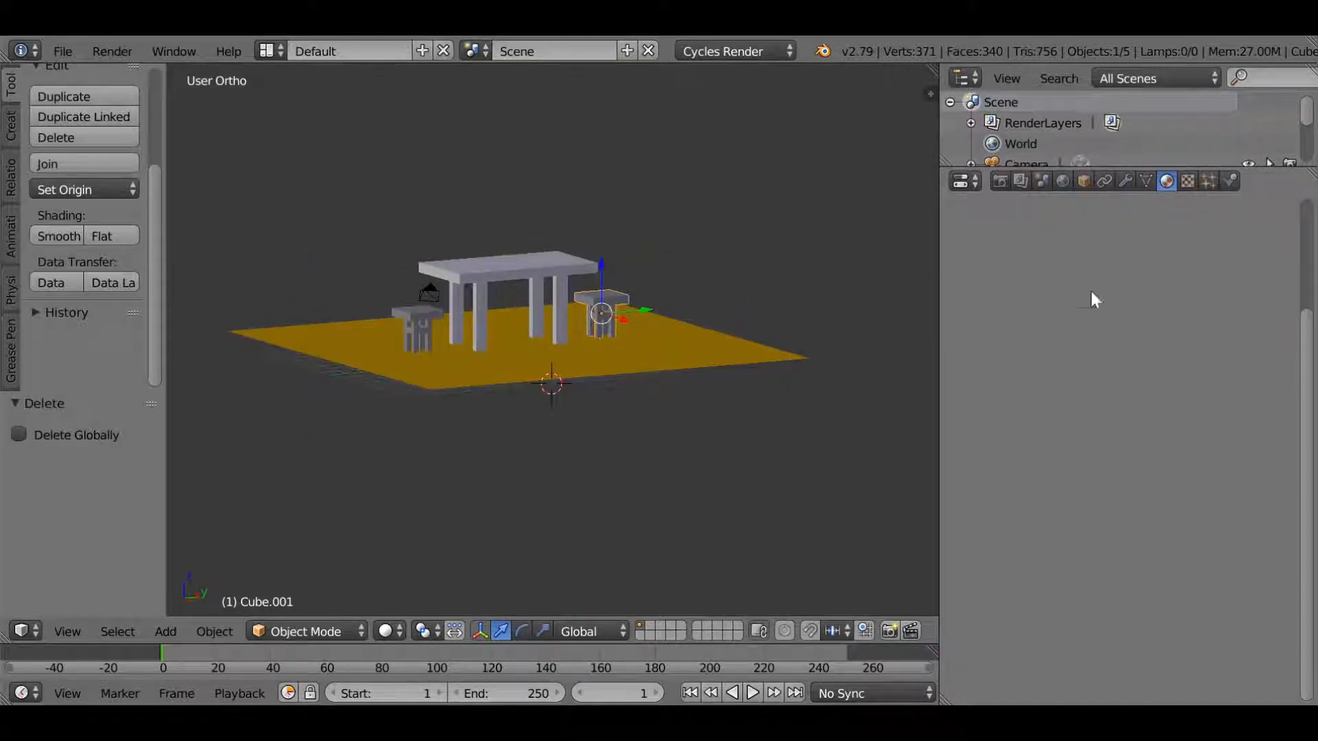
{"action": "left_click", "coordinate": [1055, 317]}
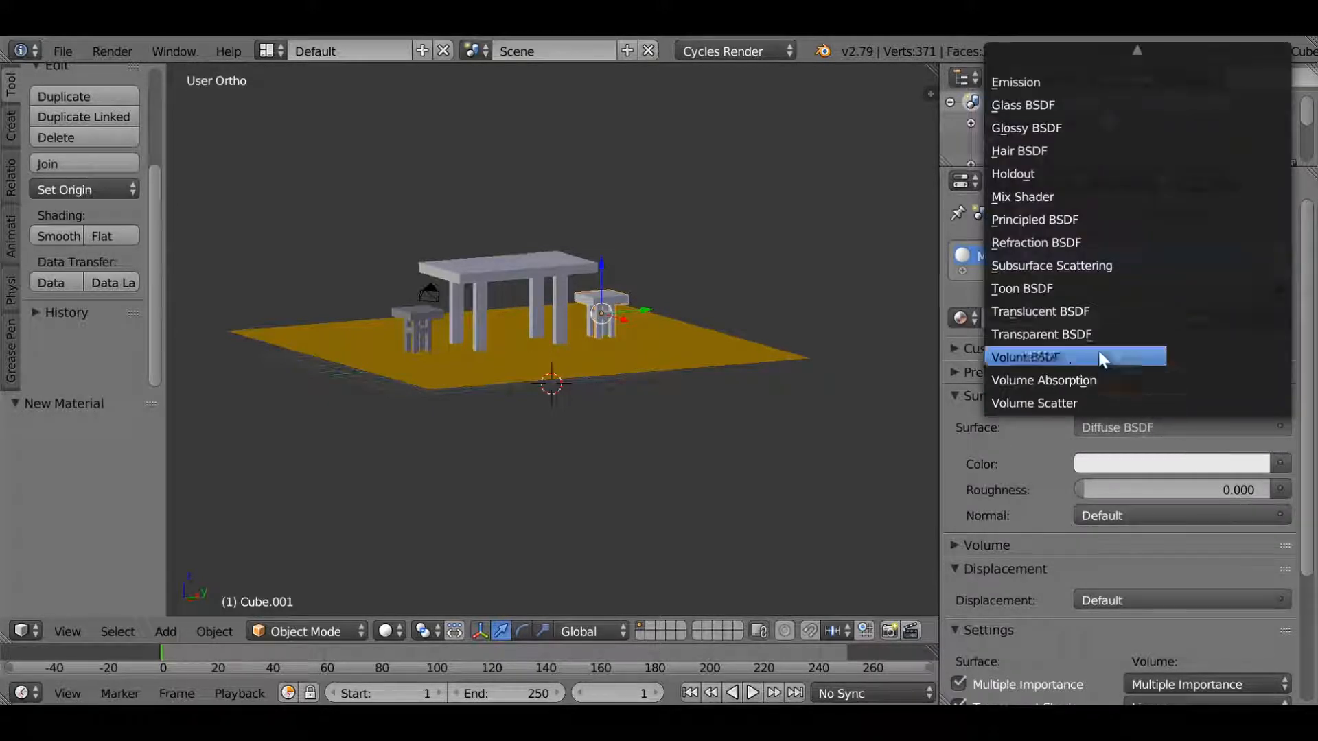
Set this stool material's surface shader to Toon BSDF and its color to blue, hex 0DA2E7
{"action": "left_click", "coordinate": [1020, 287]}
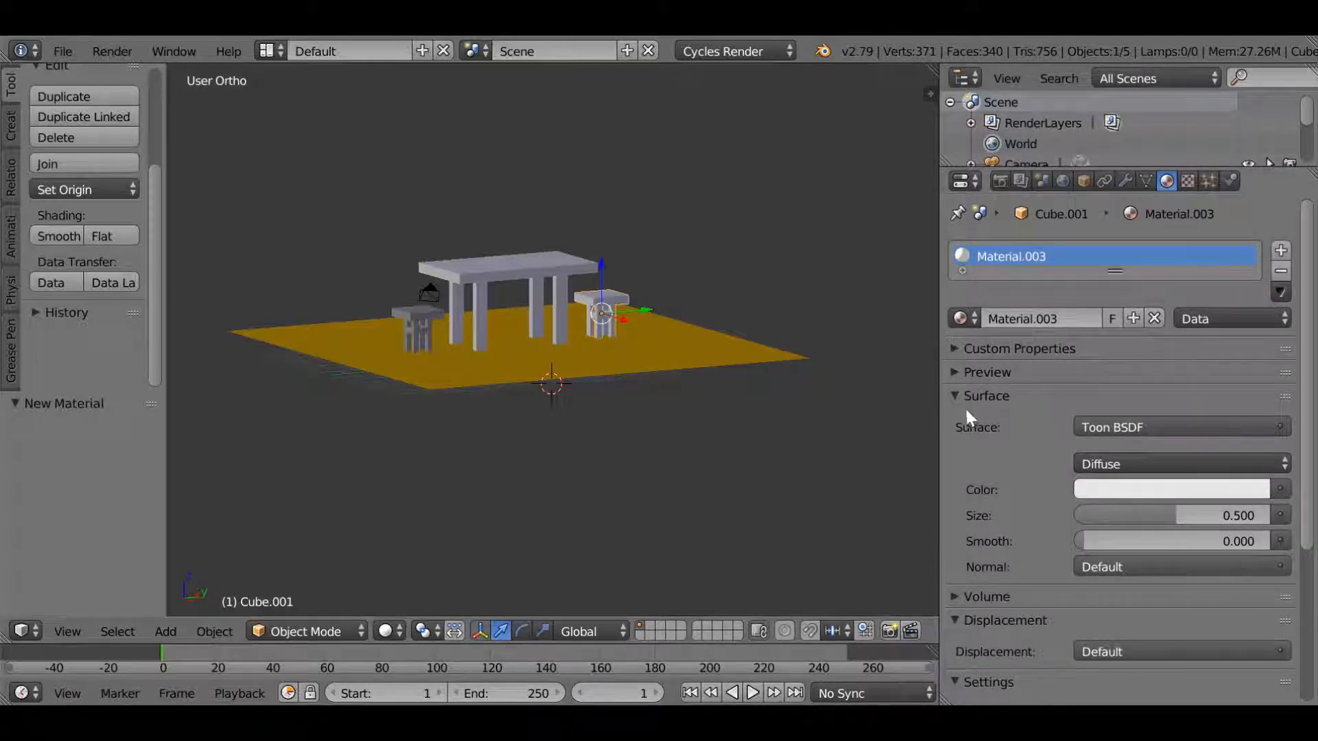
{"action": "left_click", "coordinate": [1113, 494]}
{"action": "mouse_move", "coordinate": [1105, 330]}
{"action": "left_mouse_down"}
{"action": "mouse_move", "coordinate": [1133, 340]}
{"action": "mouse_move", "coordinate": [1194, 322]}
{"action": "mouse_move", "coordinate": [1222, 295]}
{"action": "mouse_move", "coordinate": [1229, 234]}
{"action": "mouse_move", "coordinate": [1173, 190]}
{"action": "mouse_move", "coordinate": [1184, 196]}
{"action": "left_mouse_up"}
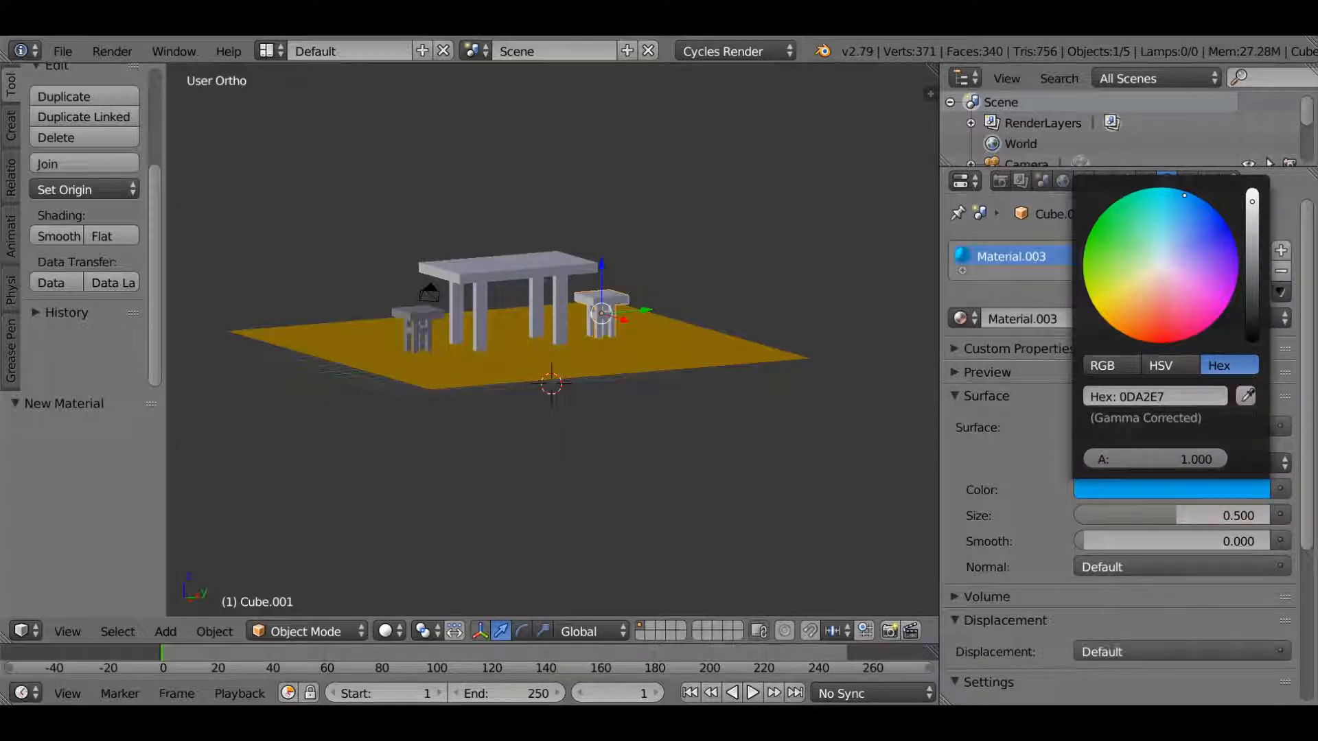
Copy the hex code of the Toon BSDF stool material's blue color
{"action": "right_click", "coordinate": [423, 319]}
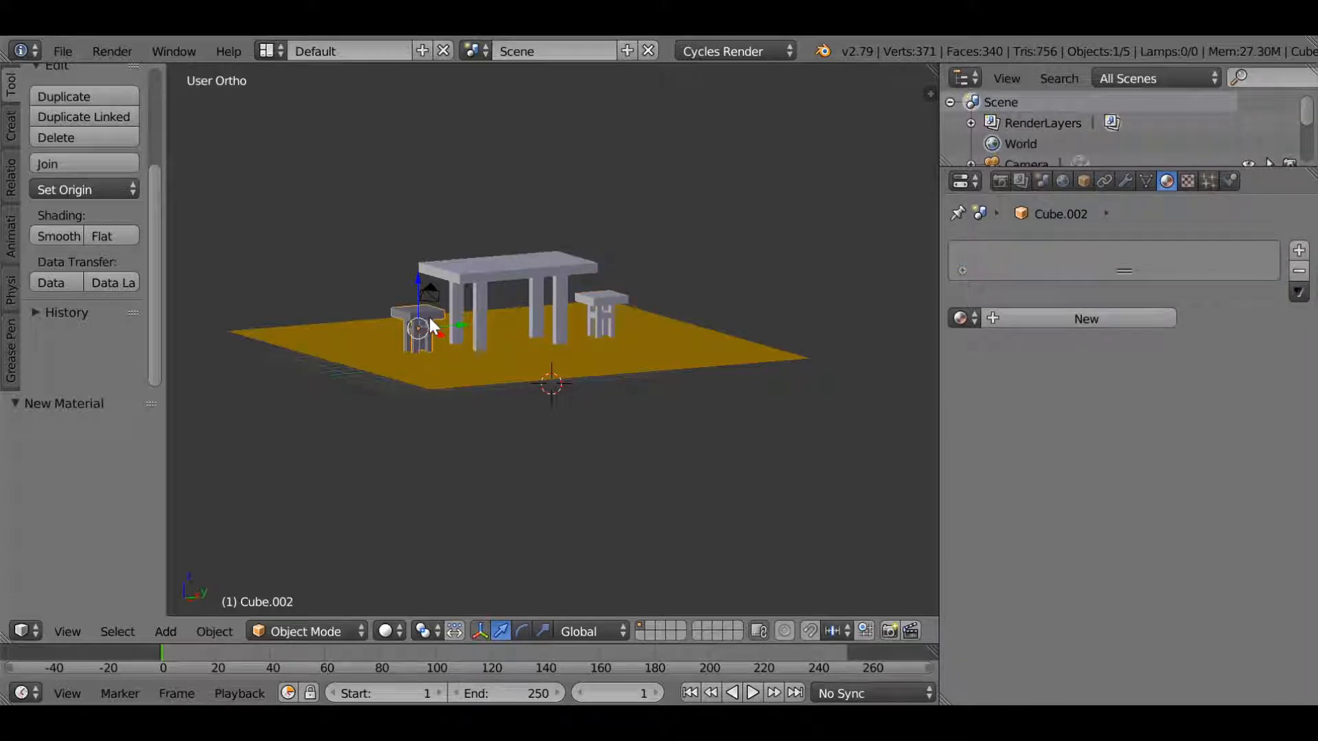
{"action": "right_click", "coordinate": [617, 310]}
{"action": "left_click", "coordinate": [1151, 490]}
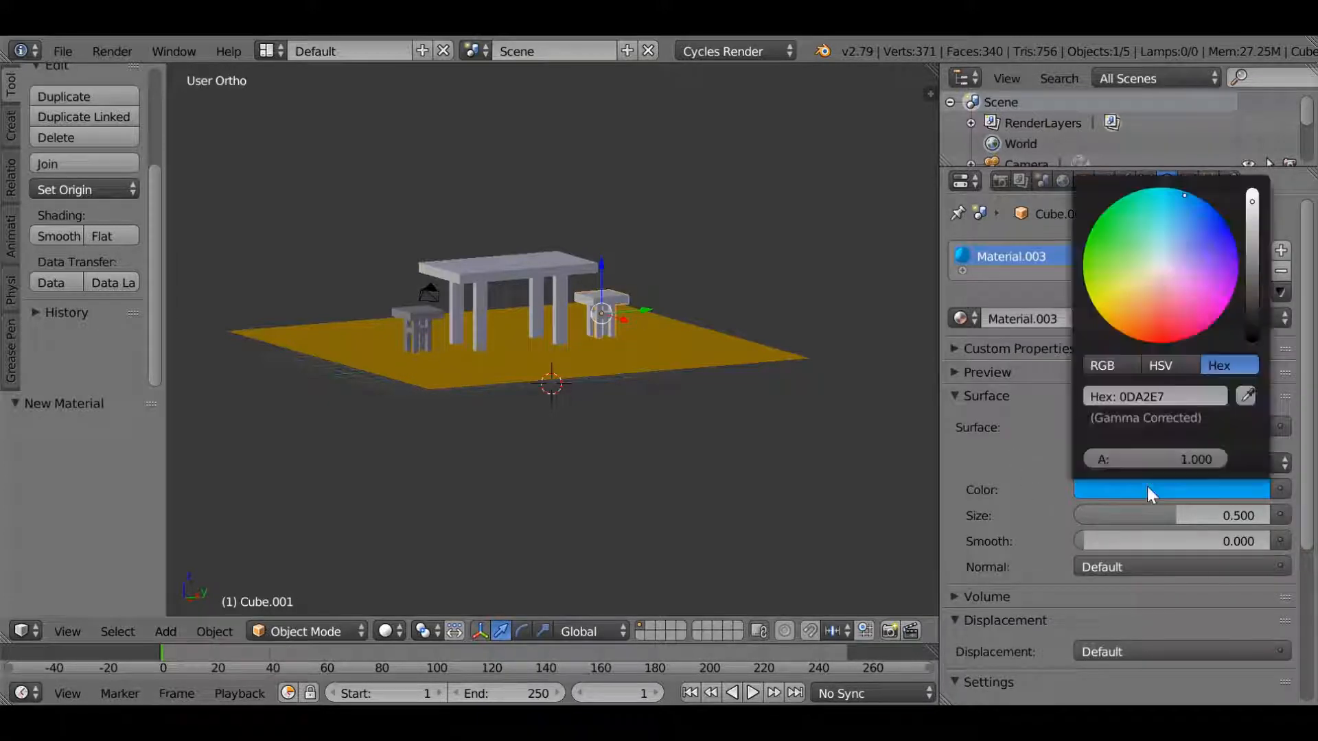
{"action": "right_click", "coordinate": [1167, 401]}
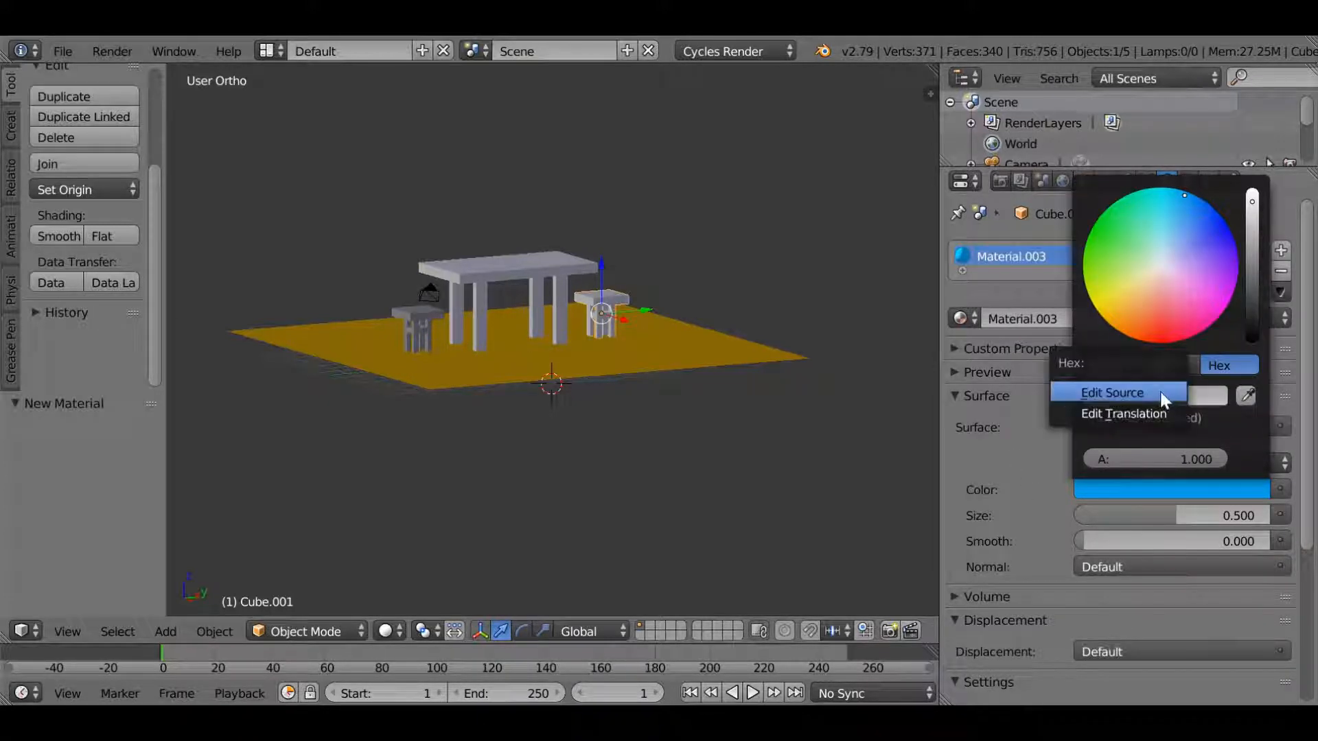
{"action": "left_click", "coordinate": [1202, 407]}
{"action": "left_click", "coordinate": [1204, 403]}
{"action": "key", "text": "ctrl+c"}
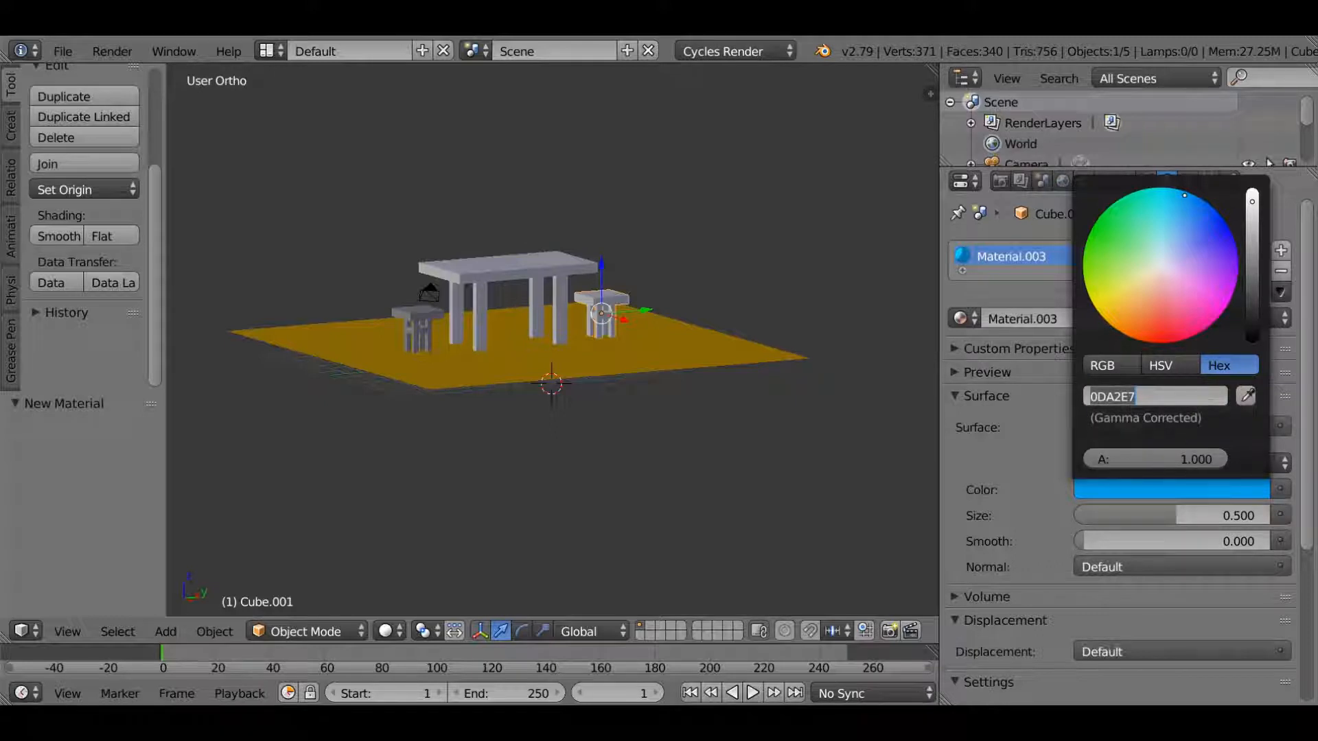
{"action": "key", "text": "Return"}
Set the same stool material's viewport color to the copied hex 0DA2E7
{"action": "scroll", "coordinate": [1014, 565], "scroll_direction": "down", "scroll_amount": 8}
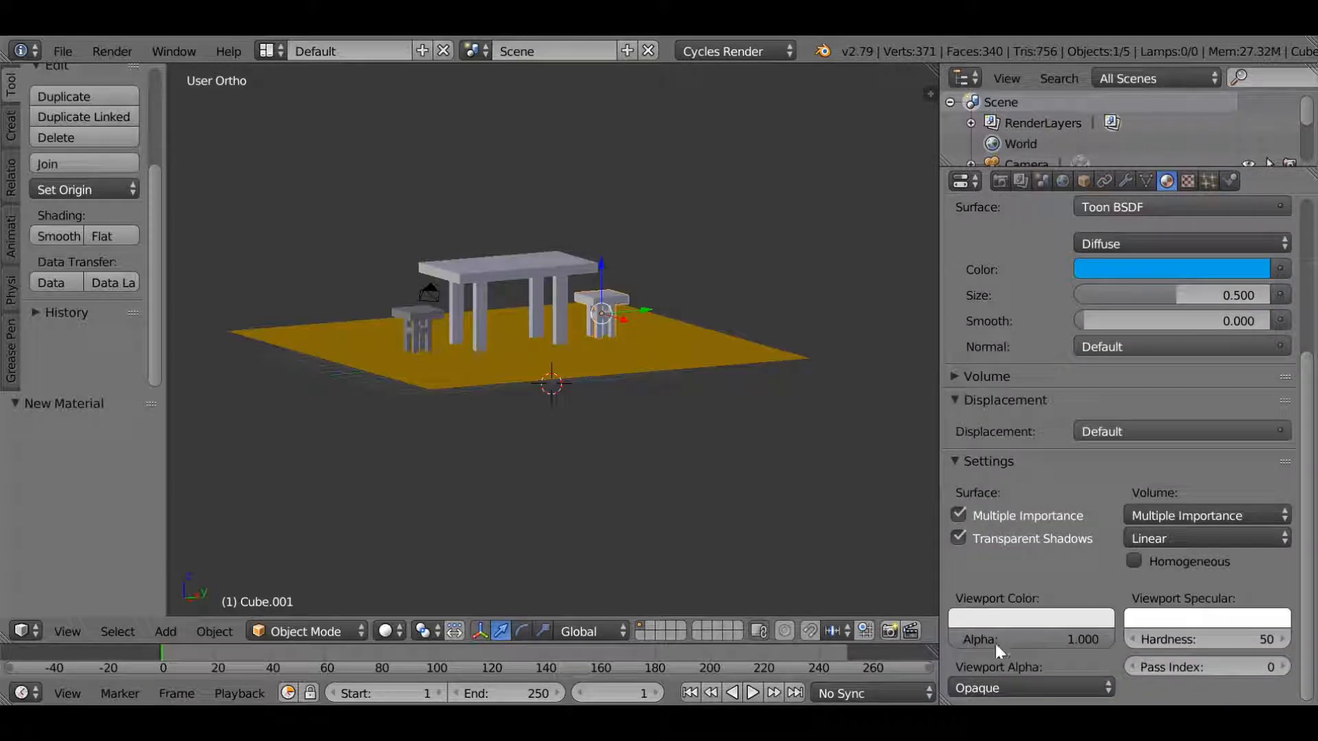
{"action": "left_click", "coordinate": [1006, 619]}
{"action": "left_click", "coordinate": [1088, 543]}
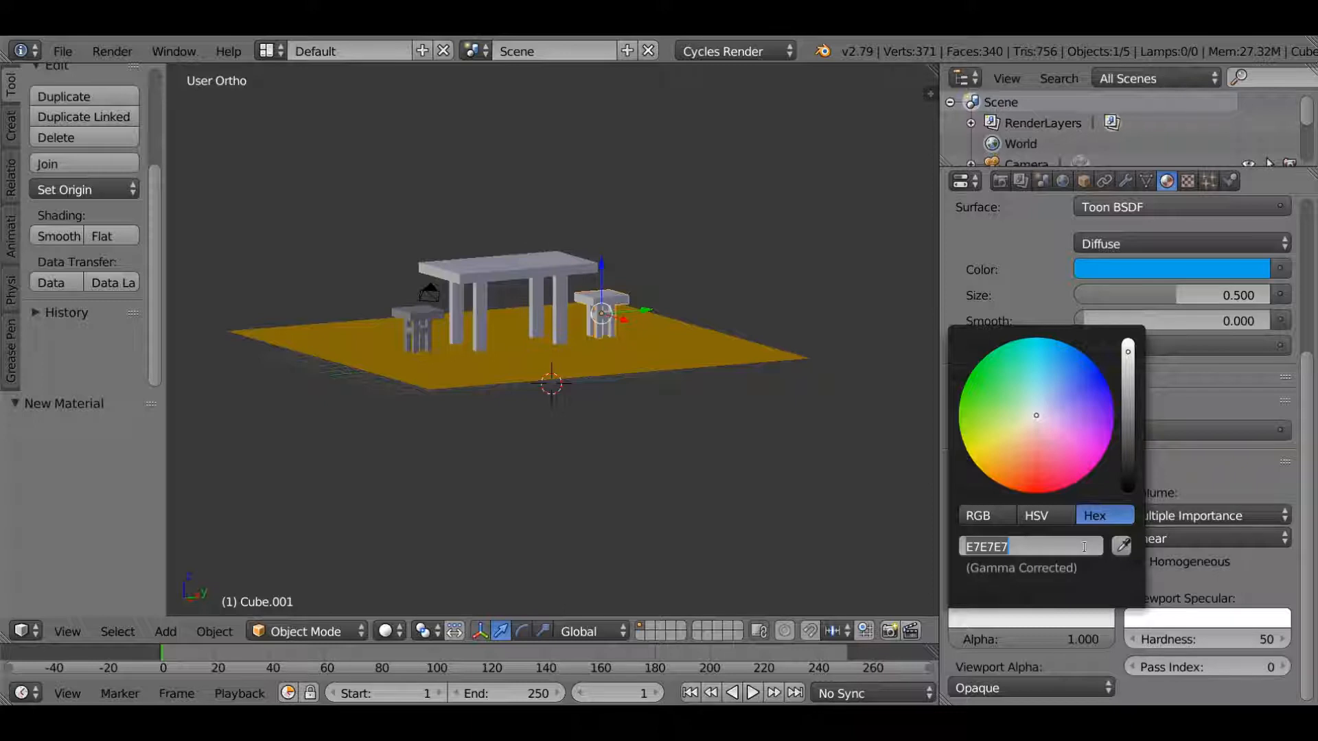
{"action": "key", "text": "ctrl+v"}
{"action": "key", "text": "Return"}
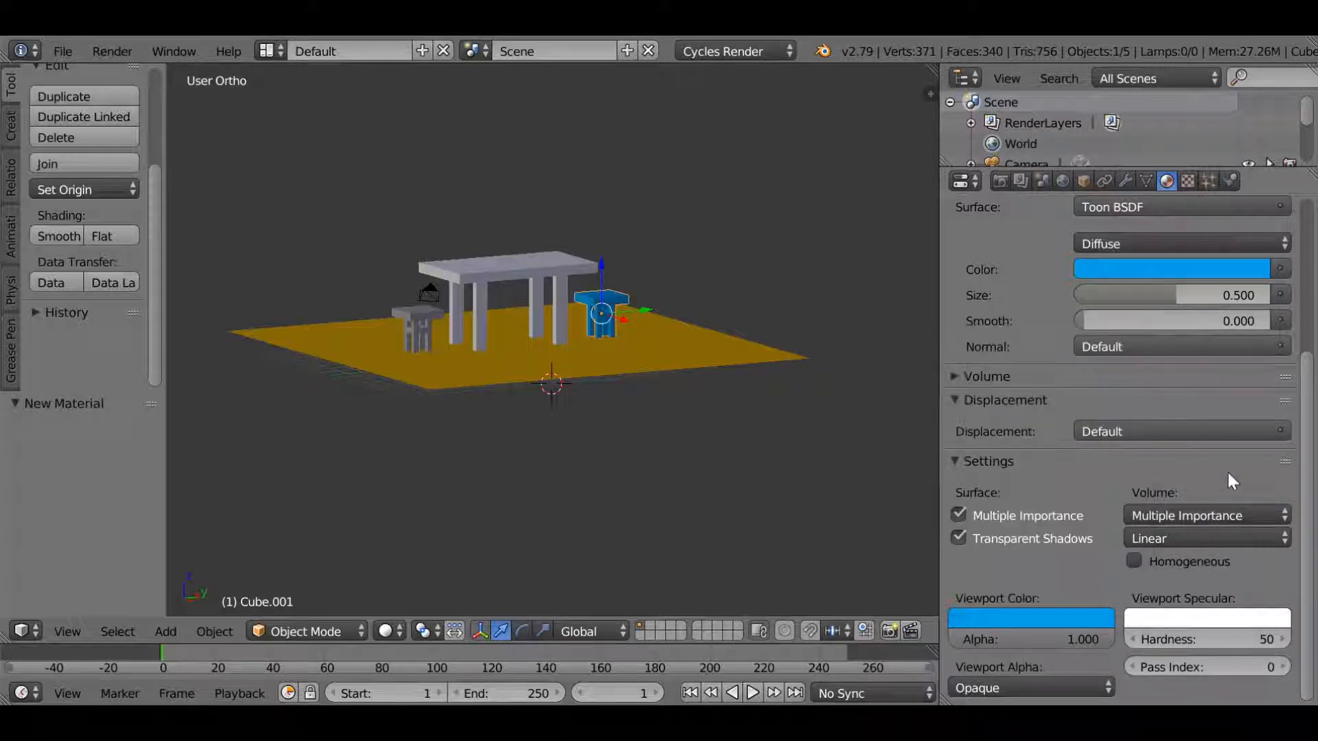
Select the uncolored stool, add a new material to it and set its surface shader to Hair BSDF
{"action": "right_click", "coordinate": [440, 323]}
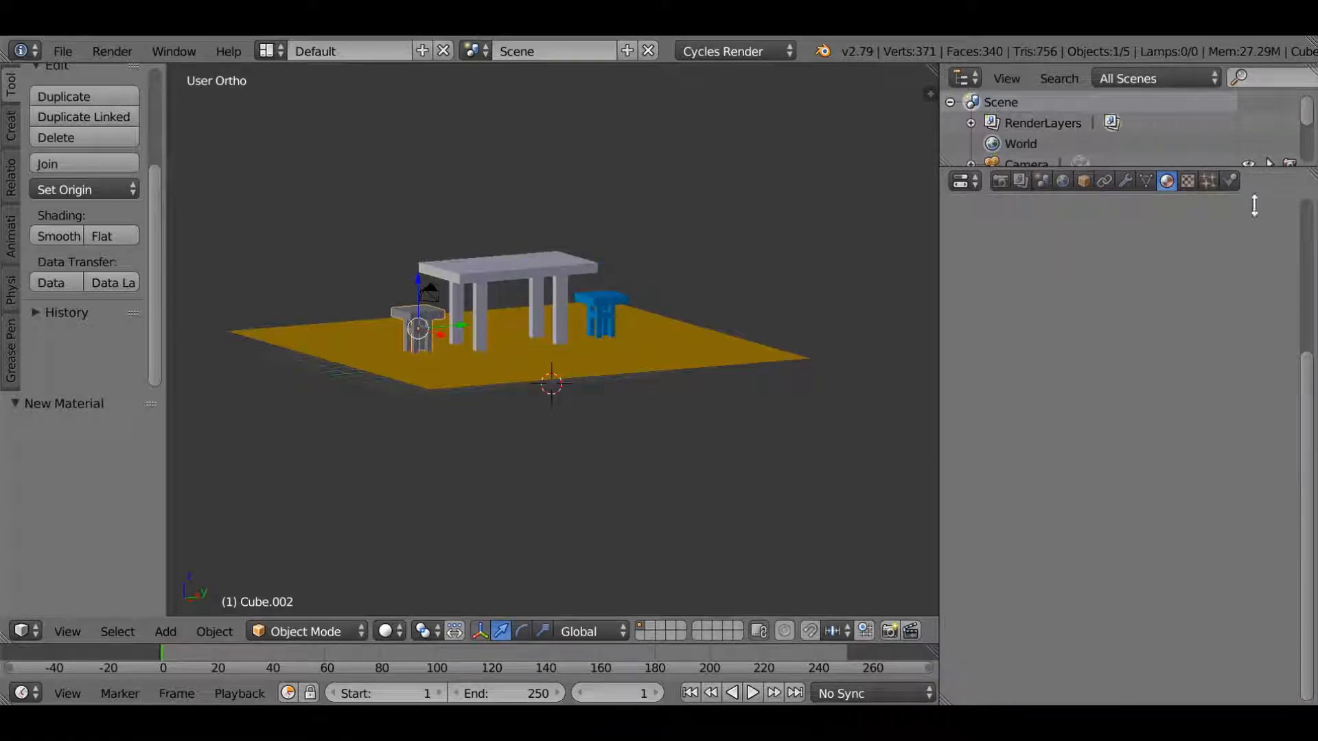
{"action": "scroll", "coordinate": [1094, 466], "scroll_direction": "up", "scroll_amount": 2}
{"action": "left_click", "coordinate": [1061, 320]}
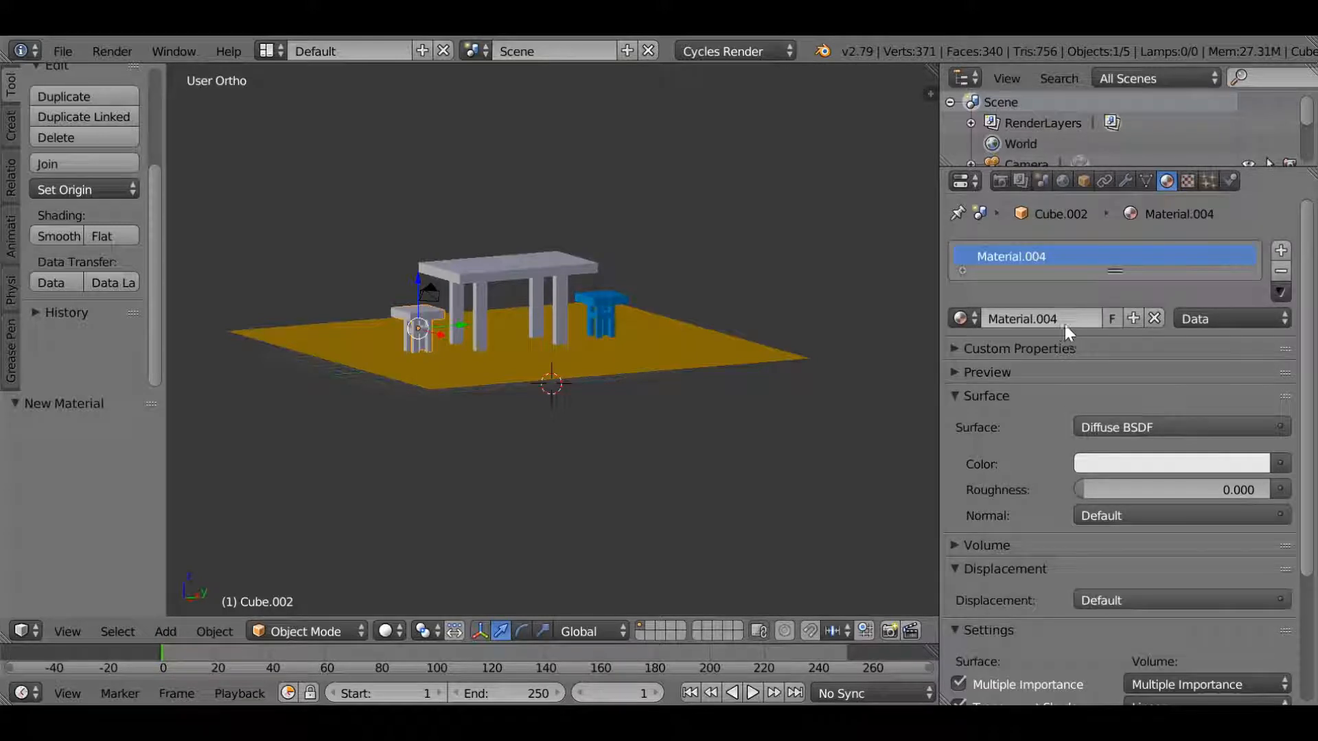
{"action": "left_click", "coordinate": [1138, 427]}
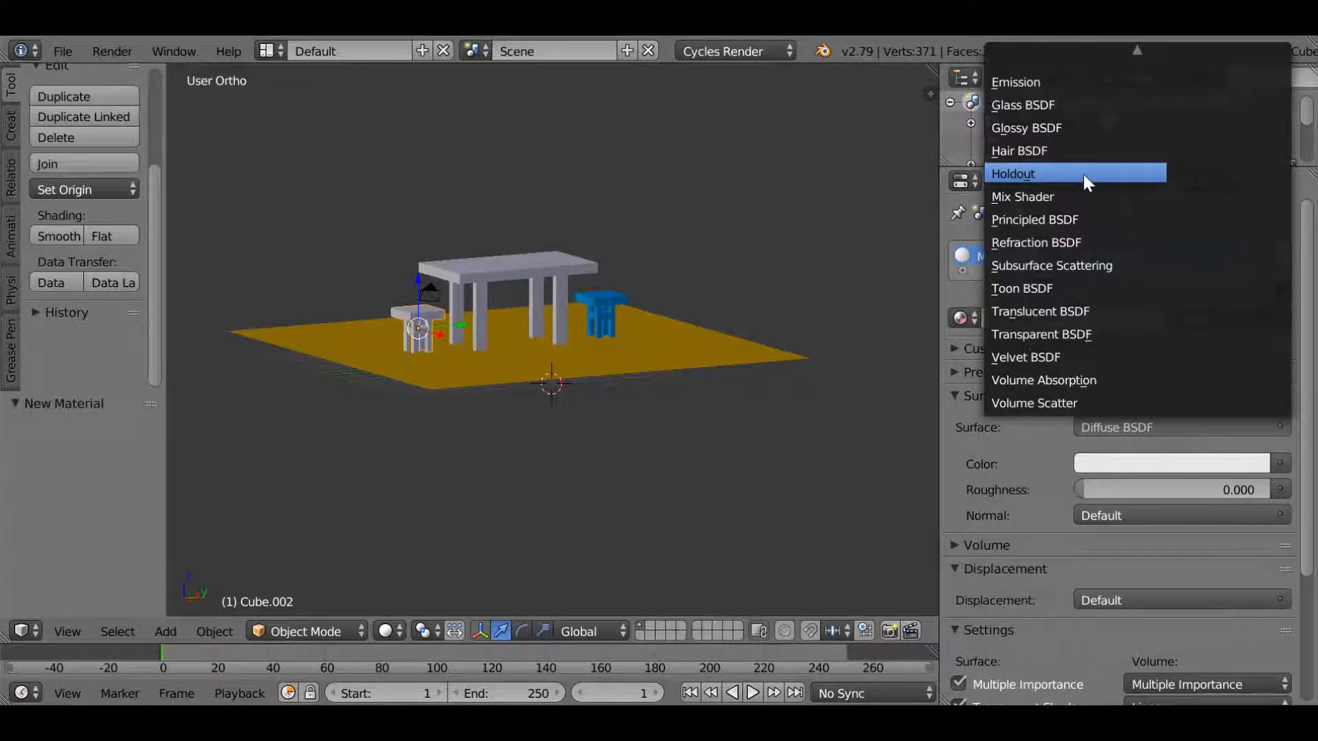
{"action": "left_click", "coordinate": [1089, 152]}
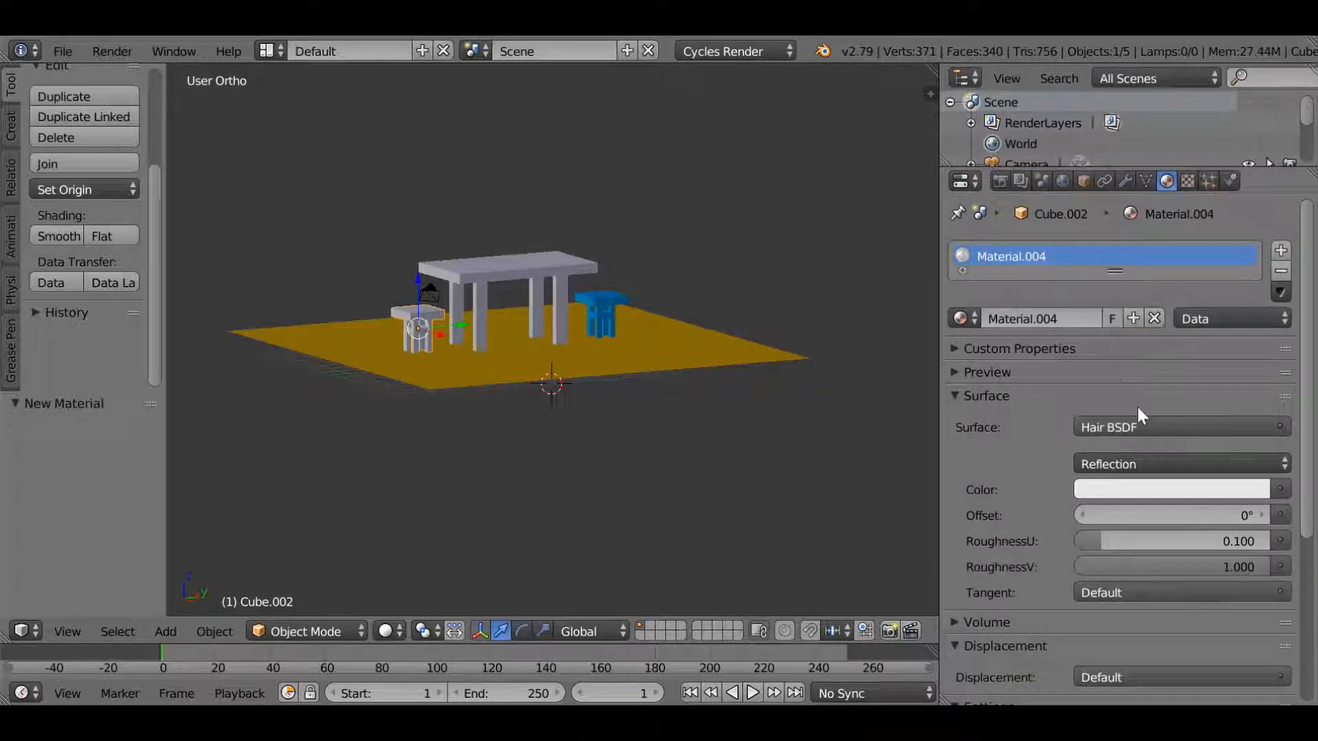
Set the second stool material's color to bright green, hex 02E700, and copy its hex code
{"action": "left_click", "coordinate": [1143, 490]}
{"action": "left_click_drag", "start_coordinate": [1160, 317], "coordinate": [1092, 226]}
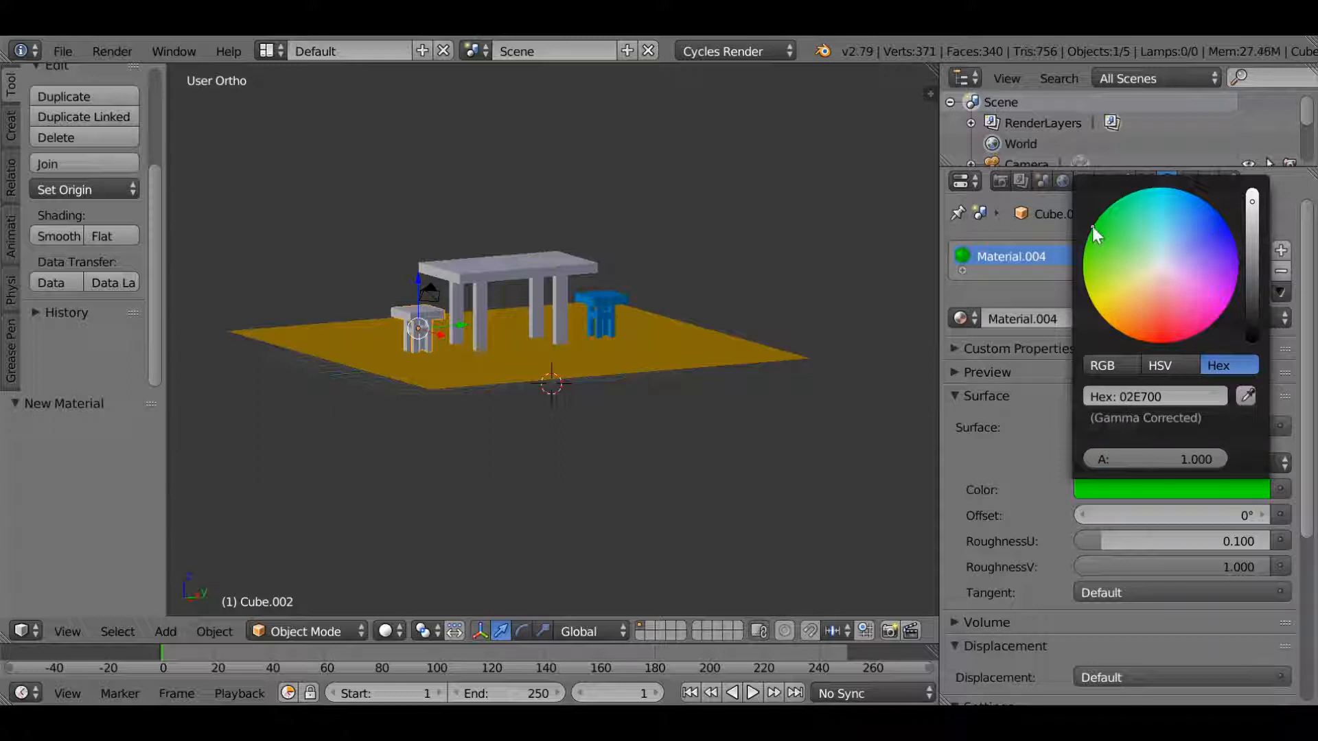
{"action": "left_click", "coordinate": [1199, 394]}
{"action": "key", "text": "ctrl+c"}
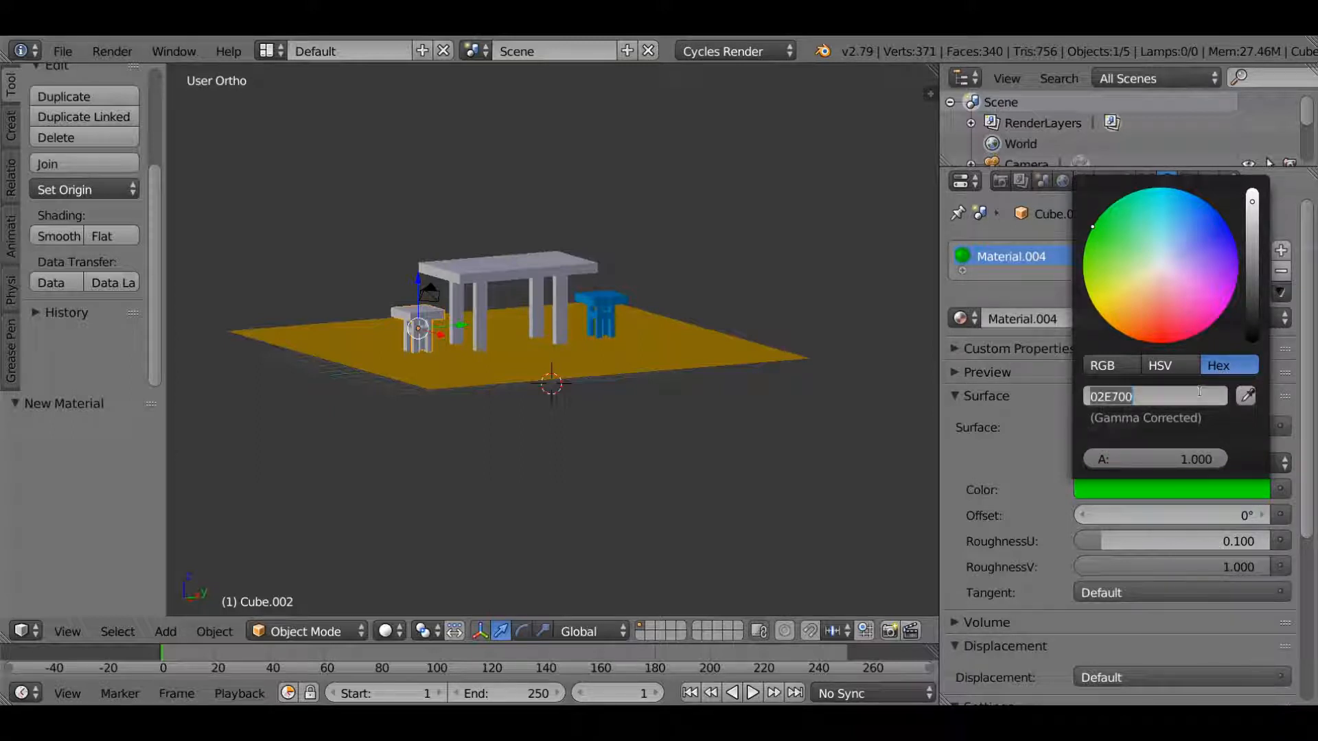
{"action": "key", "text": "Return"}
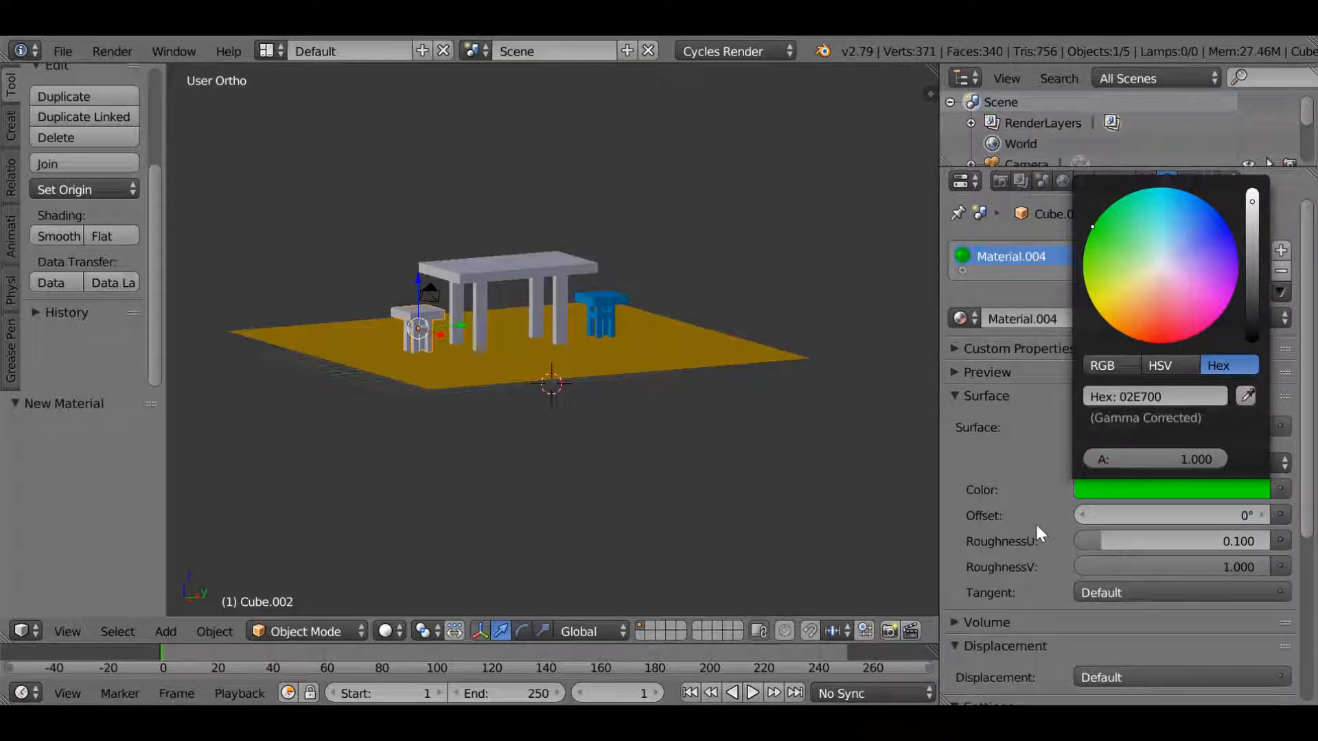
Set the second stool material's viewport color to the copied hex 02E700
{"action": "scroll", "coordinate": [956, 533], "scroll_direction": "down", "scroll_amount": 5}
{"action": "scroll", "coordinate": [997, 634], "scroll_direction": "down", "scroll_amount": 3}
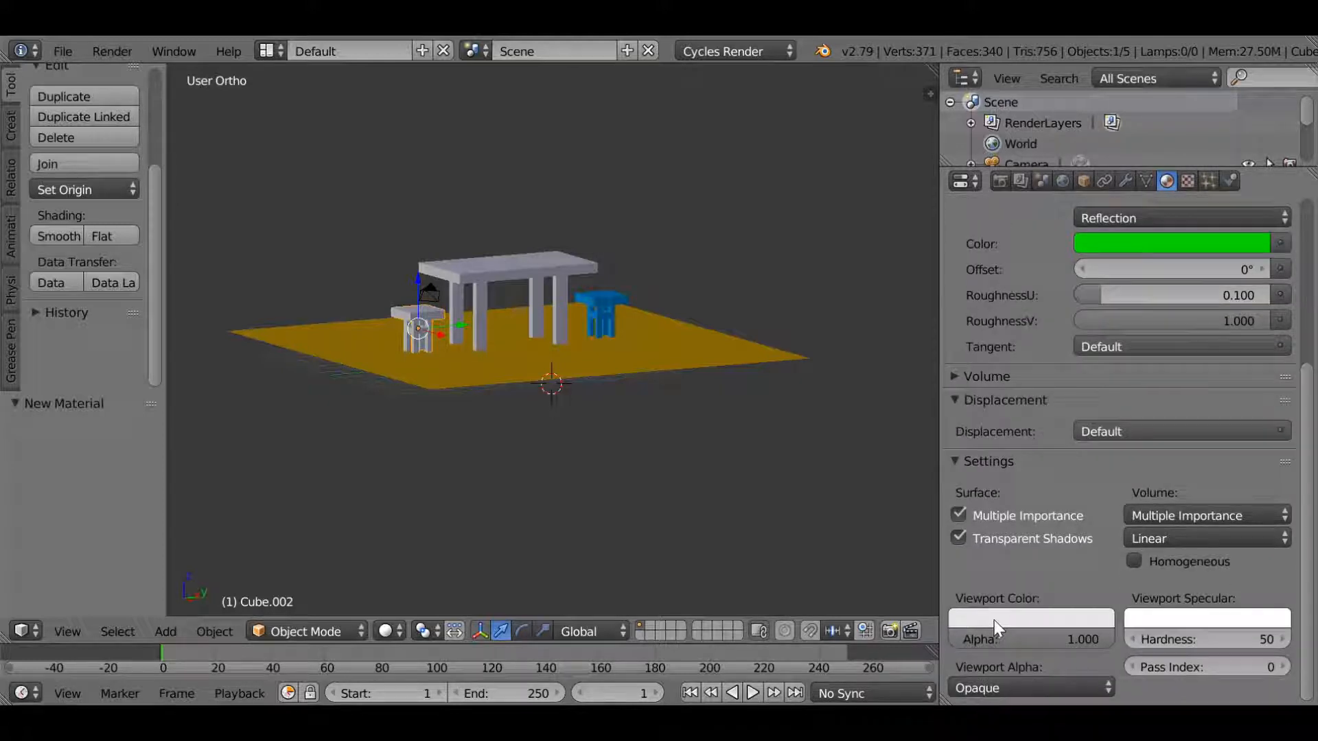
{"action": "left_click", "coordinate": [998, 621]}
{"action": "left_click", "coordinate": [1089, 549]}
{"action": "key", "text": "ctrl+v"}
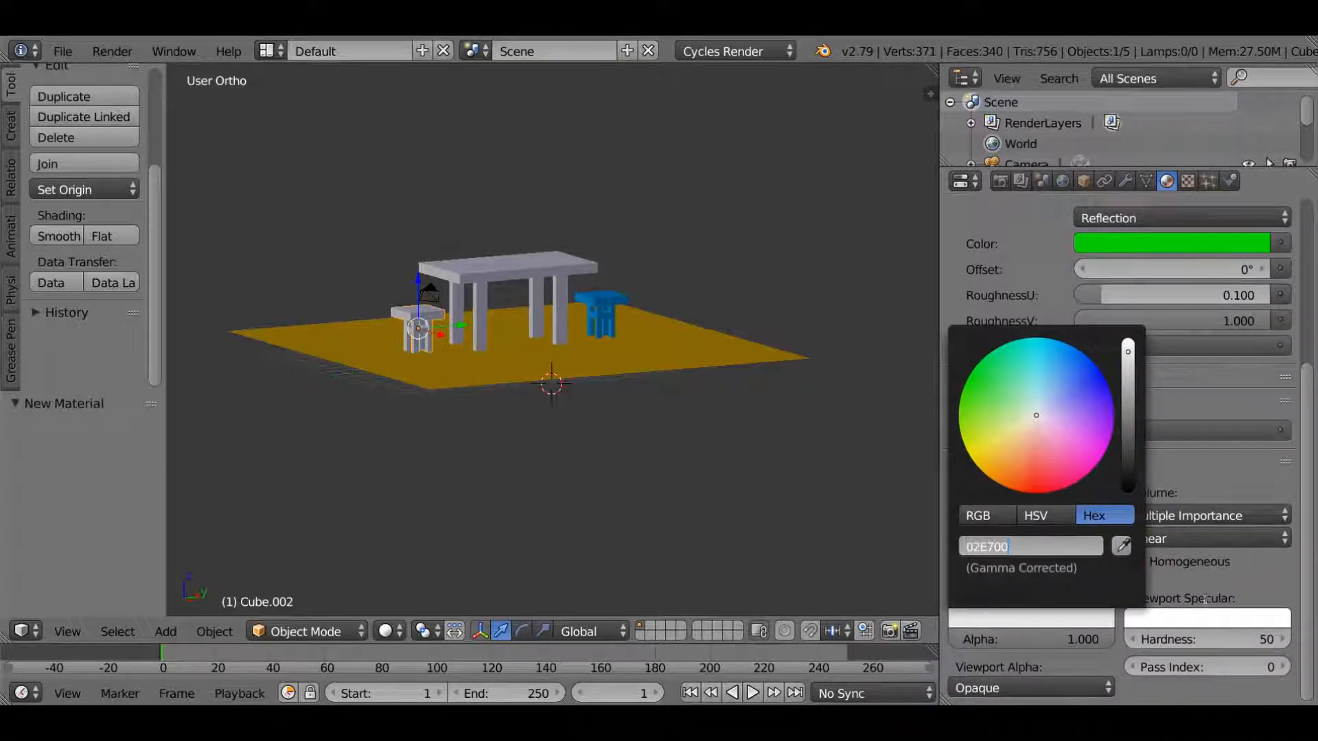
{"action": "key", "text": "Return"}
Select the table and enable Collision physics on it
{"action": "middle_click_drag", "start_coordinate": [245, 499], "coordinate": [591, 359]}
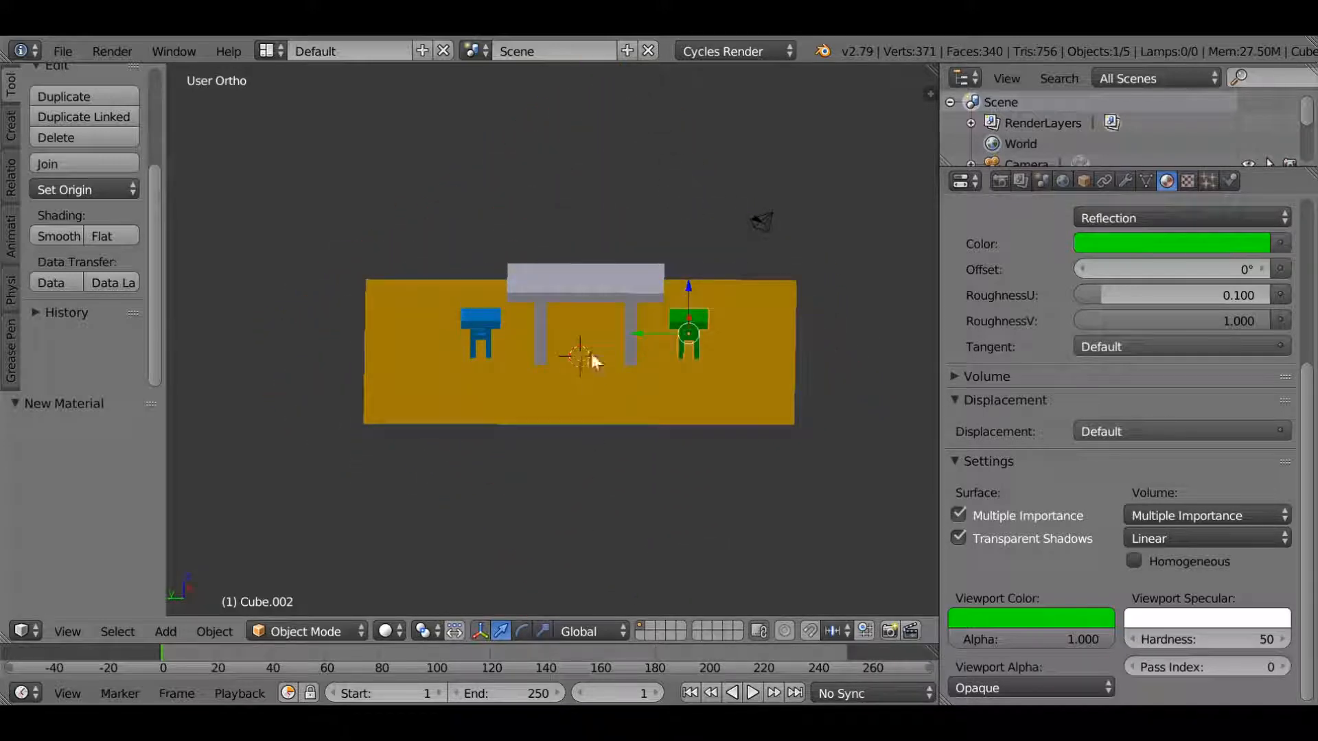
{"action": "right_click", "coordinate": [607, 287]}
{"action": "scroll", "coordinate": [1168, 204], "scroll_direction": "up", "scroll_amount": 8}
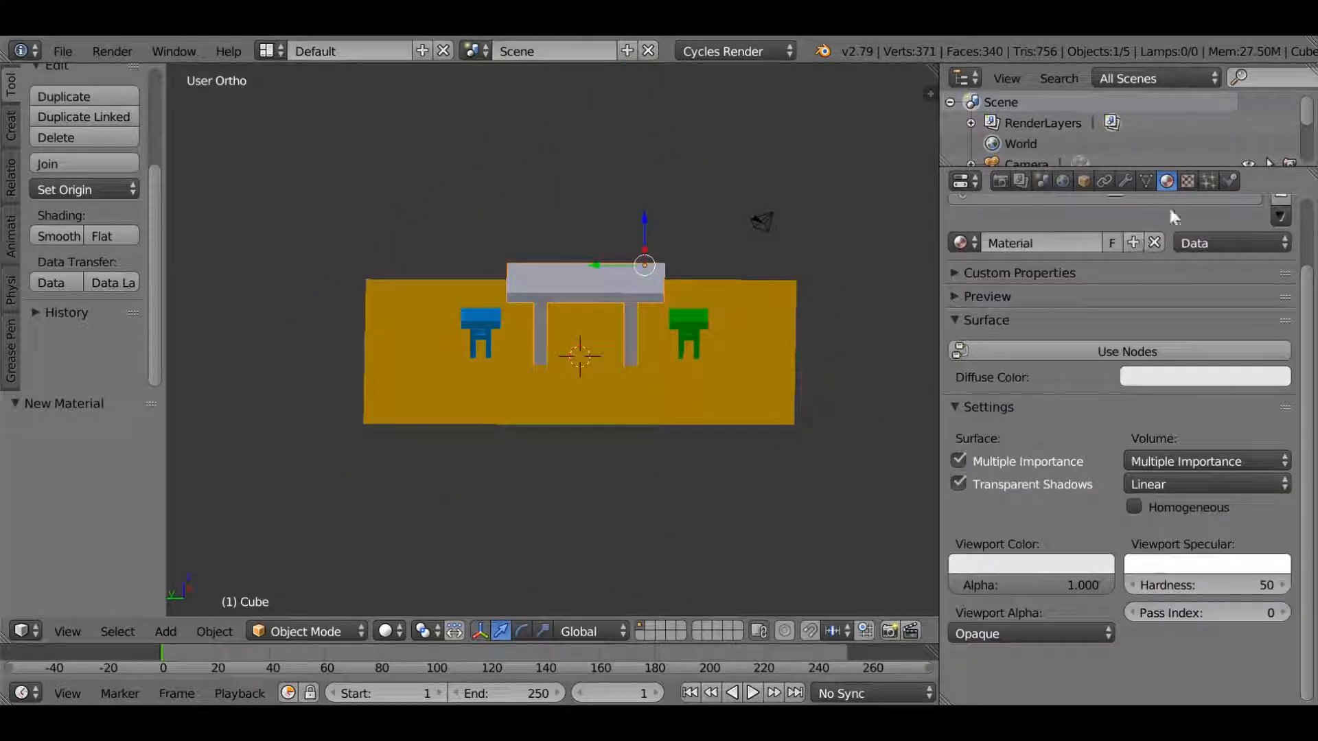
{"action": "left_click", "coordinate": [1229, 180]}
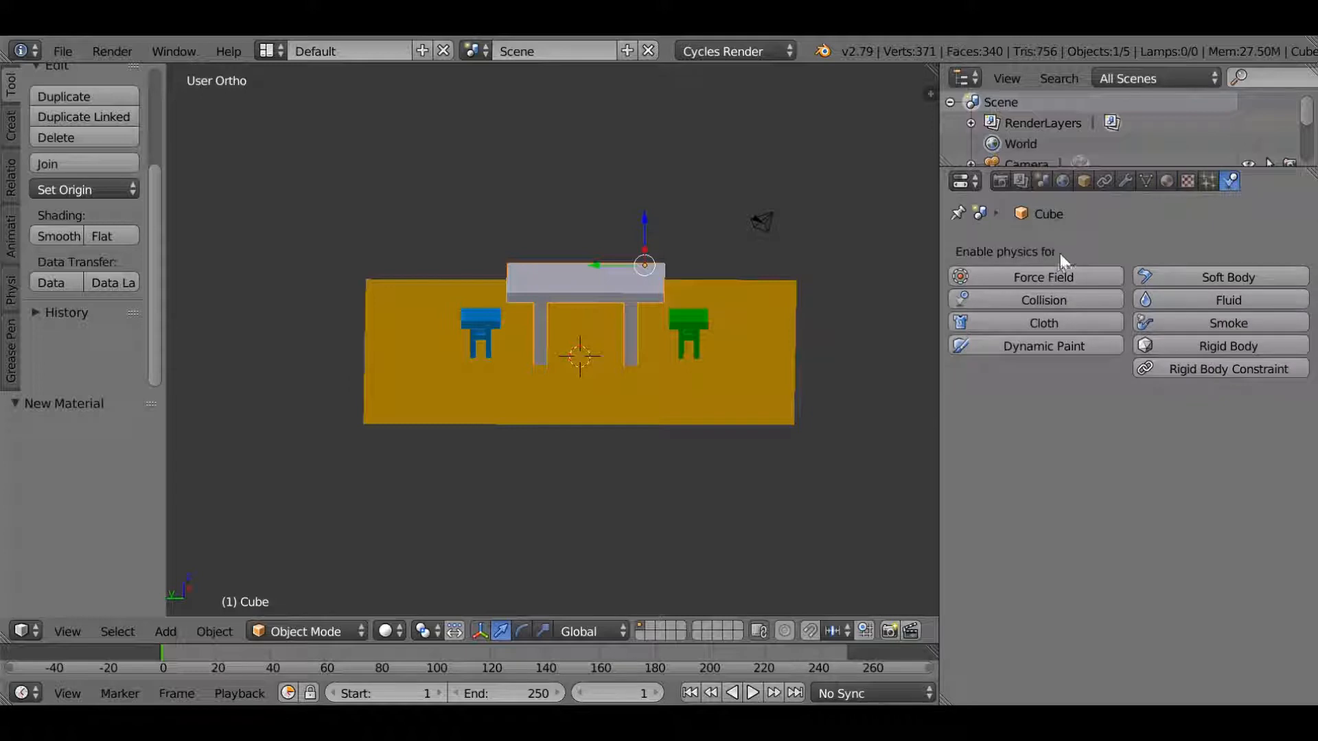
{"action": "left_click", "coordinate": [1036, 300]}
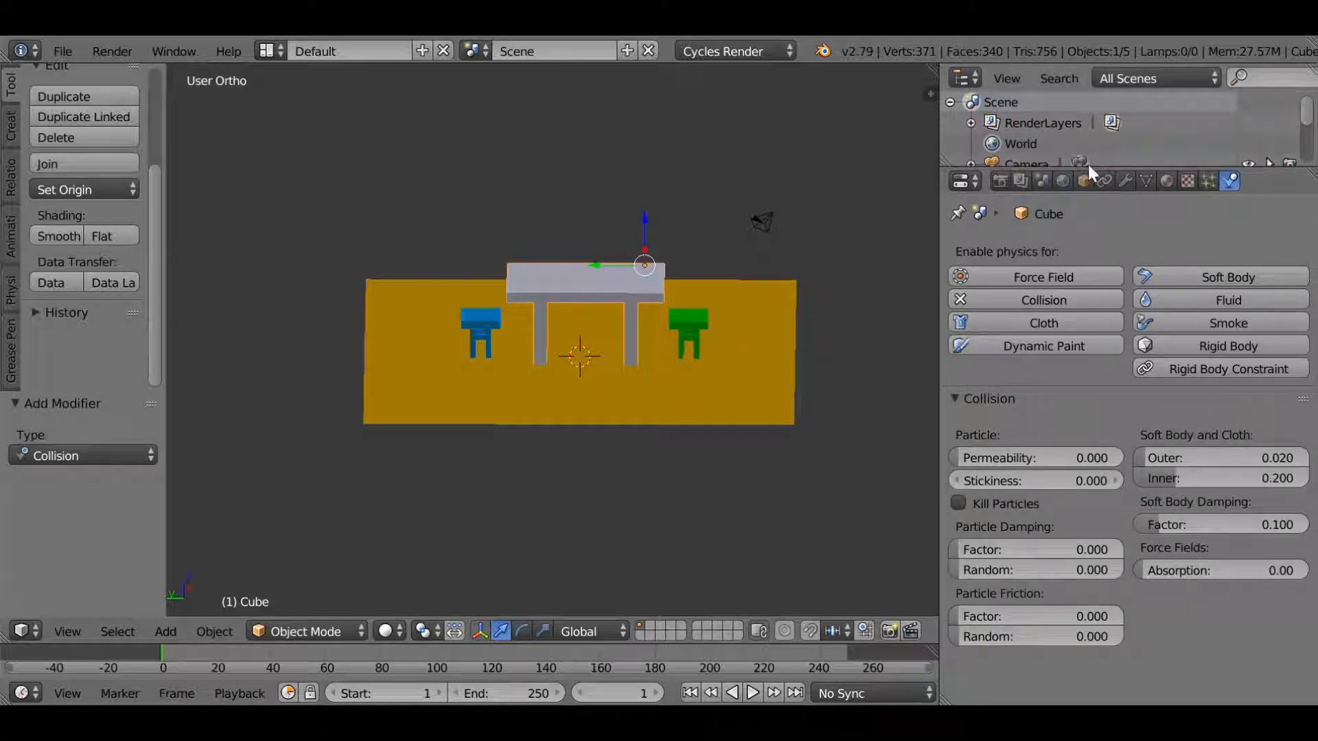
Unlink the existing material from the table
{"action": "left_click", "coordinate": [1166, 180]}
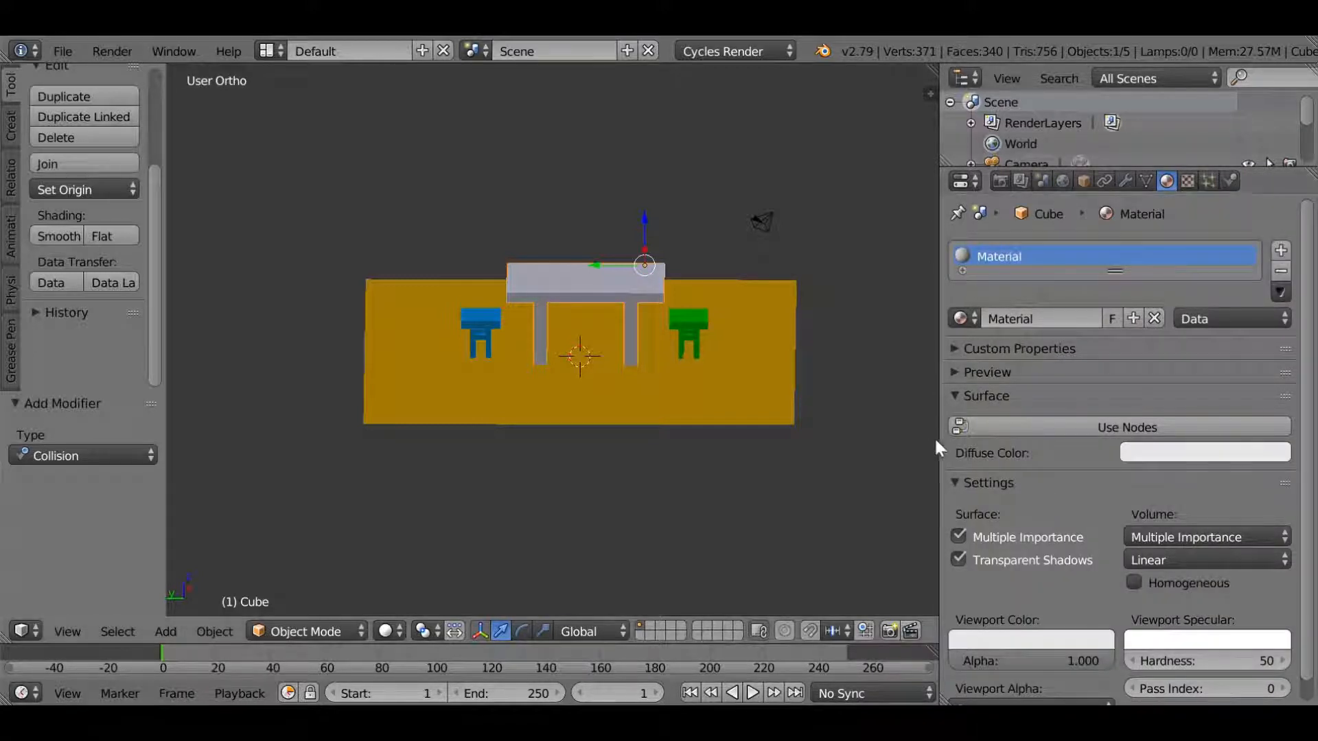
{"action": "scroll", "coordinate": [1246, 492], "scroll_direction": "down", "scroll_amount": 1}
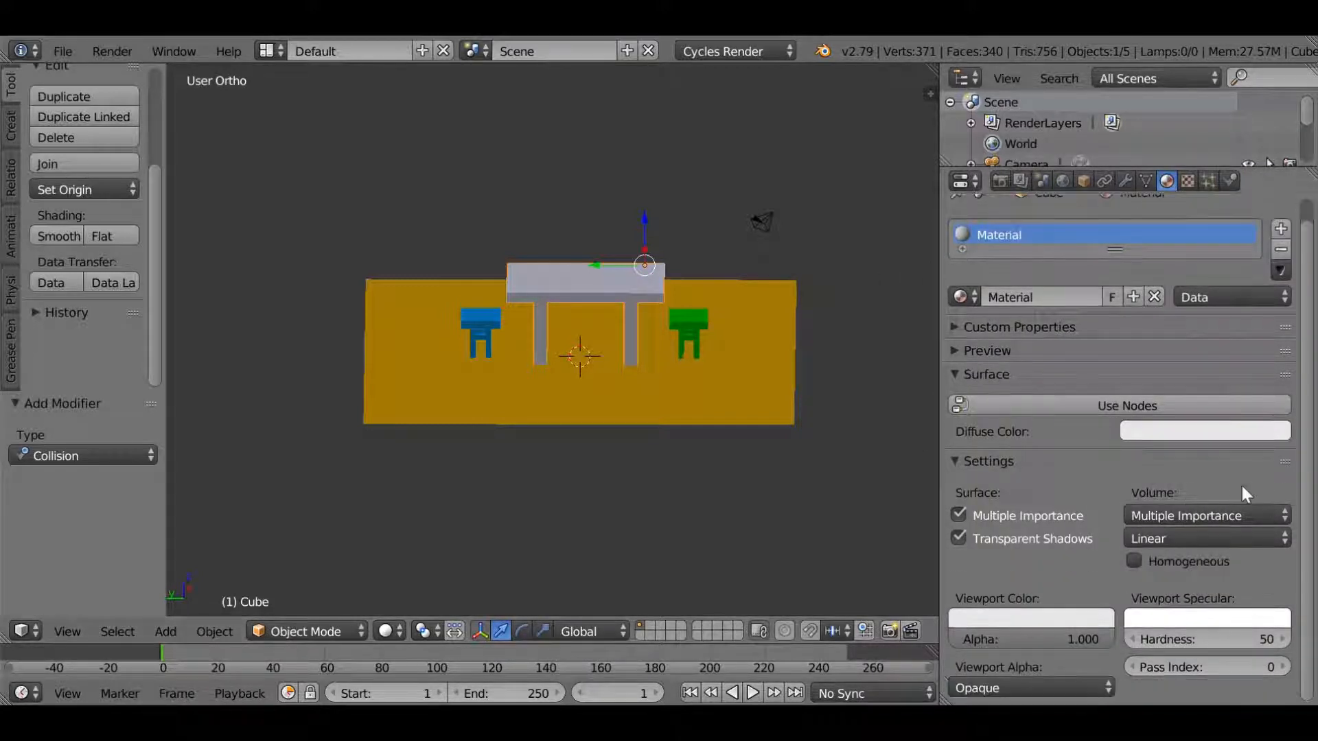
{"action": "left_click", "coordinate": [1139, 431]}
{"action": "scroll", "coordinate": [1177, 385], "scroll_direction": "up", "scroll_amount": 1}
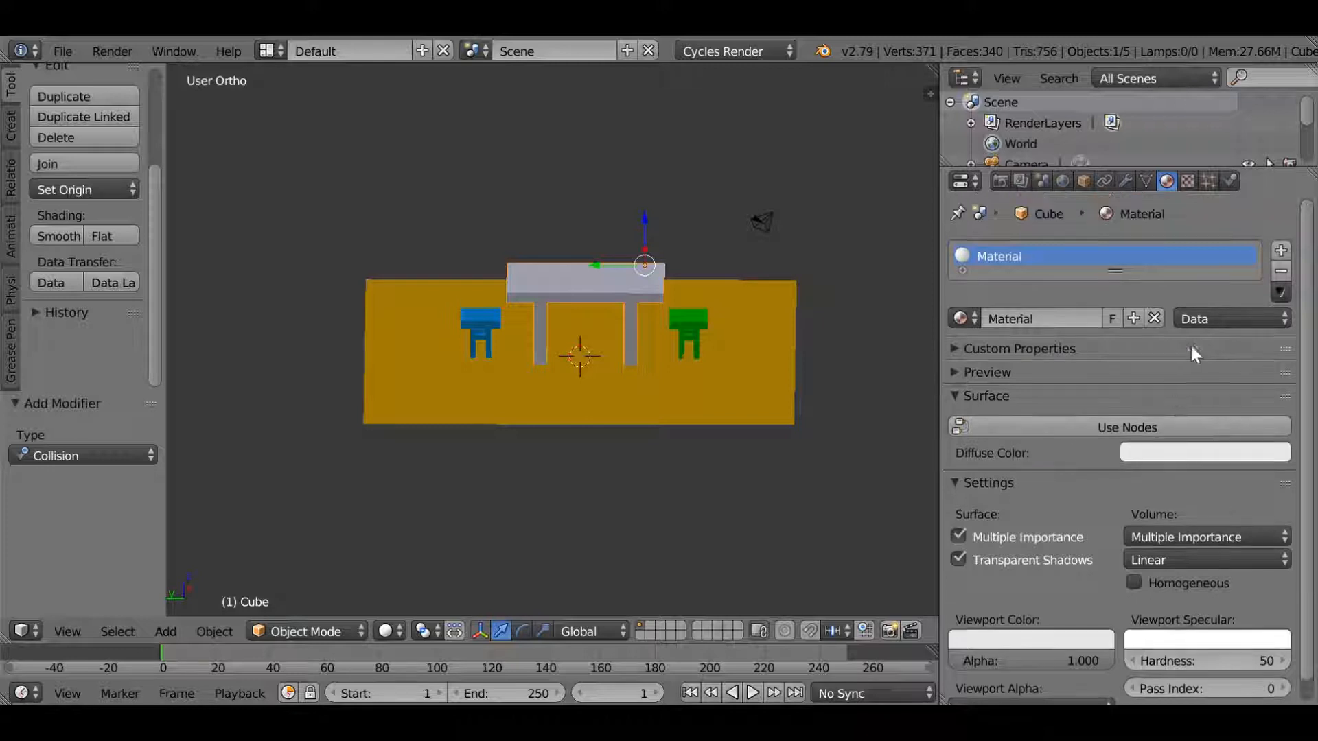
{"action": "left_click", "coordinate": [1205, 324]}
{"action": "scroll", "coordinate": [1130, 455], "scroll_direction": "down", "scroll_amount": 1}
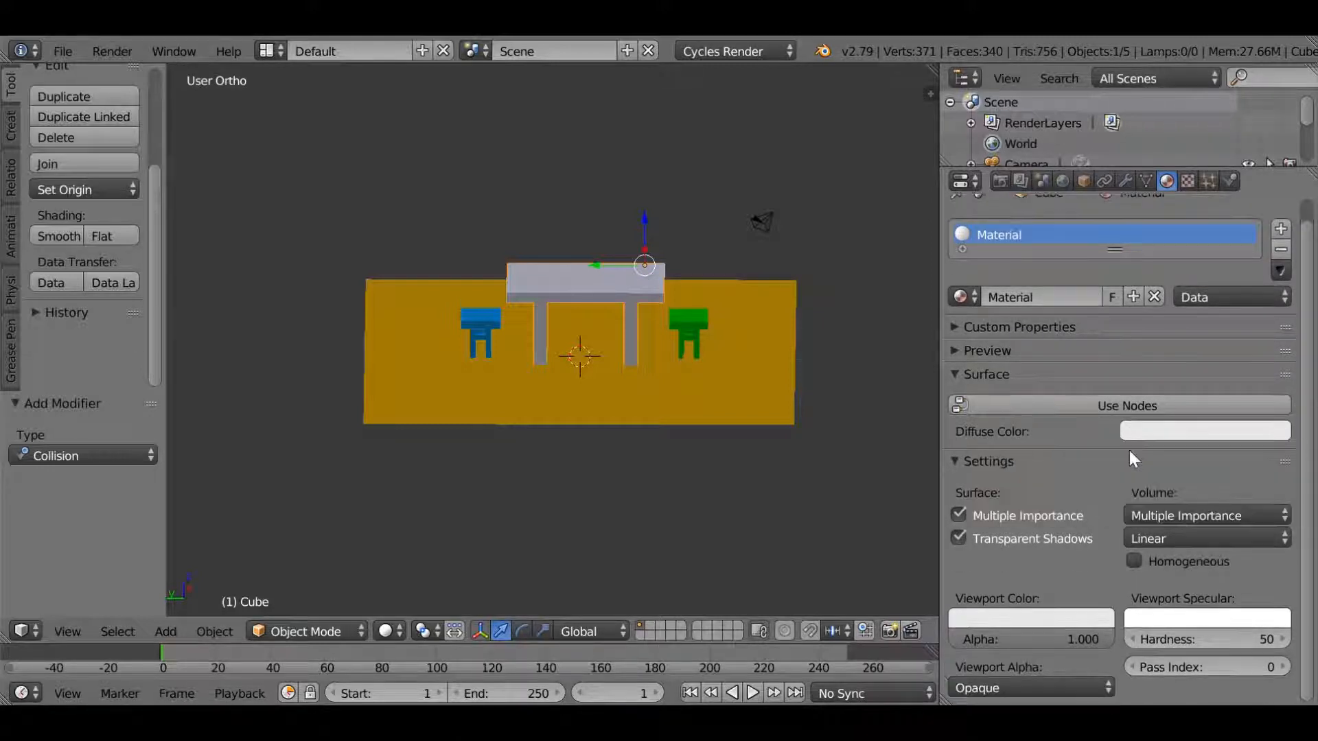
{"action": "scroll", "coordinate": [1157, 509], "scroll_direction": "up", "scroll_amount": 1}
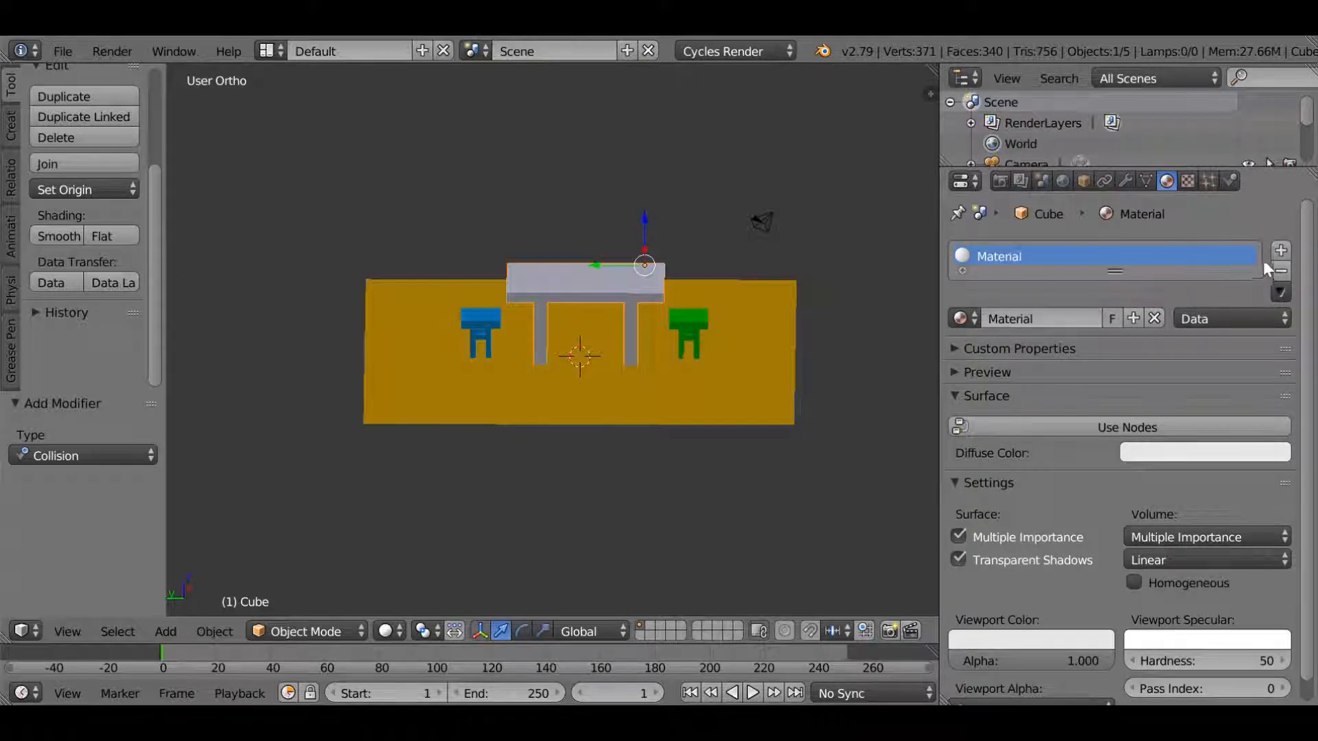
{"action": "left_click", "coordinate": [1153, 317]}
{"action": "left_click", "coordinate": [1145, 181]}
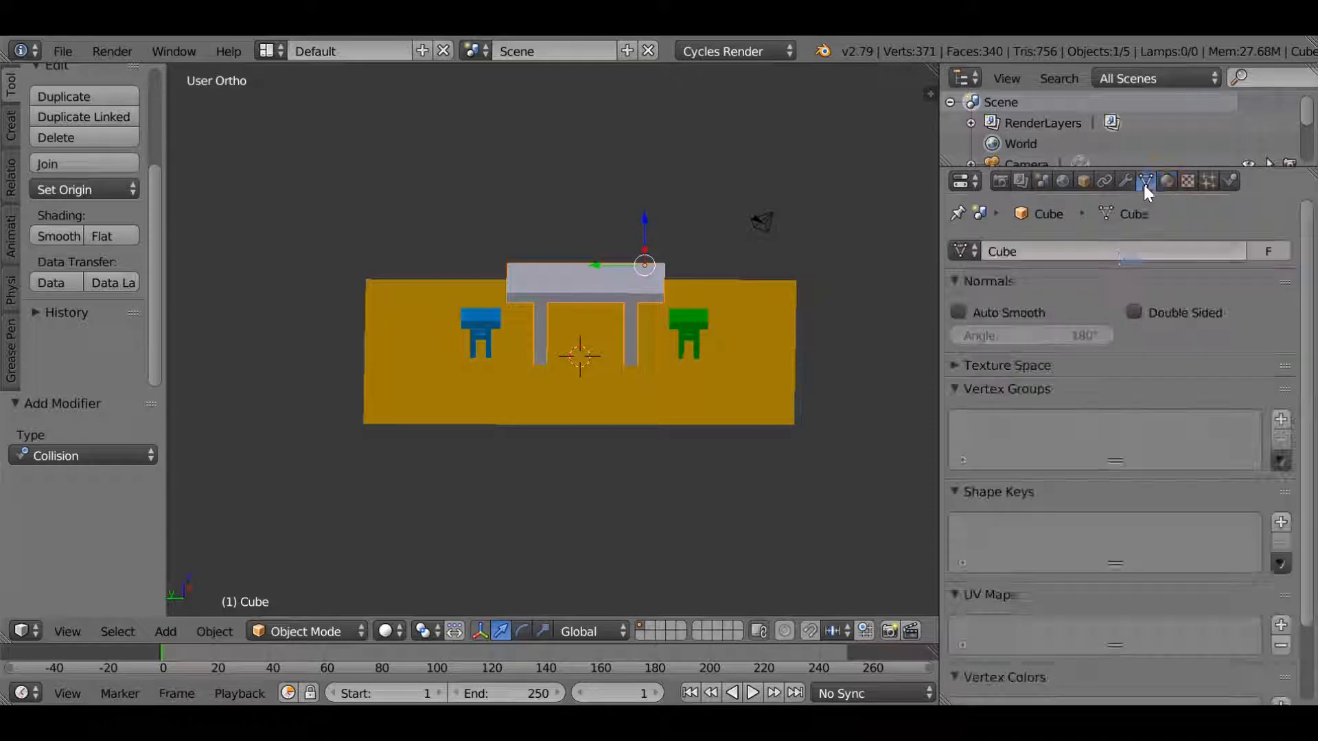
{"action": "left_click", "coordinate": [954, 281]}
{"action": "left_click", "coordinate": [954, 282]}
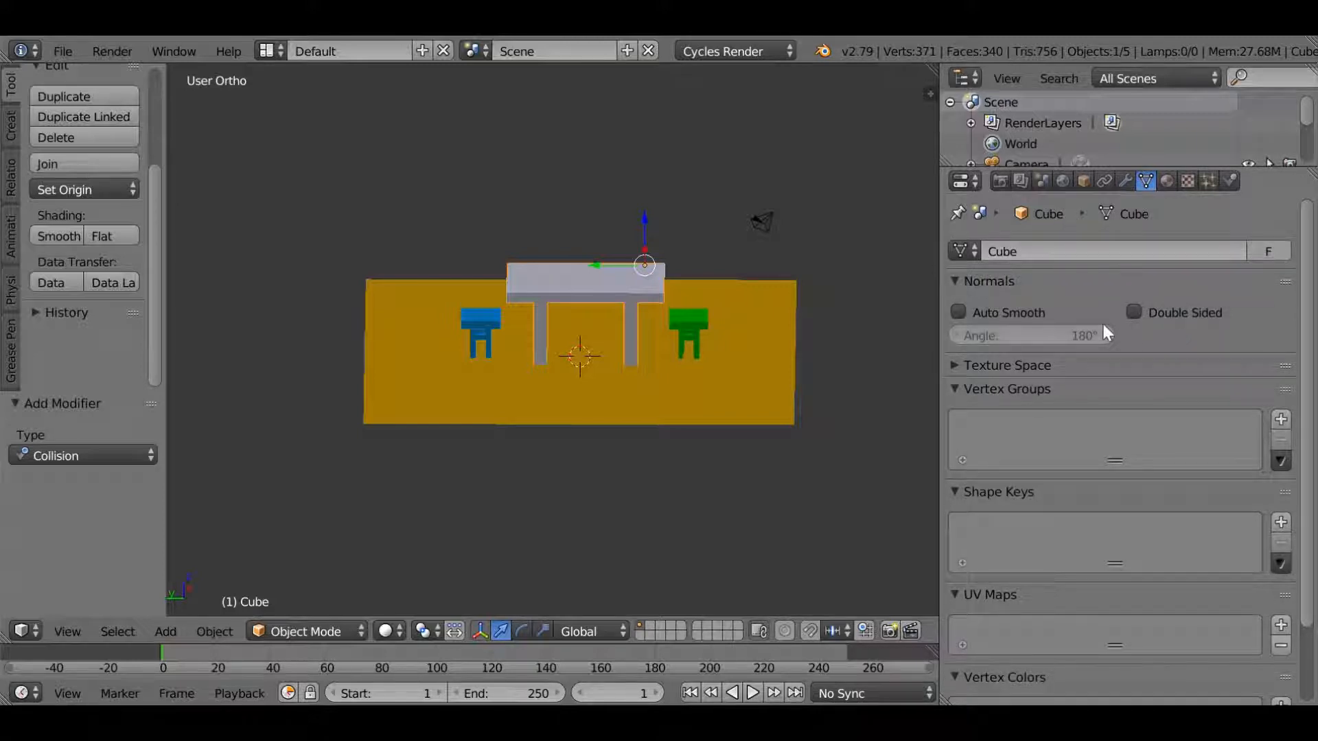
{"action": "scroll", "coordinate": [1101, 326], "scroll_direction": "down", "scroll_amount": 3}
{"action": "scroll", "coordinate": [1027, 417], "scroll_direction": "up", "scroll_amount": 3}
Add a new material to the table and set its surface shader to Translucent BSDF
{"action": "left_click", "coordinate": [1164, 181]}
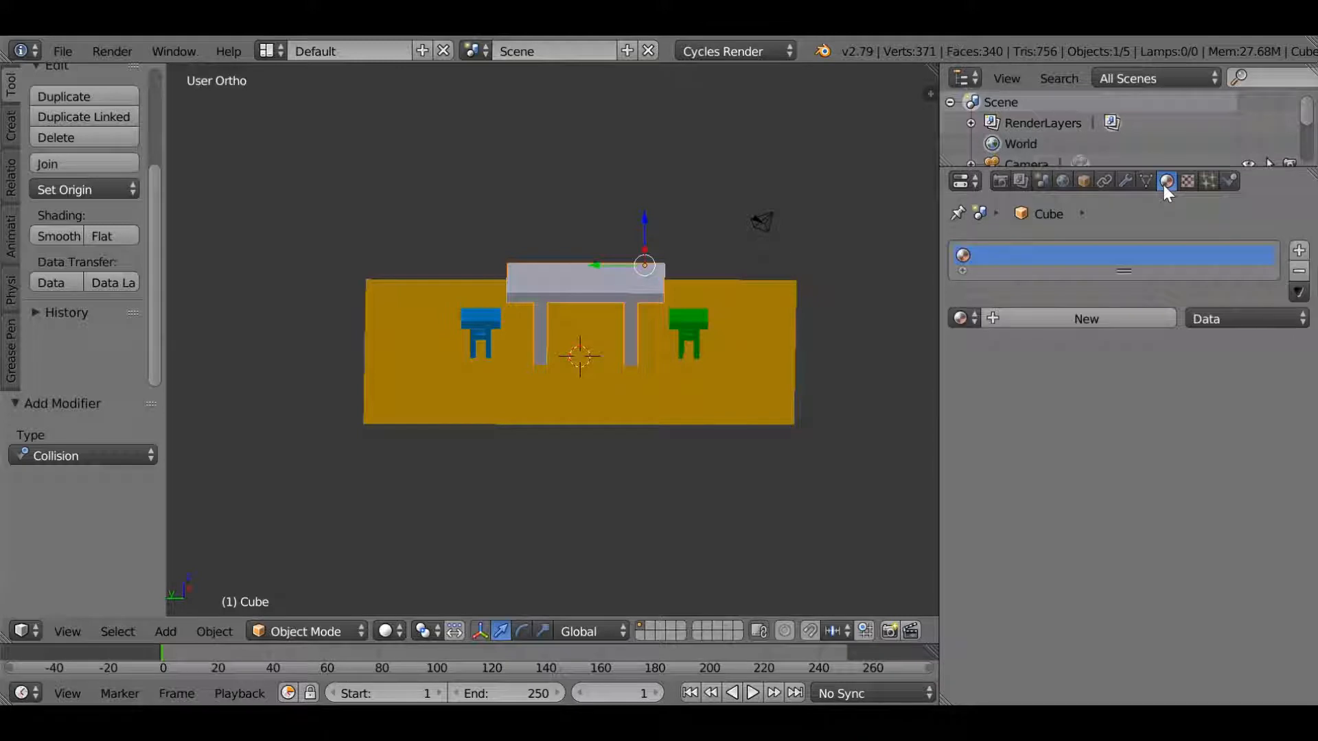
{"action": "left_click", "coordinate": [1134, 322]}
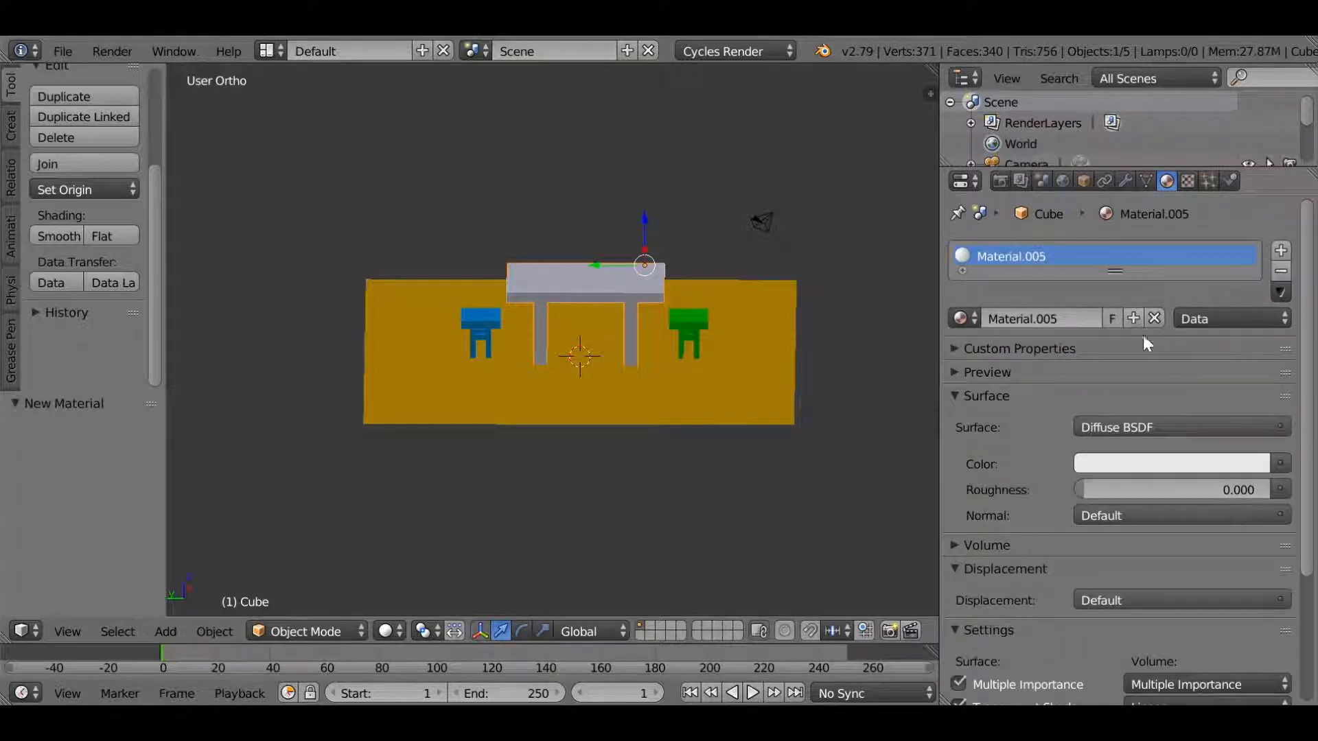
{"action": "left_click", "coordinate": [1114, 423]}
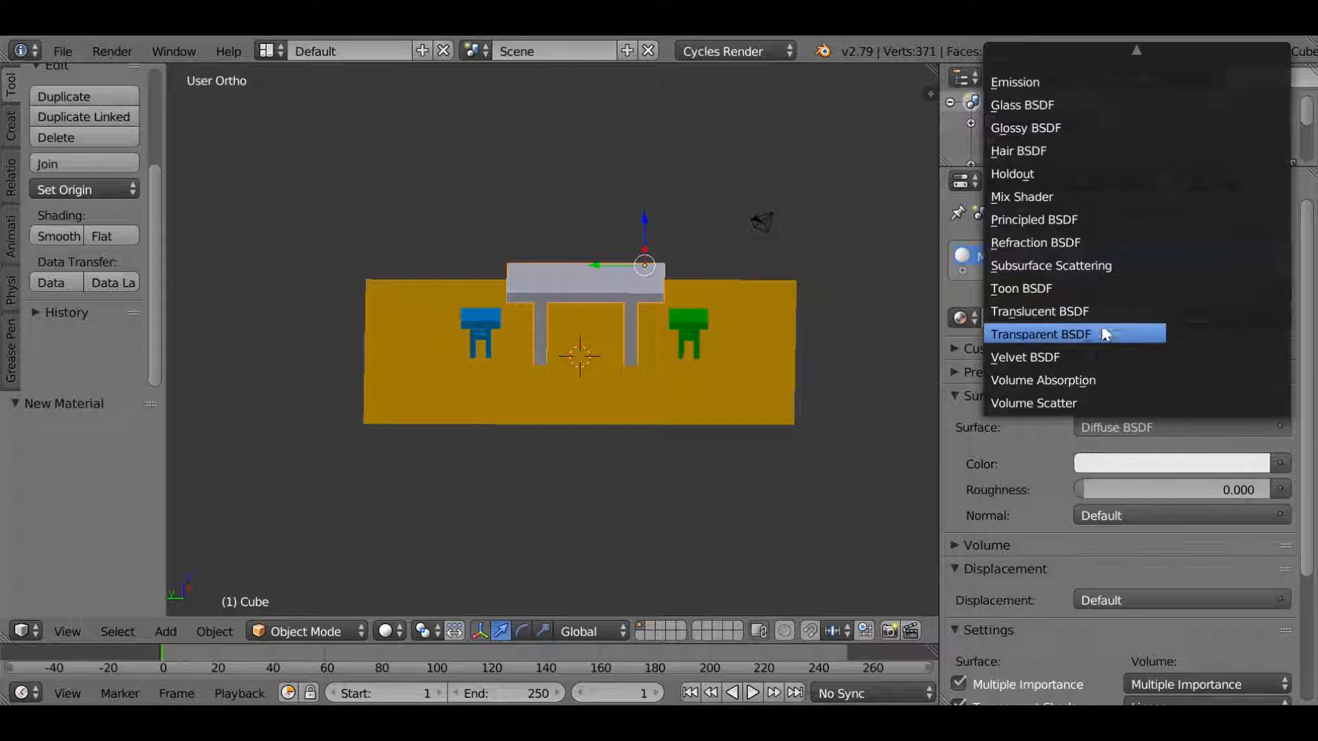
{"action": "left_click", "coordinate": [1078, 311]}
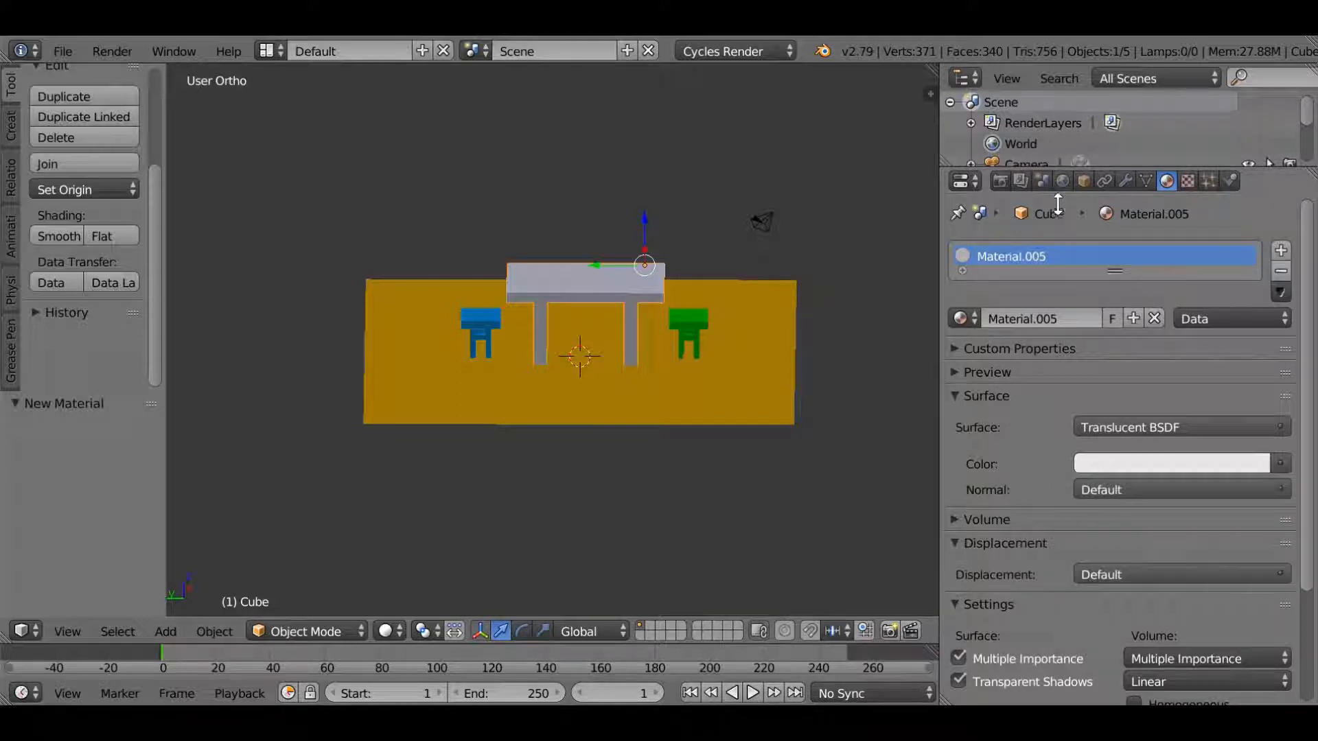
Set the world surface color to a near-white pink, hex FFF1FB, and expand the world settings
{"action": "left_click", "coordinate": [1061, 182]}
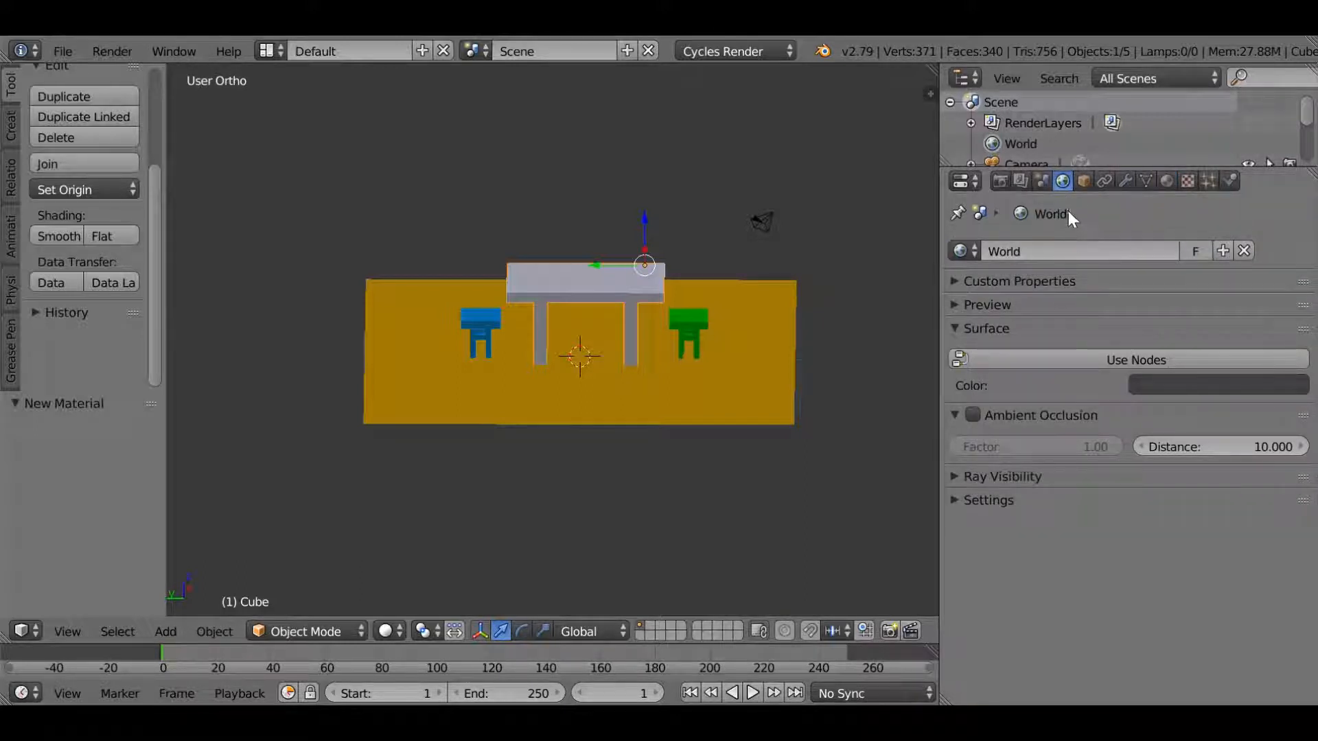
{"action": "left_click", "coordinate": [1119, 282]}
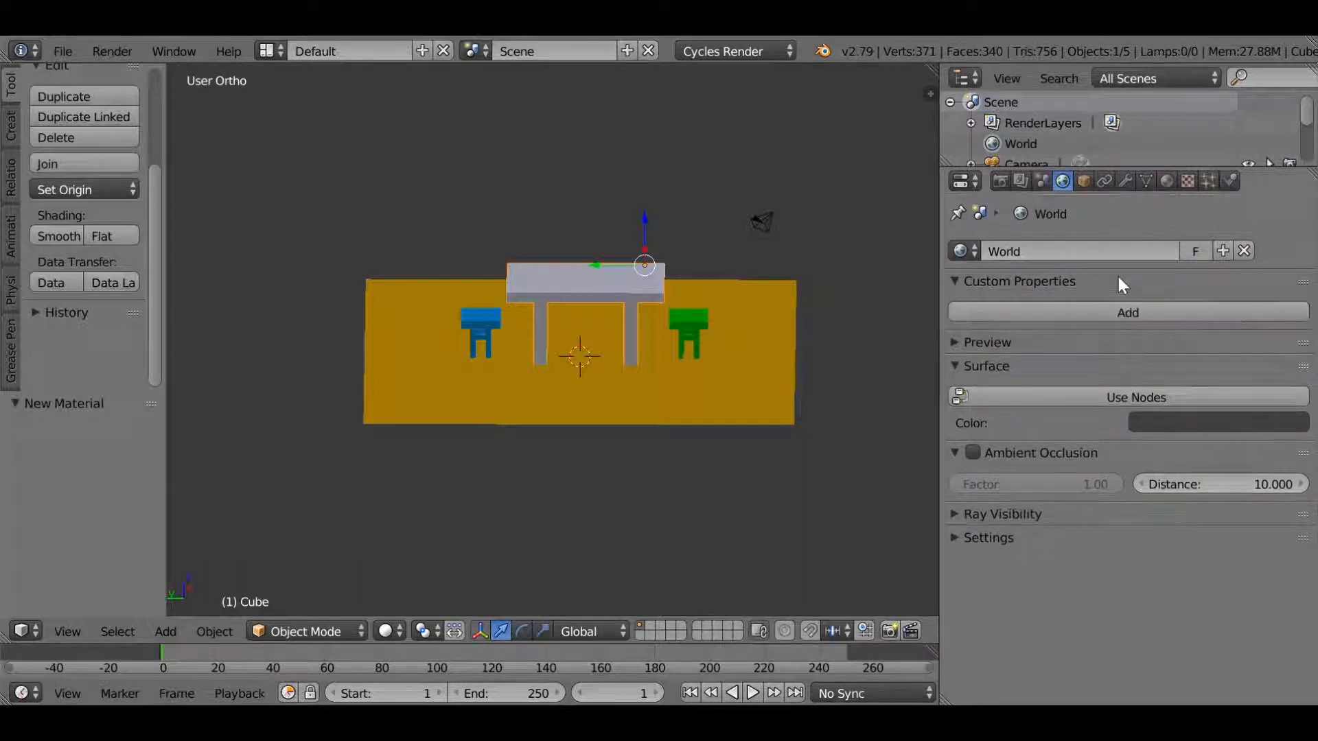
{"action": "left_click", "coordinate": [1118, 279]}
{"action": "left_click", "coordinate": [1143, 383]}
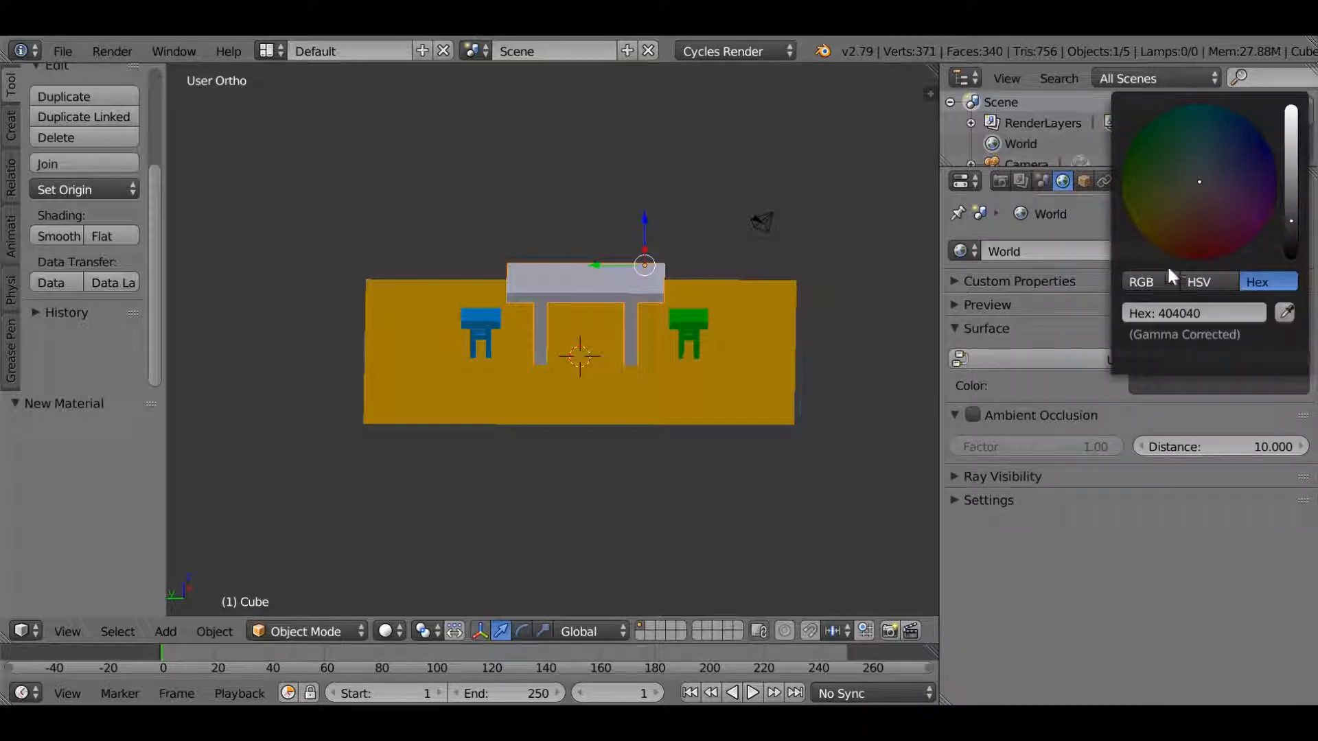
{"action": "left_click_drag", "start_coordinate": [1169, 231], "coordinate": [1151, 204]}
{"action": "left_click_drag", "start_coordinate": [1295, 180], "coordinate": [1291, 123]}
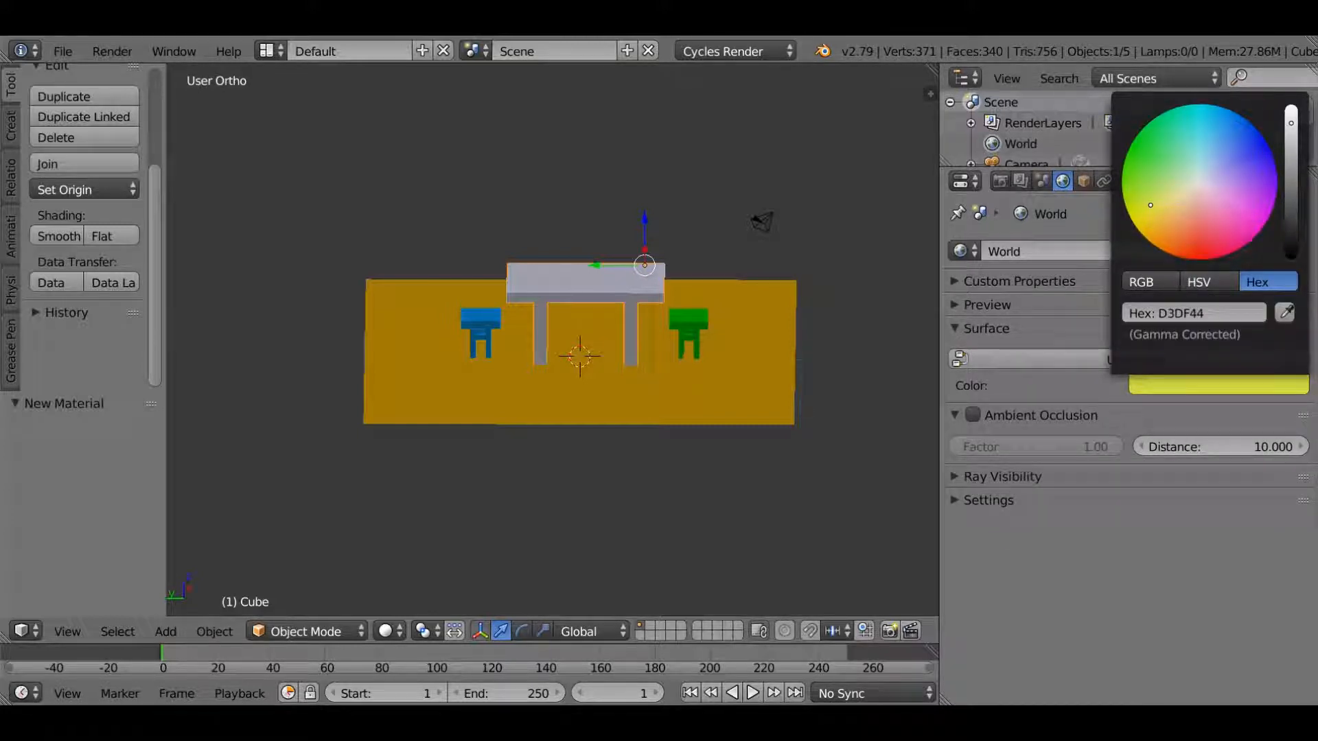
{"action": "scroll", "coordinate": [1153, 247], "scroll_direction": "up", "scroll_amount": 4}
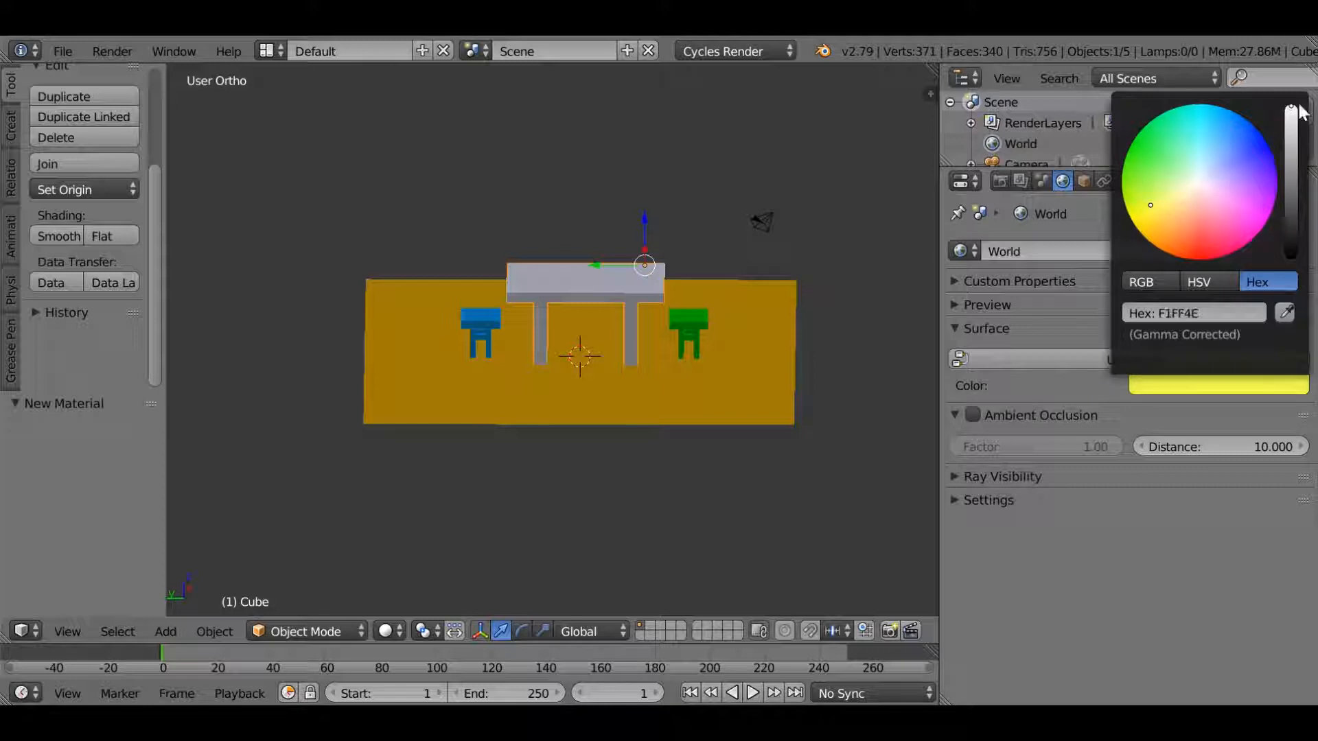
{"action": "left_click_drag", "start_coordinate": [1150, 244], "coordinate": [1203, 184]}
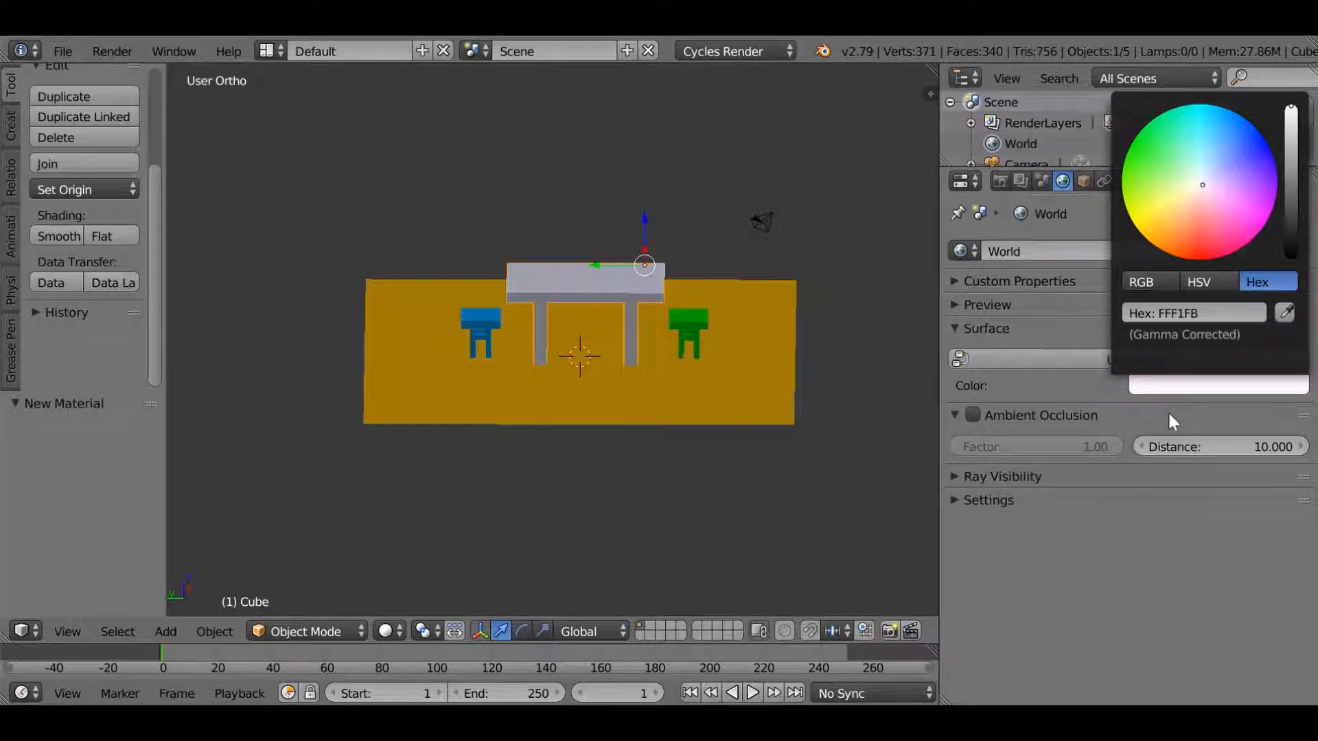
{"action": "left_click", "coordinate": [958, 501]}
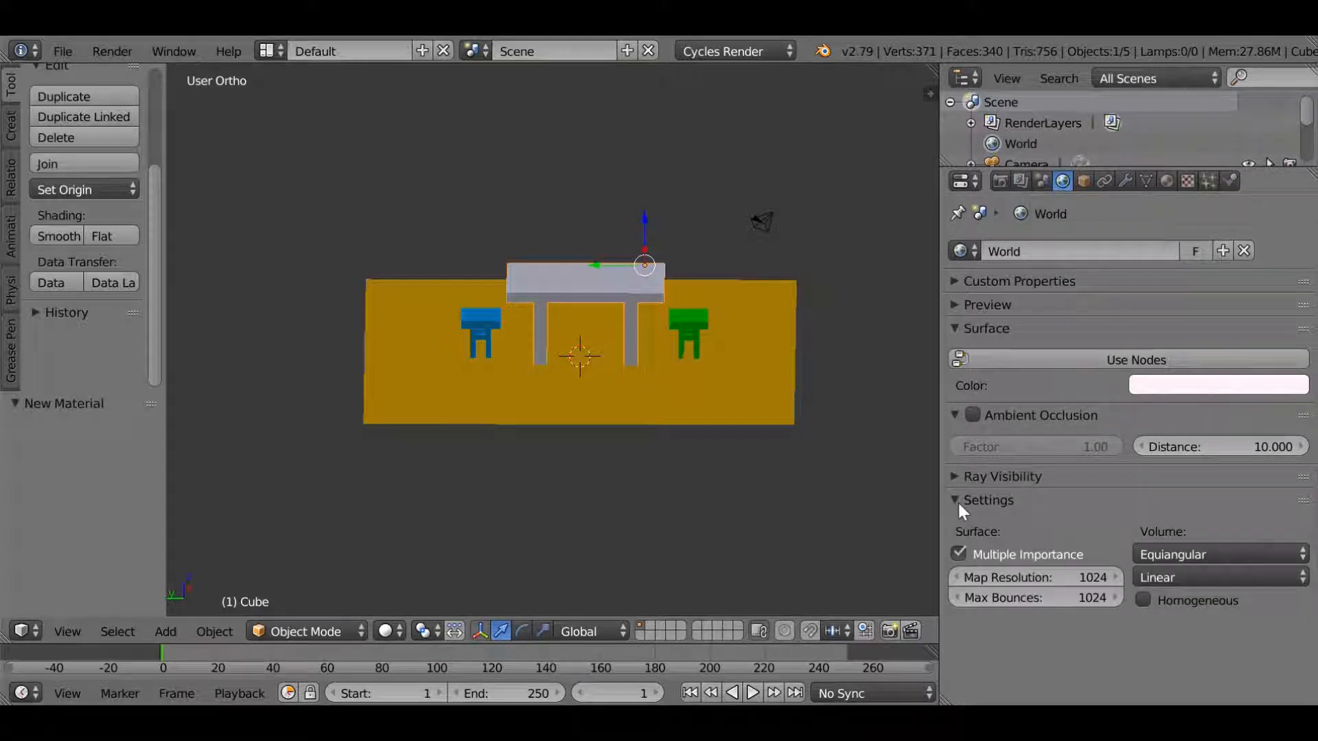
Place the 3D cursor beside the long side of the table and add a plane mesh there in top view
{"action": "scroll", "coordinate": [915, 478], "scroll_direction": "up", "scroll_amount": 4}
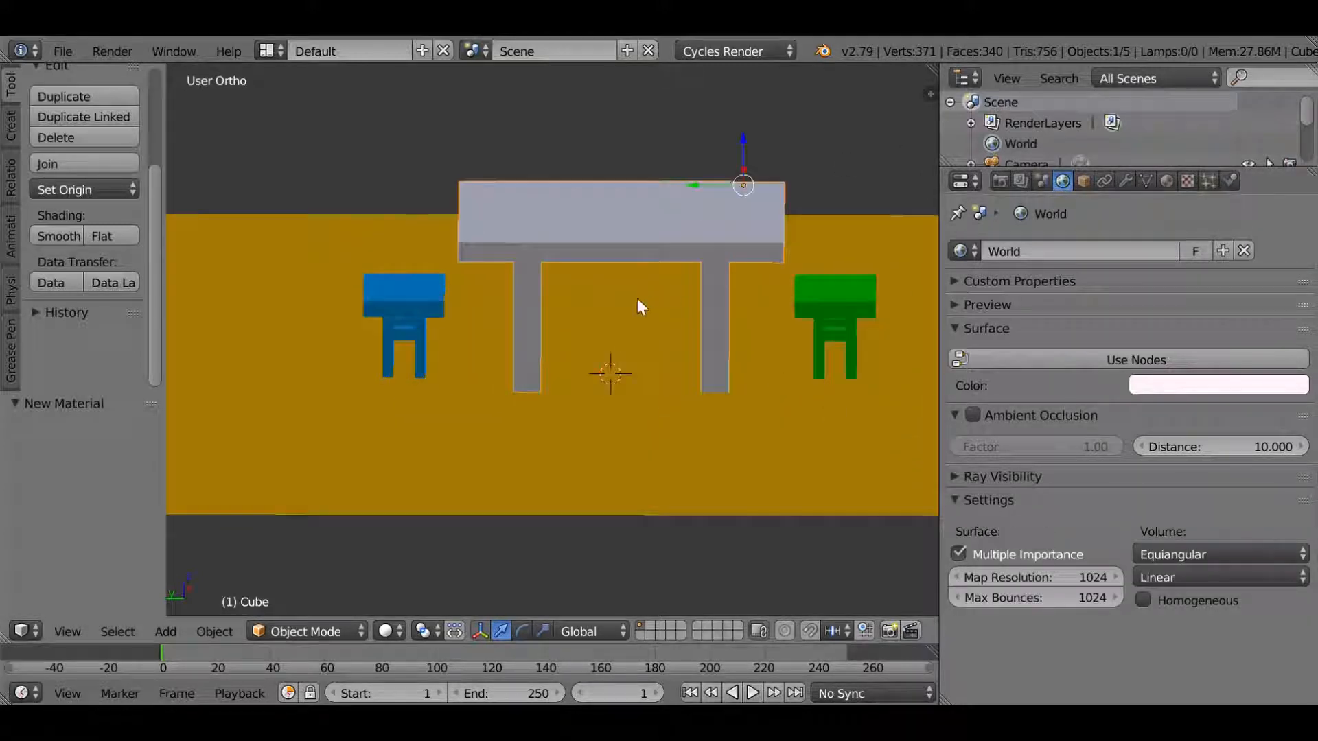
{"action": "scroll", "coordinate": [637, 297], "scroll_direction": "down", "scroll_amount": 3}
{"action": "middle_click_drag", "start_coordinate": [578, 395], "coordinate": [624, 410]}
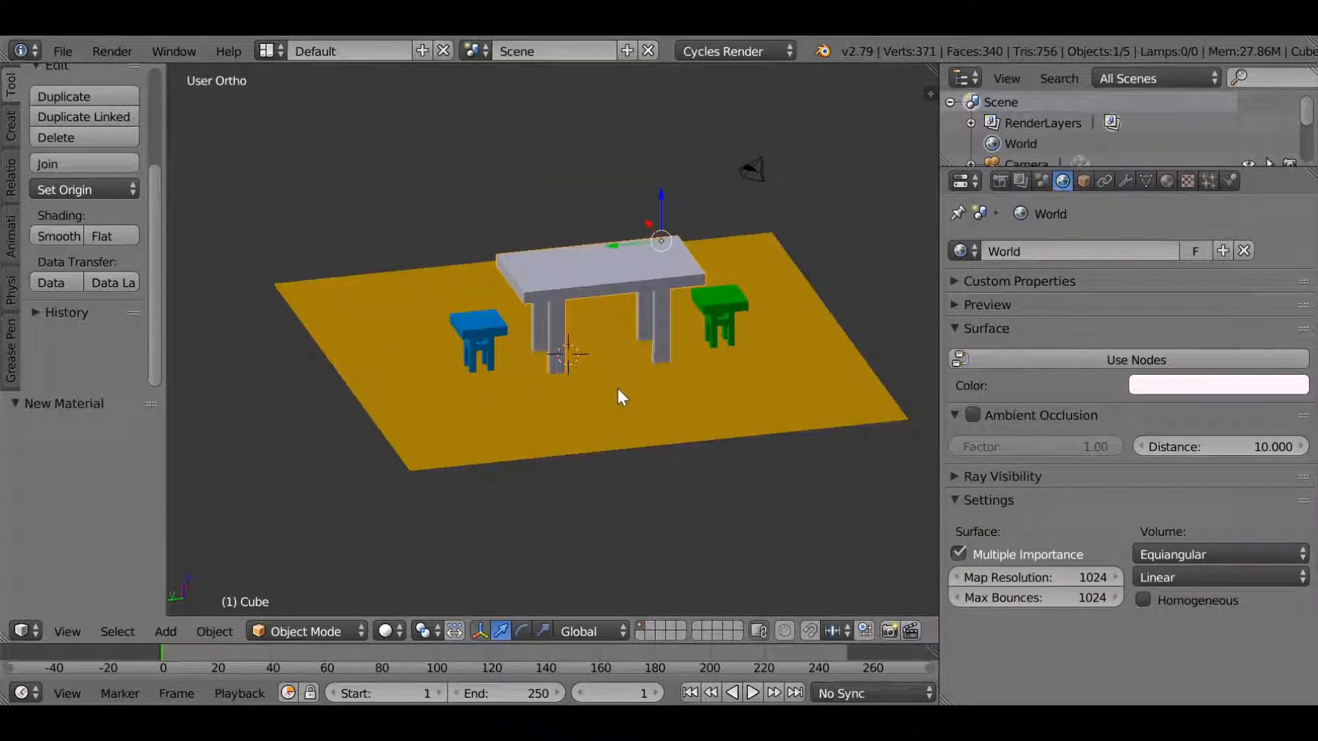
{"action": "key", "text": "KP_7"}
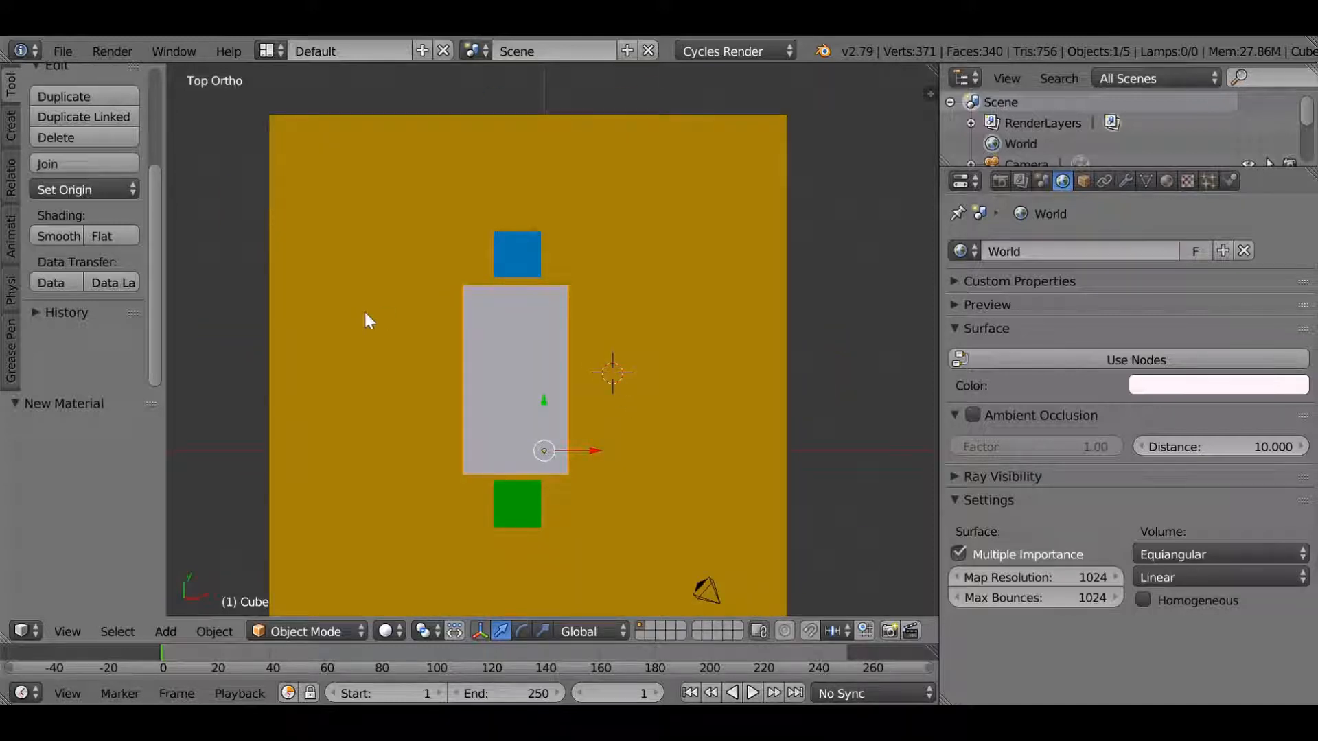
{"action": "middle_click_drag", "start_coordinate": [410, 269], "coordinate": [417, 124]}
{"action": "middle_click_drag", "start_coordinate": [432, 205], "coordinate": [421, 372]}
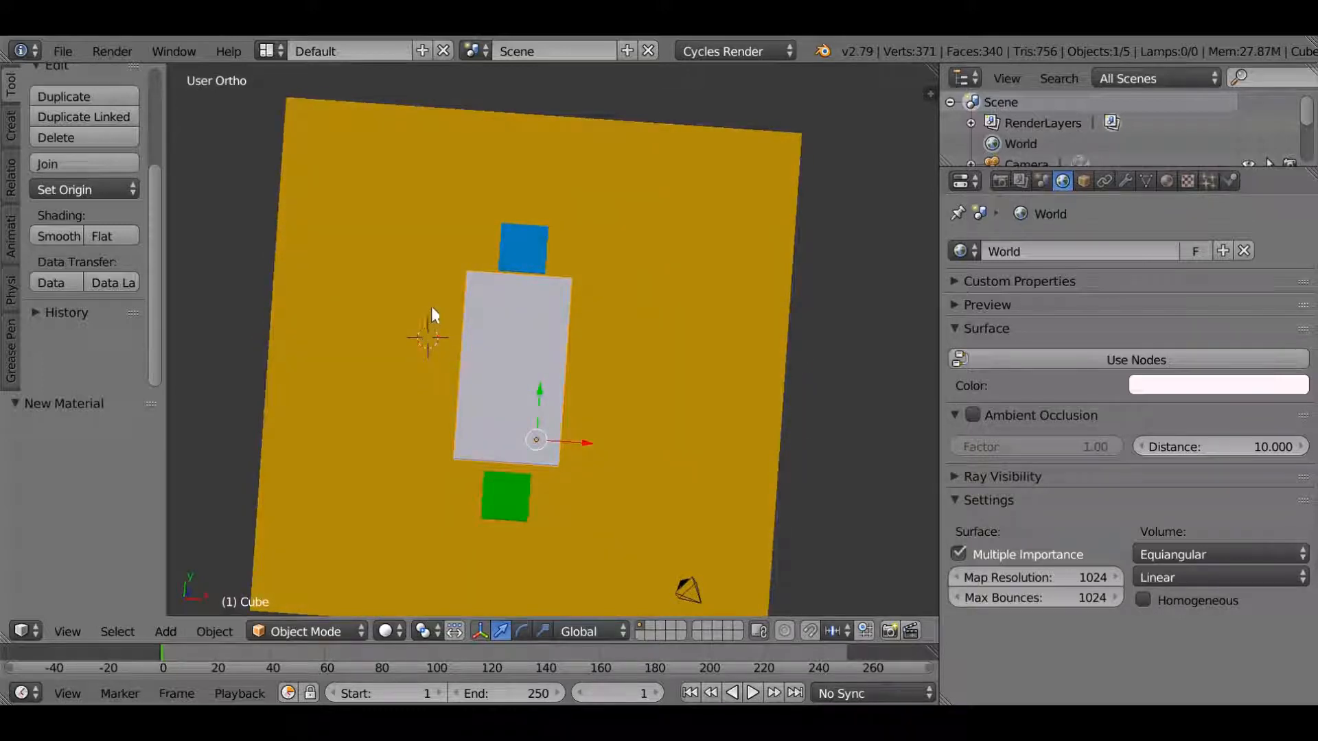
{"action": "middle_click_drag", "start_coordinate": [454, 273], "coordinate": [473, 215]}
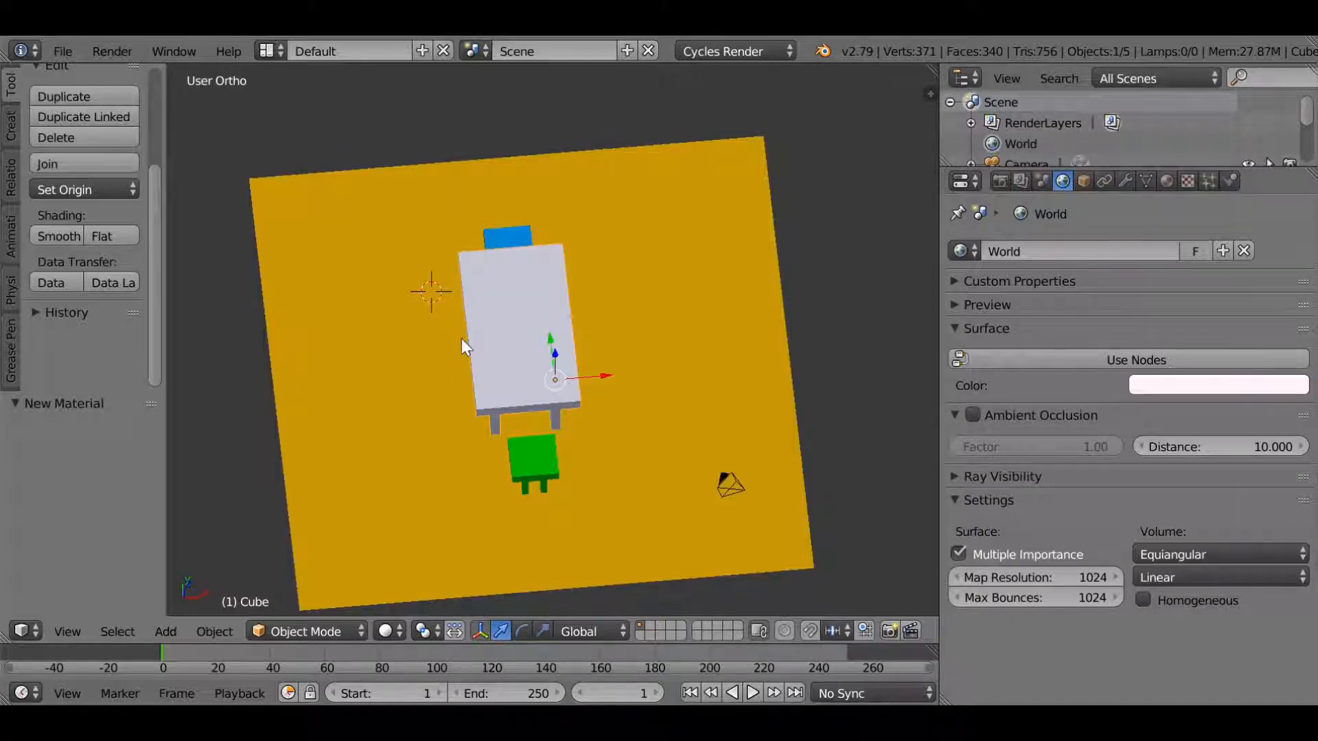
{"action": "key", "text": "KP_7"}
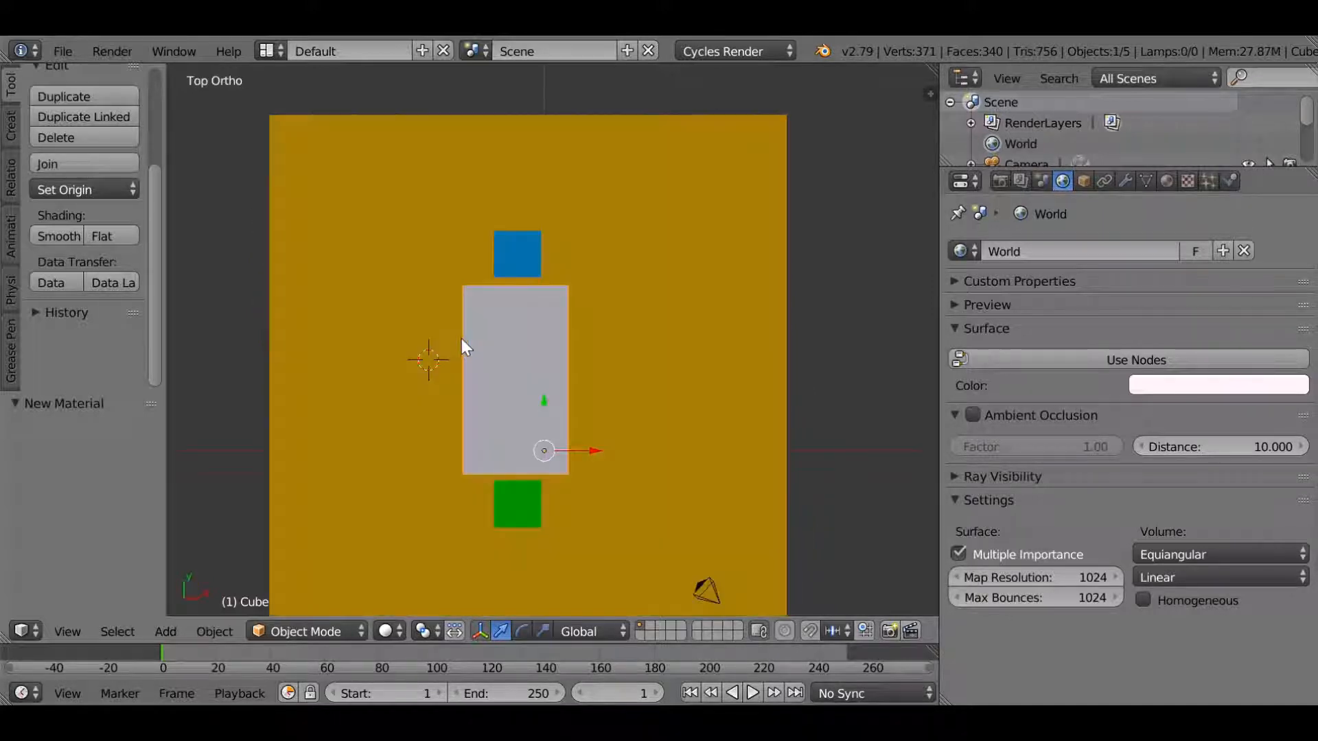
{"action": "key", "text": "shift+a"}
{"action": "mouse_move", "coordinate": [461, 339]}
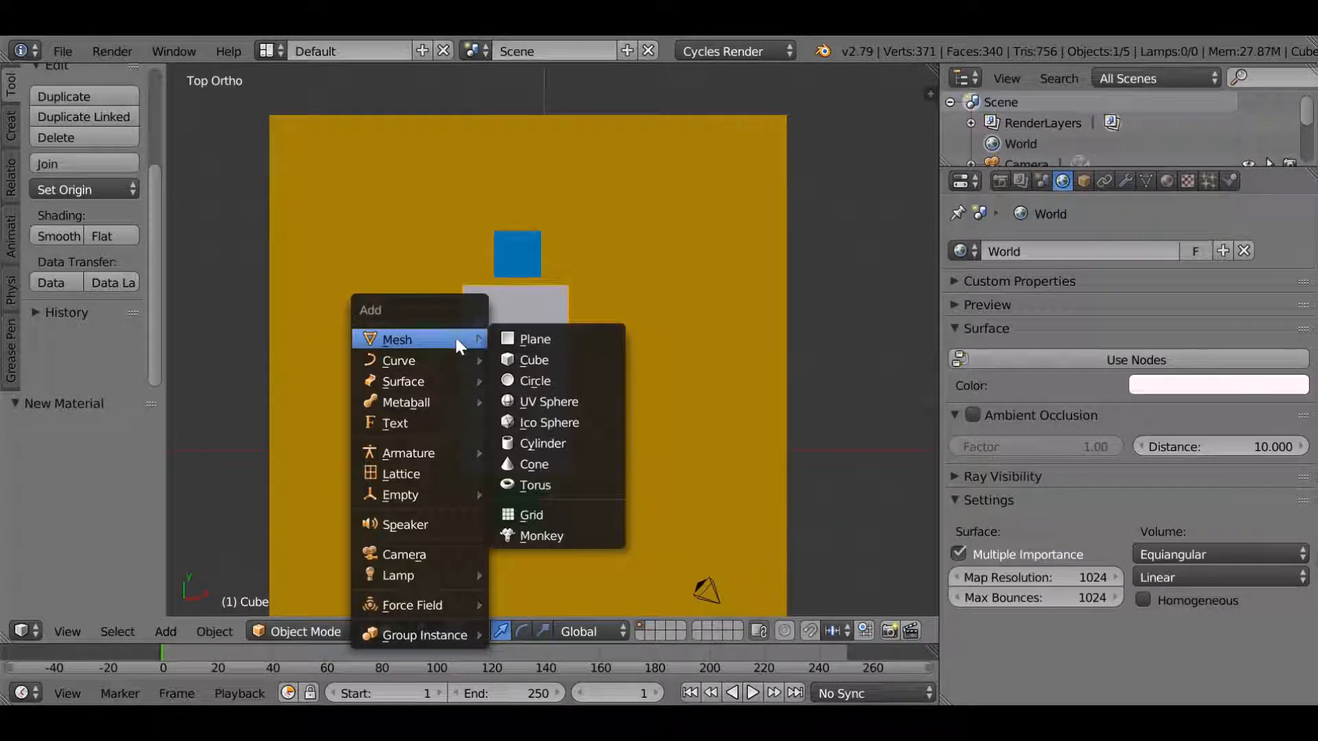
{"action": "left_click", "coordinate": [505, 339]}
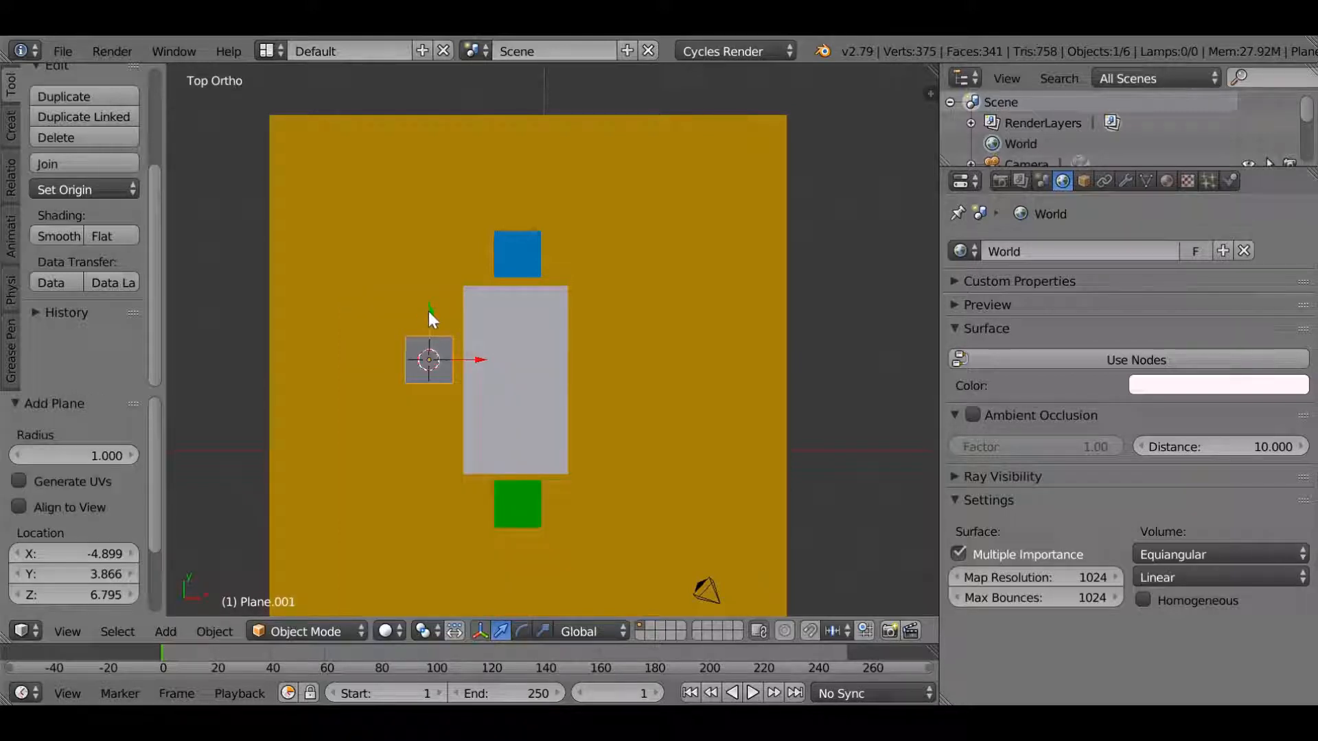
Move the new plane about 4.43 along Y and about 0.33 along X, beside the blue stool
{"action": "key", "text": "g"}
{"action": "key", "text": "y"}
{"action": "left_click", "coordinate": [441, 204]}
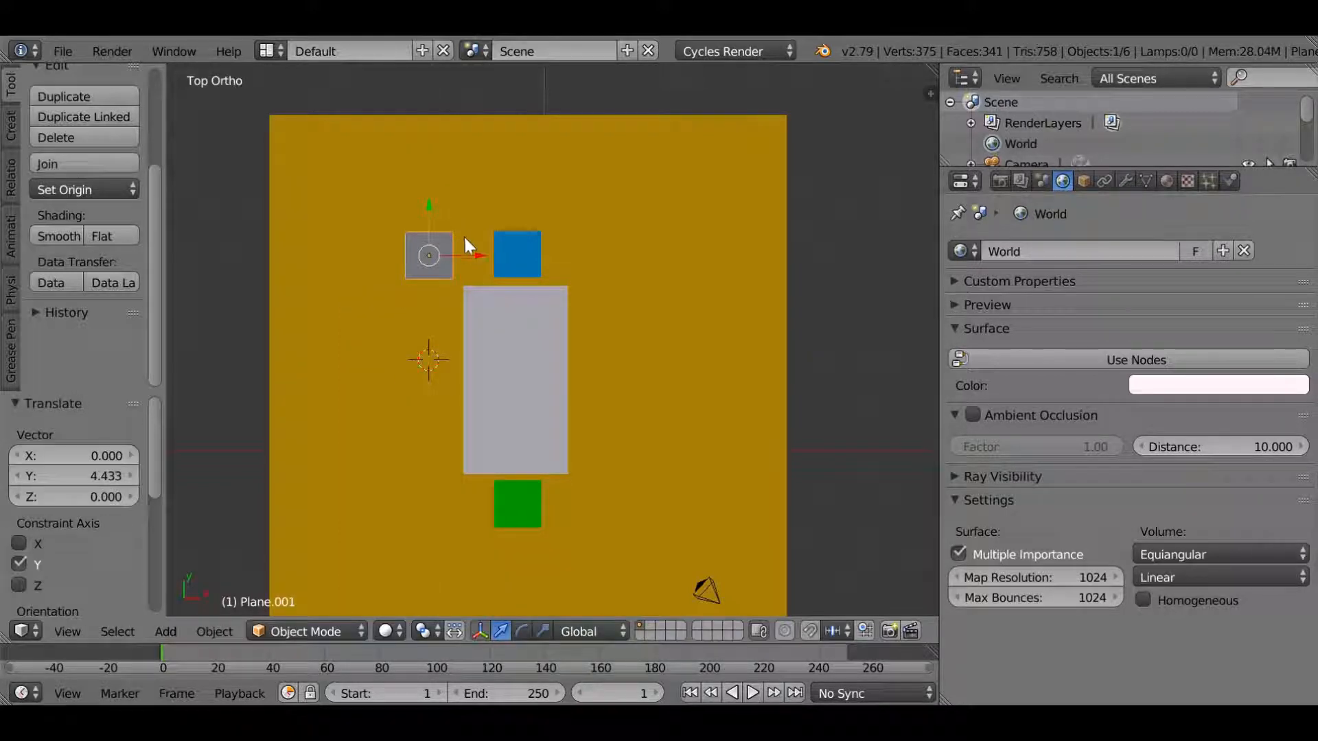
{"action": "key", "text": "g"}
{"action": "key", "text": "x"}
{"action": "left_click", "coordinate": [485, 255]}
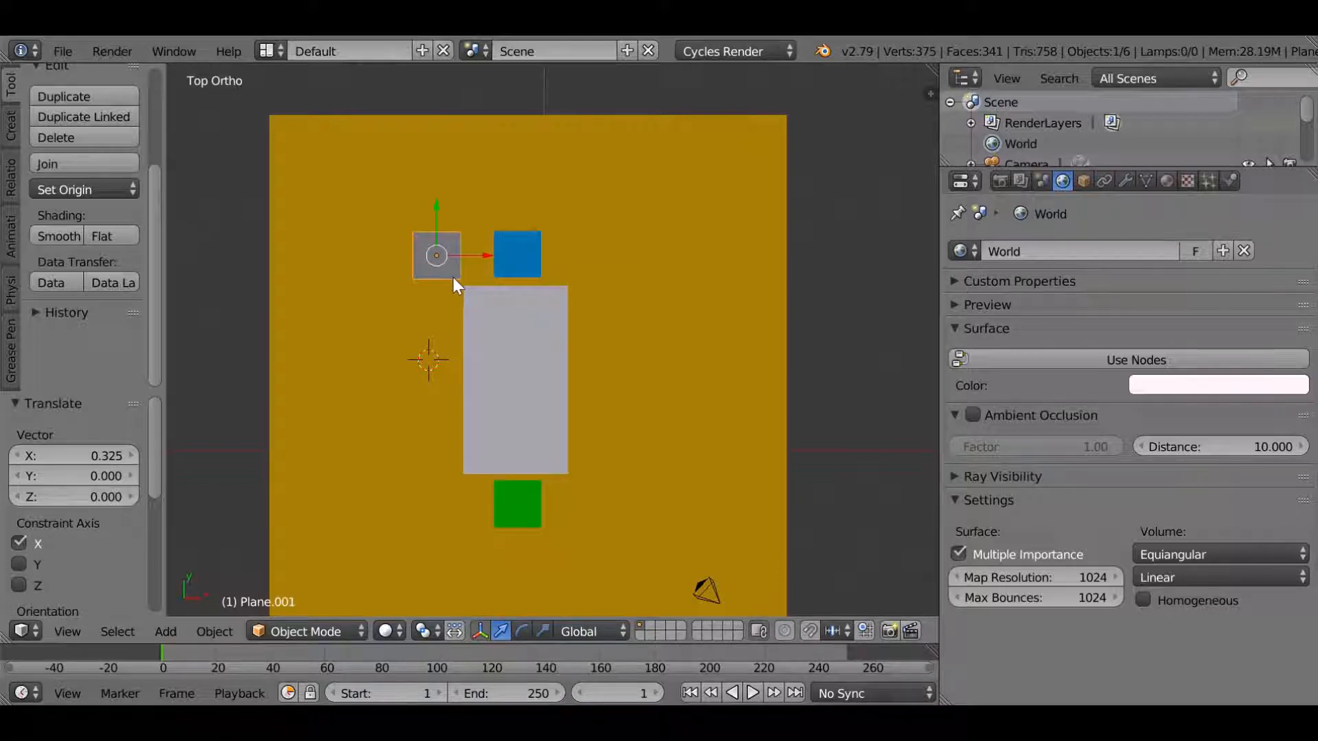
Stretch the plane to cover the table by moving its +X edge about 6.8 along X and its -Y edge about -10.64 along Y
{"action": "key", "text": "Tab"}
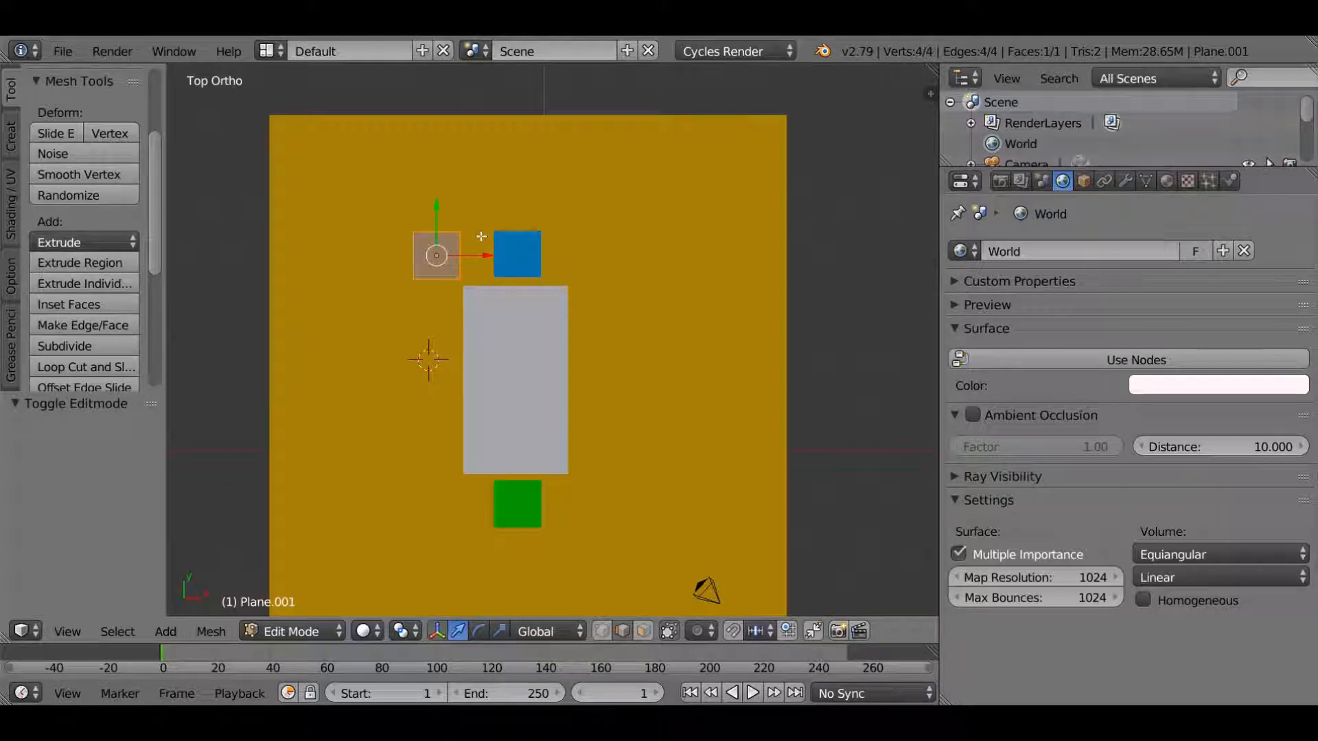
{"action": "right_click", "coordinate": [464, 254]}
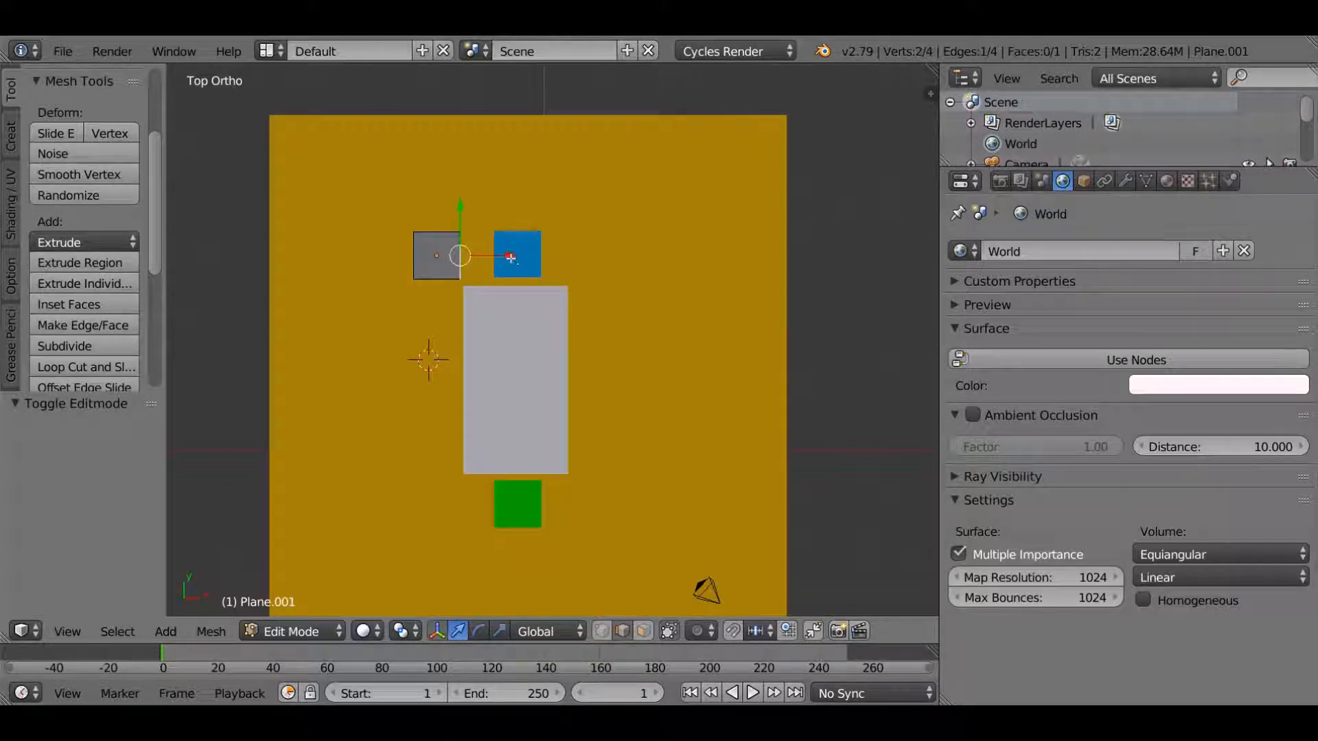
{"action": "left_click_drag", "start_coordinate": [515, 256], "coordinate": [672, 260]}
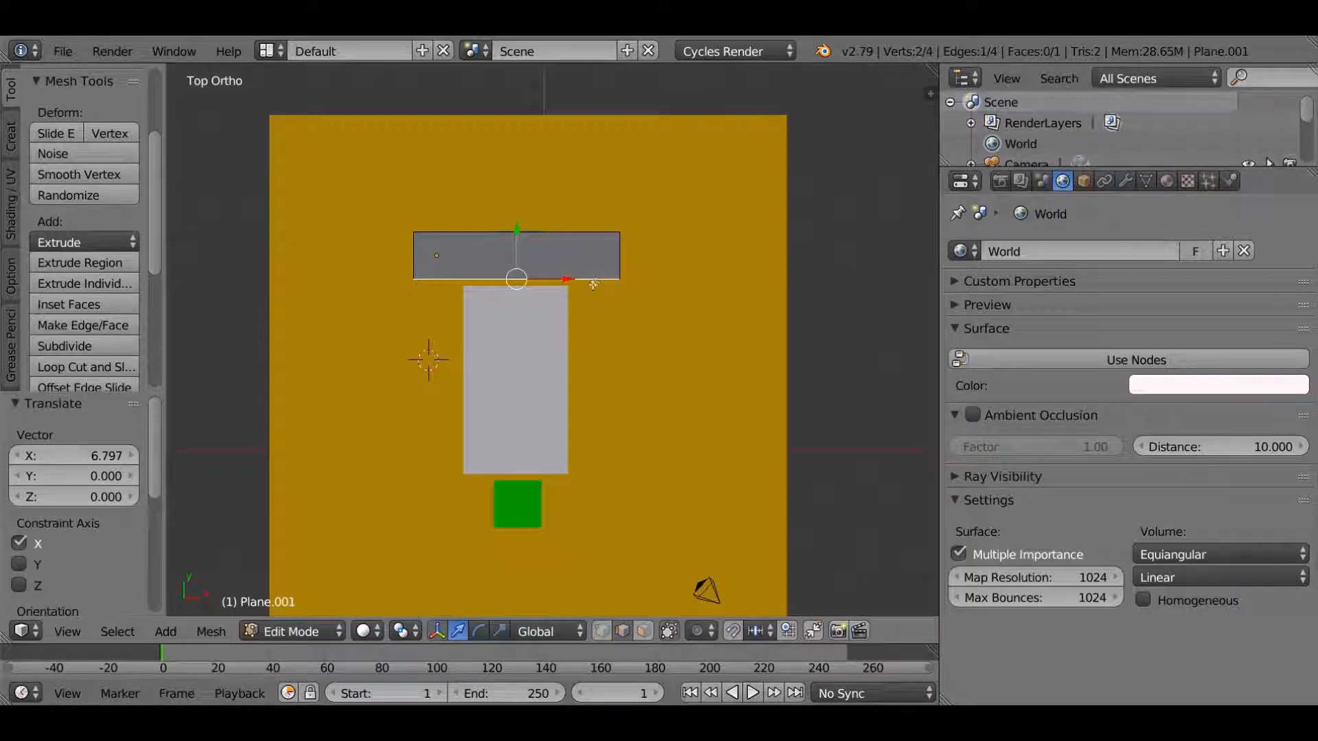
{"action": "key", "text": "g"}
{"action": "key", "text": "y"}
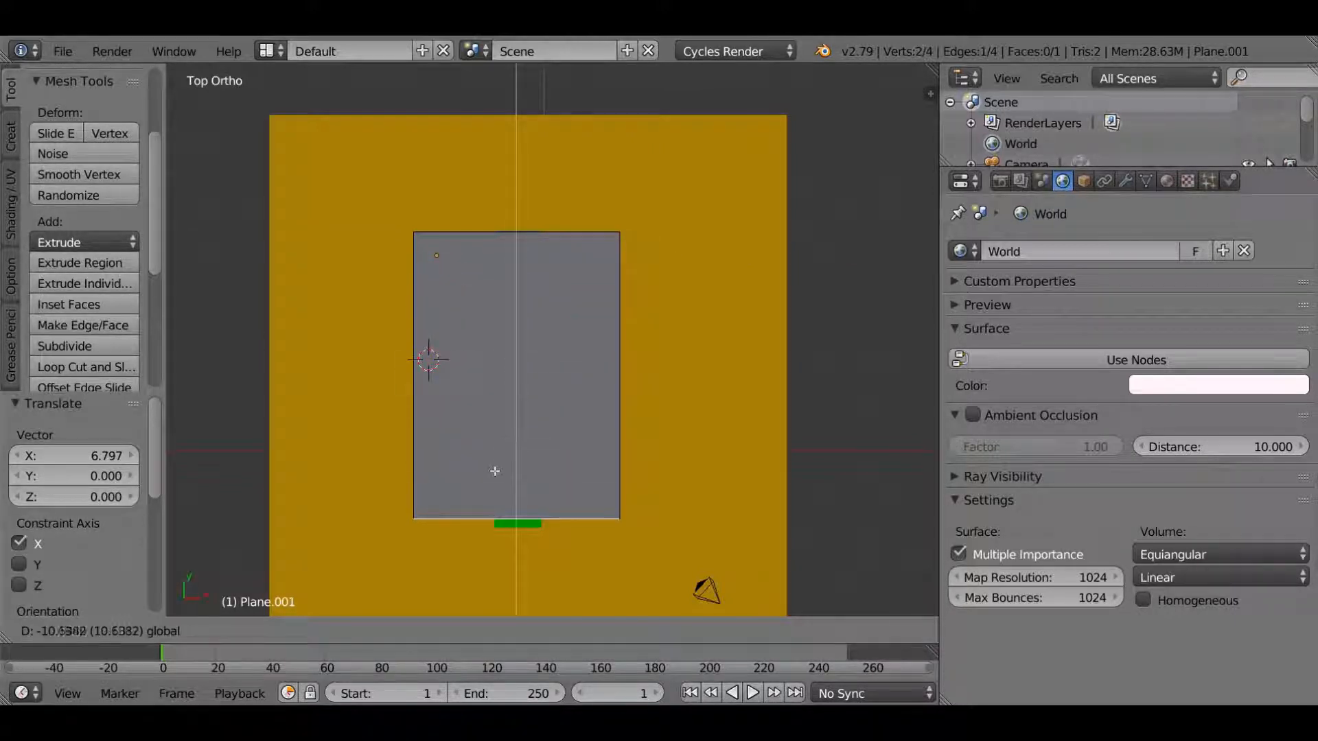
{"action": "left_click", "coordinate": [493, 481]}
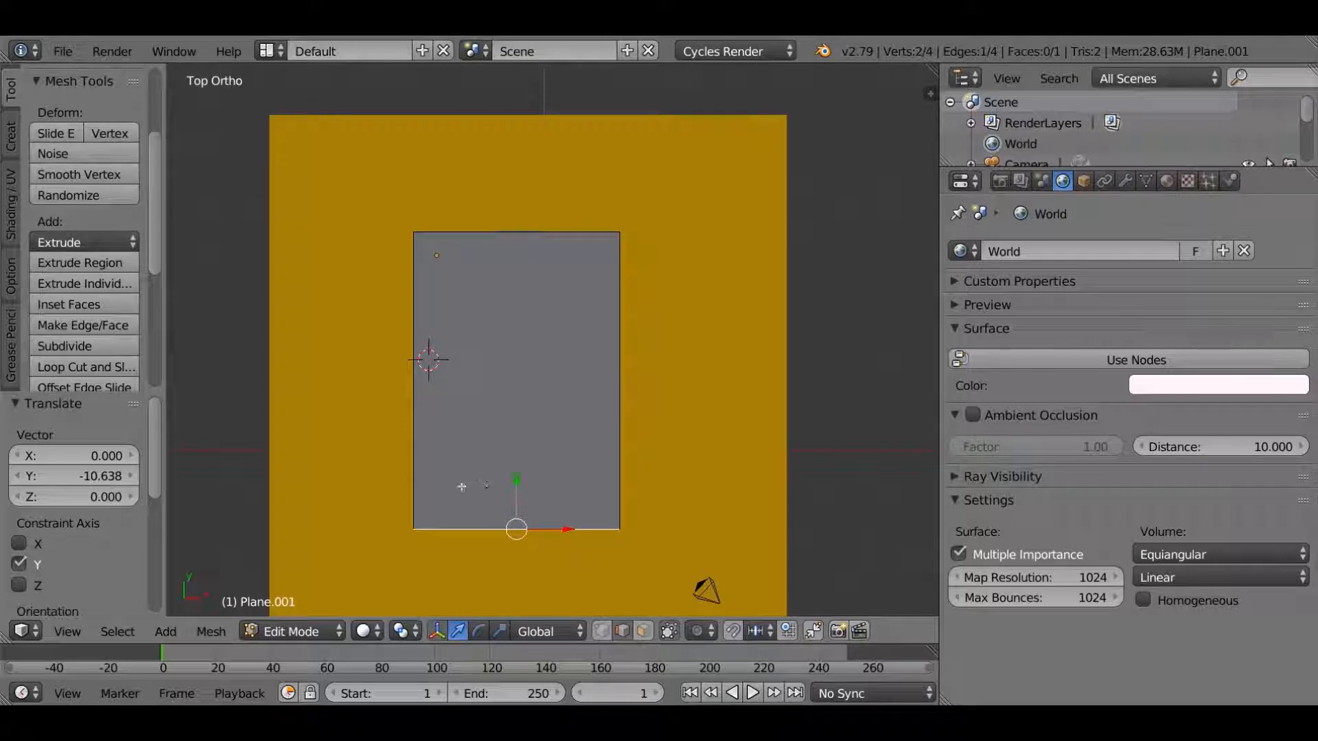
{"action": "middle_click_drag", "start_coordinate": [466, 488], "coordinate": [529, 439]}
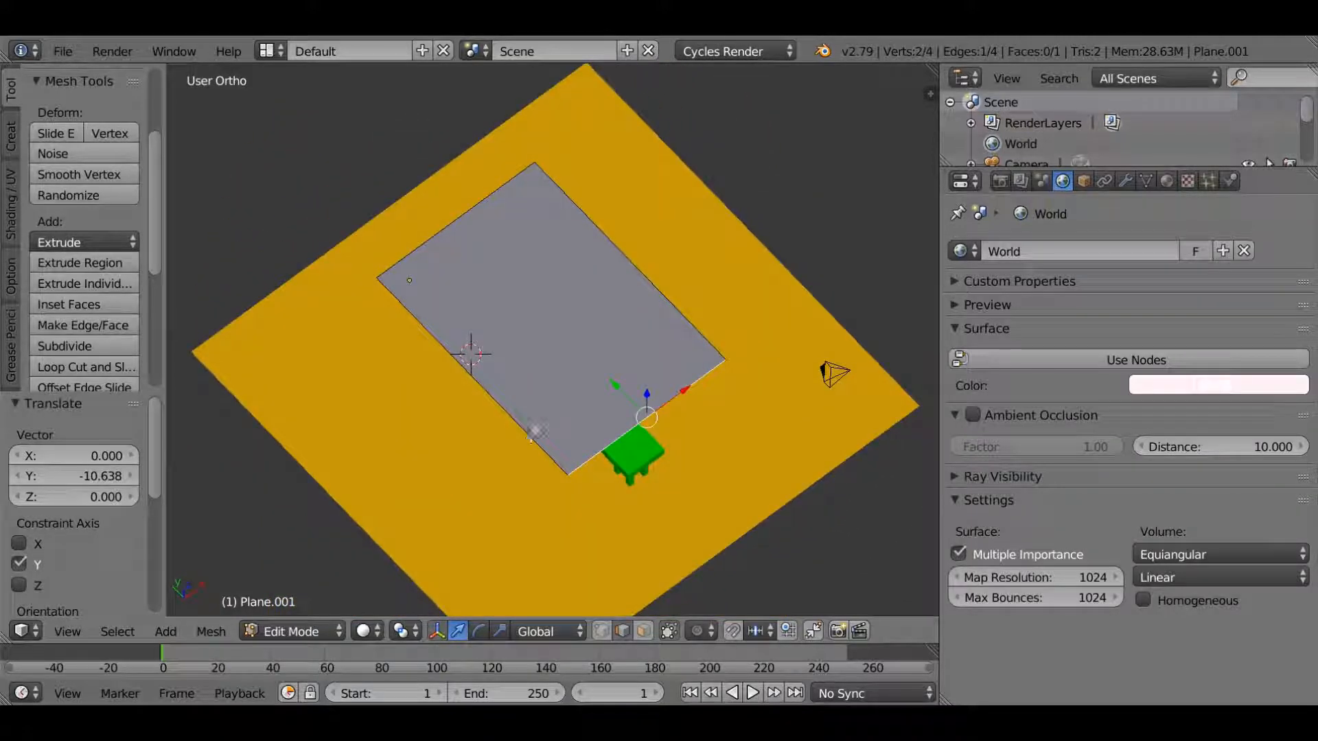
{"action": "key", "text": "Tab"}
{"action": "middle_click_drag", "start_coordinate": [536, 382], "coordinate": [636, 330]}
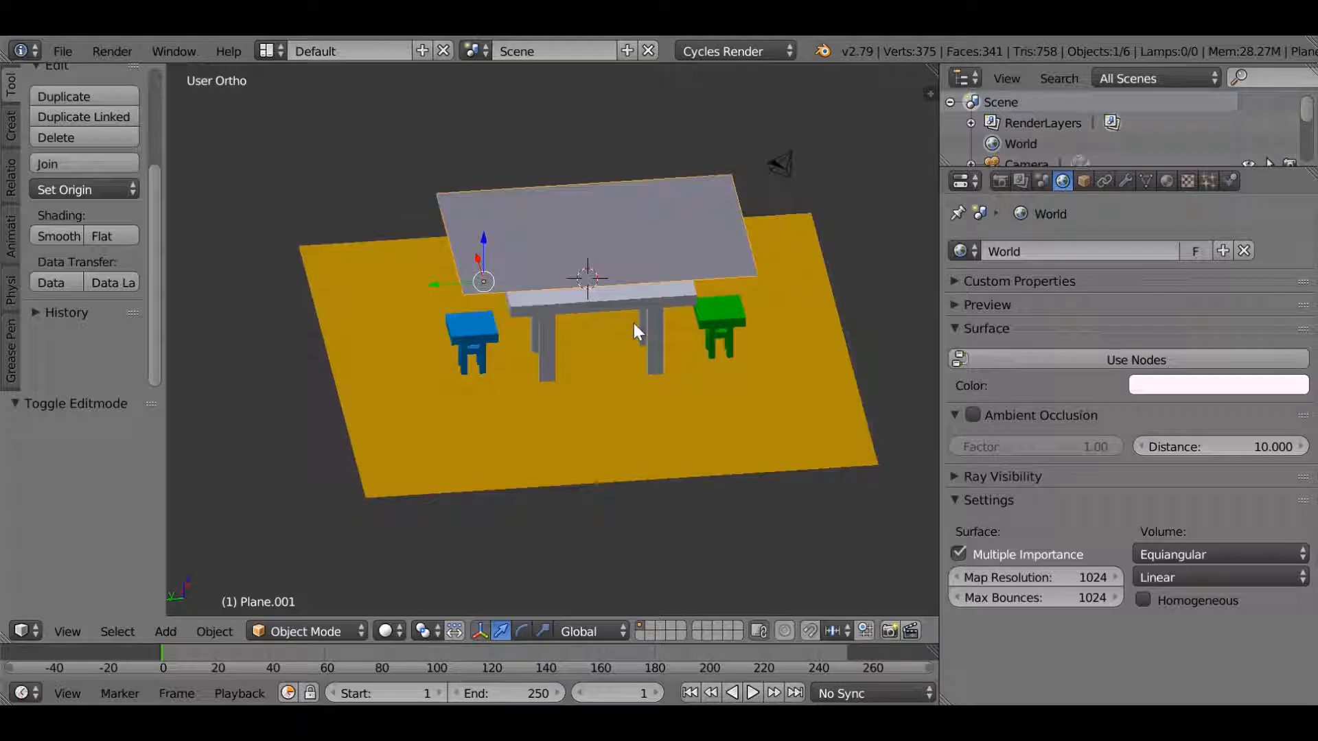
Enable Cloth physics on the plane above the table and subdivide its selected edge with 77 cuts
{"action": "left_click", "coordinate": [1229, 180]}
{"action": "left_click", "coordinate": [1009, 322]}
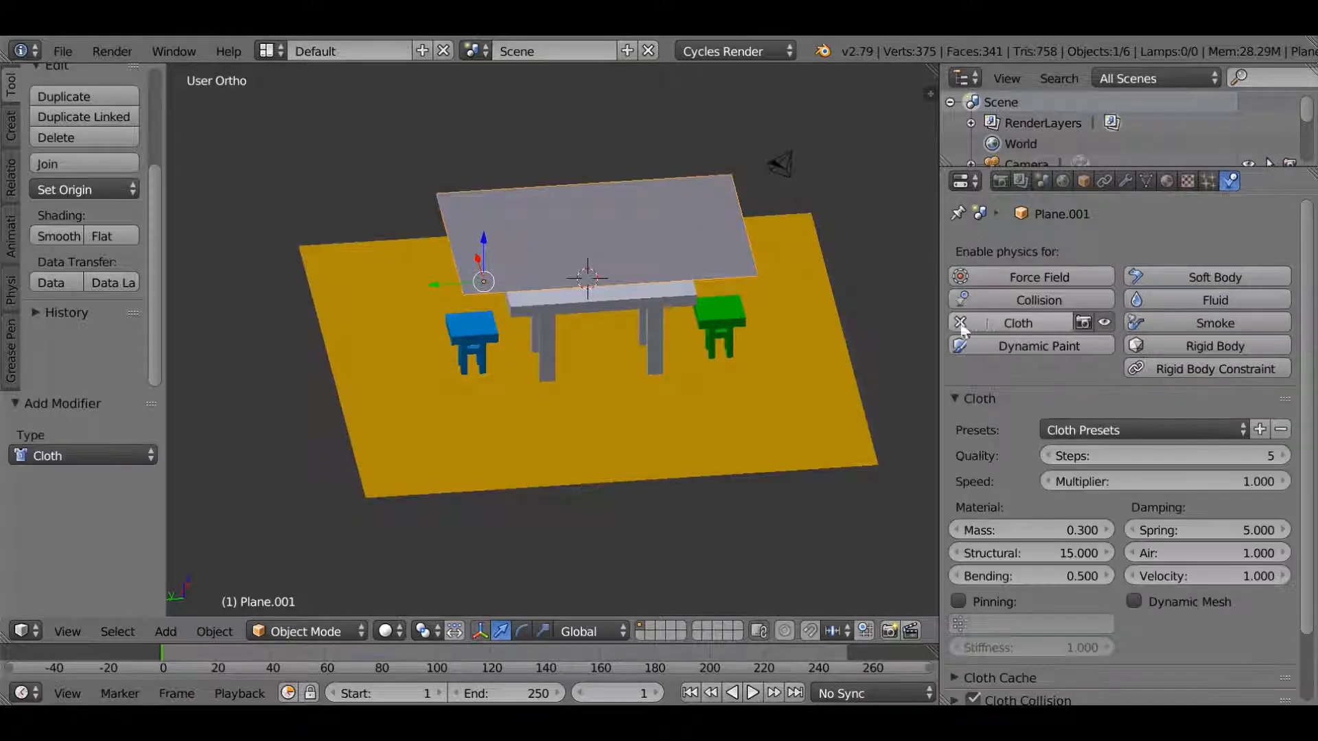
{"action": "scroll", "coordinate": [69, 240], "scroll_direction": "up", "scroll_amount": 5}
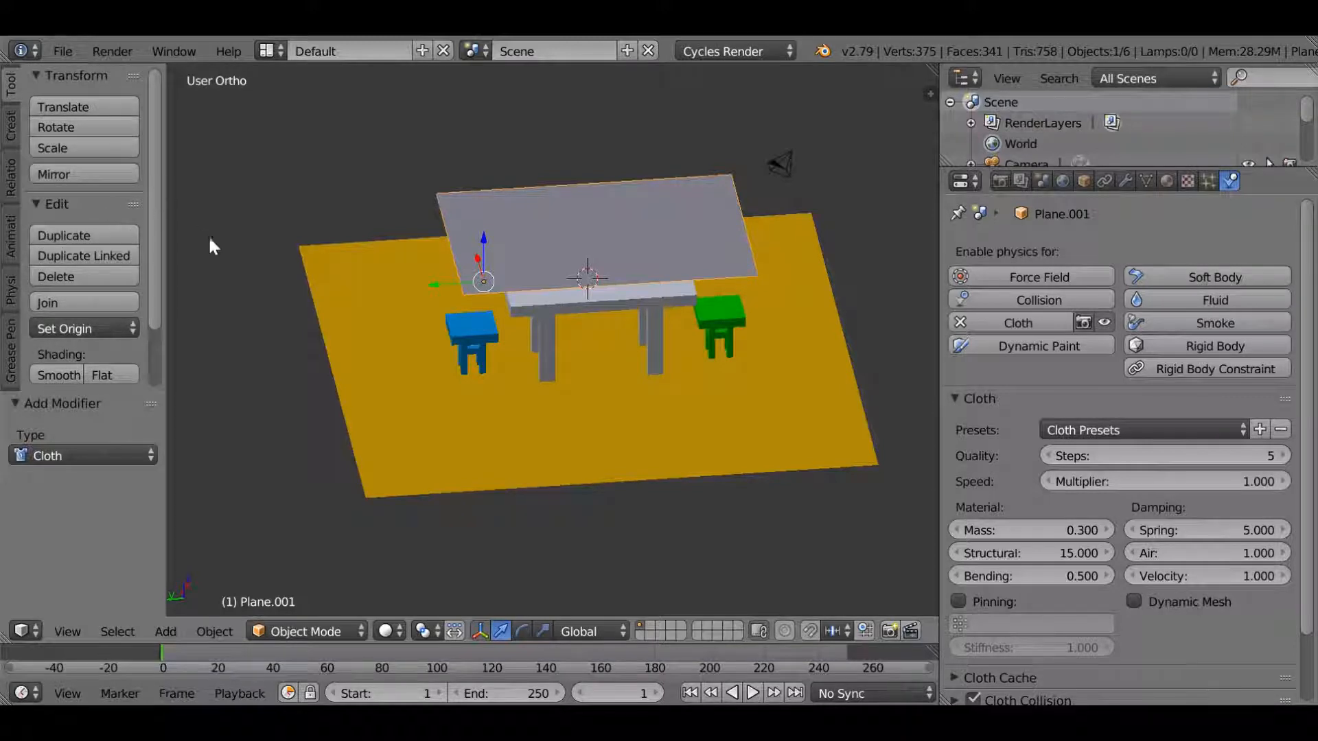
{"action": "key", "text": "Tab"}
{"action": "scroll", "coordinate": [75, 323], "scroll_direction": "down", "scroll_amount": 4}
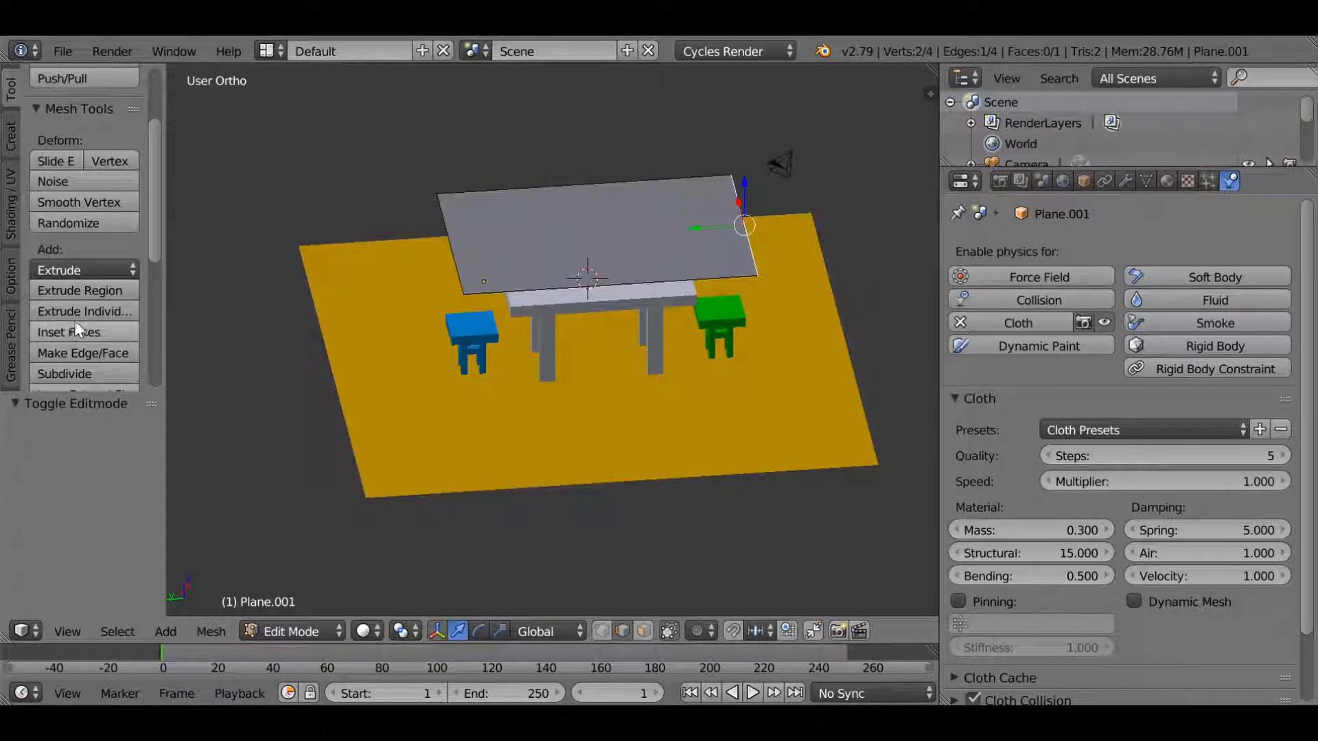
{"action": "left_click", "coordinate": [75, 375]}
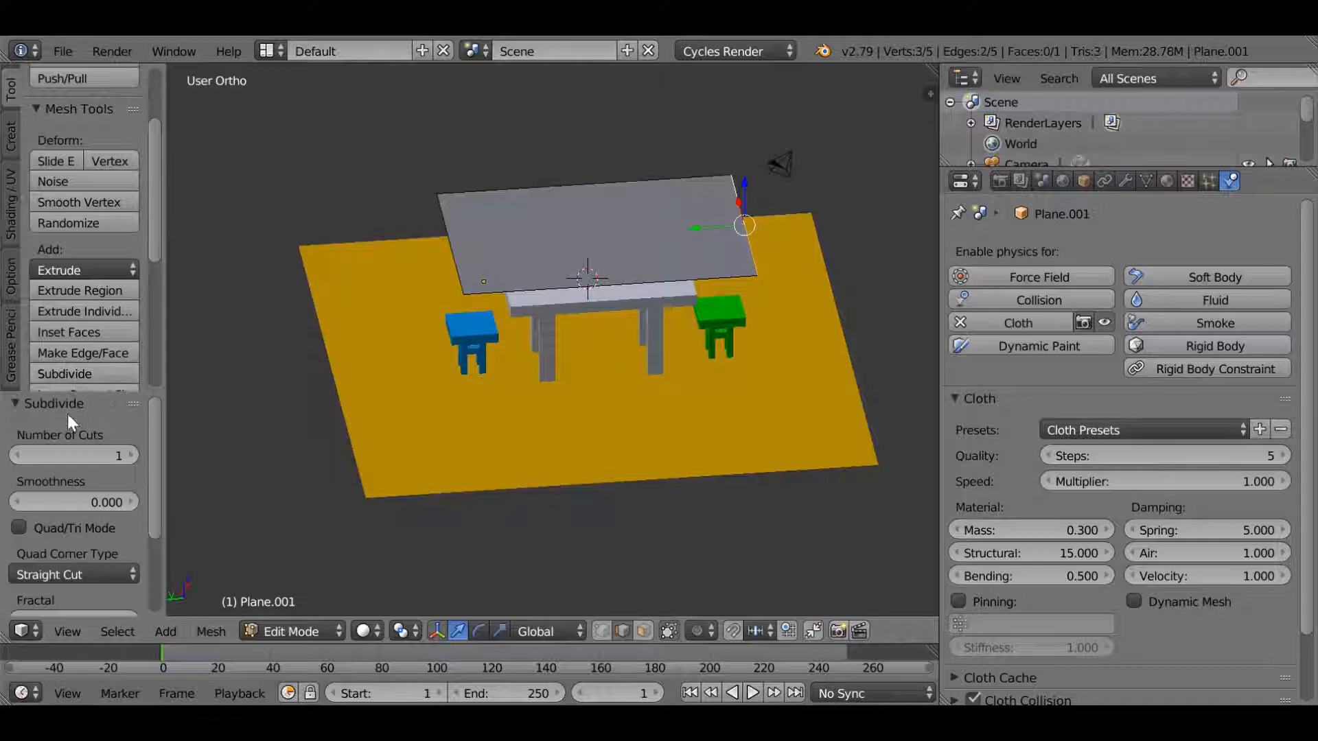
{"action": "left_click", "coordinate": [121, 455]}
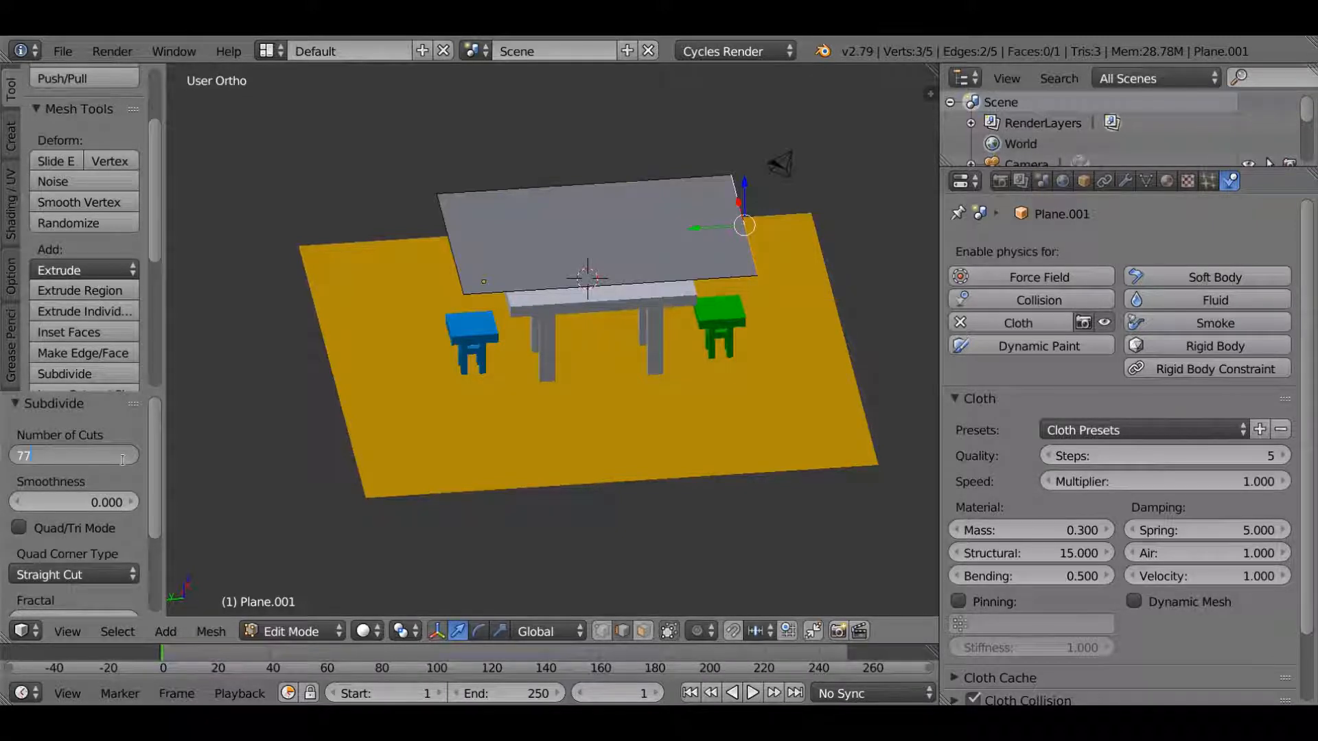
{"action": "type", "text": "77"}
{"action": "key", "text": "Return"}
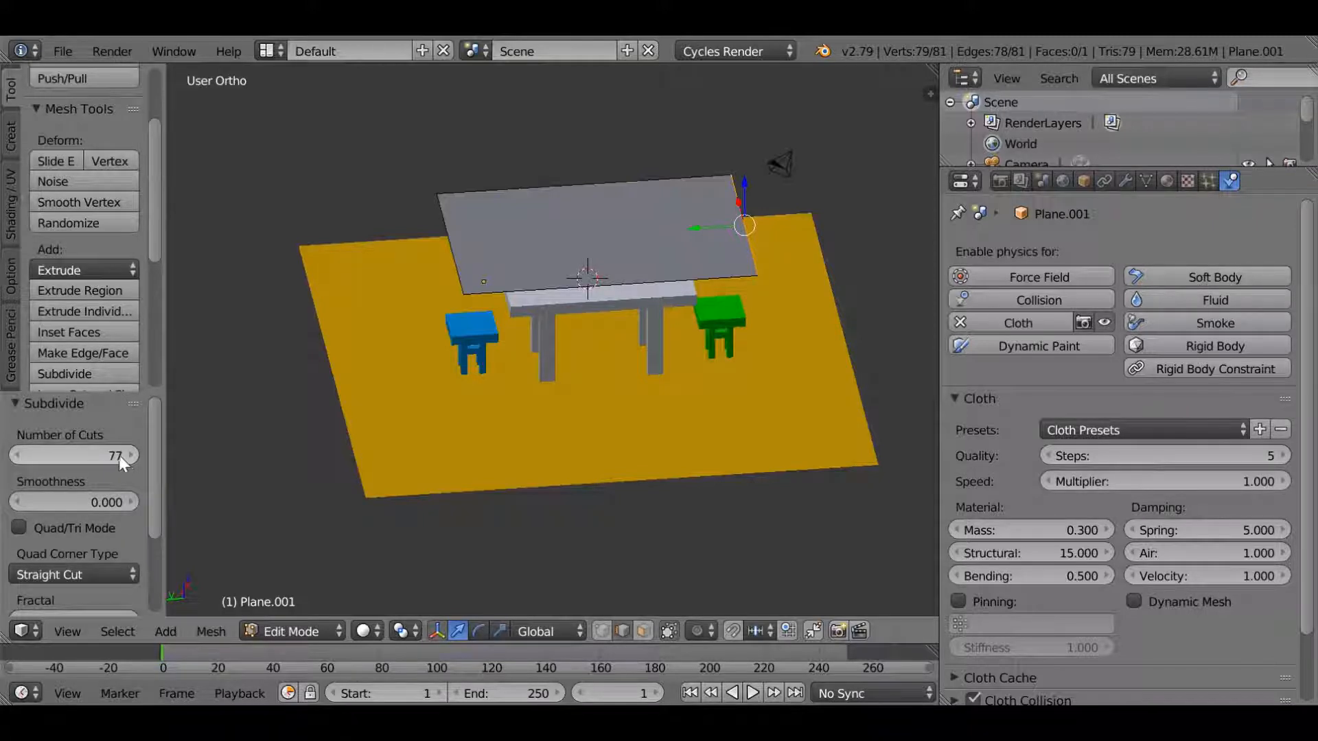
Select the whole plane and try subdividing it three times with one cut each
{"action": "key", "text": "a"}
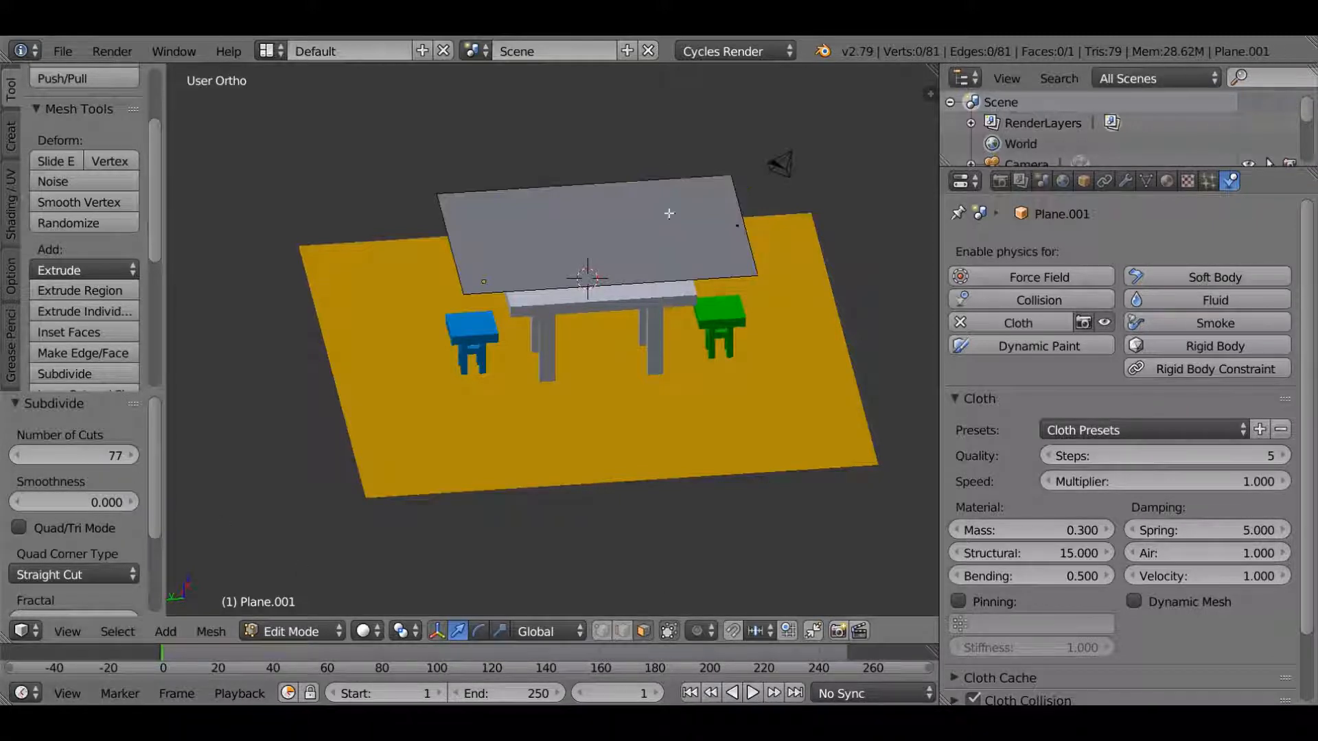
{"action": "key", "text": "a"}
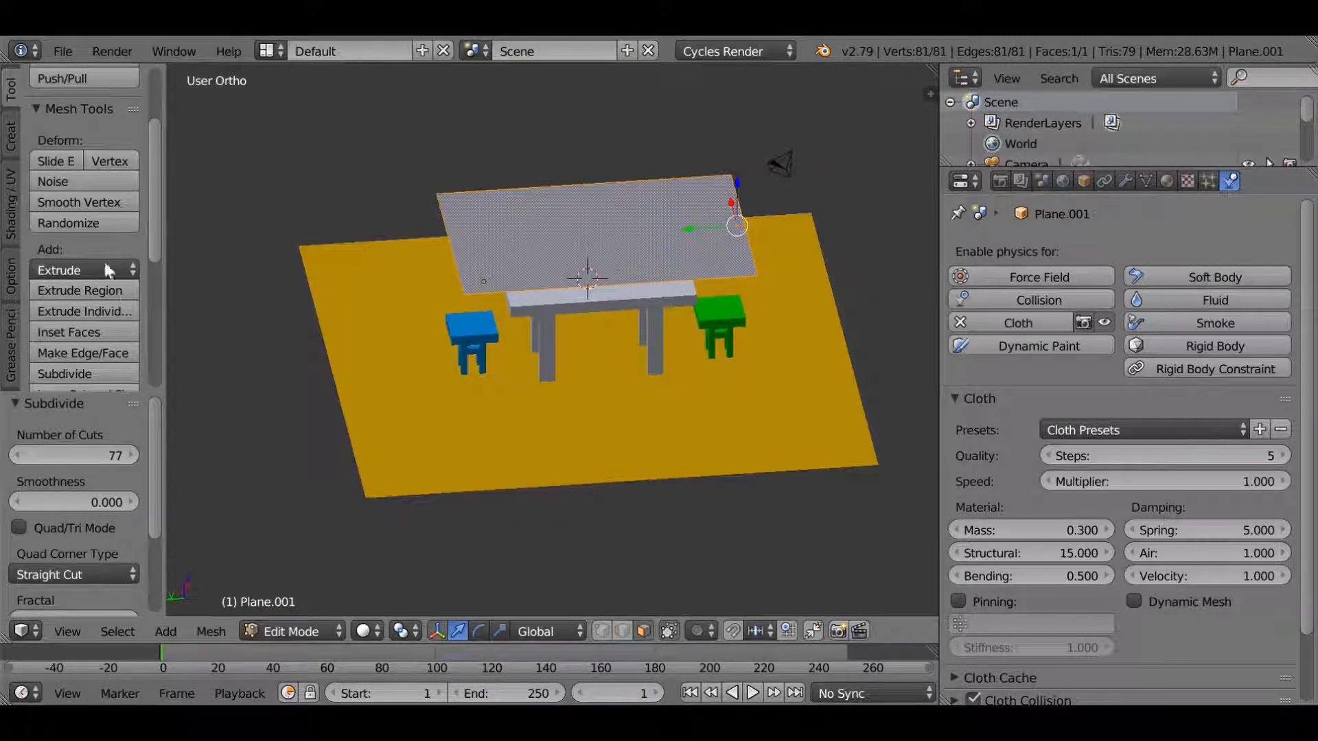
{"action": "left_click", "coordinate": [73, 372]}
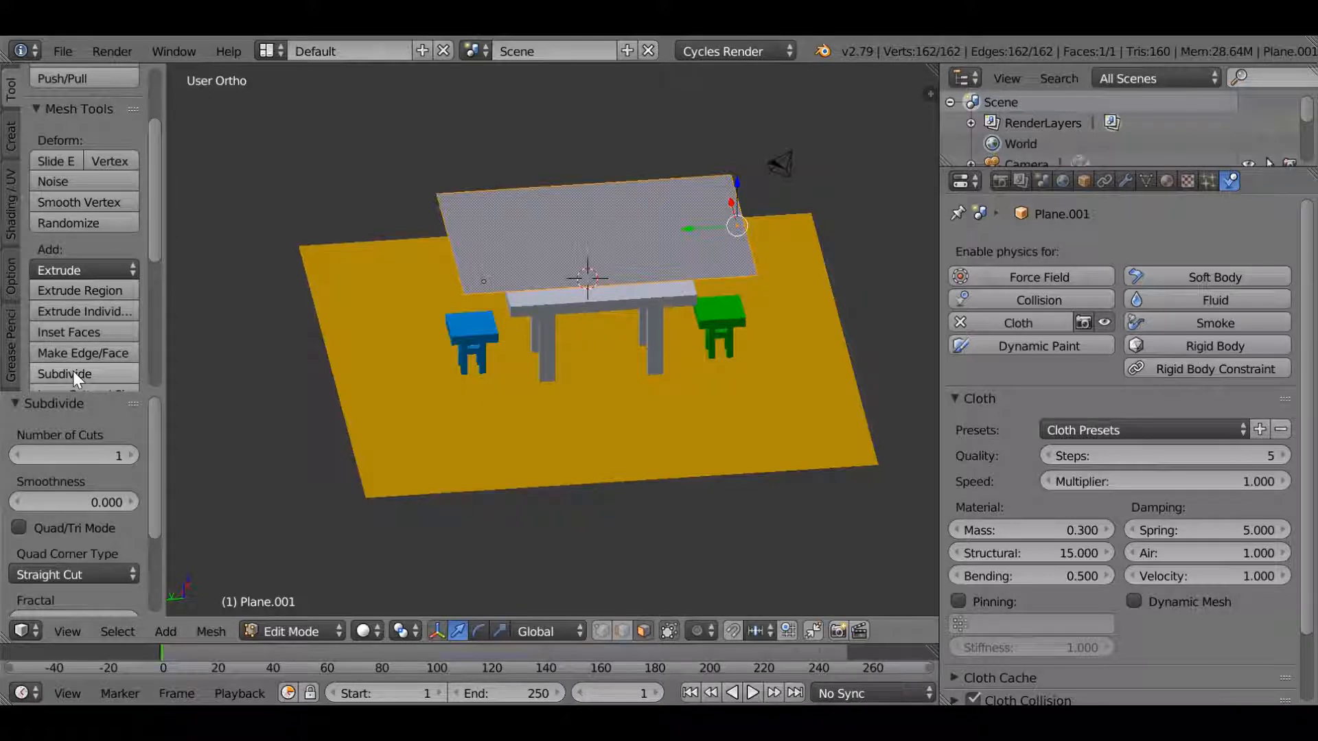
{"action": "left_click", "coordinate": [72, 372]}
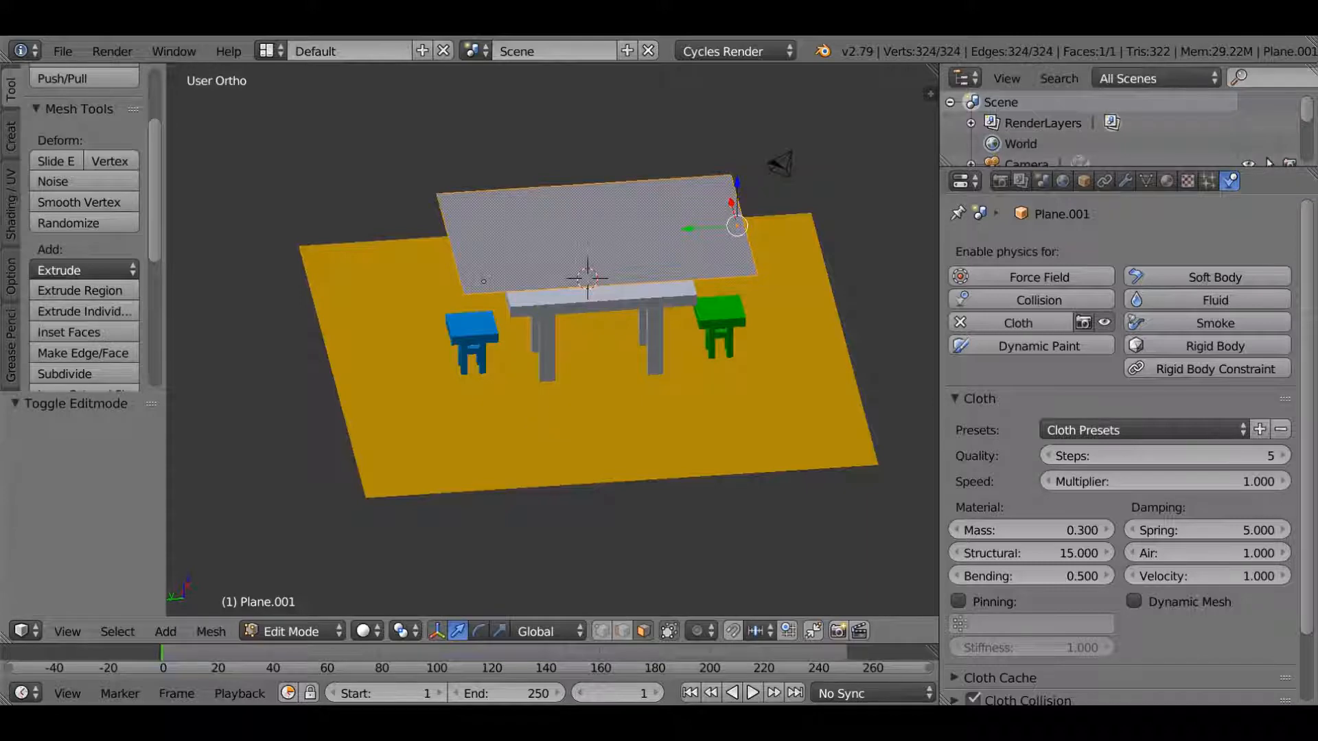
{"action": "left_click", "coordinate": [74, 372]}
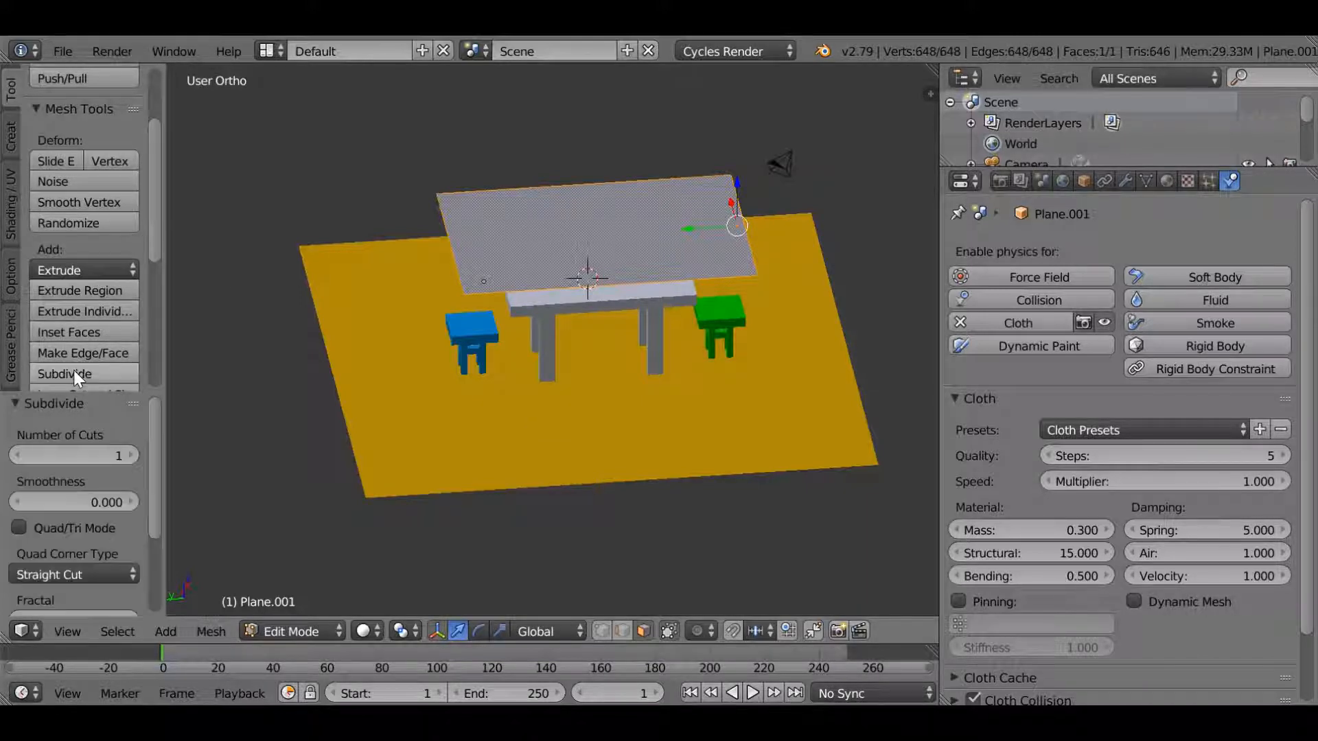
{"action": "left_click", "coordinate": [103, 456]}
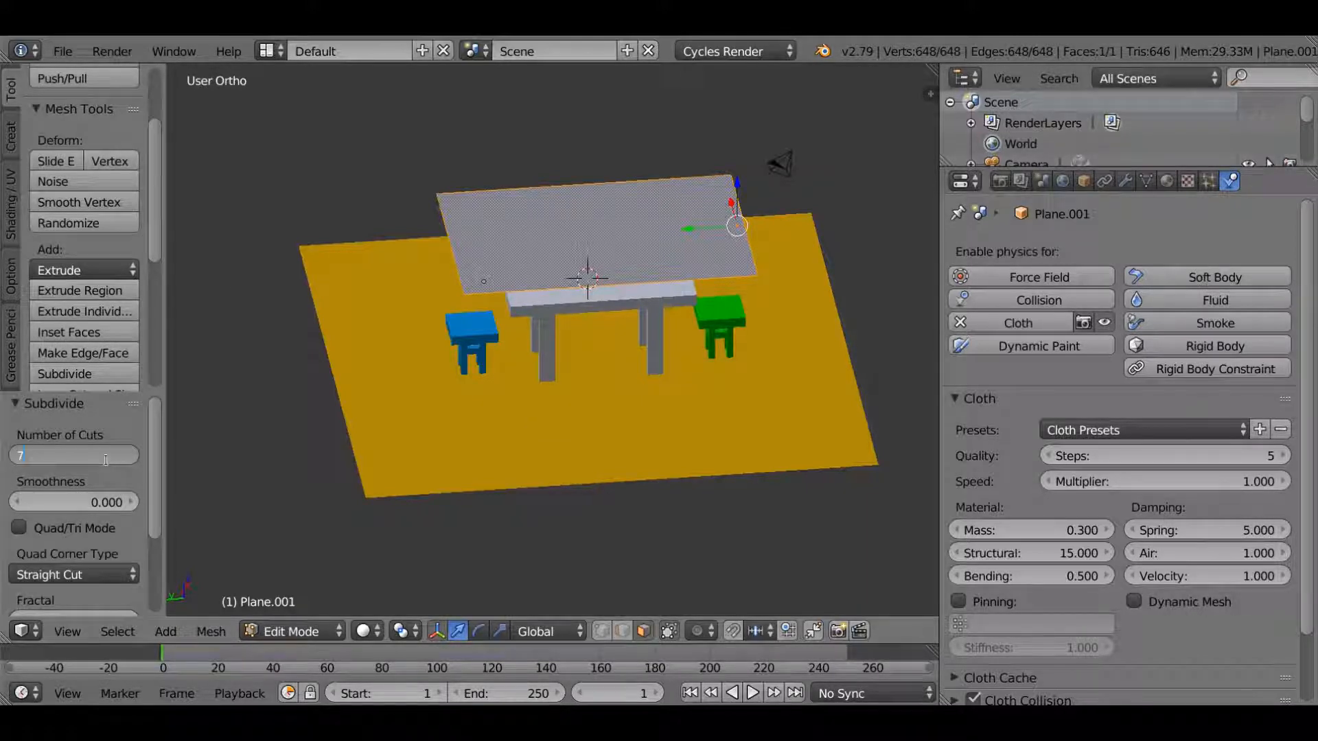
{"action": "key", "text": "Escape"}
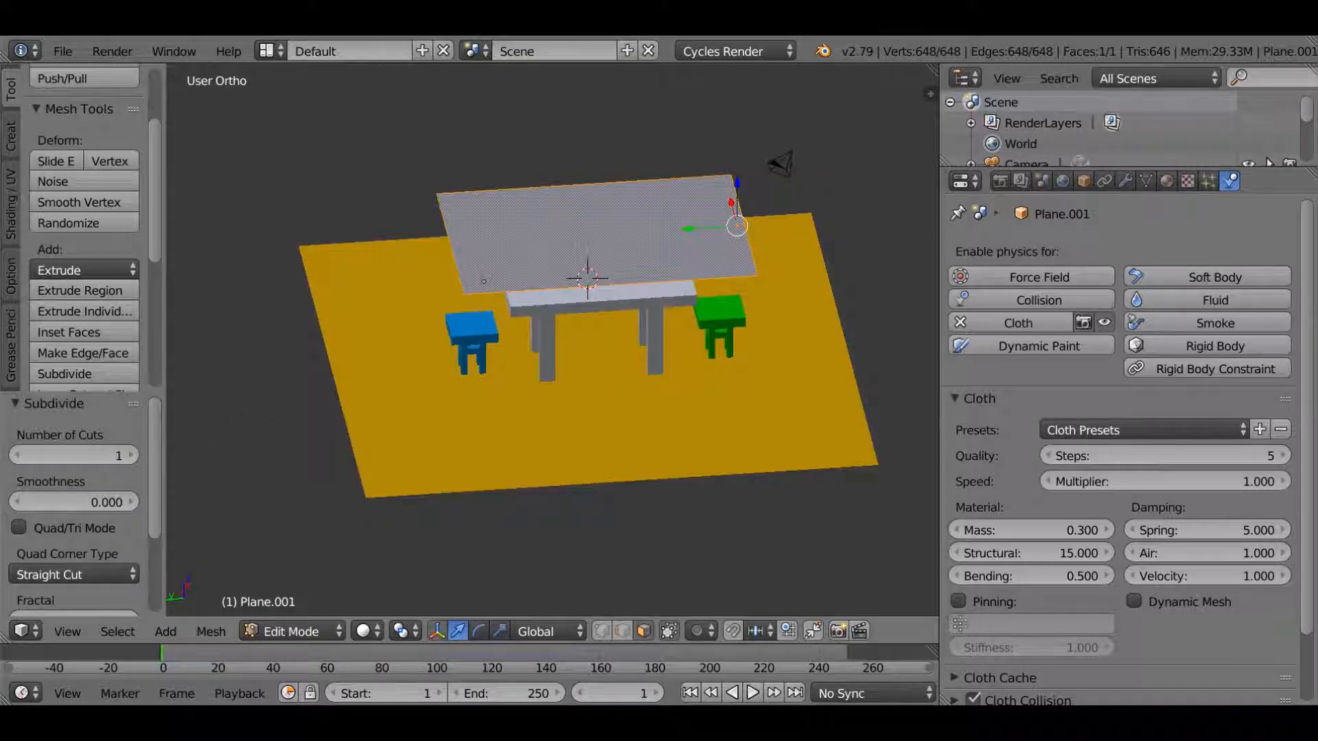
Undo the last two subdivisions and delete the plane above the table in Object Mode
{"action": "key", "text": "ctrl+z"}
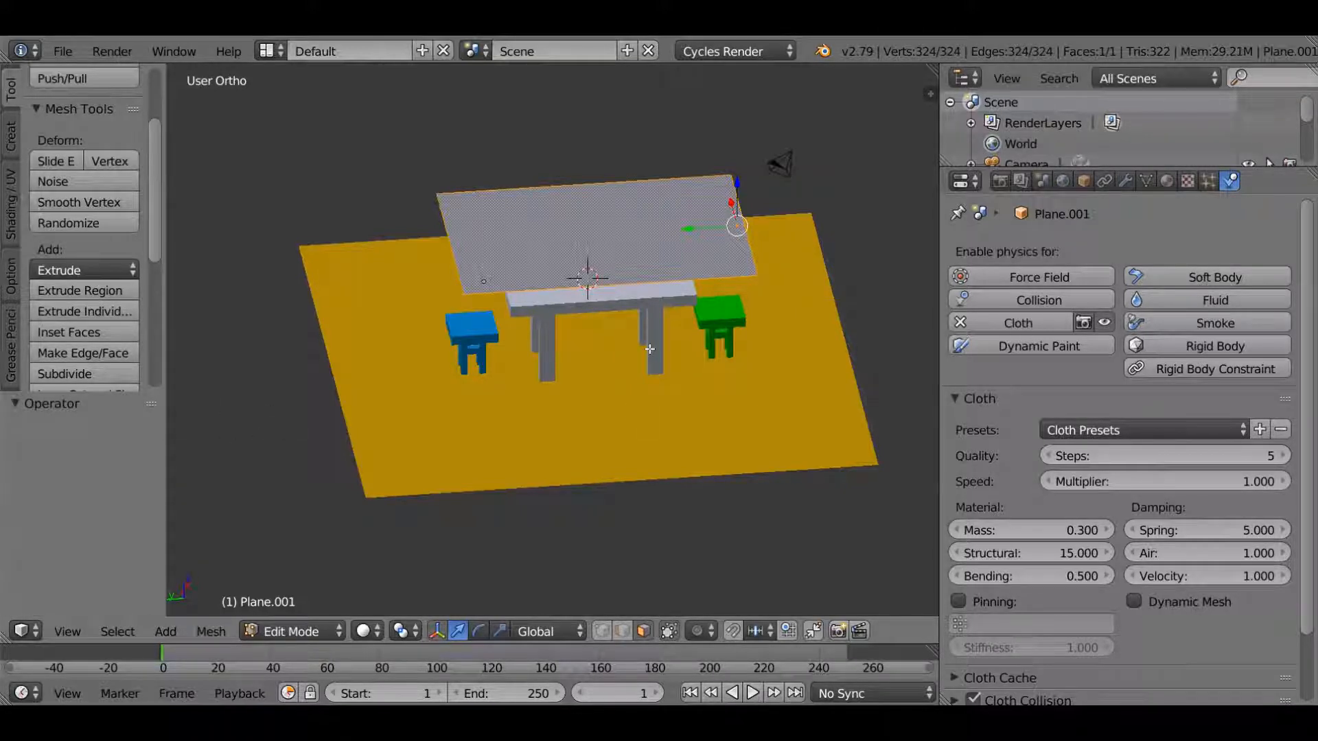
{"action": "key", "text": "ctrl+z"}
{"action": "key", "text": "x"}
{"action": "key", "text": "x"}
{"action": "key", "text": "Escape"}
{"action": "key", "text": "Tab"}
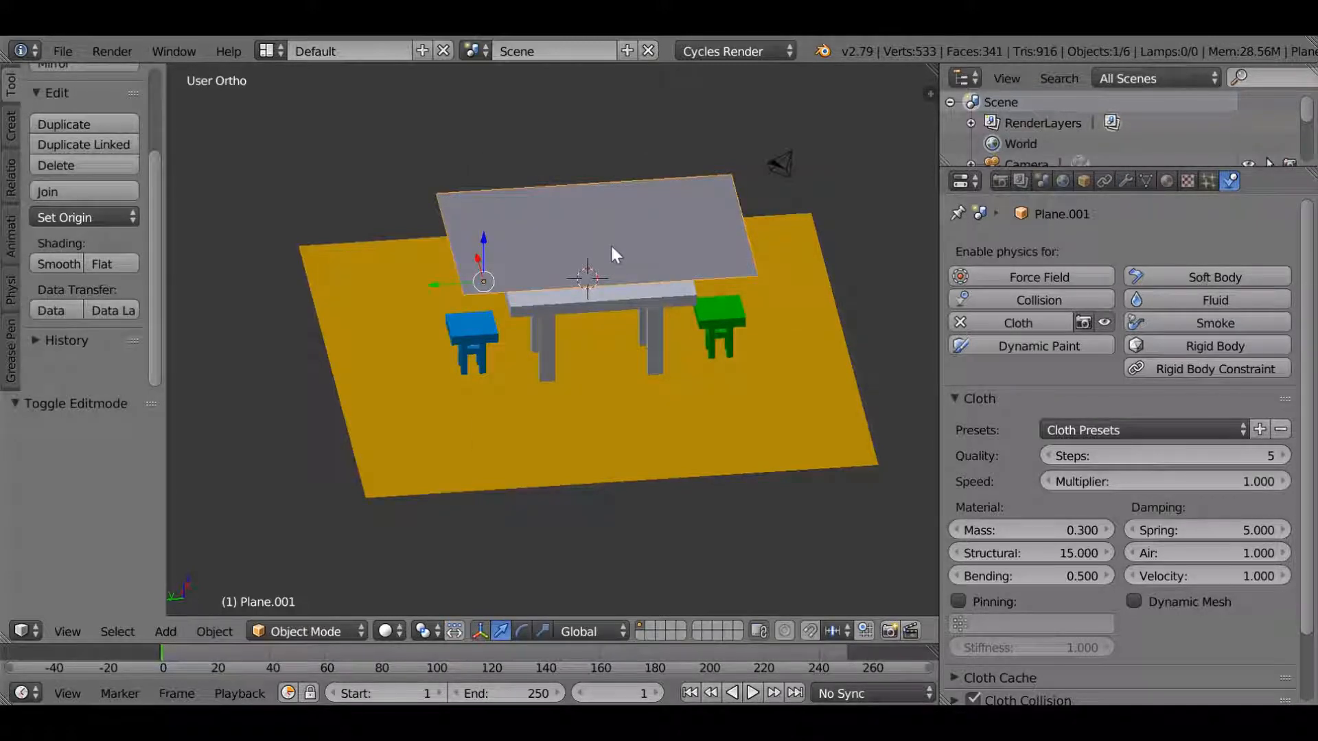
{"action": "key", "text": "x"}
{"action": "left_click", "coordinate": [611, 246]}
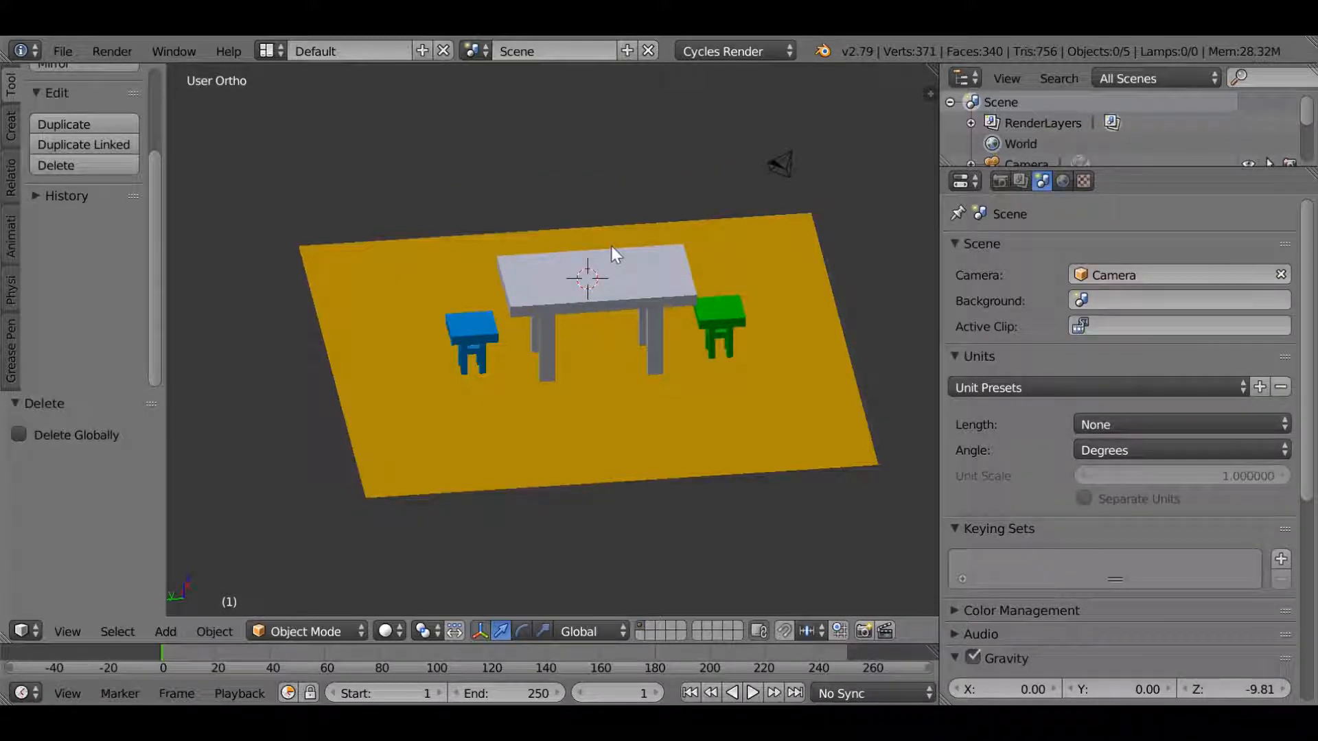
Add a new plane mesh at the 3D cursor in top view
{"action": "key", "text": "KP_7"}
{"action": "key", "text": "shift+a"}
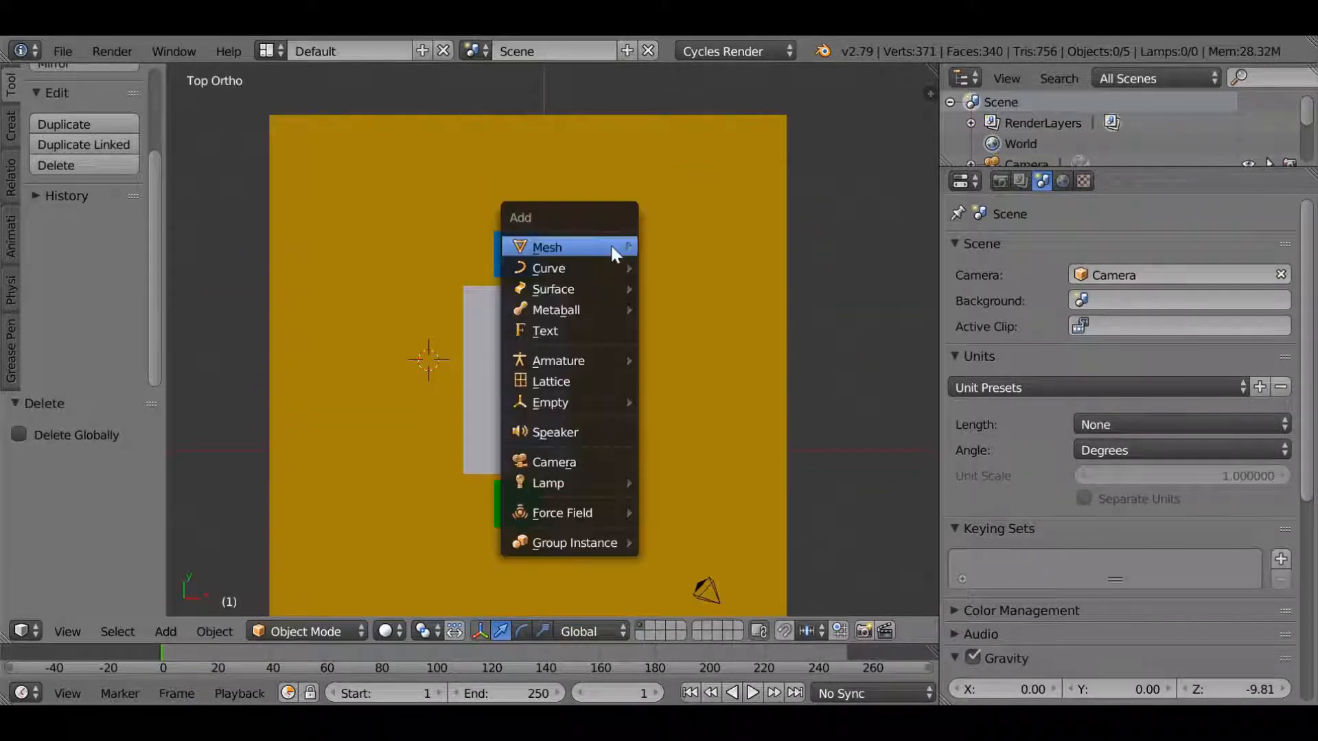
{"action": "mouse_move", "coordinate": [604, 245]}
{"action": "left_click", "coordinate": [652, 247]}
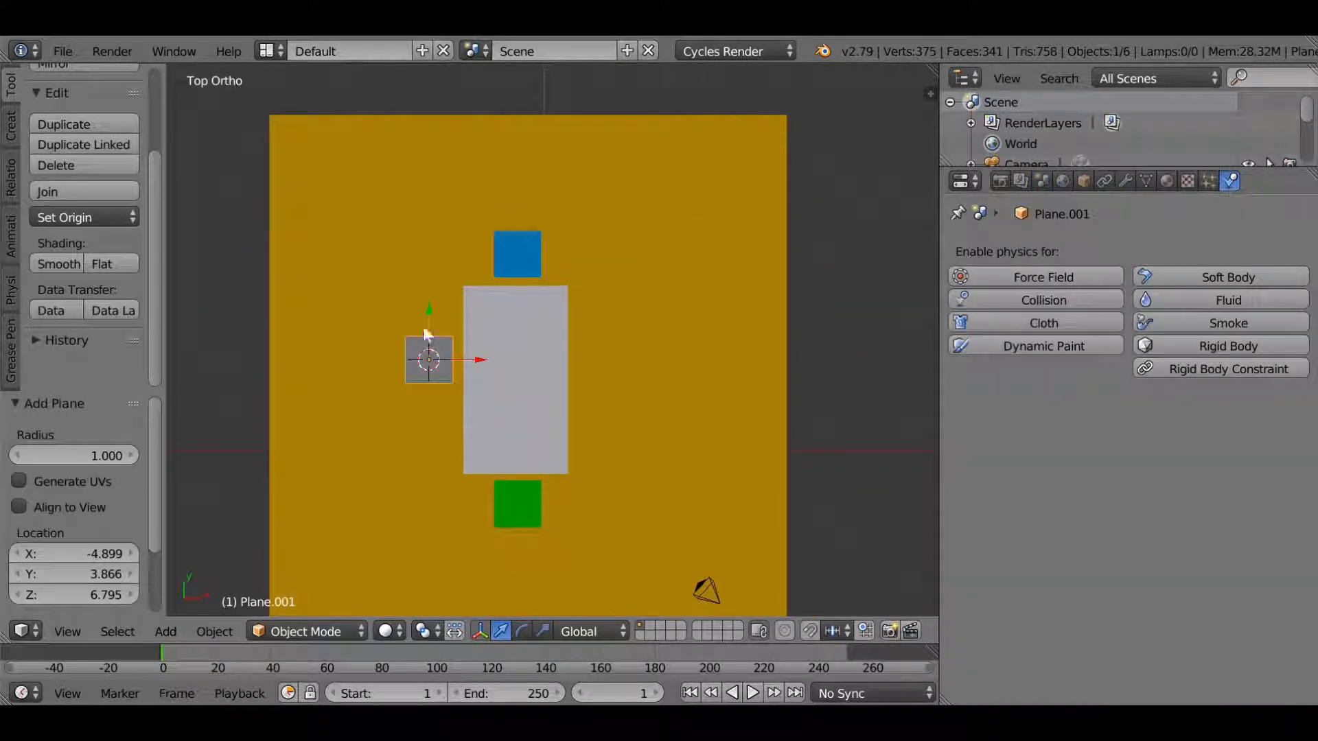
Move the new plane about 4.43 along Y and about 0.38 along X, beside the blue stool
{"action": "key", "text": "g"}
{"action": "key", "text": "y"}
{"action": "left_click", "coordinate": [447, 206]}
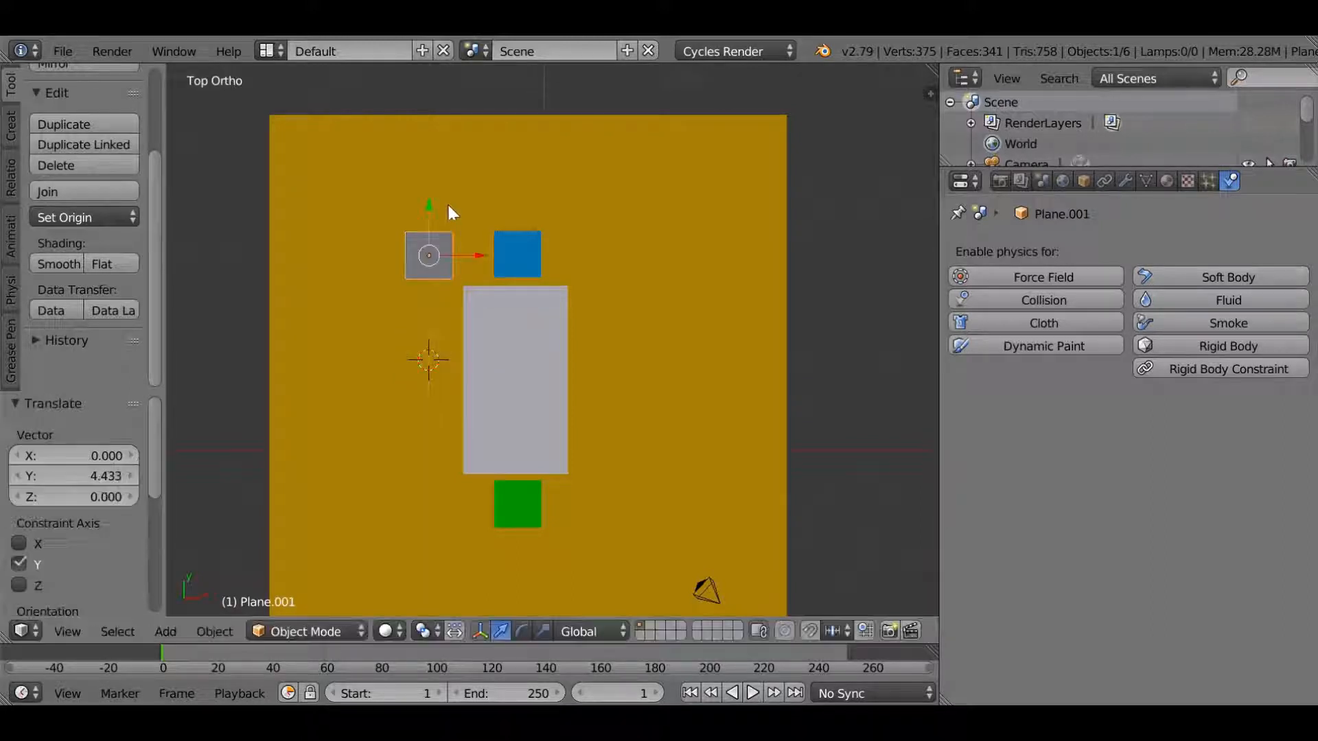
{"action": "key", "text": "g"}
{"action": "key", "text": "x"}
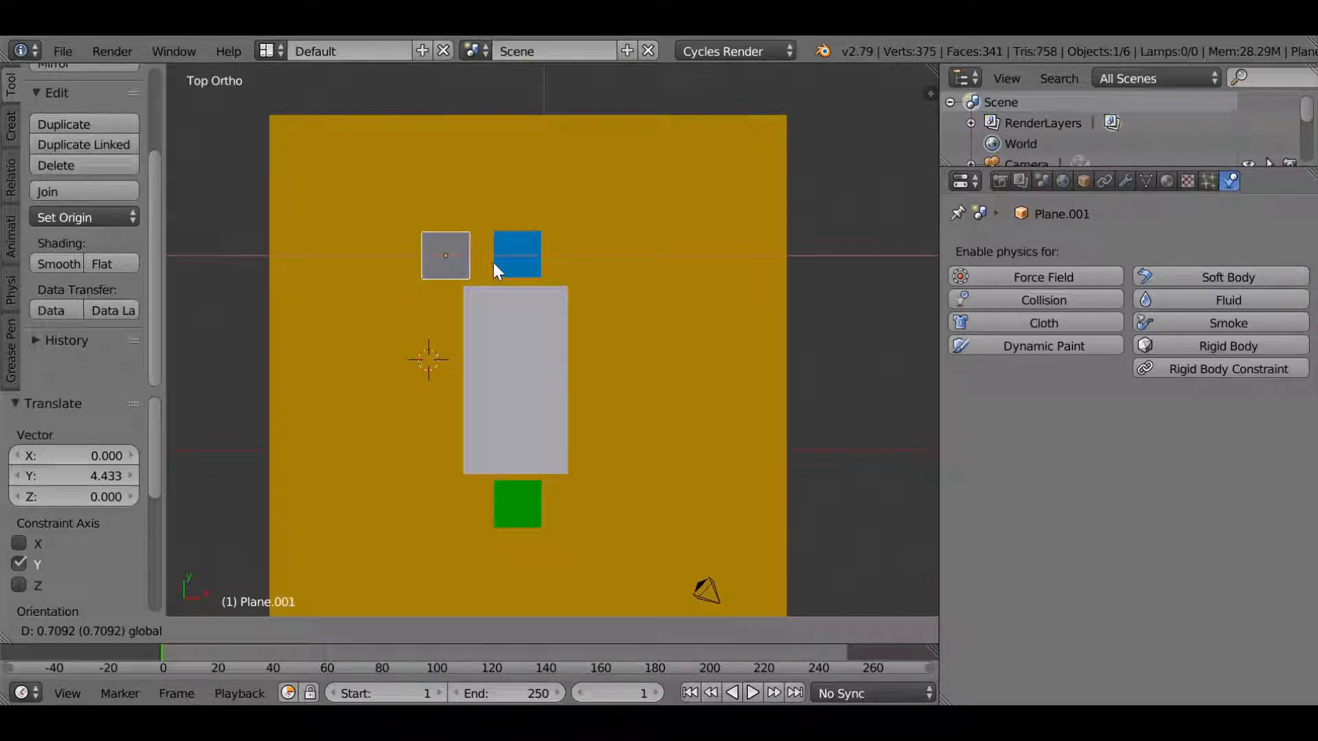
{"action": "left_click", "coordinate": [486, 263]}
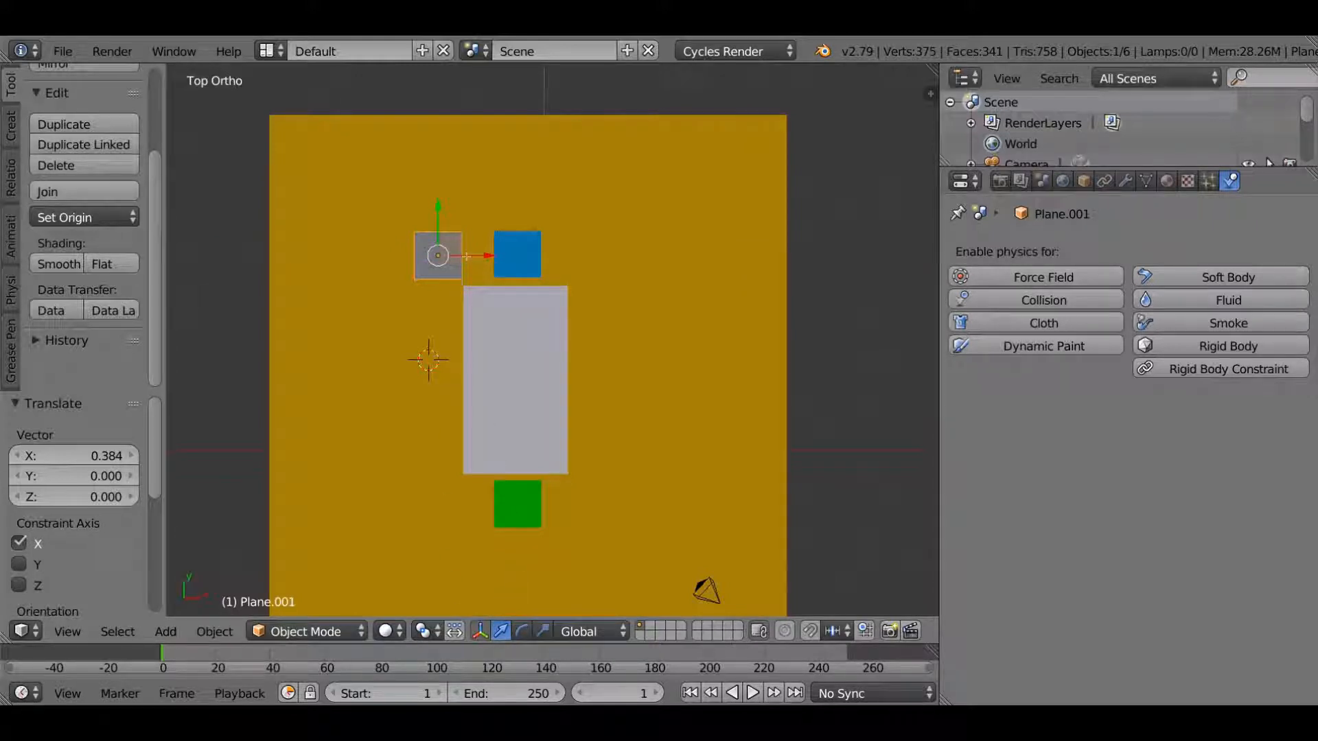
Stretch the plane over the table by moving its +X edge about 7.03 along X and its -Y edge about -11.14 along Y
{"action": "key", "text": "Tab"}
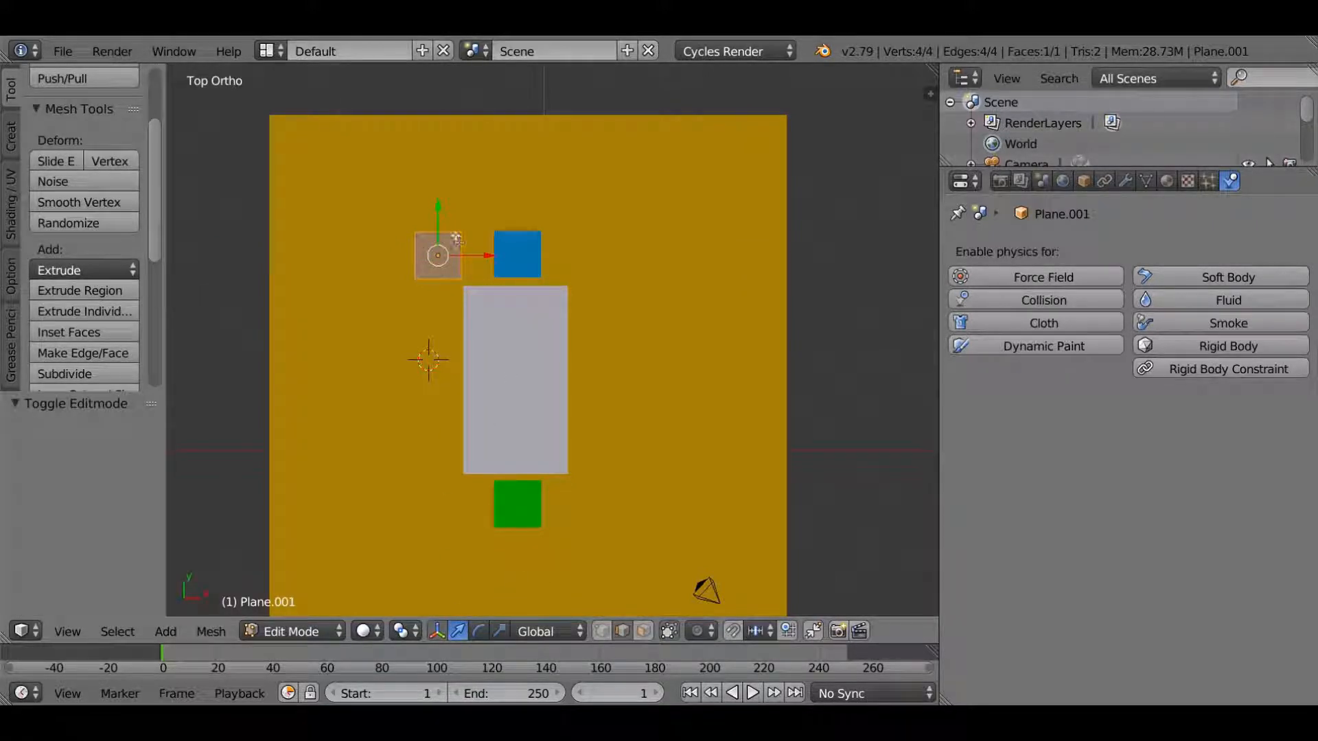
{"action": "right_click", "coordinate": [462, 252]}
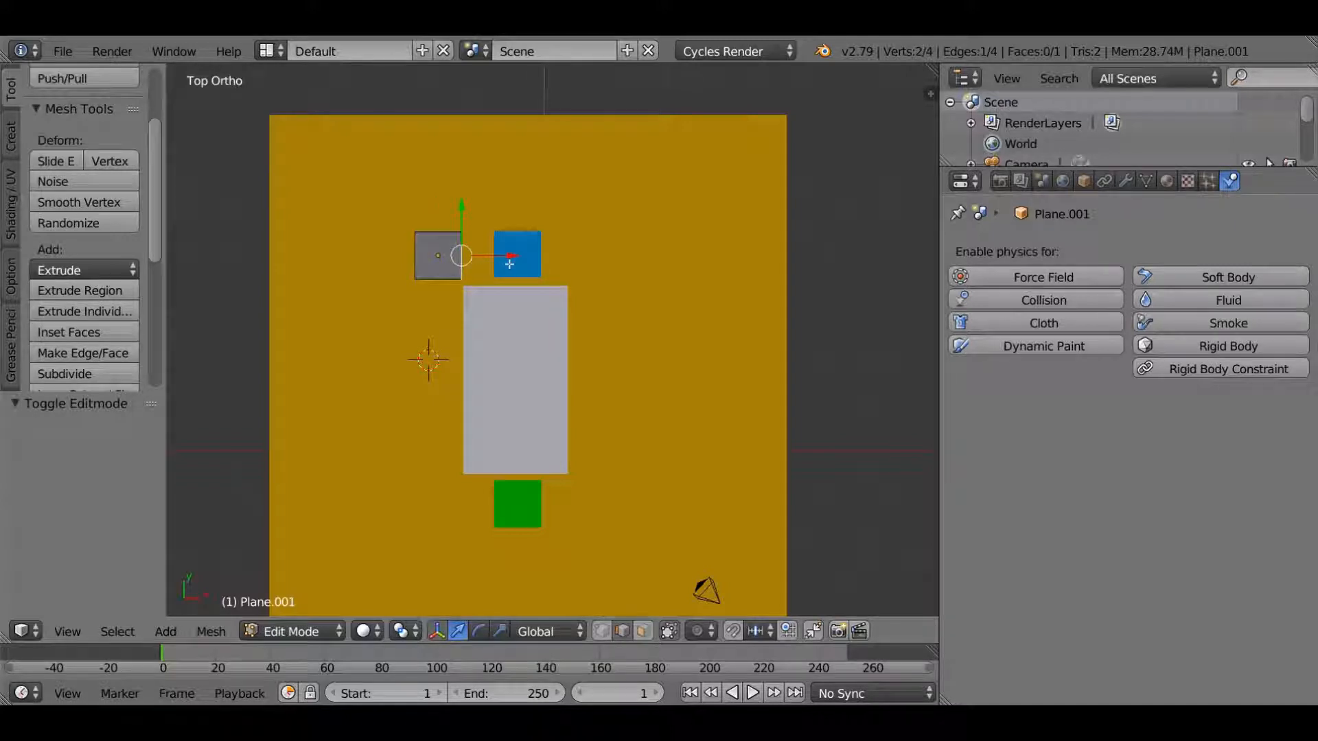
{"action": "left_click_drag", "start_coordinate": [515, 264], "coordinate": [682, 247]}
{"action": "right_click", "coordinate": [594, 283]}
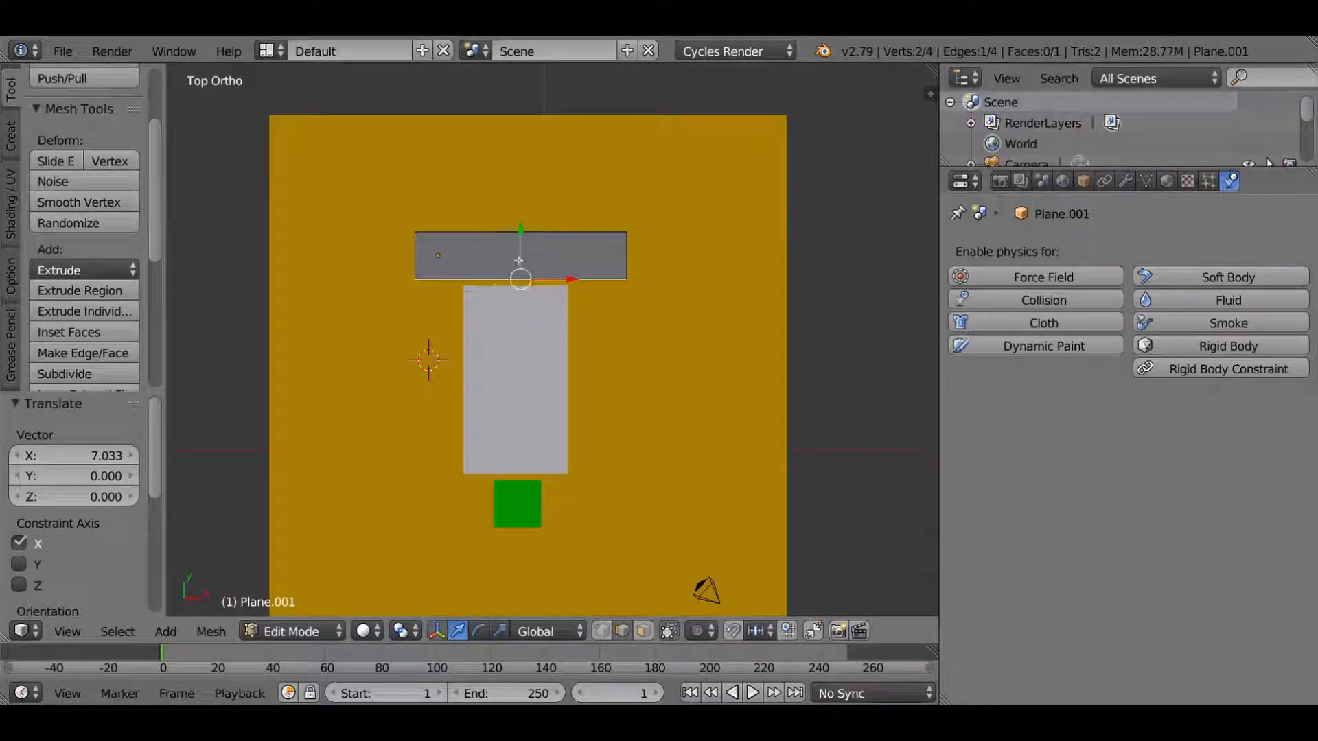
{"action": "left_click_drag", "start_coordinate": [524, 238], "coordinate": [538, 499]}
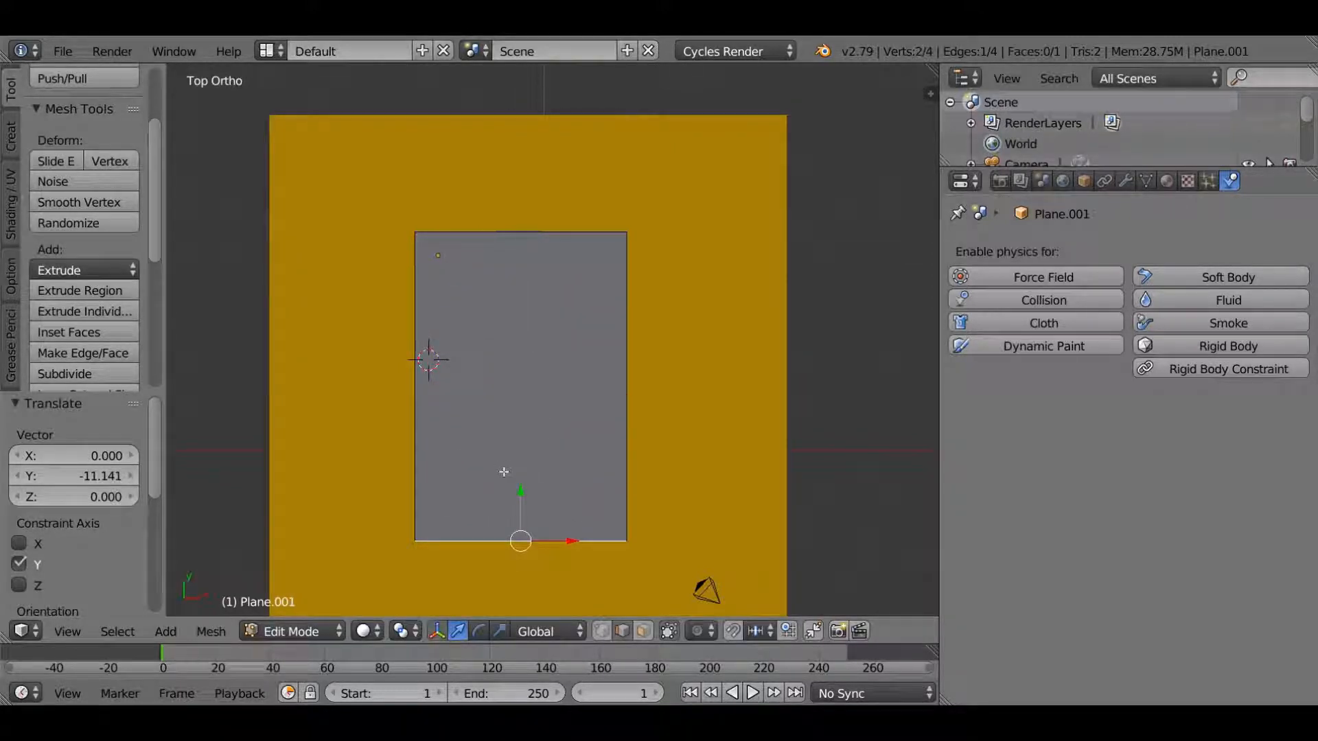
Subdivide the whole plane with 77 cuts and enable Cloth physics on it
{"action": "key", "text": "a"}
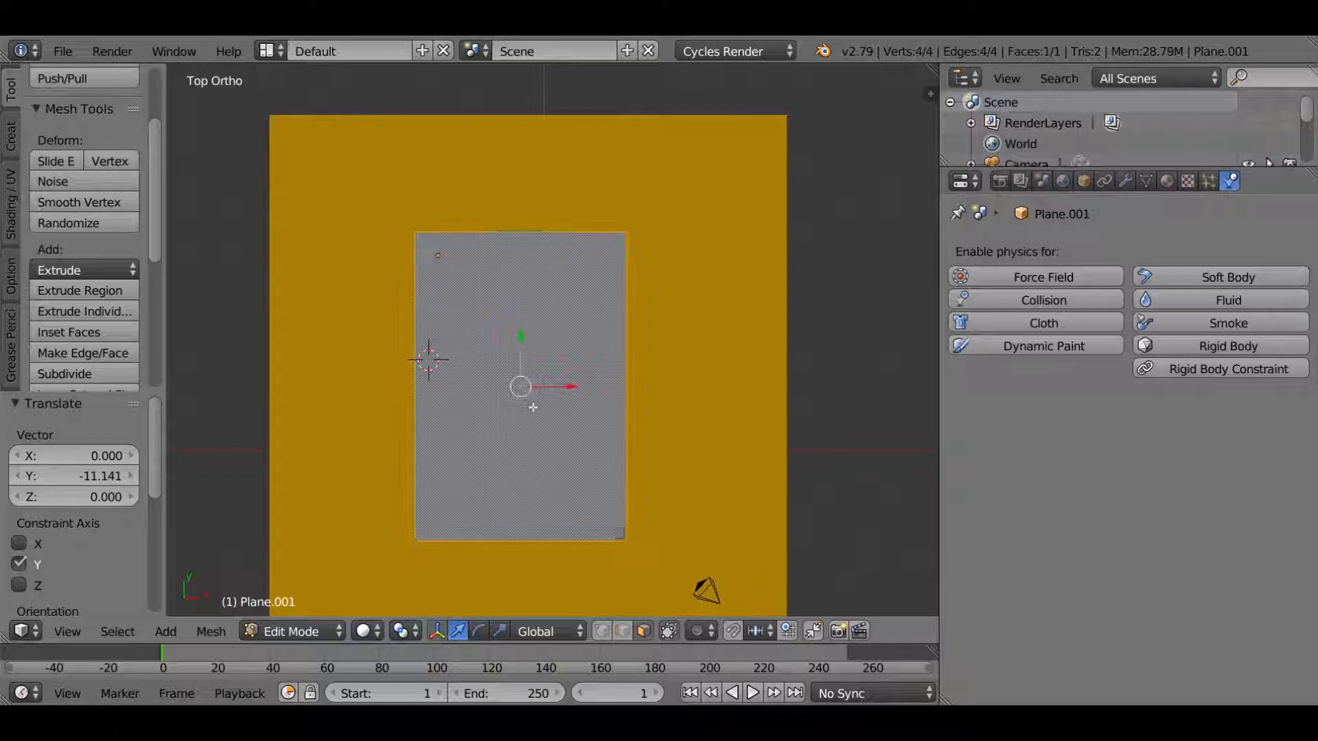
{"action": "left_click", "coordinate": [82, 373]}
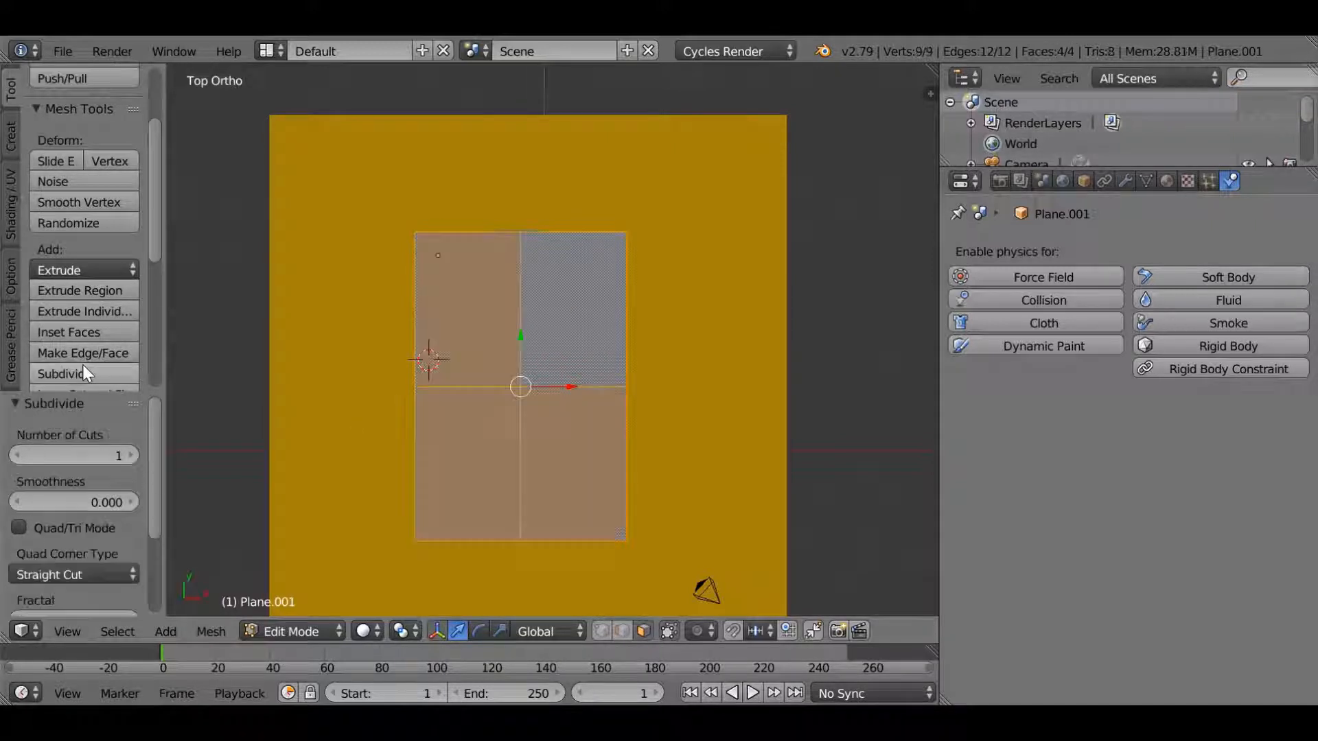
{"action": "left_click", "coordinate": [94, 459]}
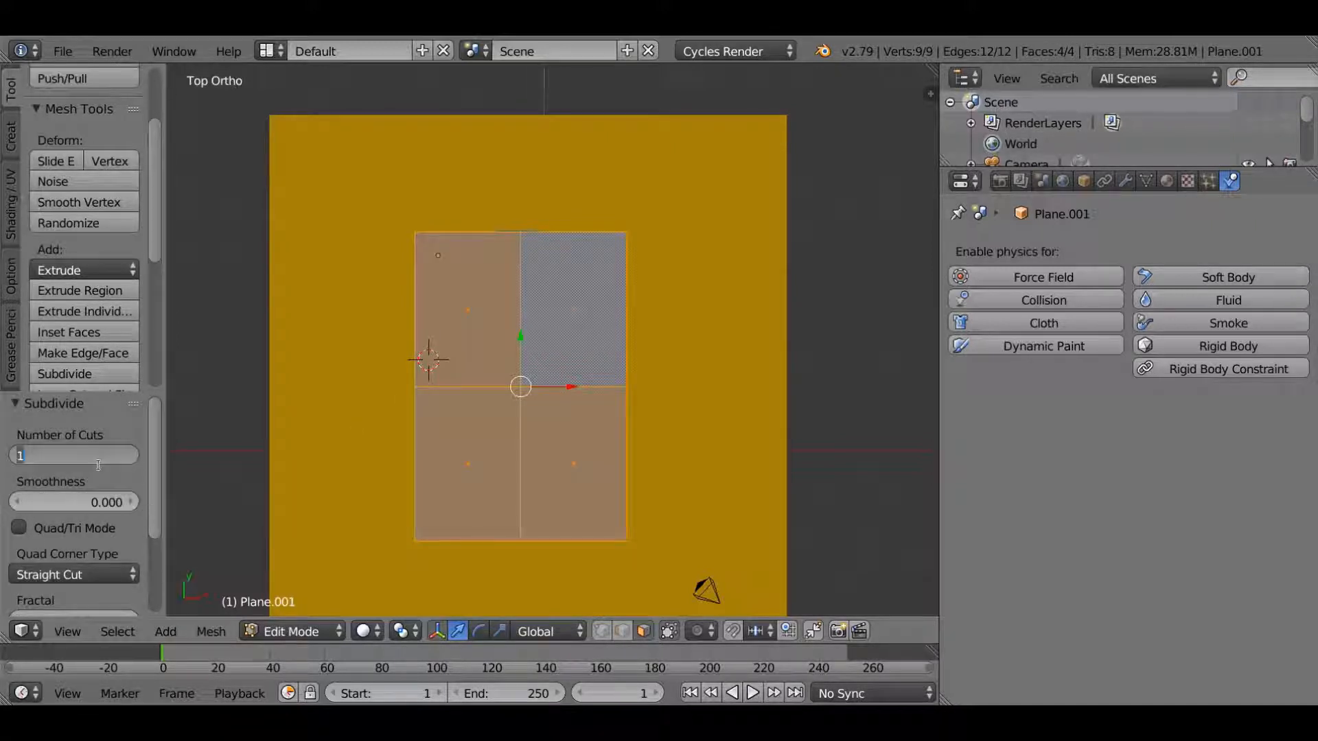
{"action": "type", "text": "77"}
{"action": "key", "text": "Return"}
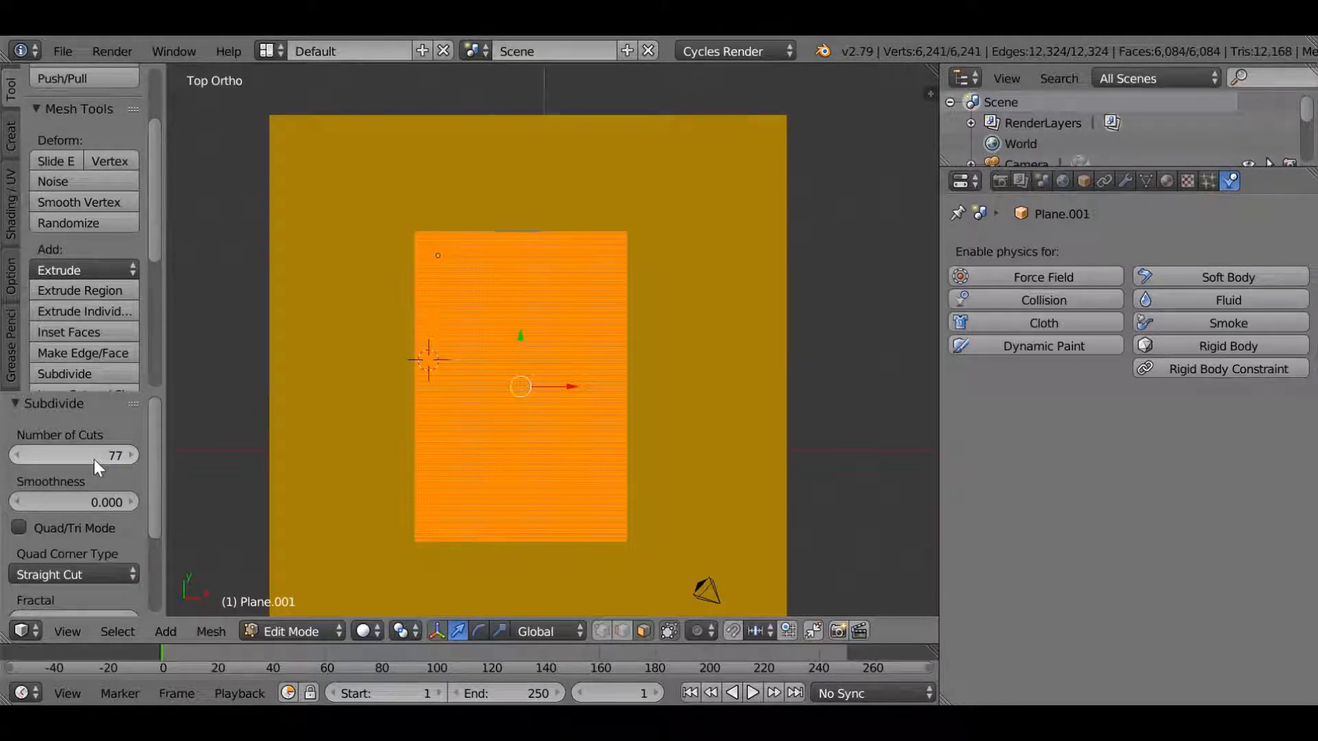
{"action": "left_click", "coordinate": [1044, 323]}
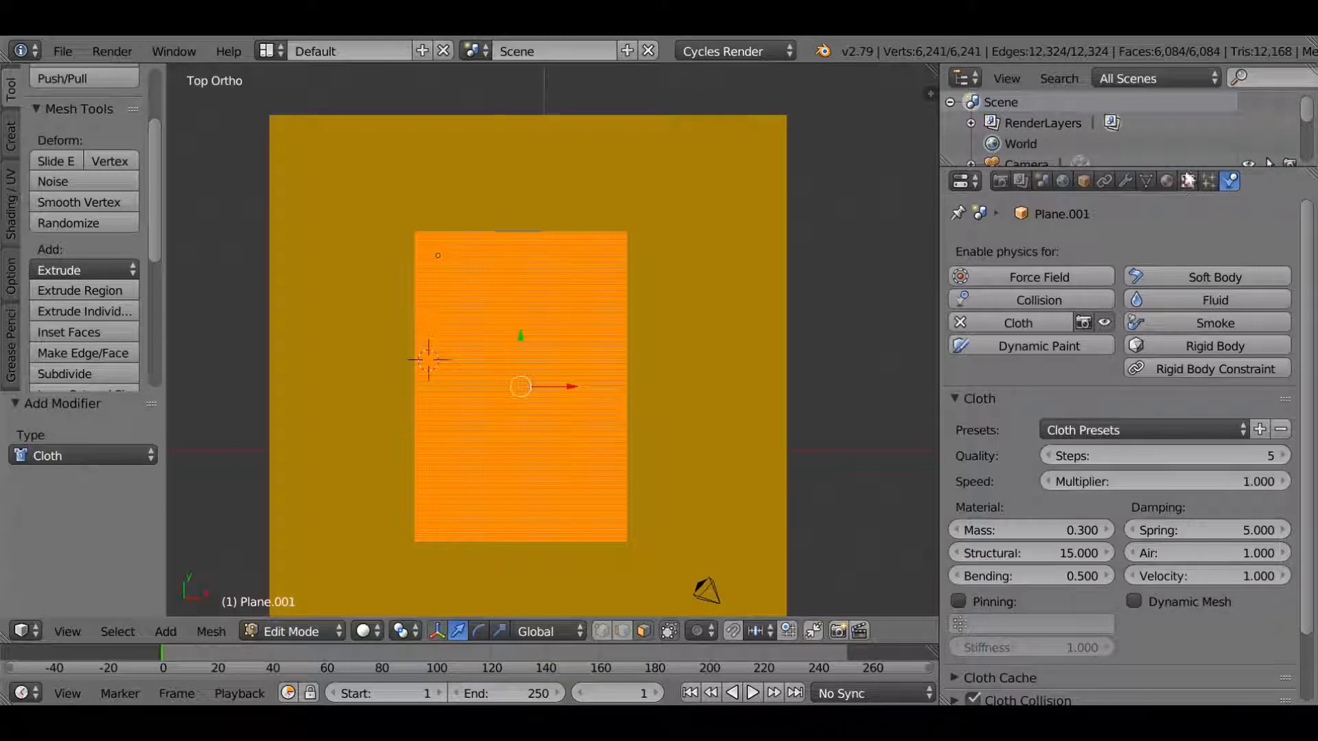
Add a Solidify modifier and a Subdivision Surface modifier to the cloth plane
{"action": "left_click", "coordinate": [1127, 181]}
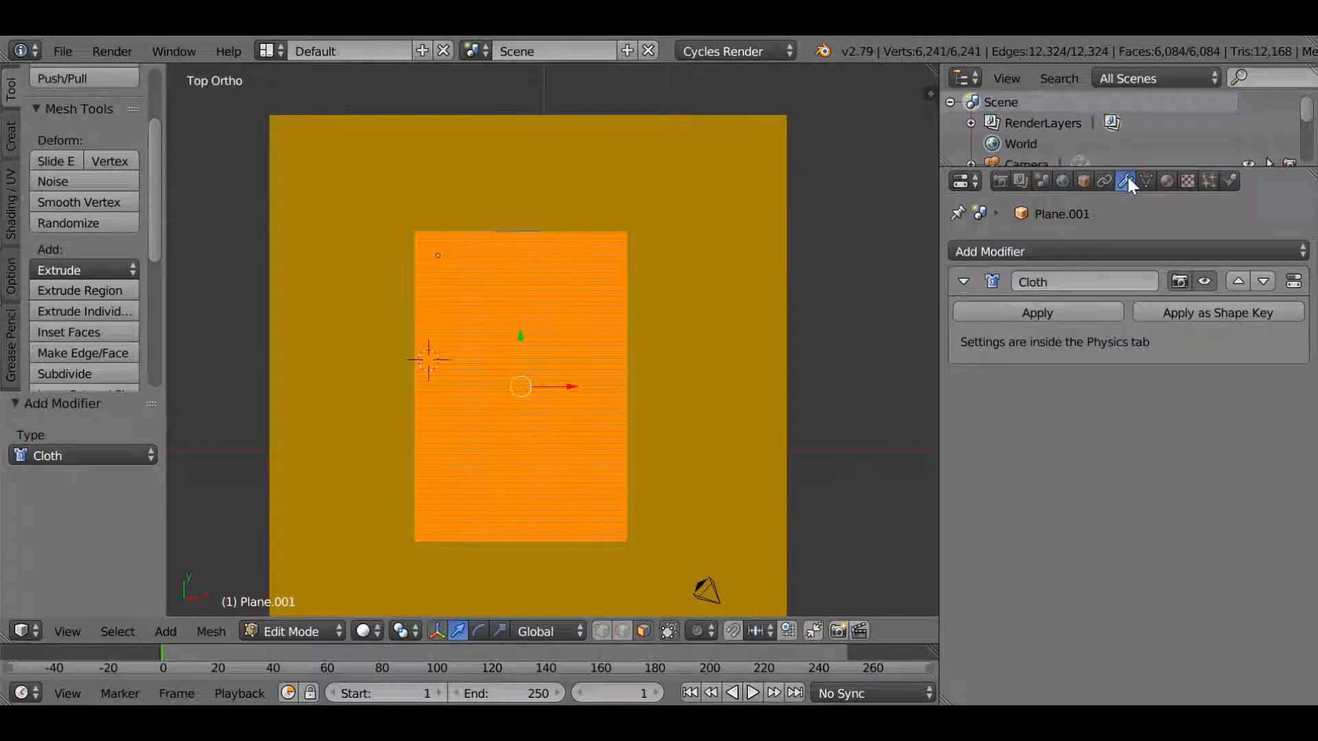
{"action": "left_click", "coordinate": [1044, 251]}
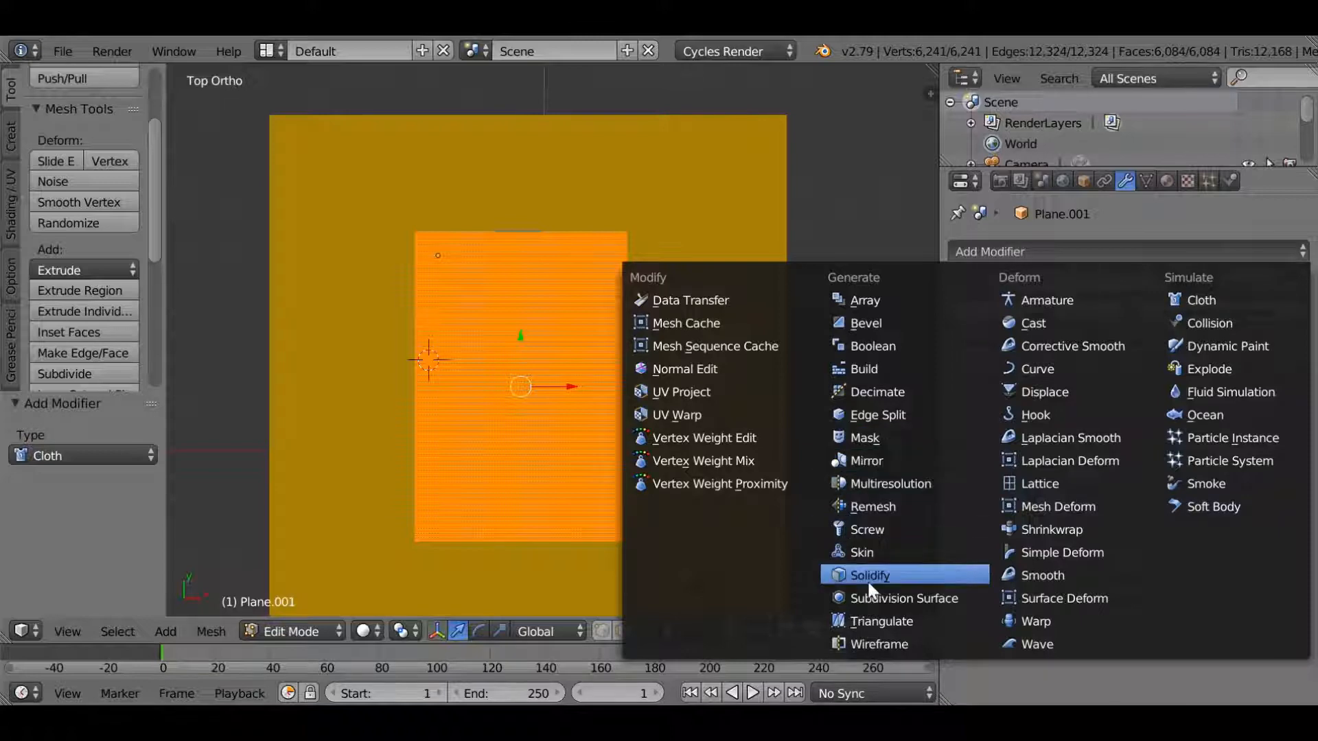
{"action": "left_click", "coordinate": [869, 577]}
{"action": "left_click", "coordinate": [1057, 251]}
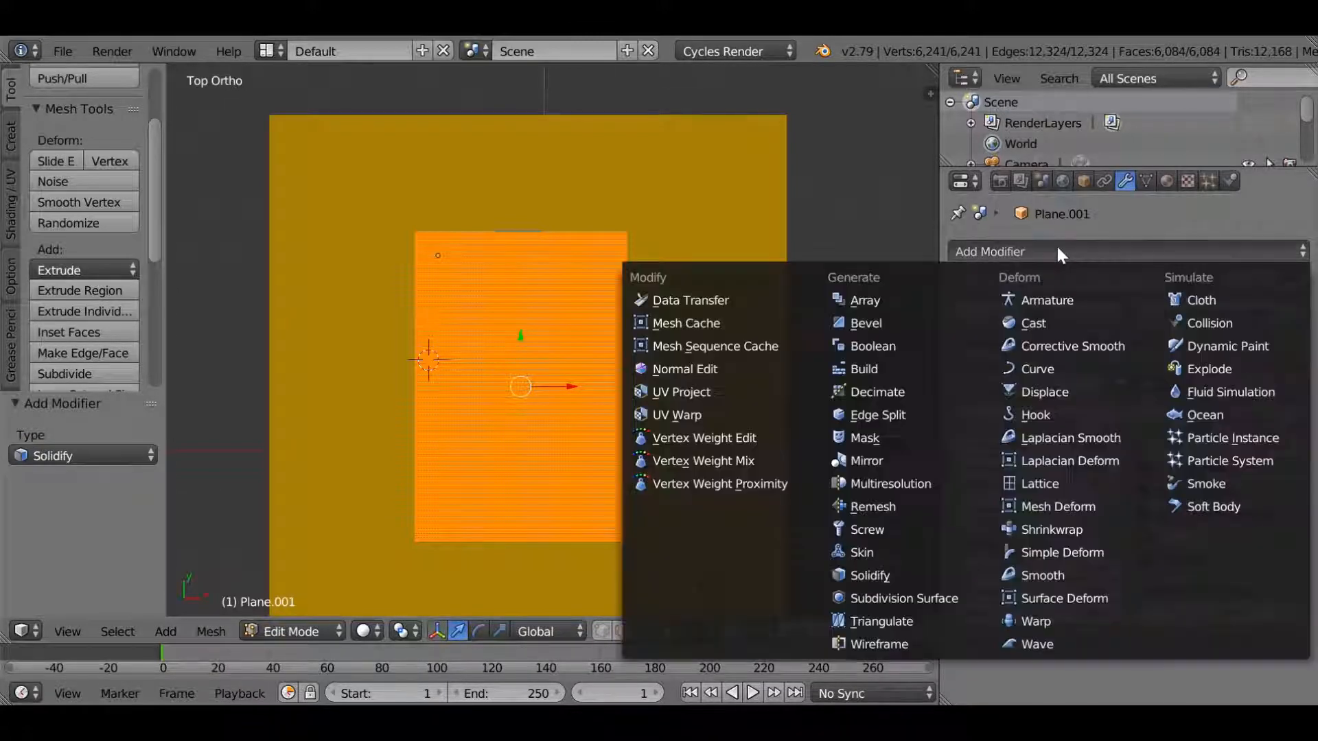
{"action": "left_click", "coordinate": [911, 599]}
Play the animation twice in Edit Mode to check the cloth plane above the table from the side
{"action": "middle_click_drag", "start_coordinate": [815, 322], "coordinate": [871, 421]}
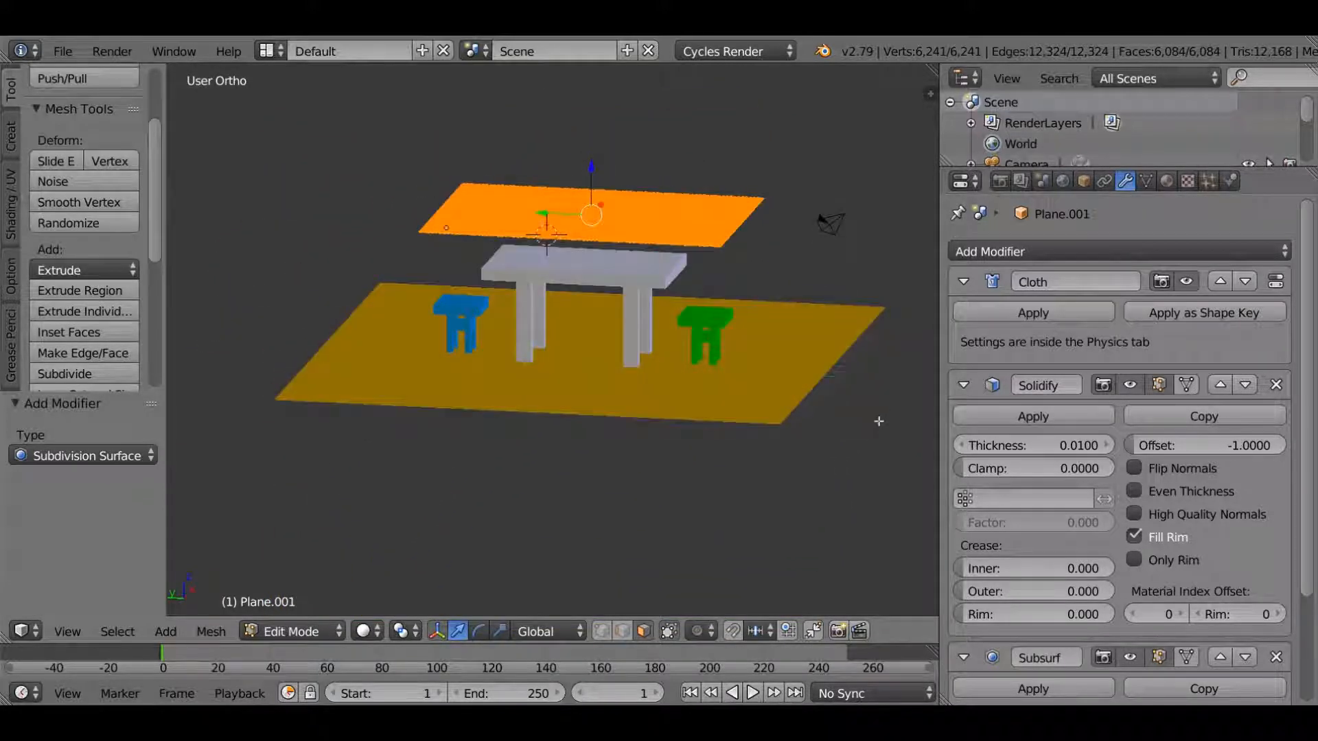
{"action": "key", "text": "alt+a"}
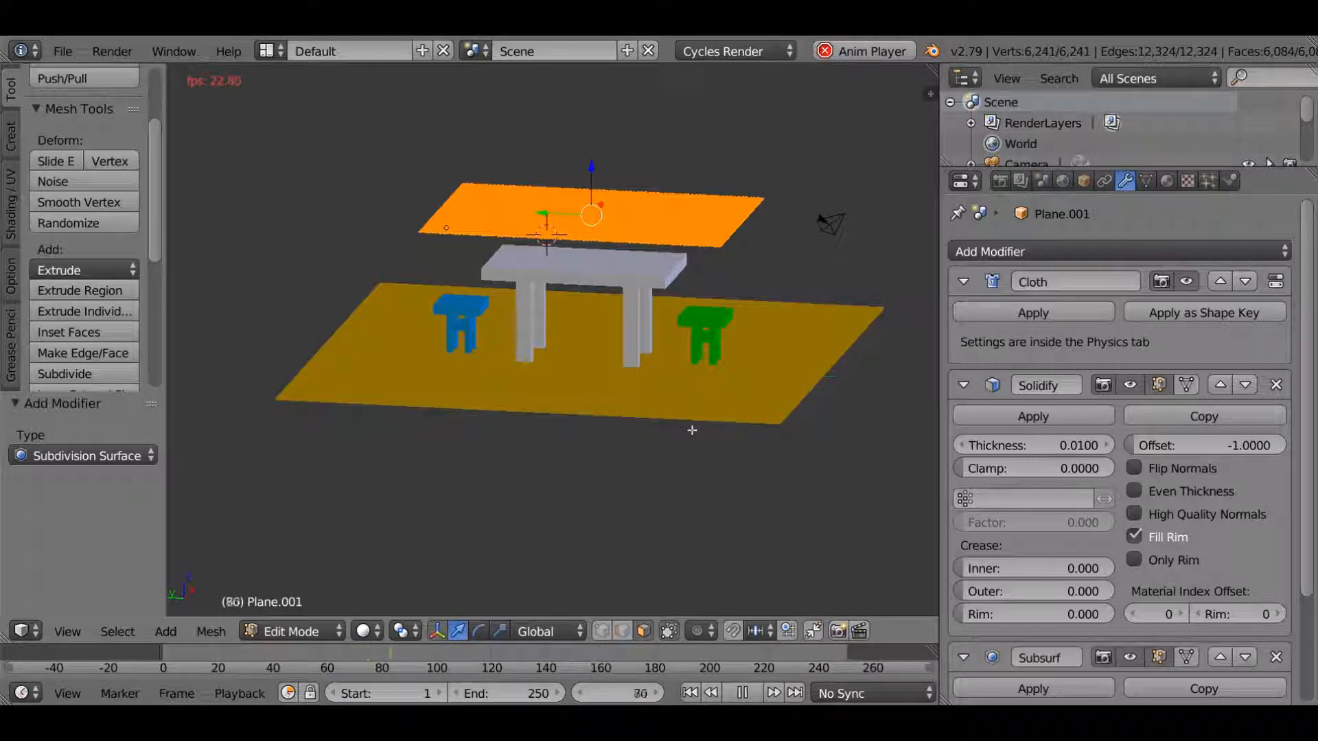
{"action": "middle_click_drag", "start_coordinate": [691, 431], "coordinate": [698, 403]}
{"action": "key", "text": "Escape"}
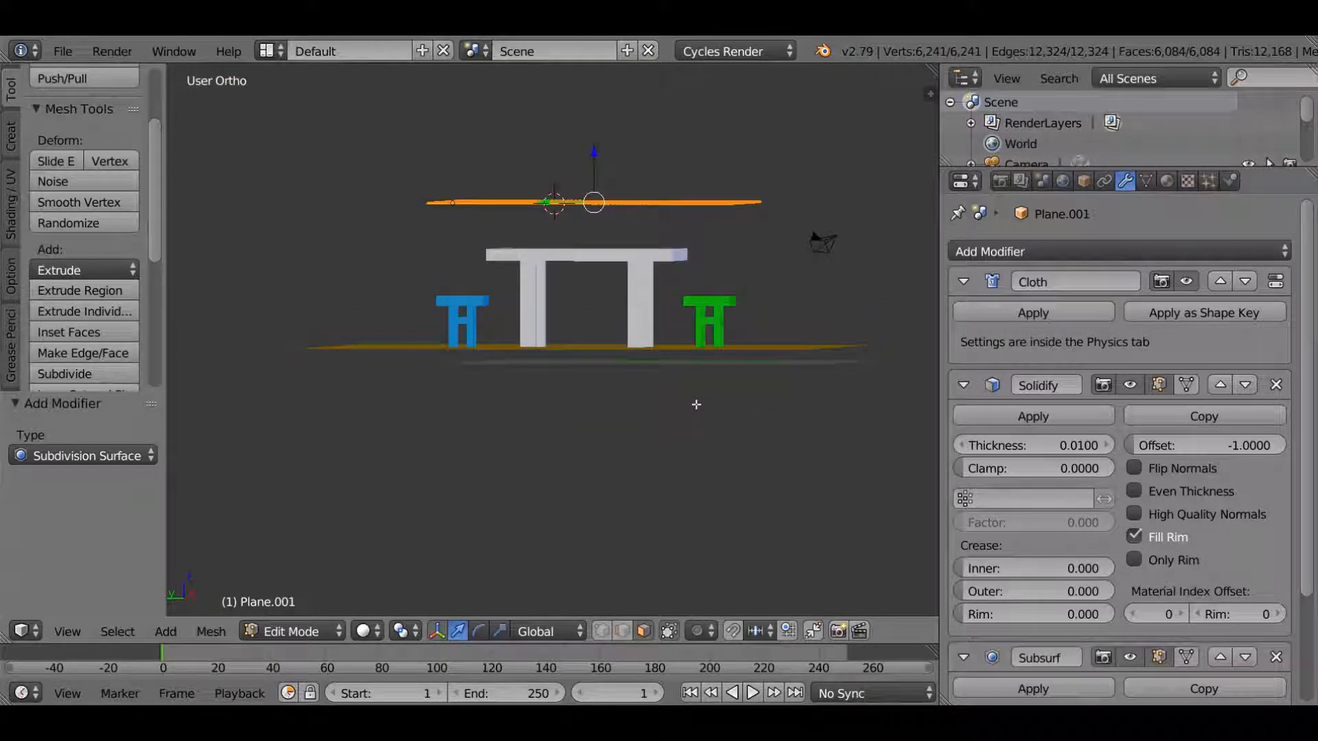
{"action": "key", "text": "alt+a"}
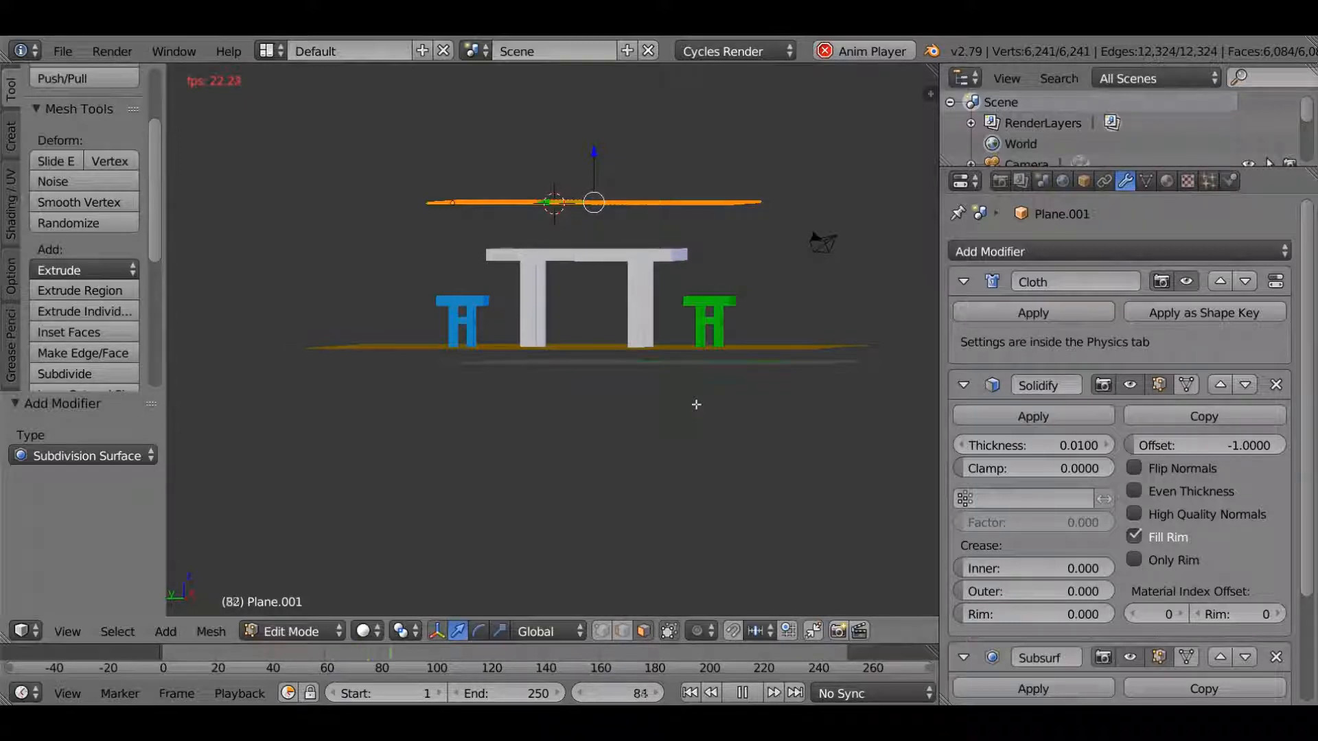
{"action": "middle_click_drag", "start_coordinate": [696, 404], "coordinate": [668, 419]}
{"action": "key", "text": "Escape"}
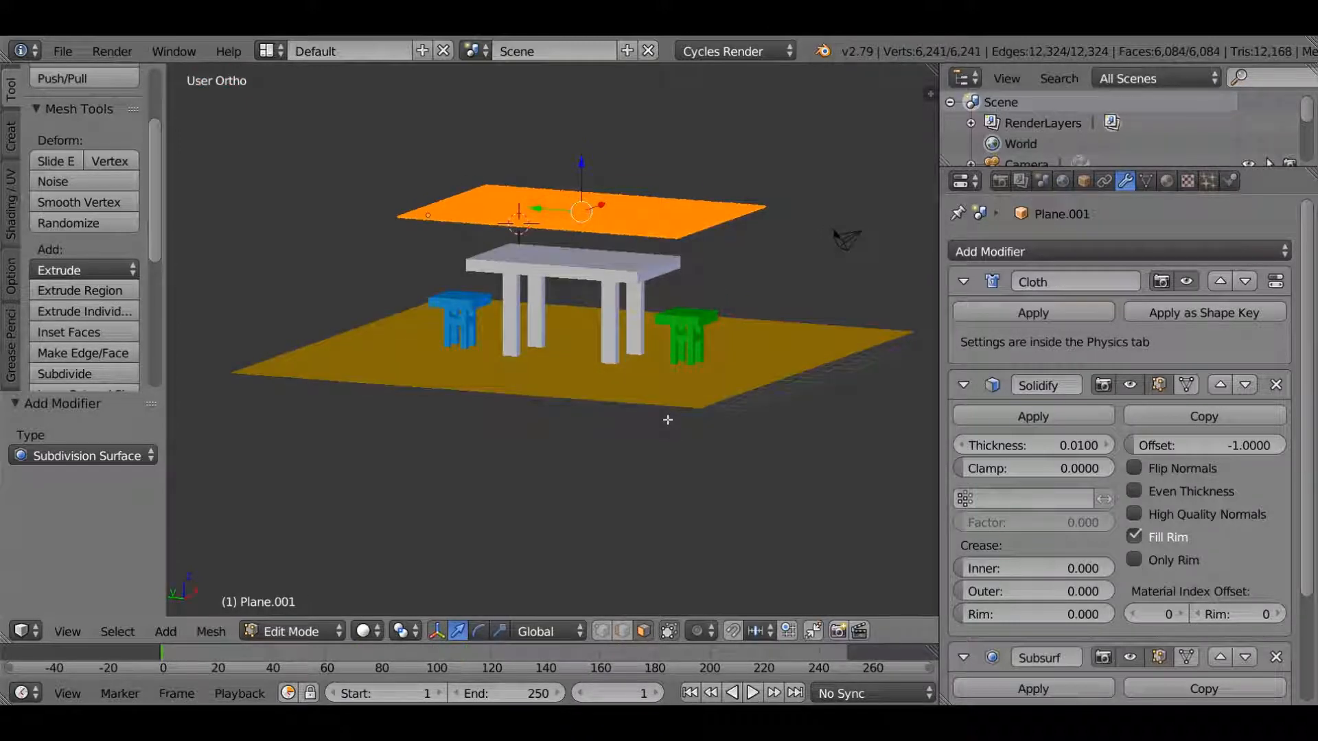
Switch the cloth plane to Object Mode and play the simulation, viewing the drape over the table from several angles
{"action": "key", "text": "Tab"}
{"action": "key", "text": "alt+a"}
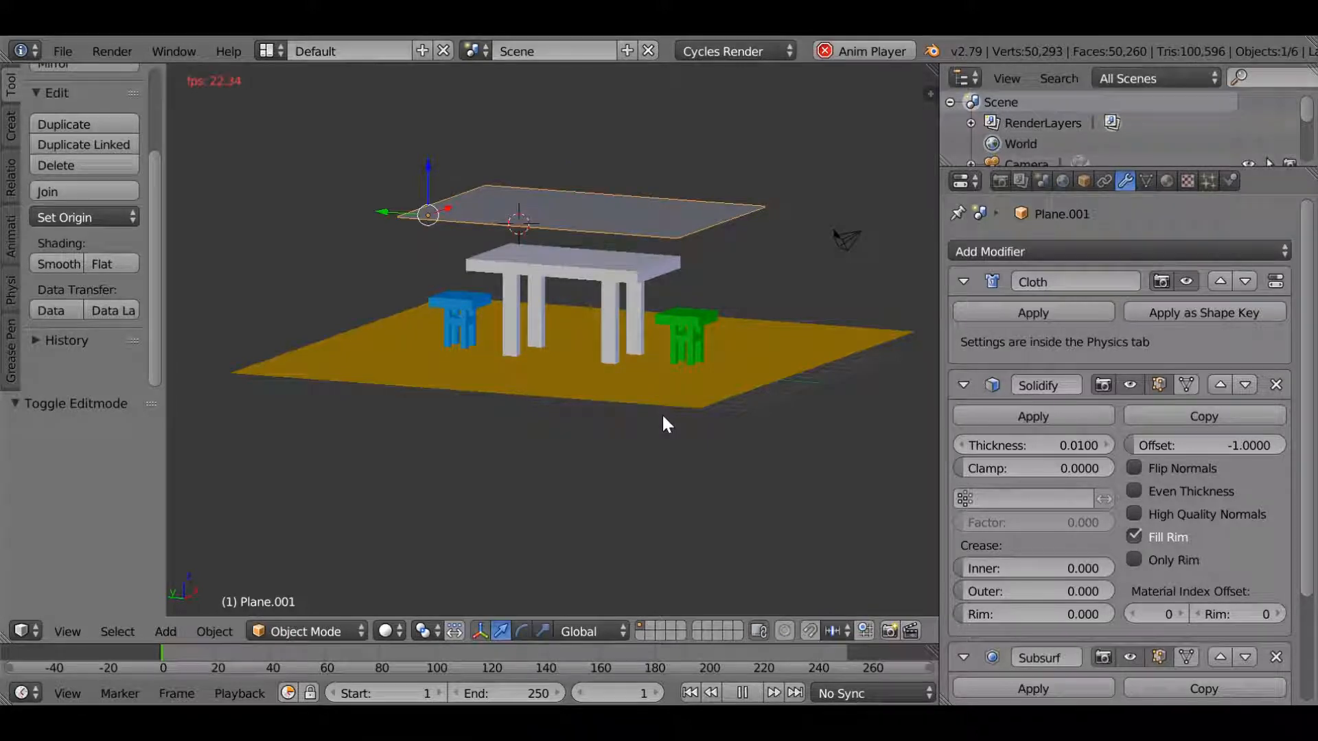
{"action": "key", "text": "KP_1"}
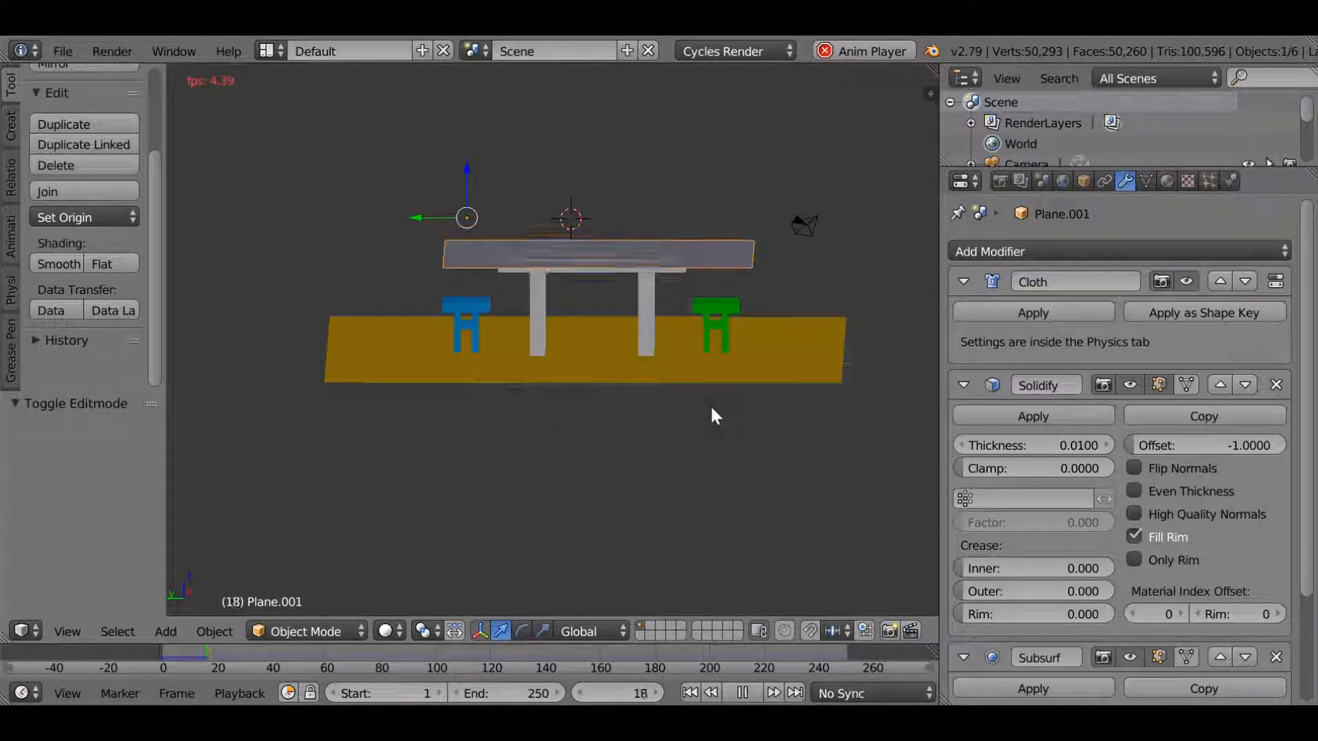
{"action": "middle_click_drag", "start_coordinate": [537, 414], "coordinate": [615, 427]}
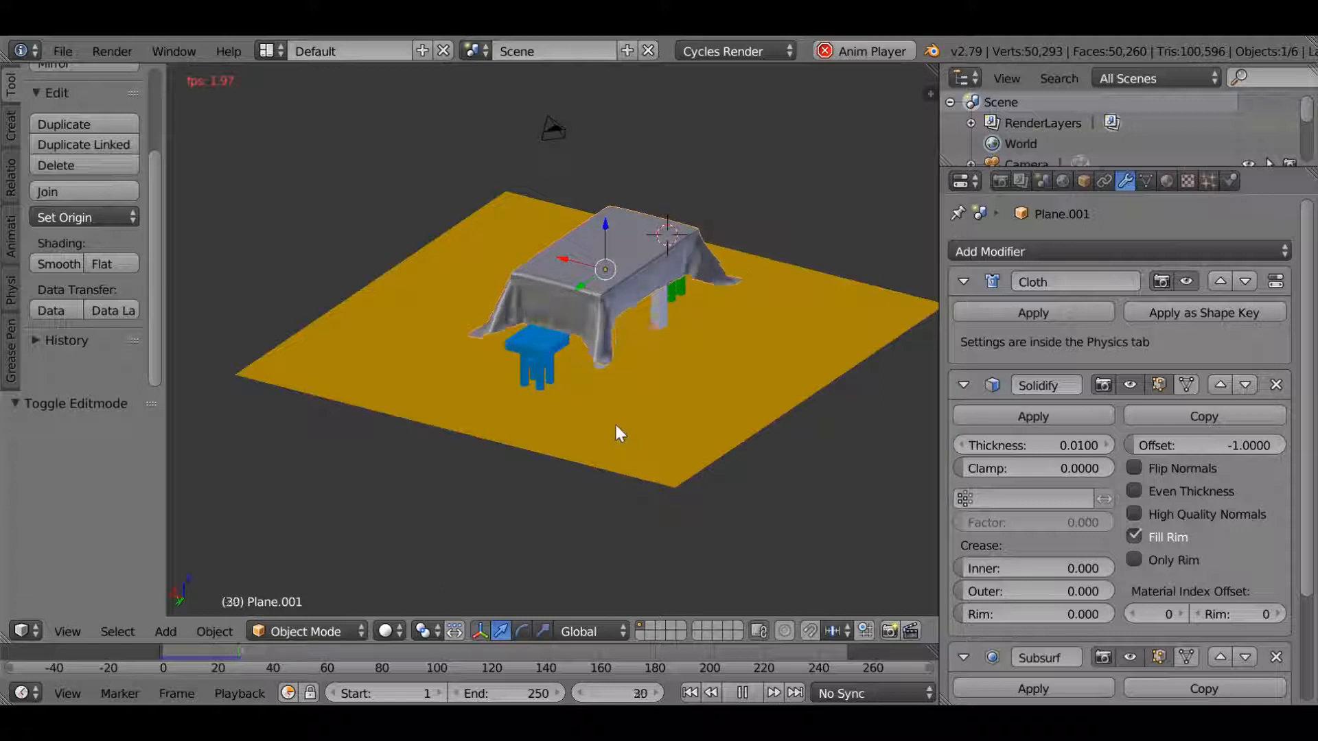
{"action": "key", "text": "Escape"}
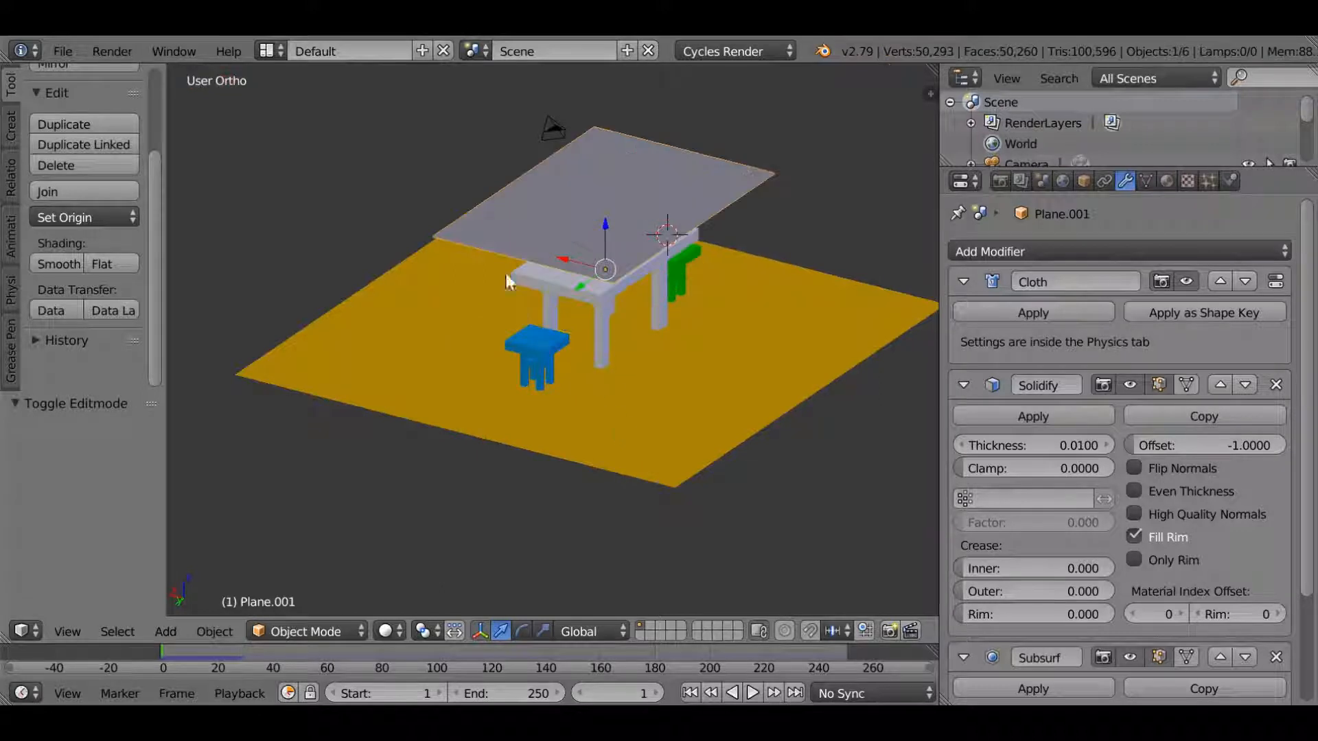
Apply smooth shading to the cloth plane and replay its fall onto the table
{"action": "left_click", "coordinate": [54, 261]}
{"action": "key", "text": "alt+a"}
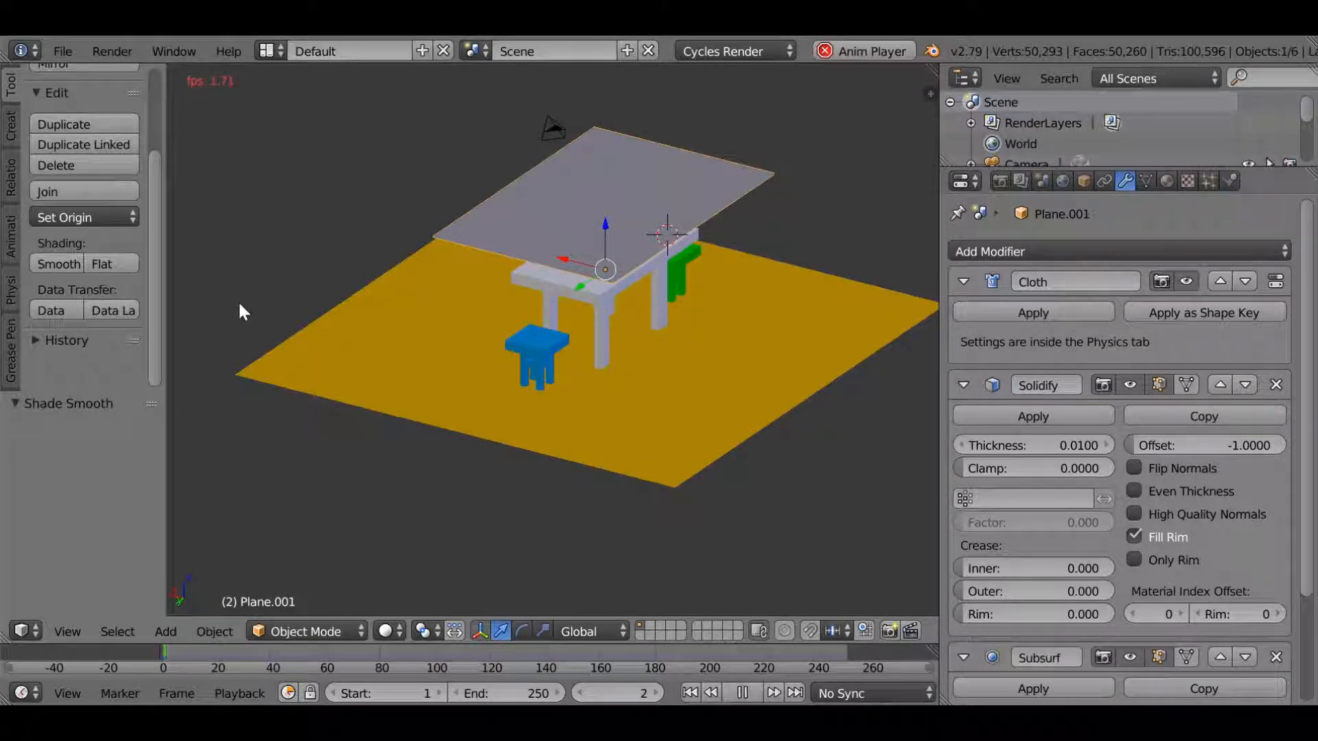
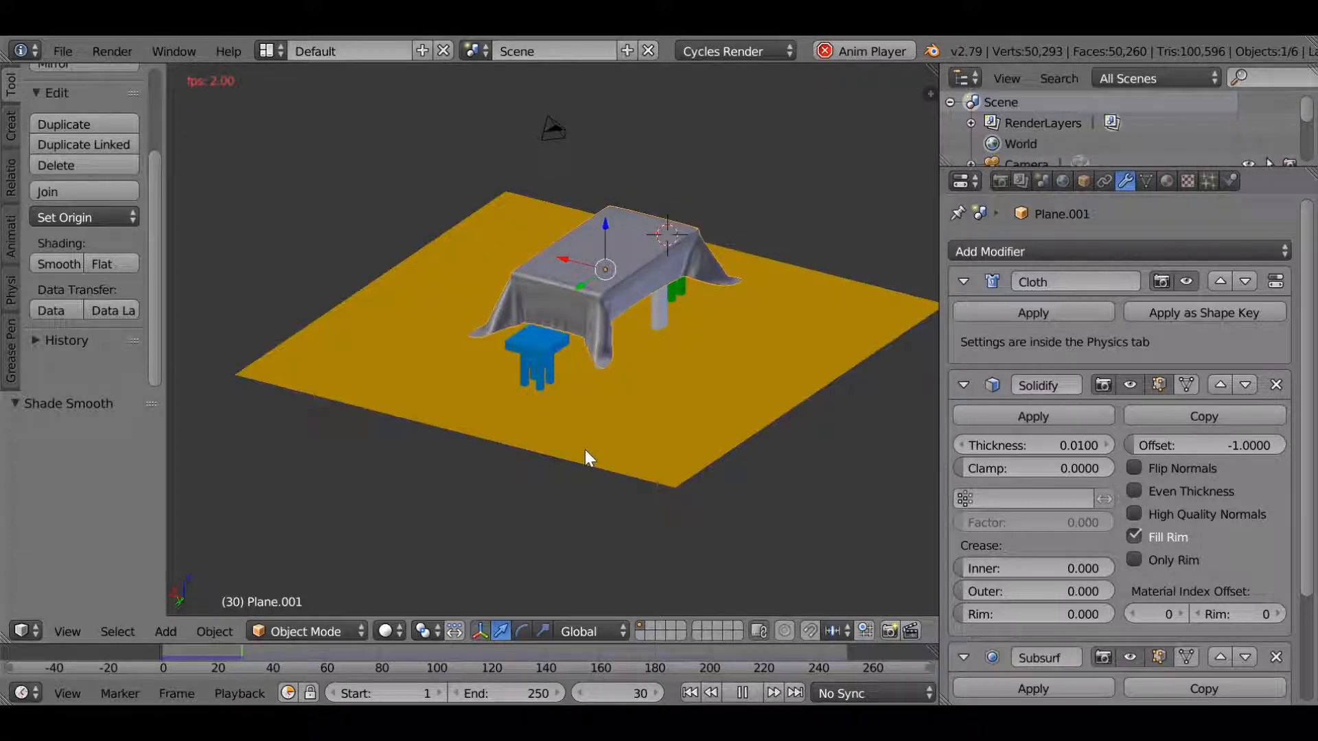
{"action": "key", "text": "Escape"}
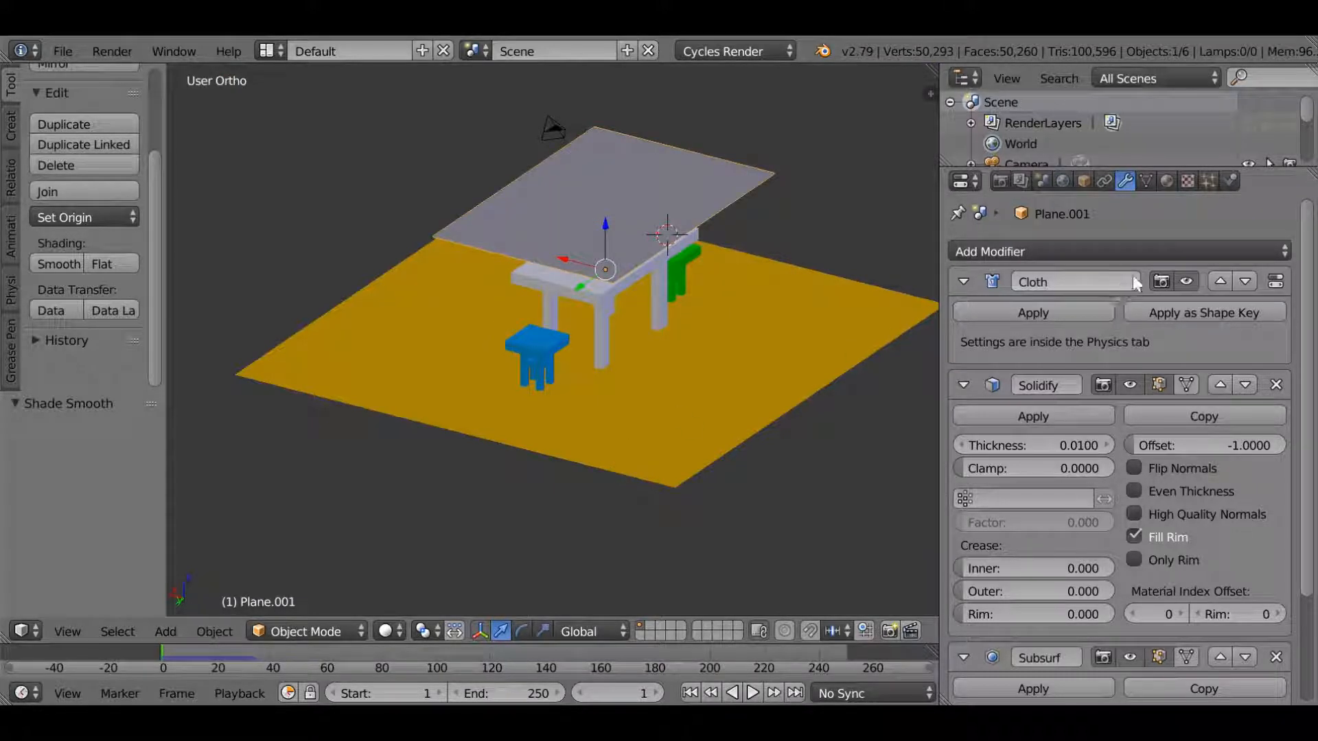
Apply the Cotton preset to the plane's Cloth physics
{"action": "scroll", "coordinate": [1119, 316], "scroll_direction": "down", "scroll_amount": 1}
{"action": "scroll", "coordinate": [1167, 260], "scroll_direction": "up", "scroll_amount": 1}
{"action": "left_click", "coordinate": [1230, 181]}
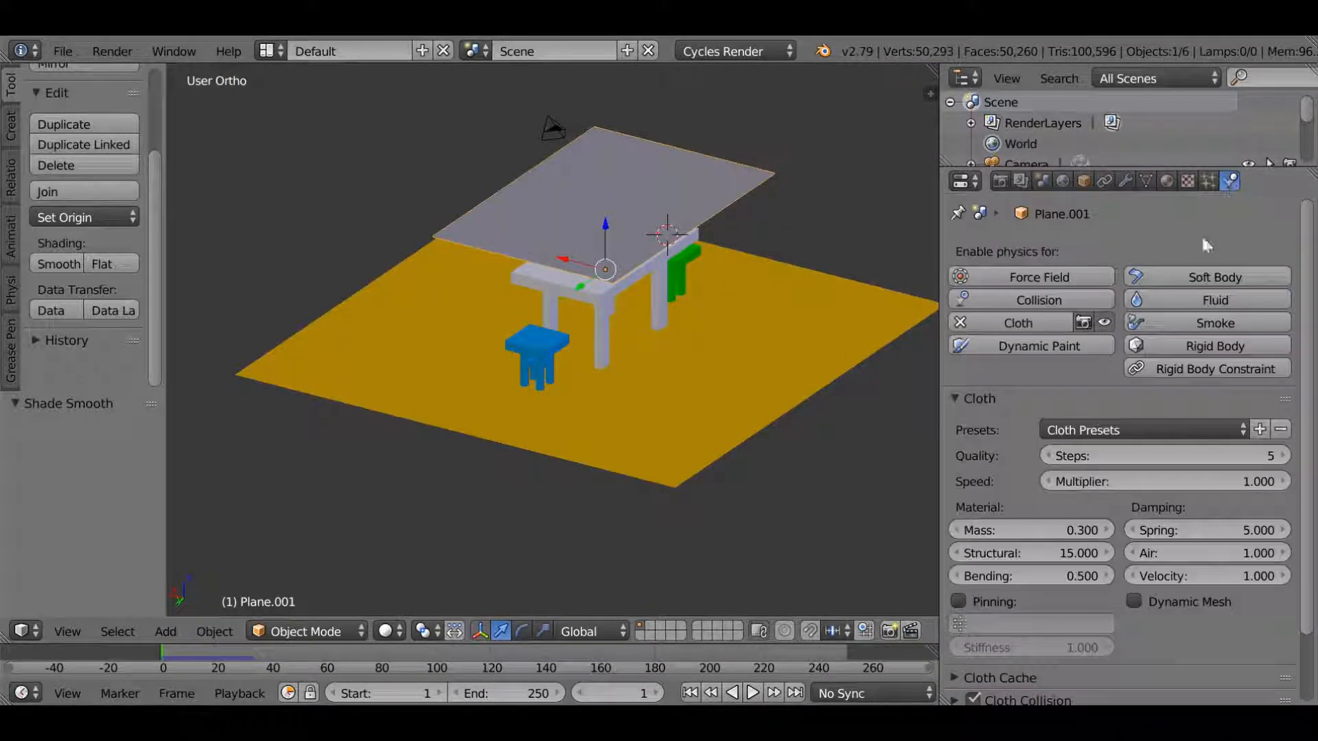
{"action": "left_click", "coordinate": [1150, 431]}
{"action": "left_click", "coordinate": [1097, 458]}
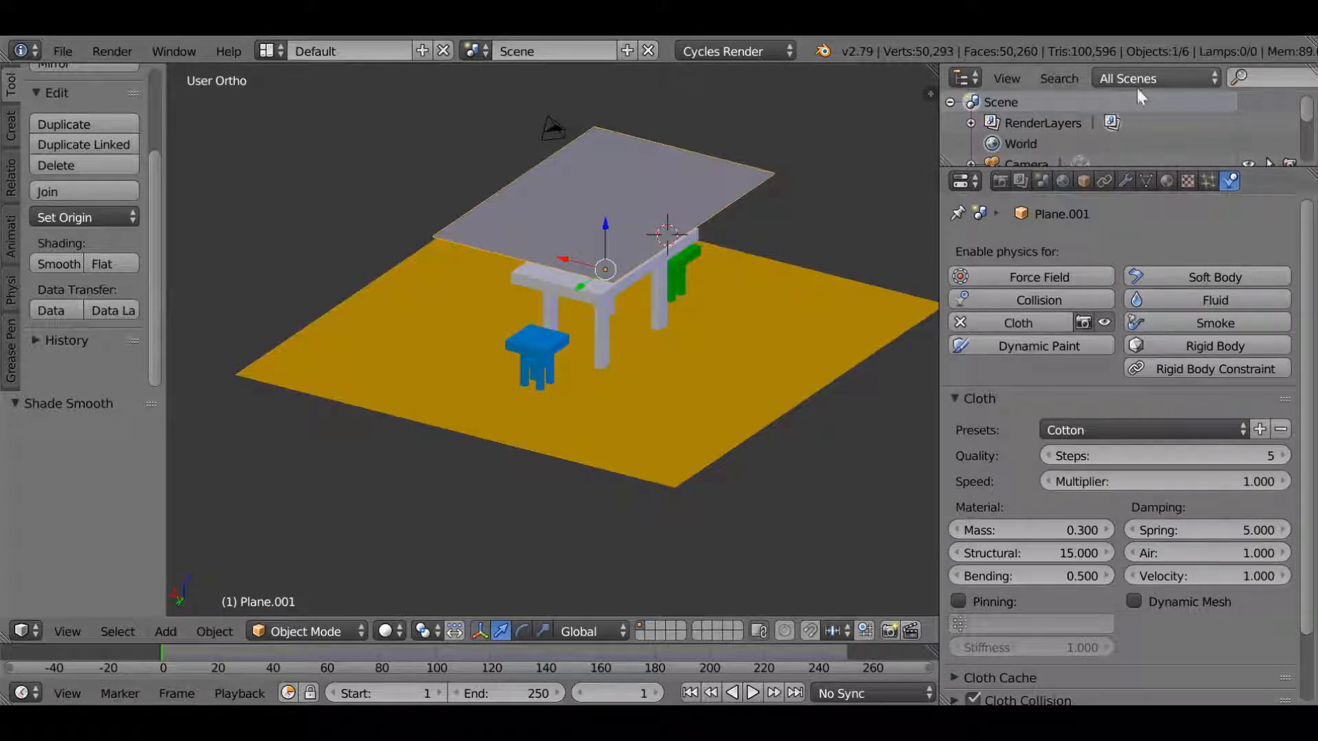
Collapse the settings of the plane's Solidify, Subsurf and Cloth modifiers
{"action": "left_click", "coordinate": [1126, 180]}
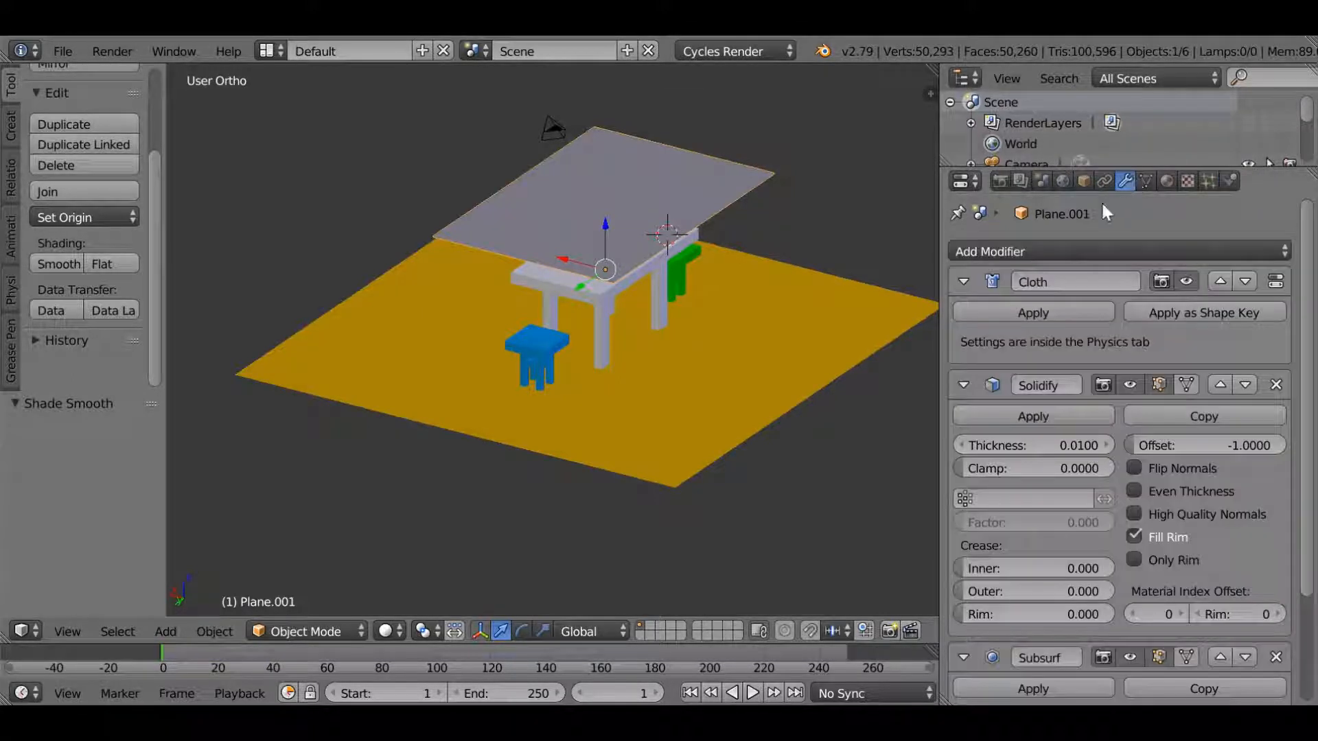
{"action": "left_click", "coordinate": [964, 386]}
{"action": "left_click", "coordinate": [964, 420]}
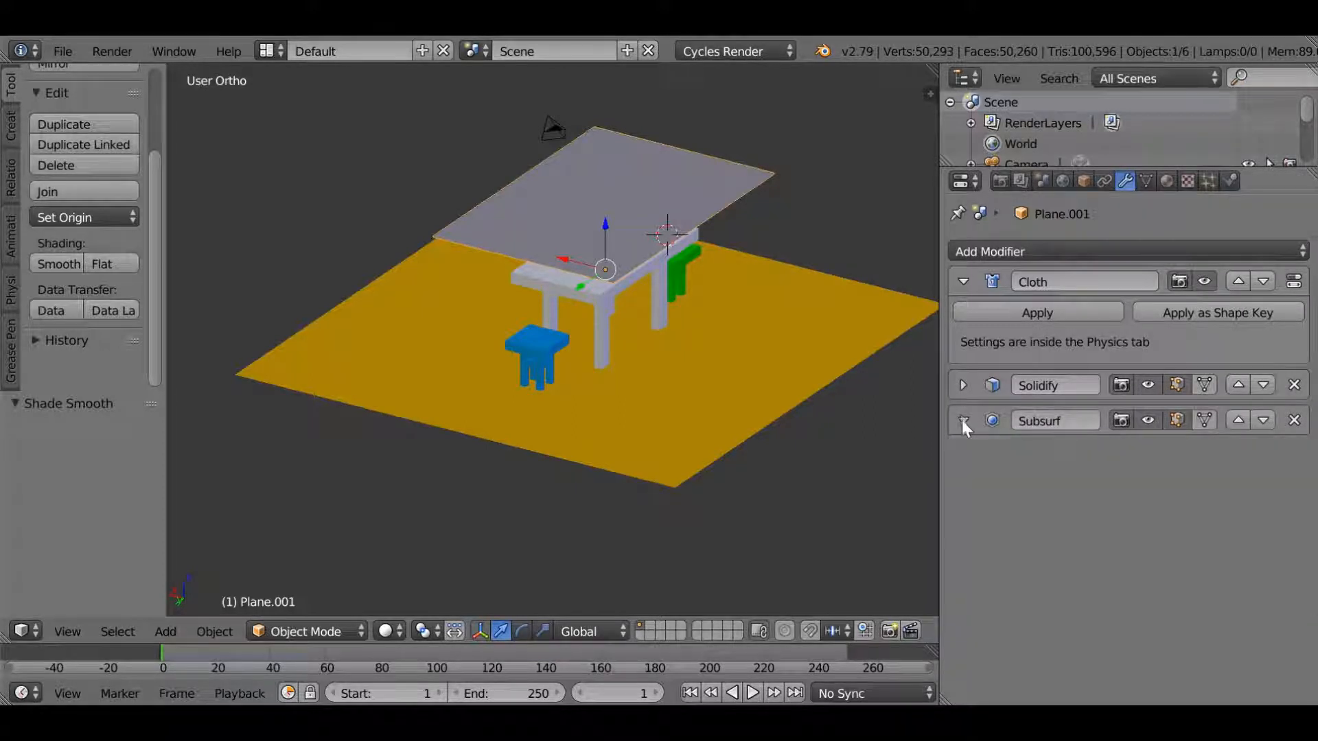
{"action": "left_click", "coordinate": [963, 281]}
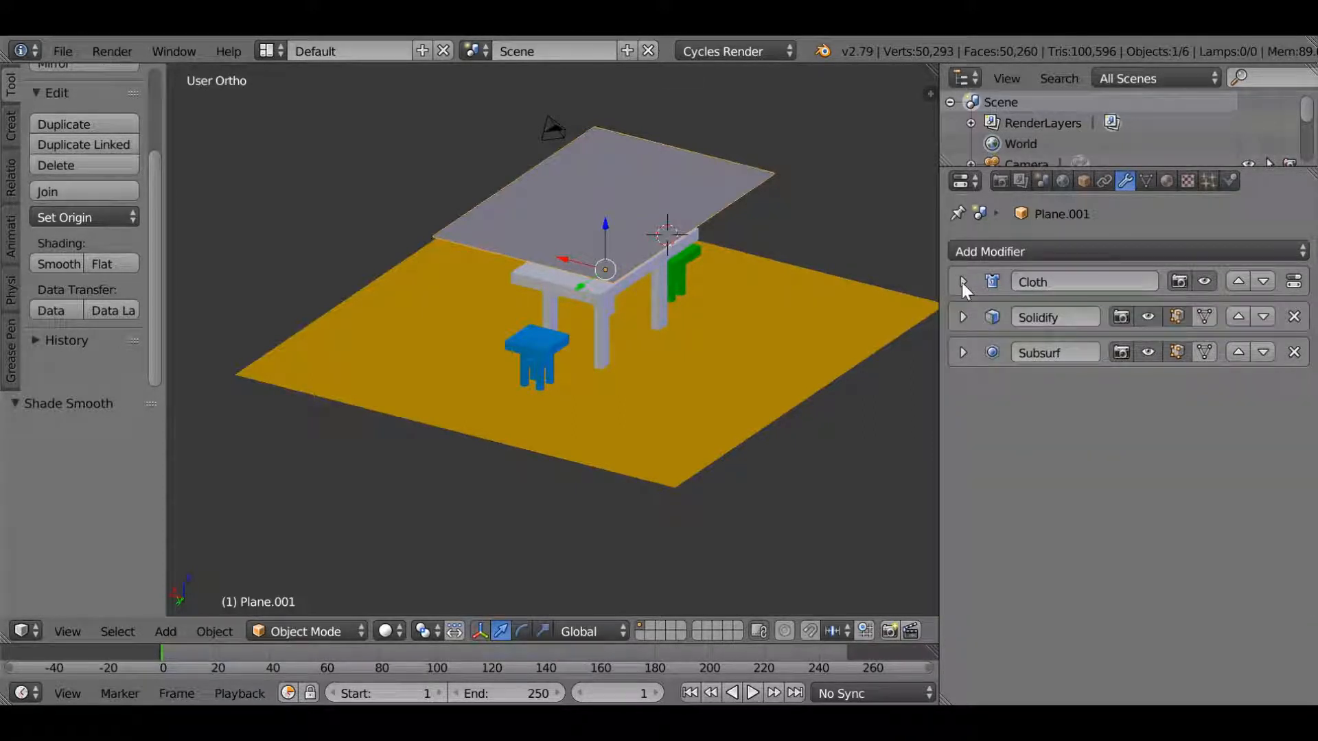
Give the cloth plane a new material with a Velvet BSDF surface in red, hex E70022
{"action": "left_click", "coordinate": [1167, 181]}
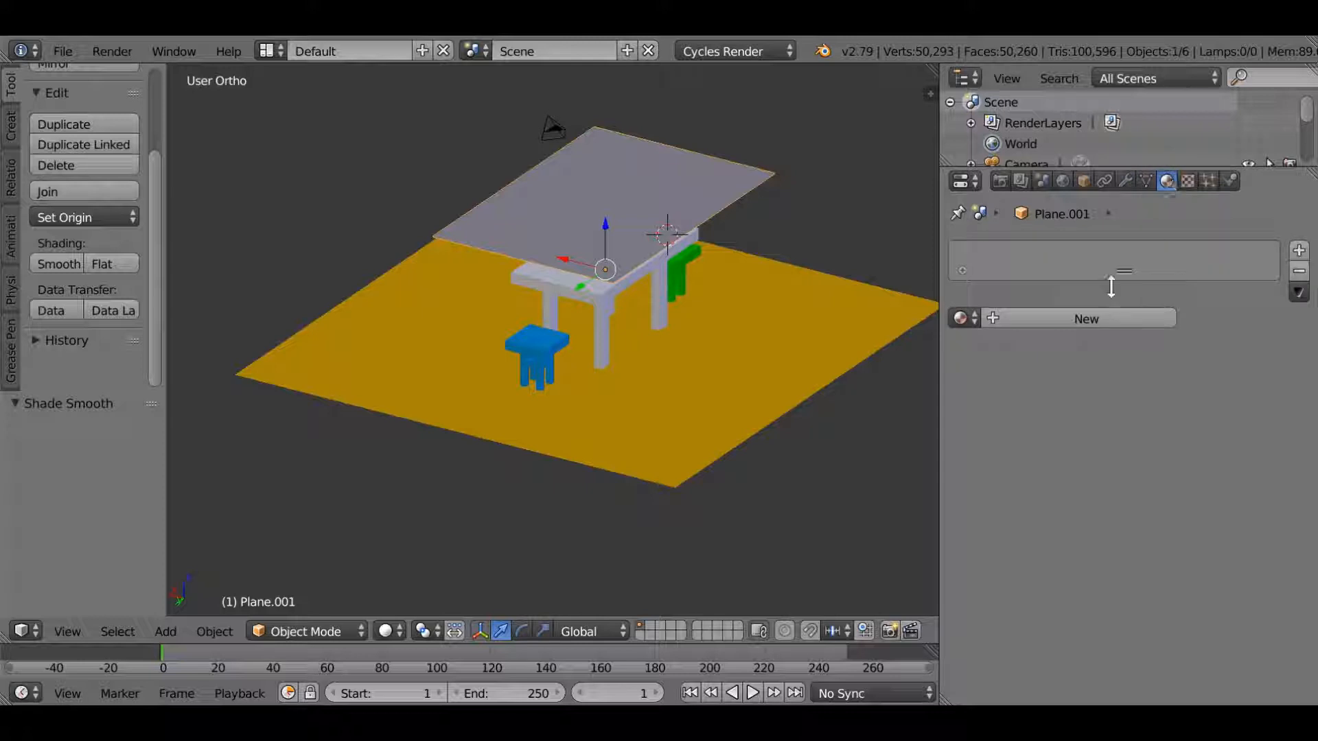
{"action": "left_click", "coordinate": [1090, 316]}
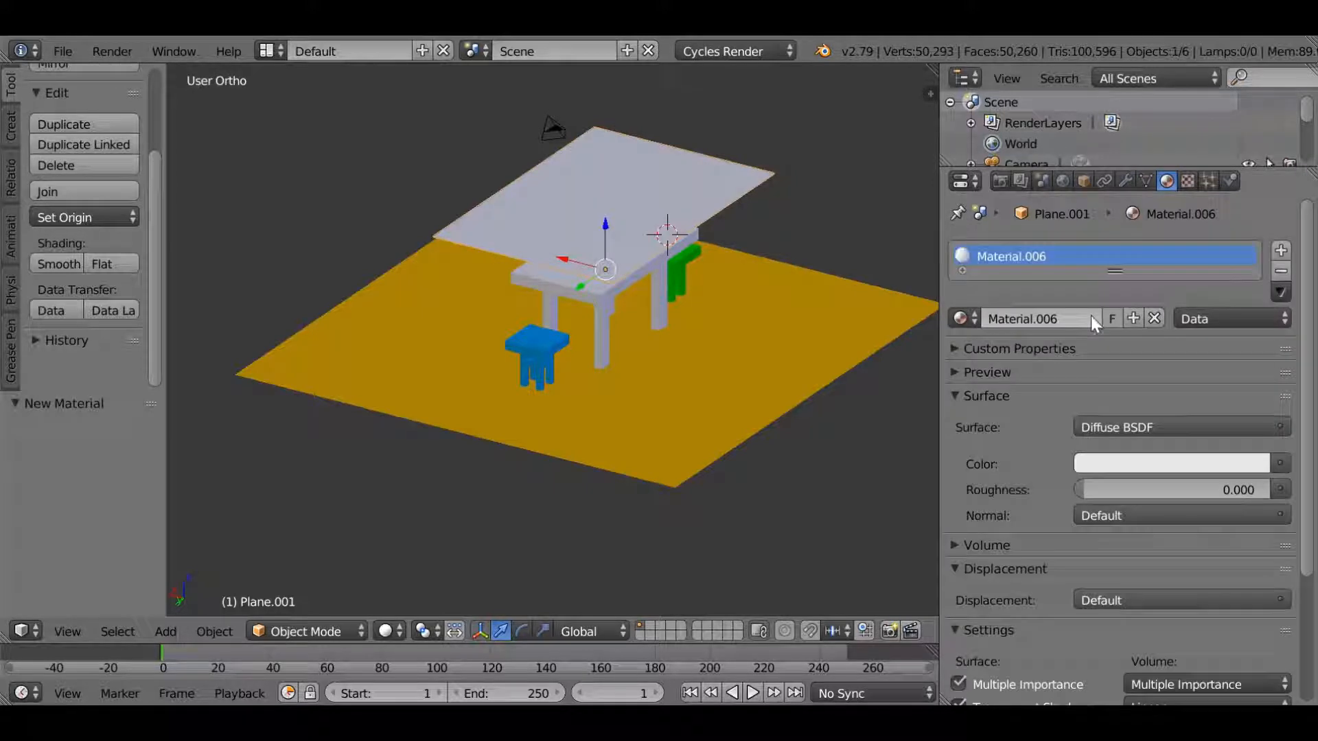
{"action": "left_click", "coordinate": [1167, 424]}
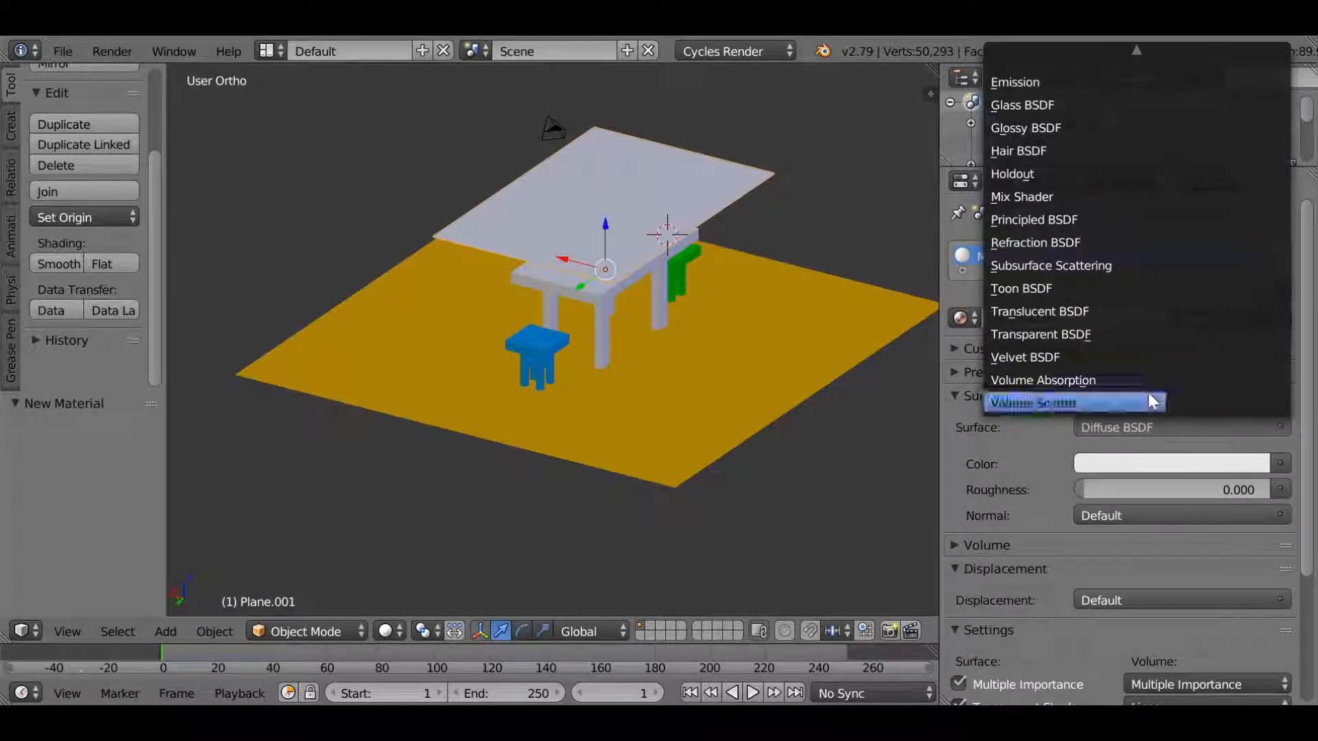
{"action": "left_click", "coordinate": [1063, 358]}
{"action": "left_click", "coordinate": [1175, 468]}
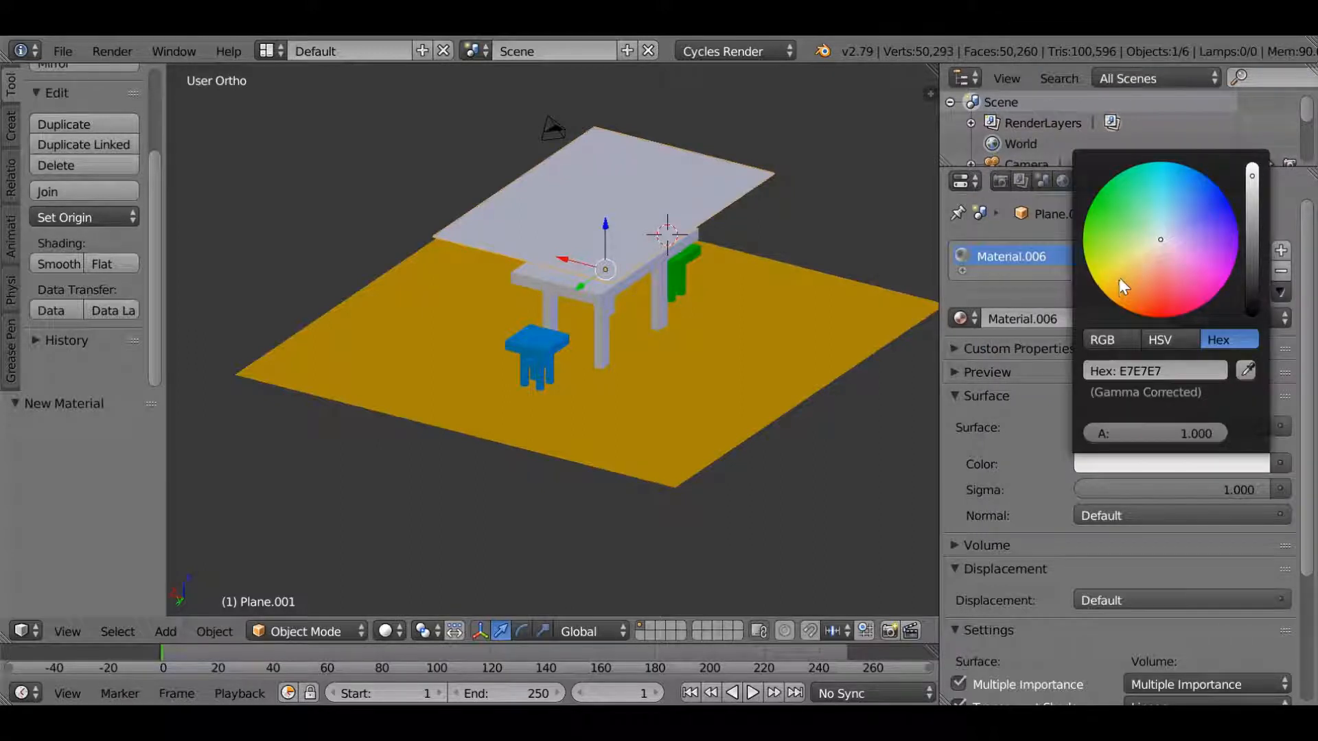
{"action": "left_click_drag", "start_coordinate": [1119, 278], "coordinate": [1172, 317]}
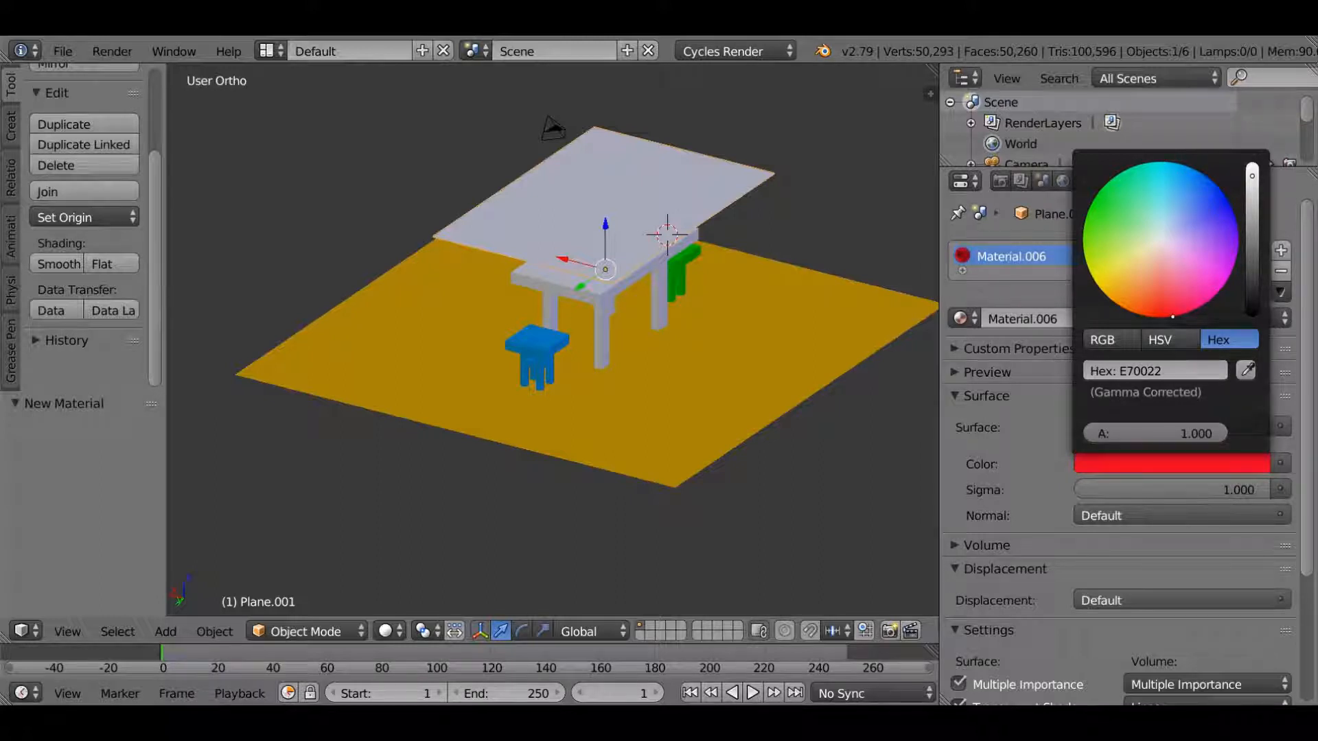
Copy the surface color's hex E70022 into the cloth material's viewport color and preview the cloth simulation
{"action": "left_click", "coordinate": [1207, 374]}
{"action": "key", "text": "ctrl+c"}
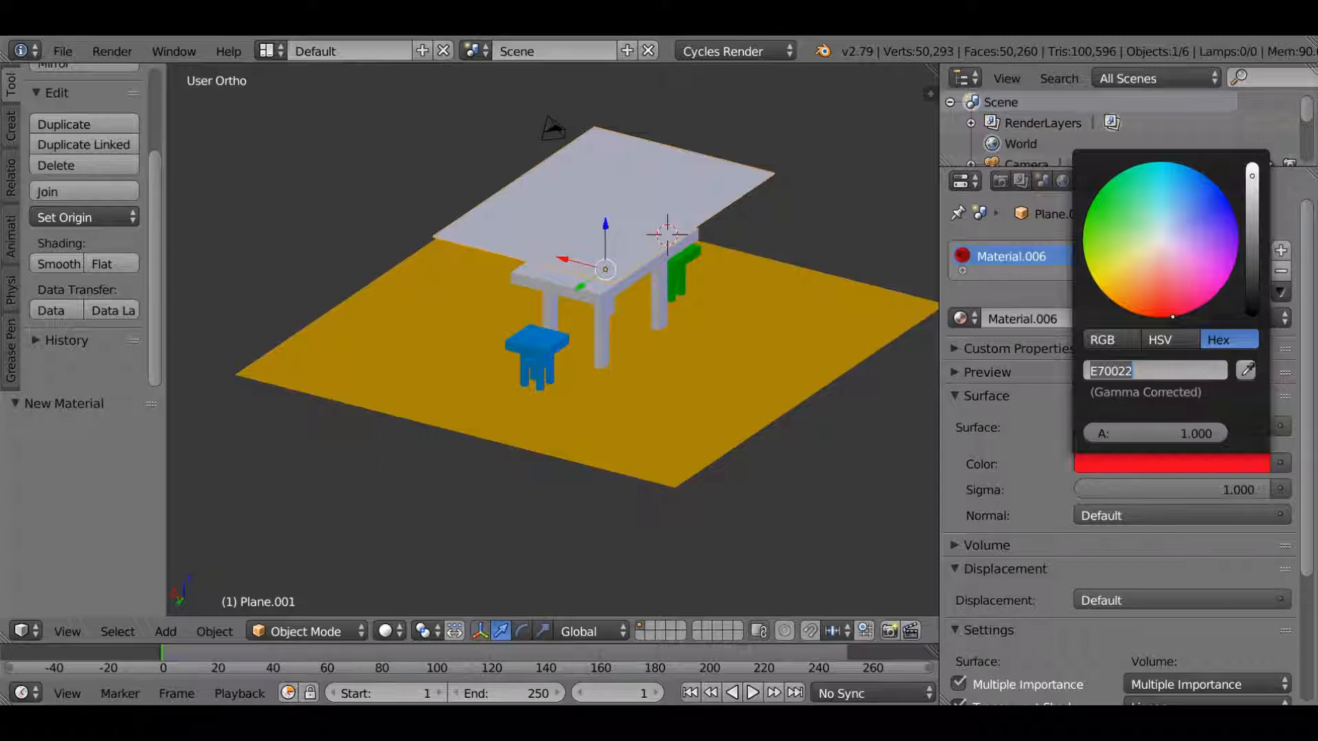
{"action": "left_click", "coordinate": [1079, 570]}
{"action": "scroll", "coordinate": [1061, 590], "scroll_direction": "down", "scroll_amount": 5}
{"action": "left_click", "coordinate": [1007, 646]}
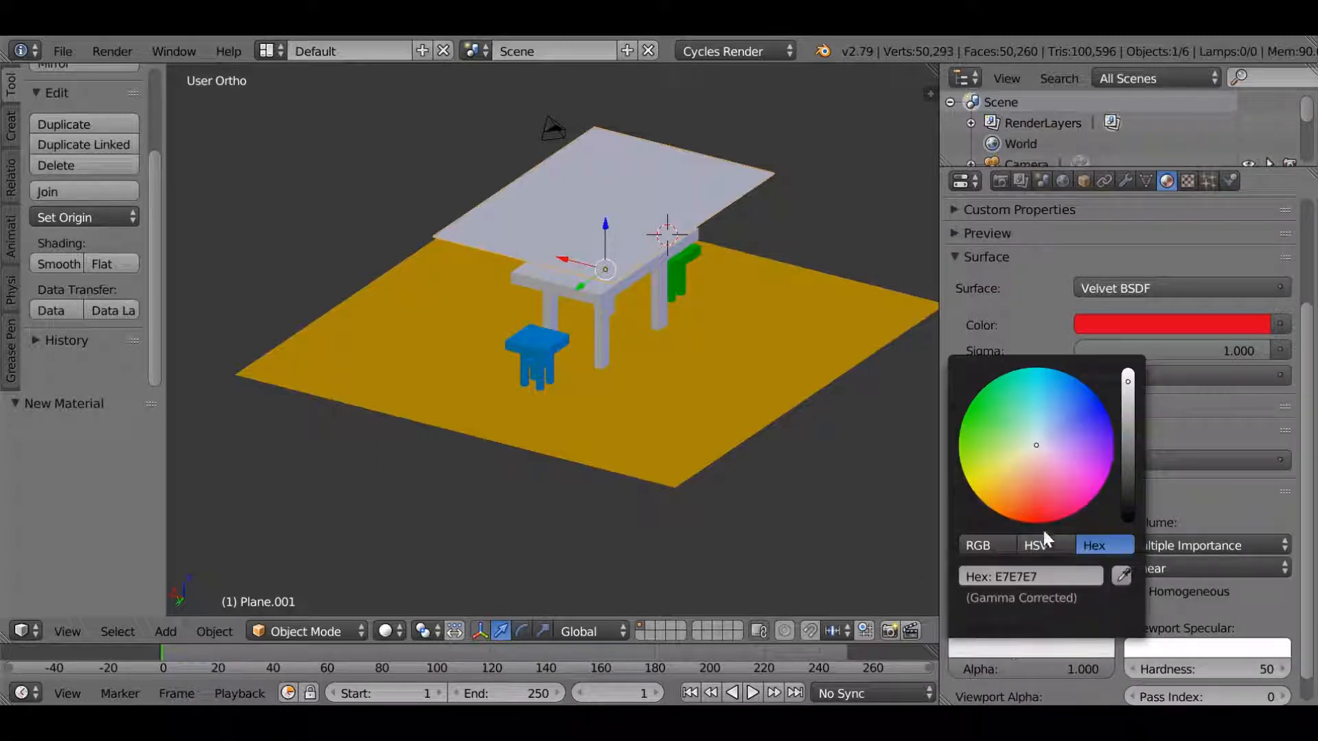
{"action": "left_click", "coordinate": [1059, 575]}
{"action": "key", "text": "ctrl+v"}
{"action": "key", "text": "Return"}
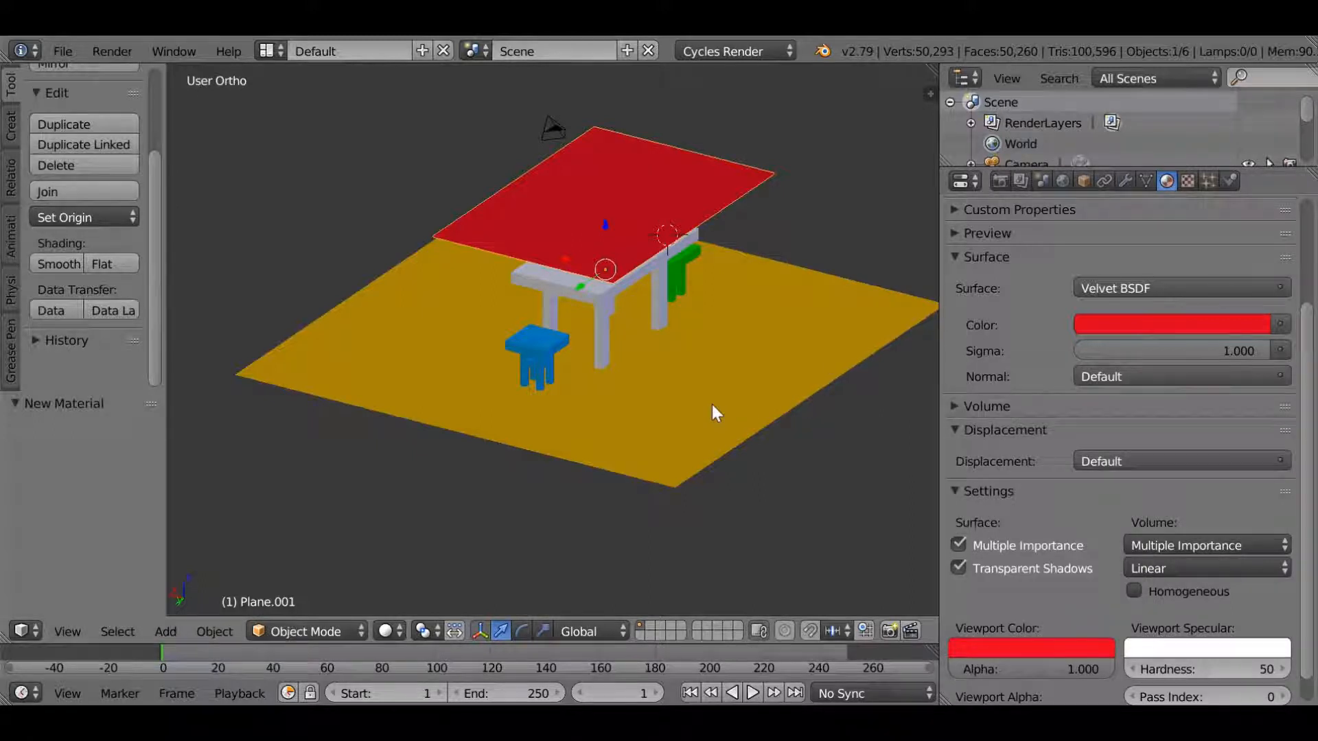
{"action": "key", "text": "alt+a"}
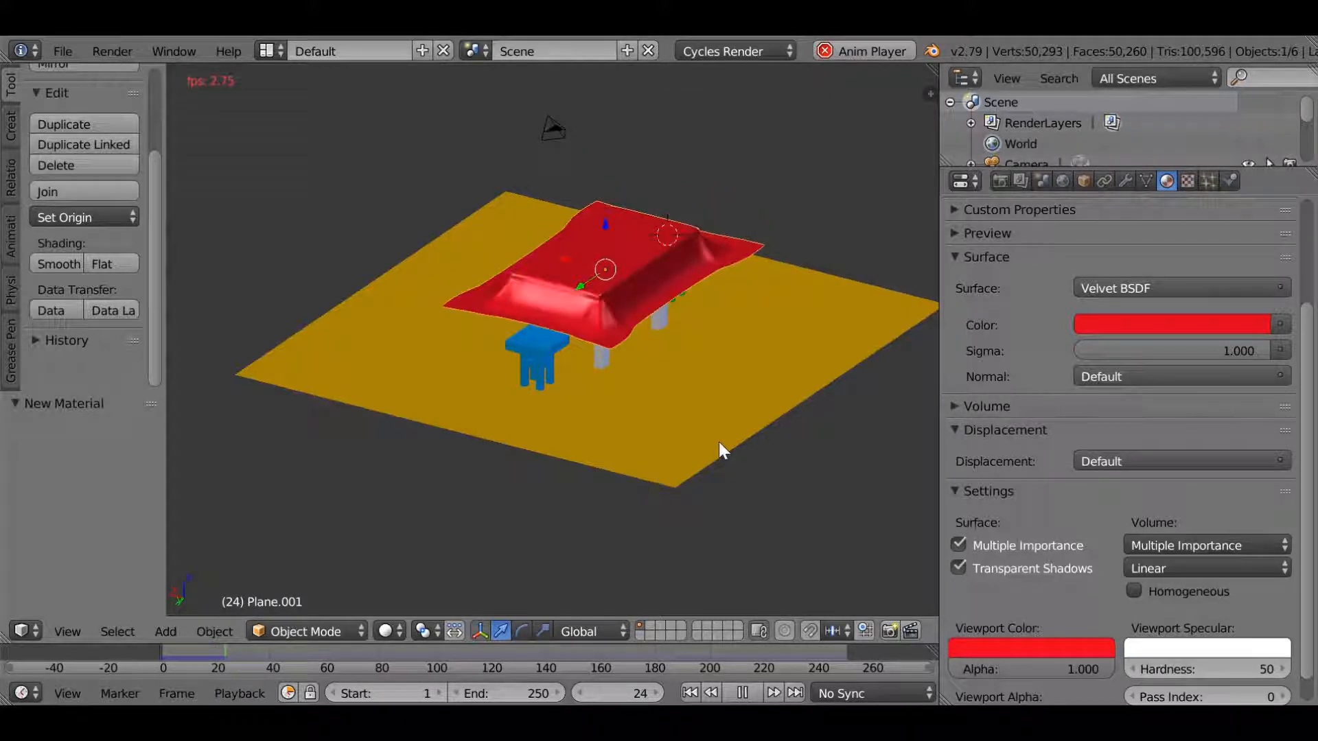
{"action": "key", "text": "Escape"}
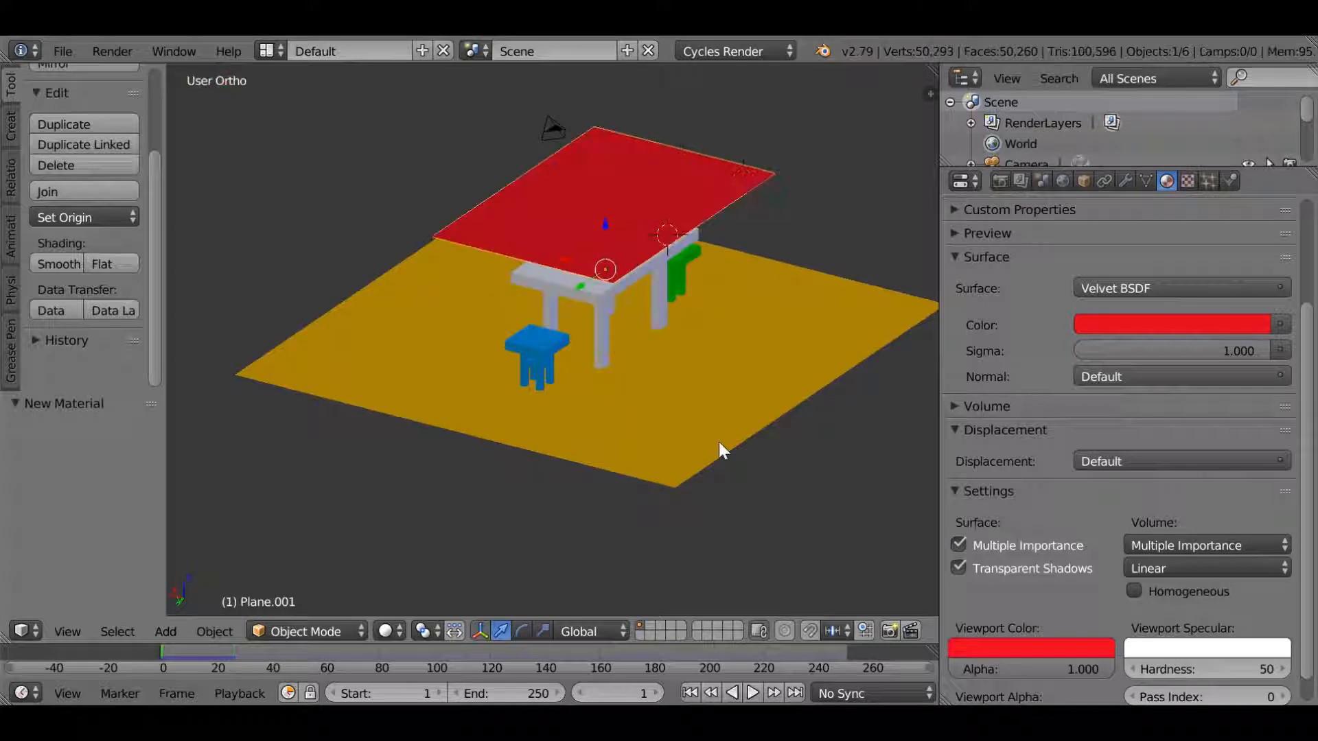
Raise the cloth plane about 3.10 along Z and tilt it by about -17.9° in the right view
{"action": "key", "text": "KP_3"}
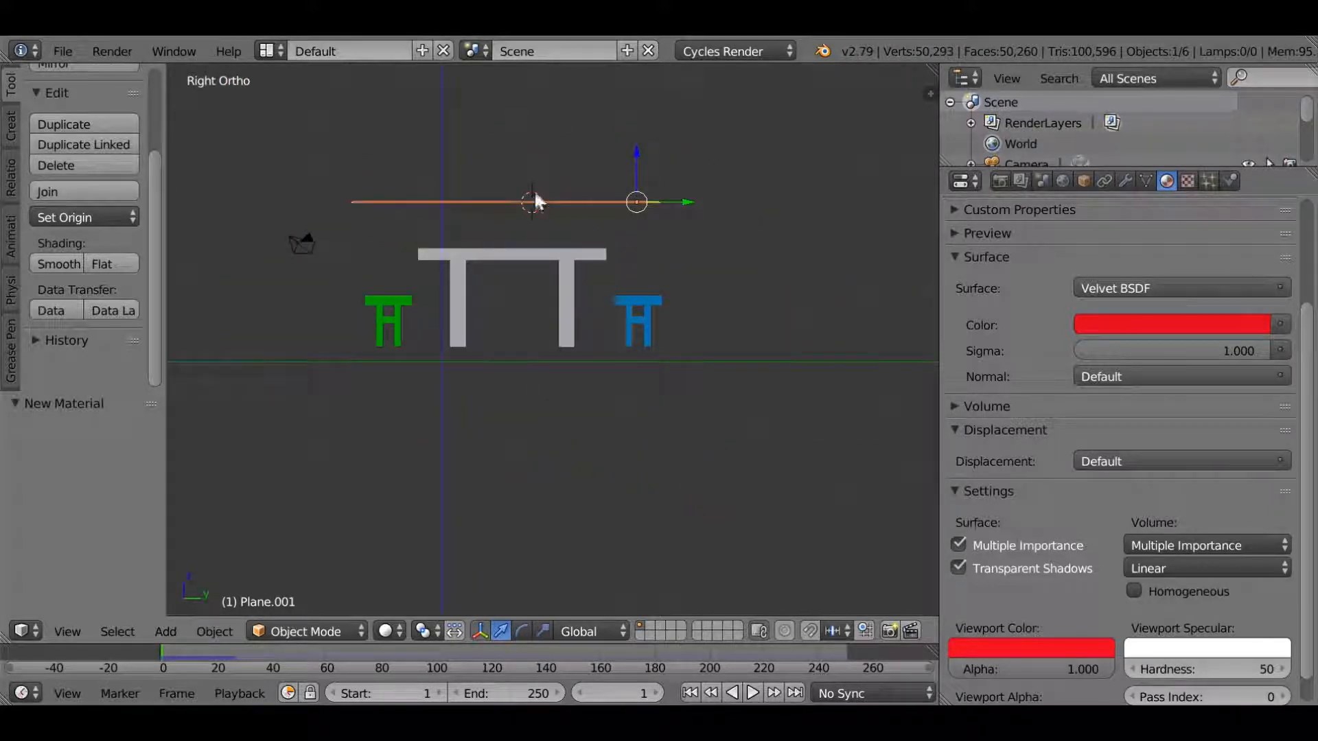
{"action": "left_click_drag", "start_coordinate": [633, 144], "coordinate": [640, 71]}
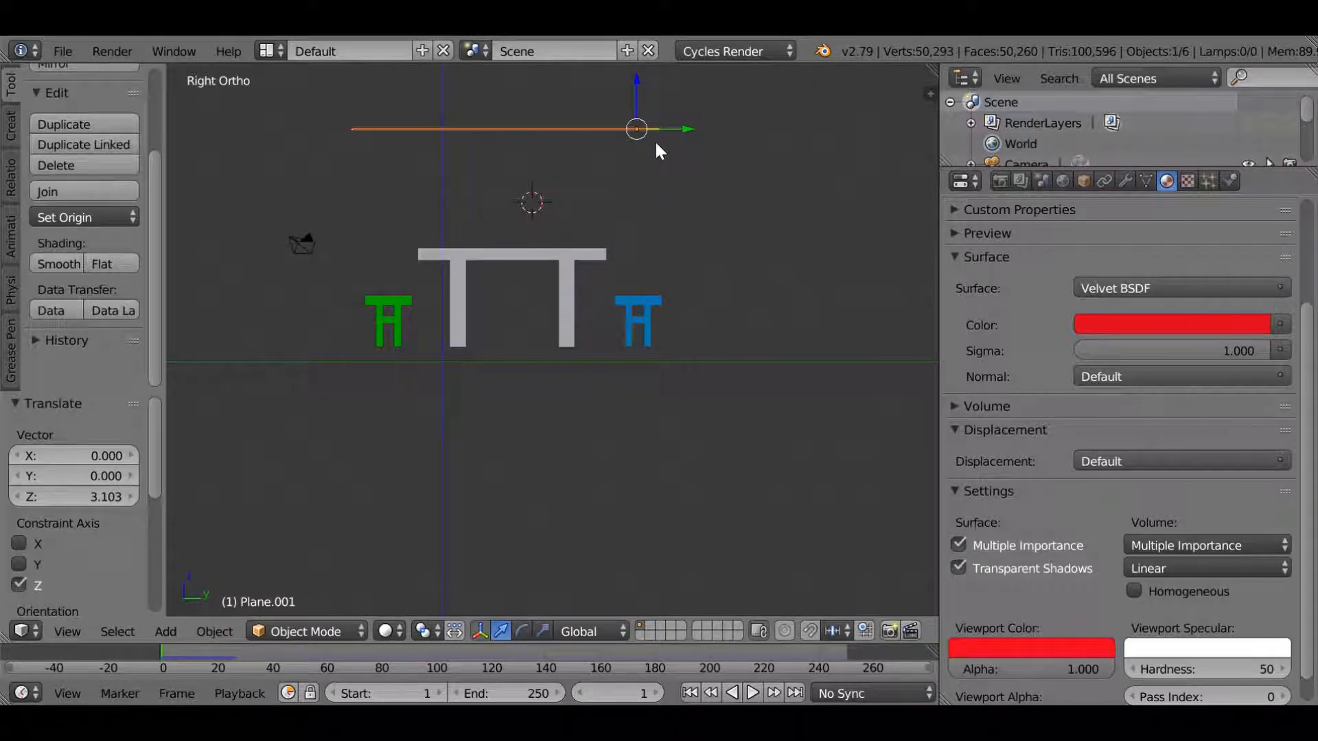
{"action": "key", "text": "r"}
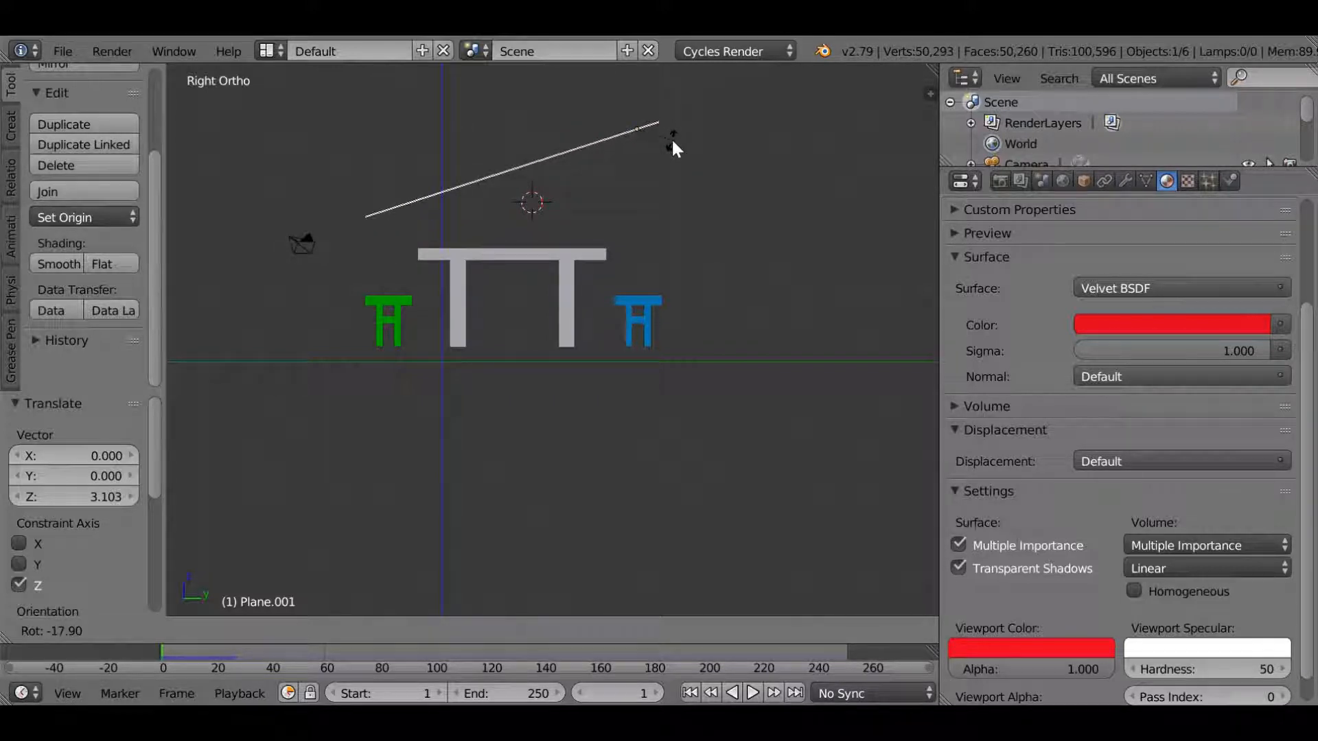
{"action": "left_click", "coordinate": [671, 138]}
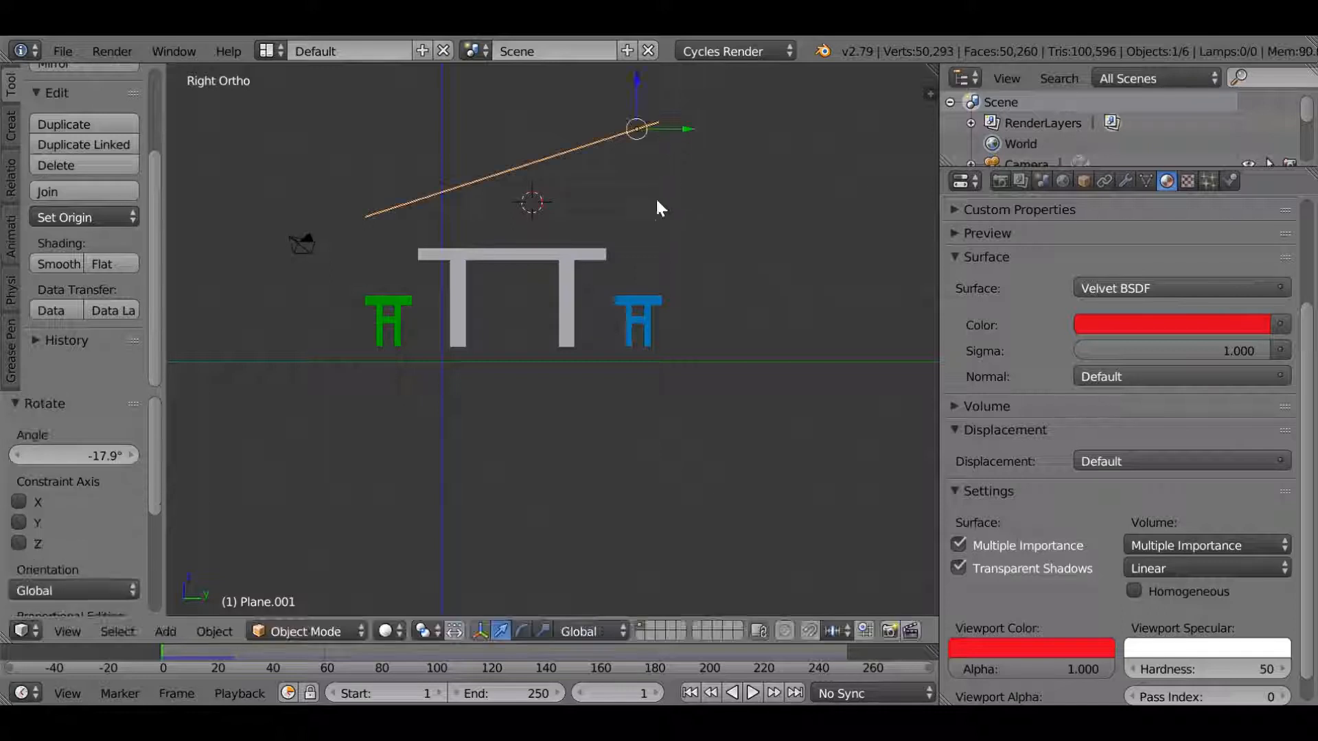
Simulate the tilted cloth falling over the table up to frame 52 and render that frame
{"action": "middle_click_drag", "start_coordinate": [656, 196], "coordinate": [672, 225]}
{"action": "key", "text": "alt+a"}
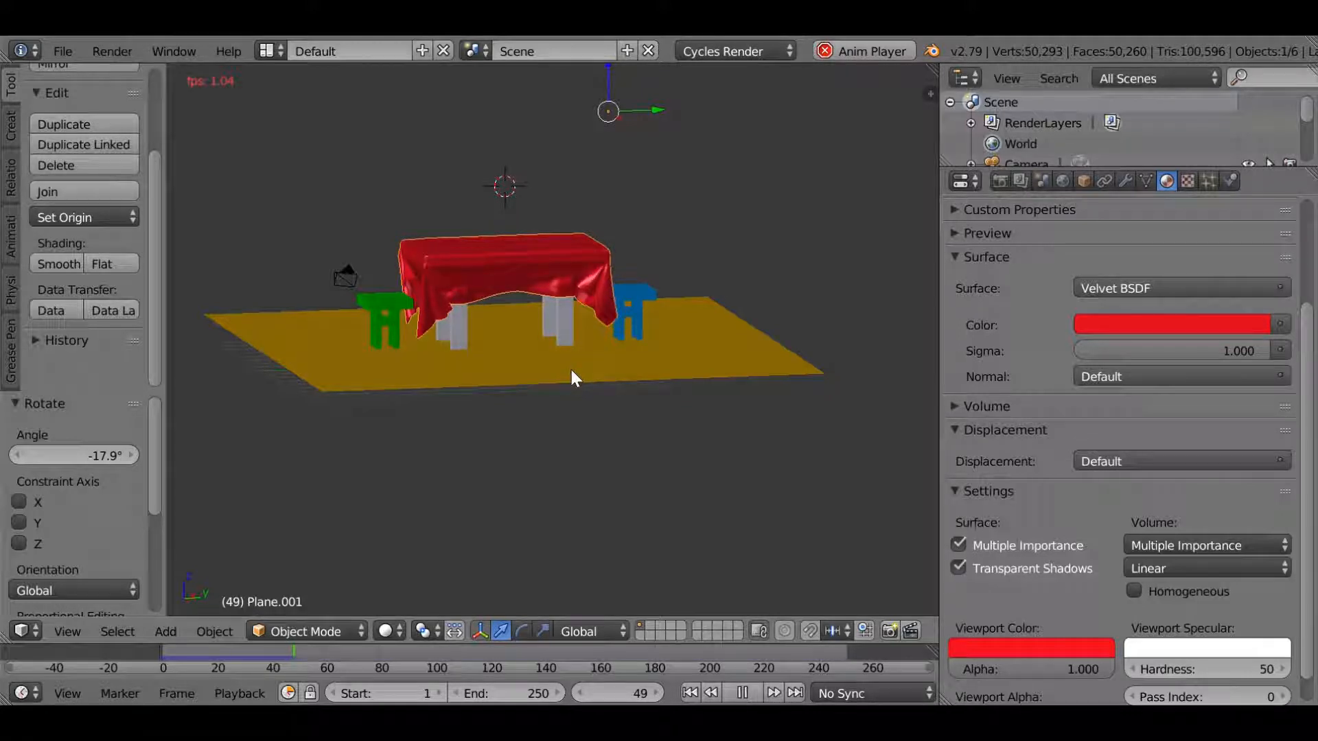
{"action": "key", "text": "F12"}
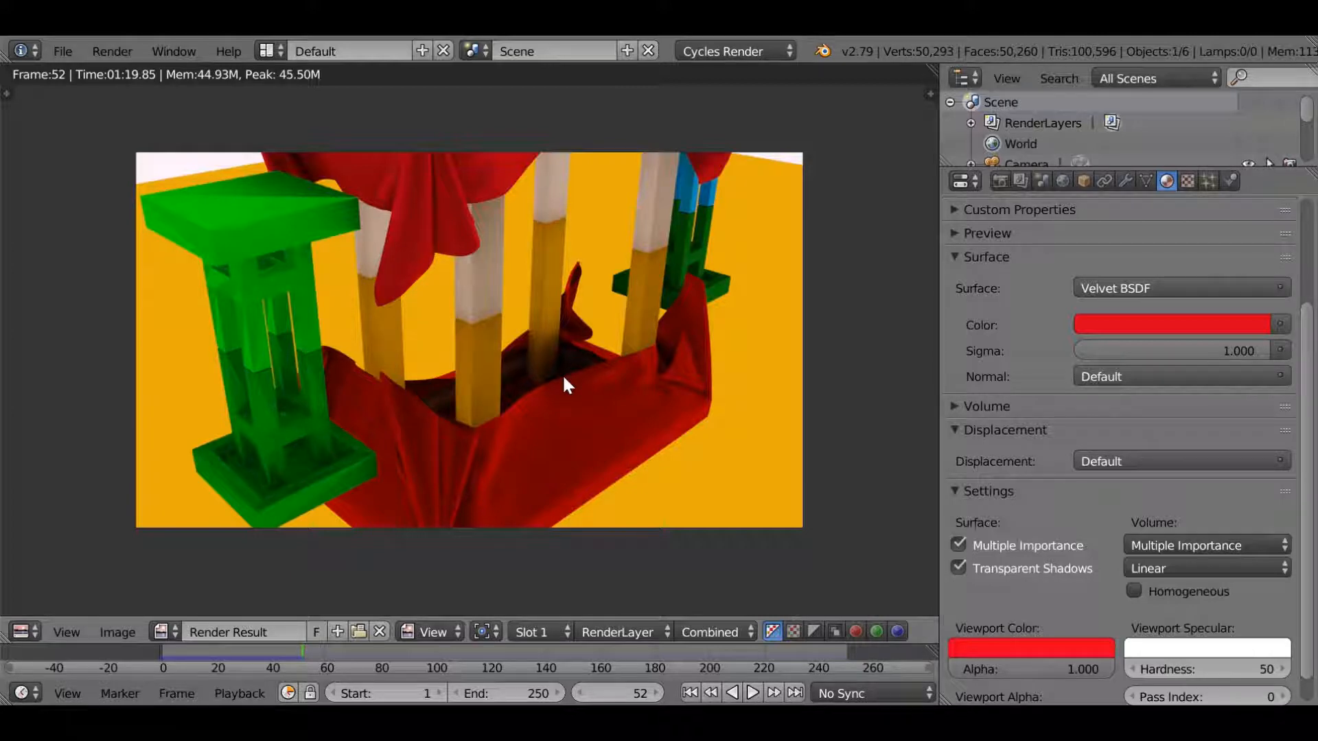
{"action": "scroll", "coordinate": [618, 364], "scroll_direction": "down", "scroll_amount": 2}
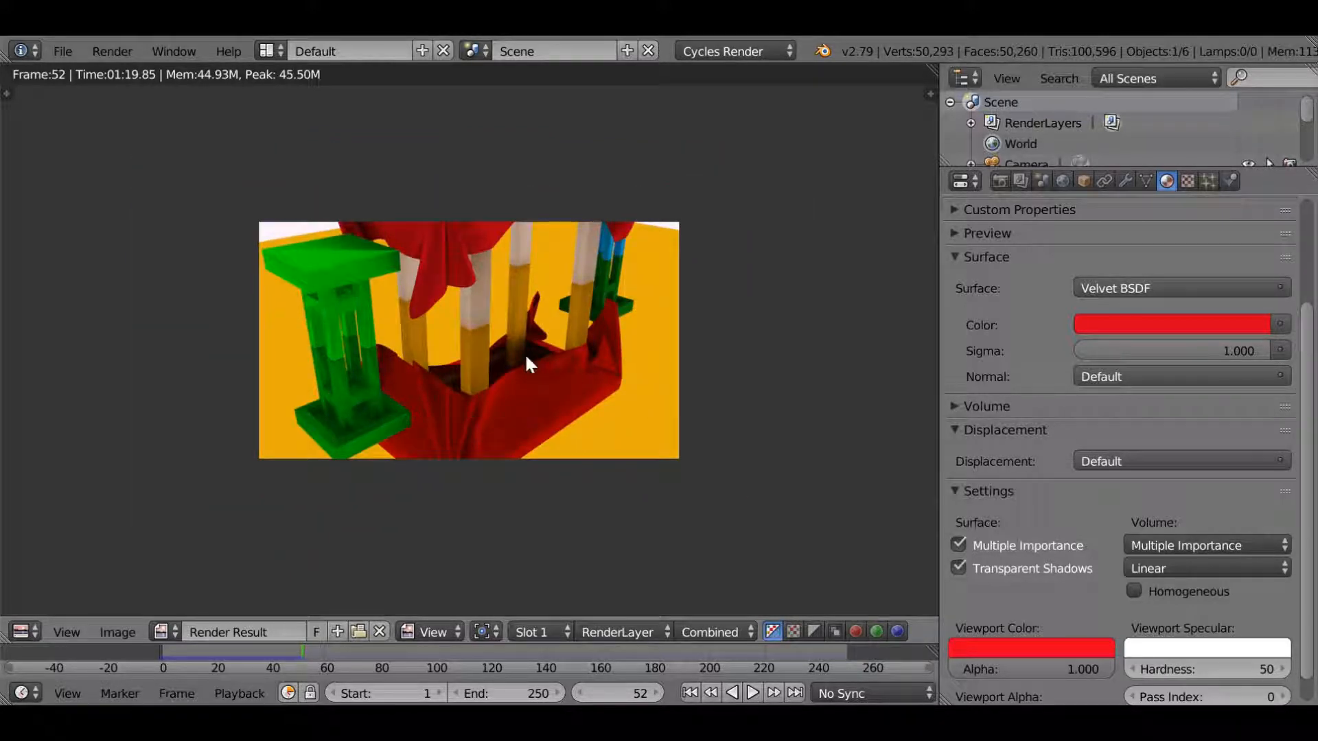
{"action": "scroll", "coordinate": [477, 352], "scroll_direction": "up", "scroll_amount": 2}
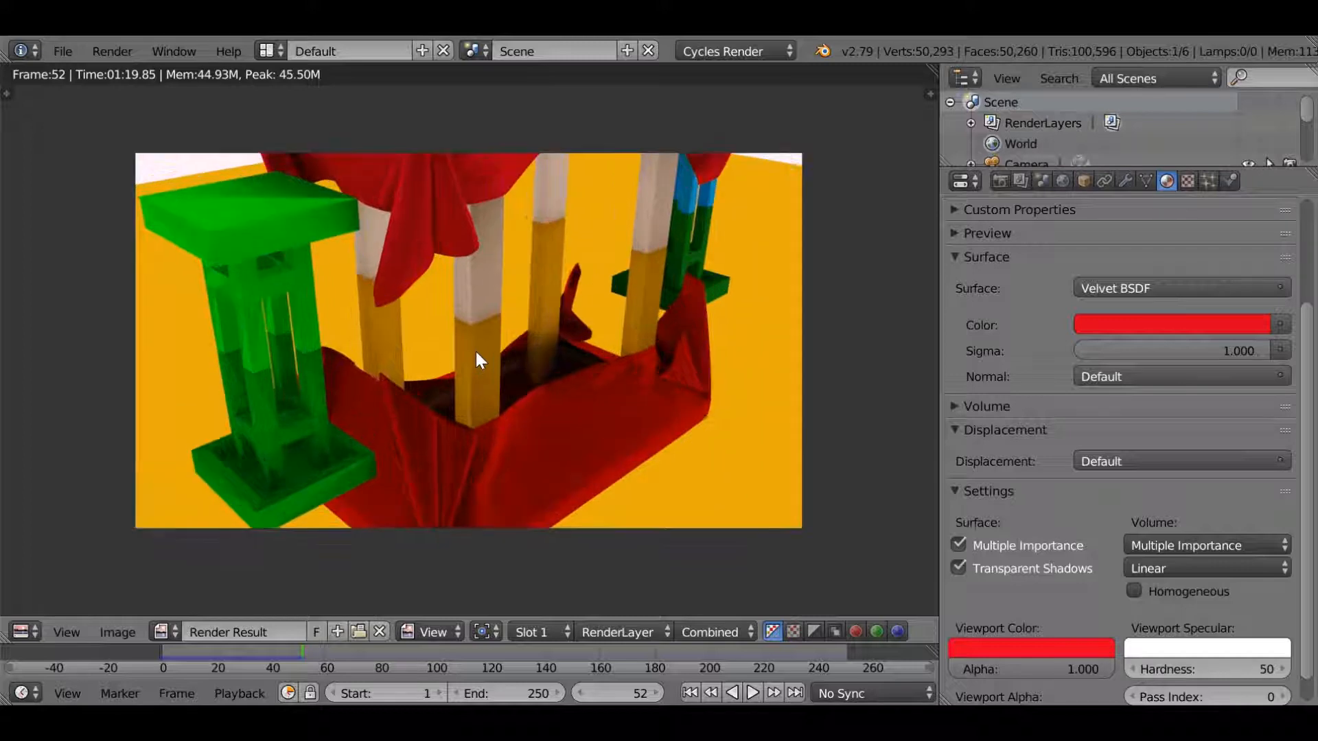
Close the render and align the camera to an angled view of the cloth-covered table and both stools
{"action": "key", "text": "Escape"}
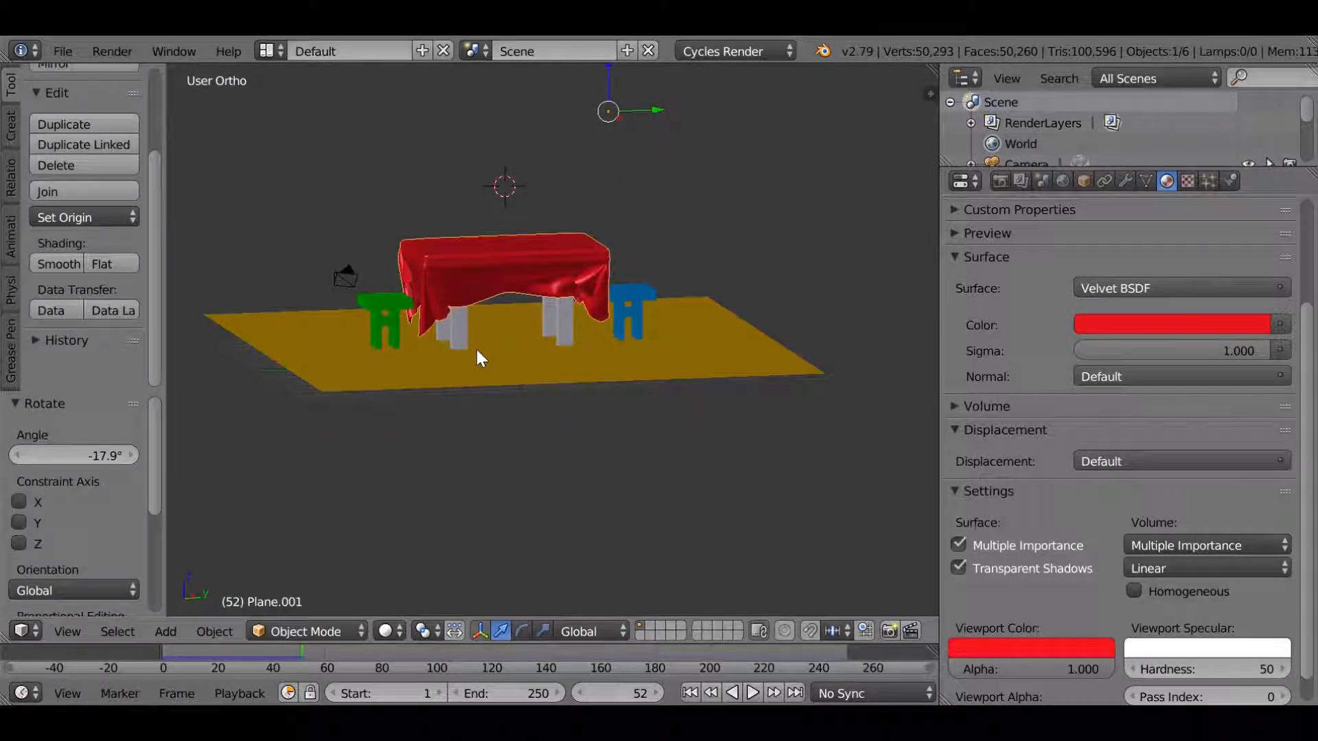
{"action": "key", "text": "ctrl+alt+KP_0"}
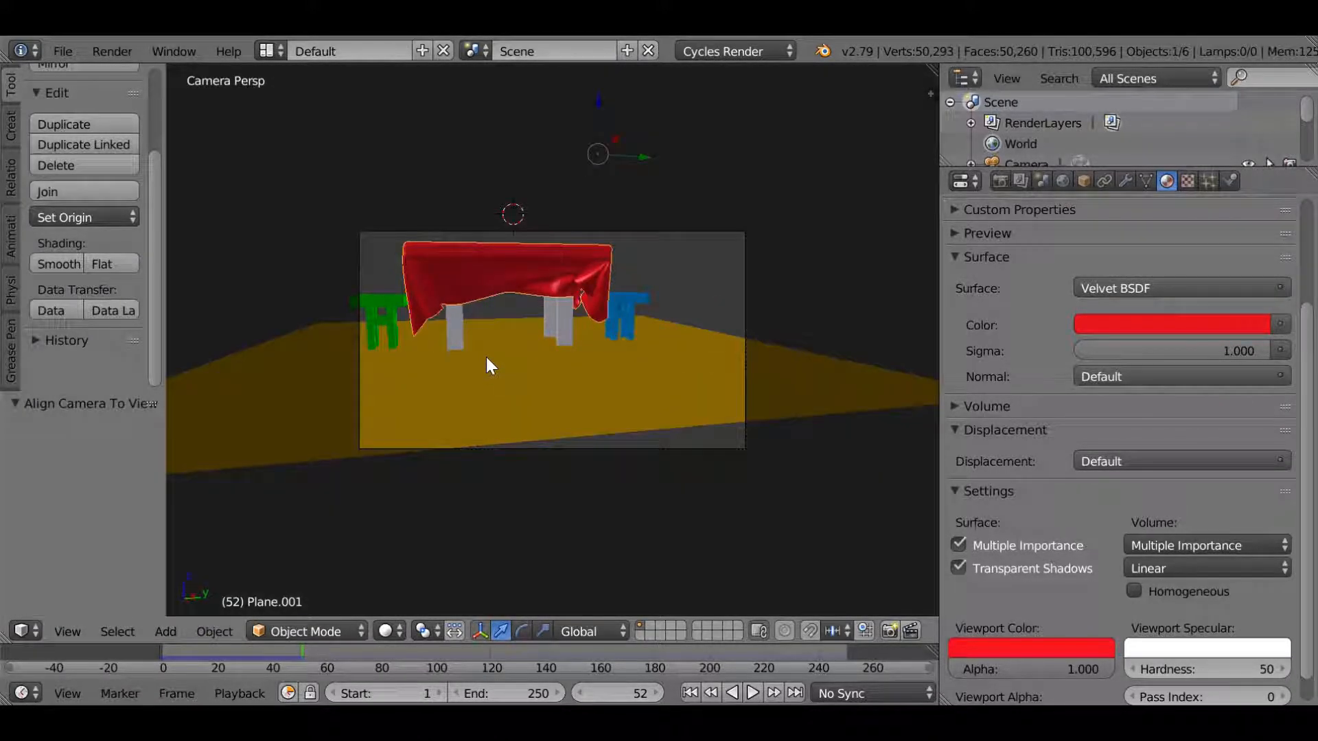
{"action": "key", "text": "KP_0"}
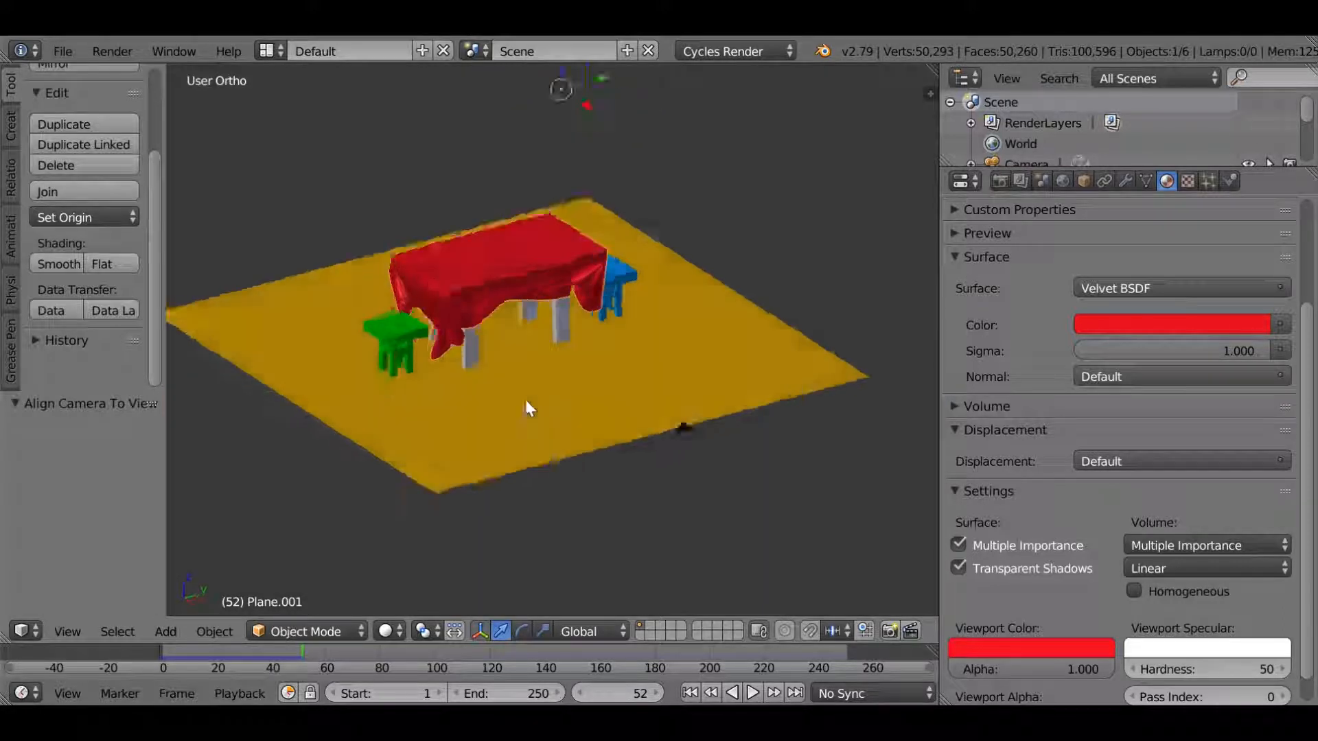
{"action": "middle_click_drag", "start_coordinate": [543, 392], "coordinate": [540, 393]}
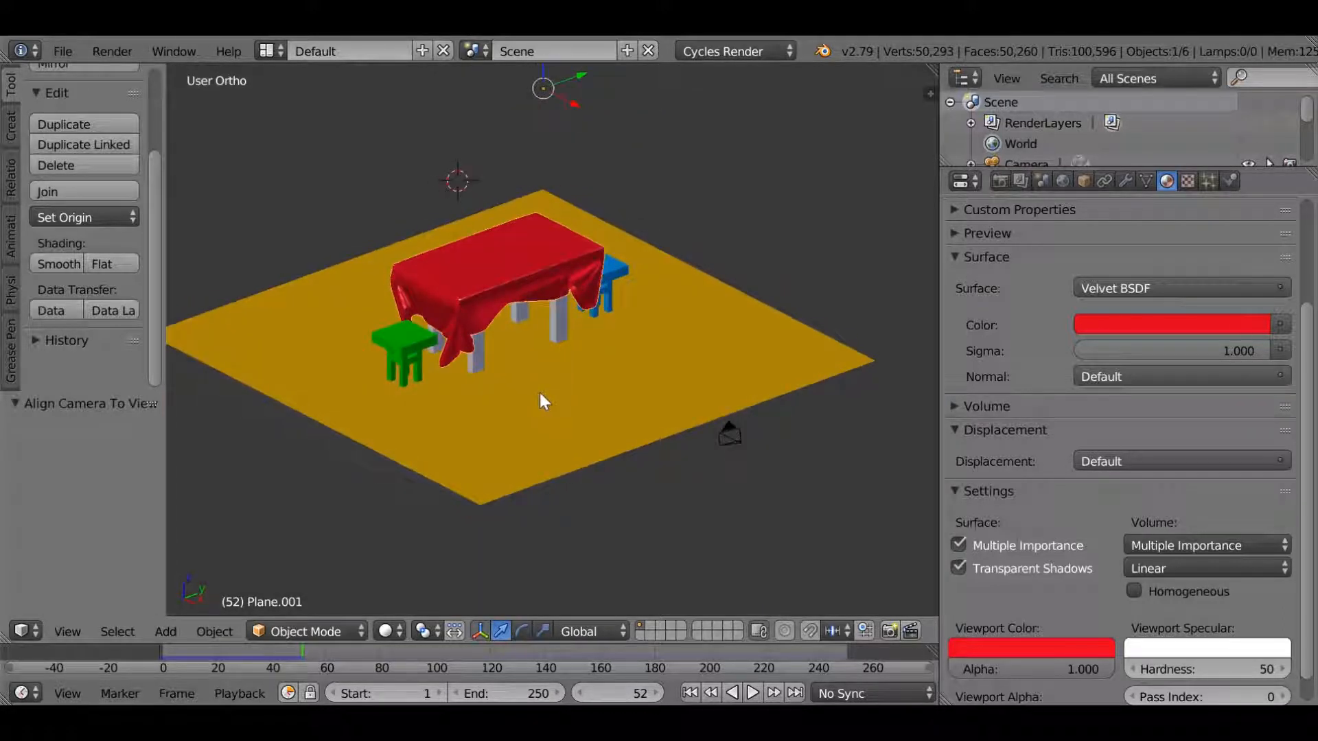
{"action": "key", "text": "KP_0"}
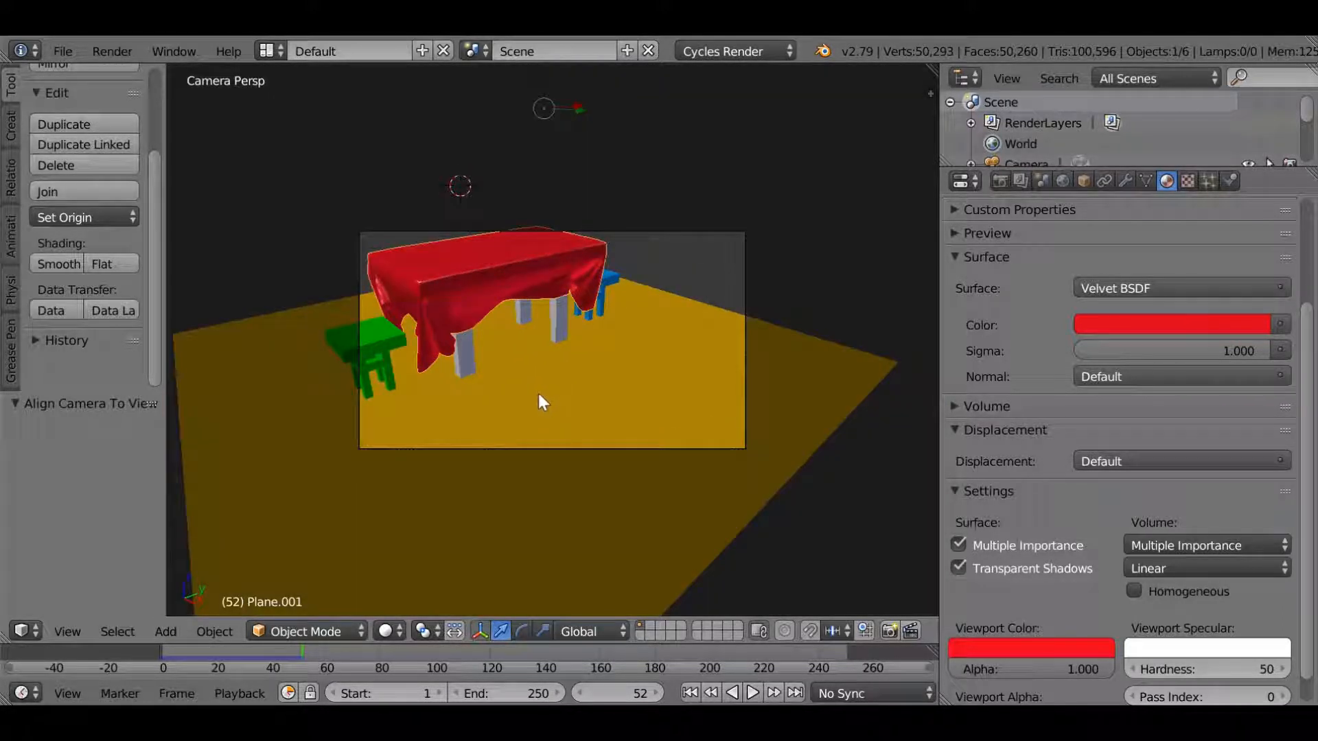
{"action": "scroll", "coordinate": [537, 394], "scroll_direction": "down", "scroll_amount": 1}
{"action": "scroll", "coordinate": [532, 390], "scroll_direction": "up", "scroll_amount": 4}
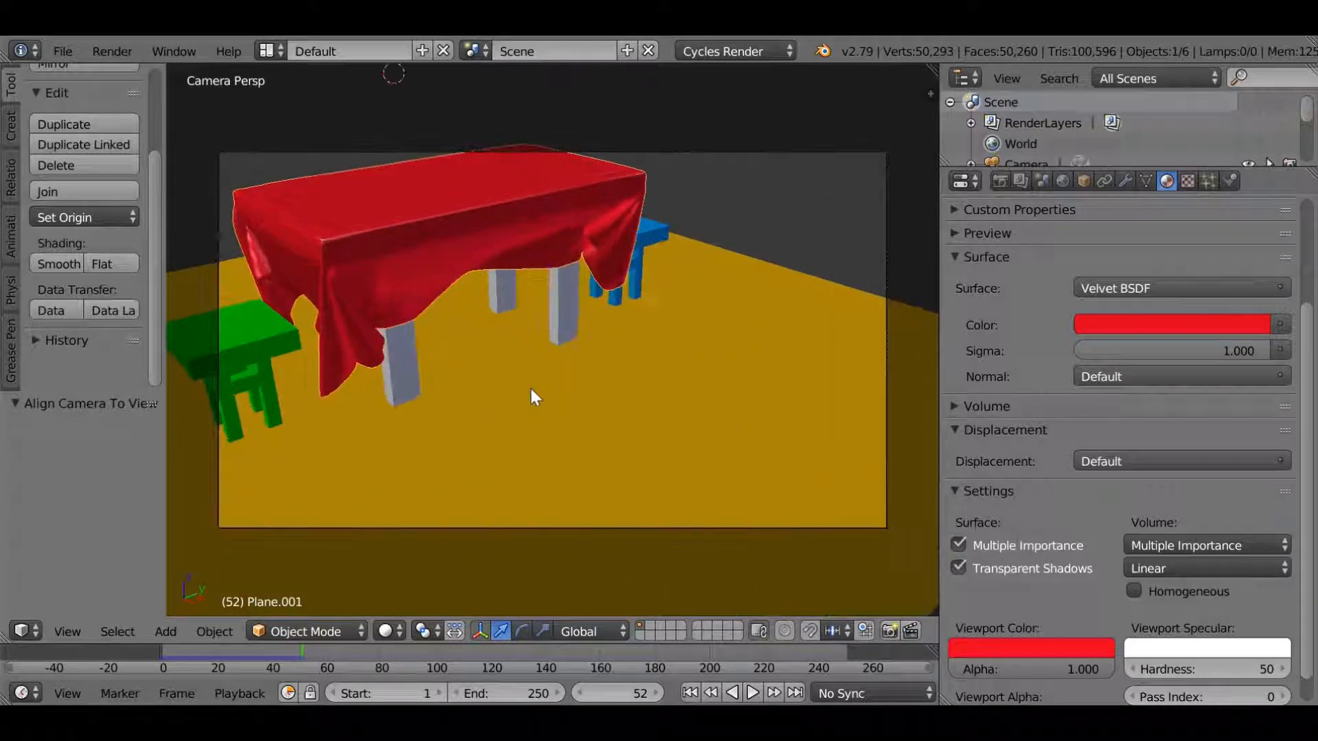
Enable Lock Camera to View for the camera view
{"action": "key", "text": "n"}
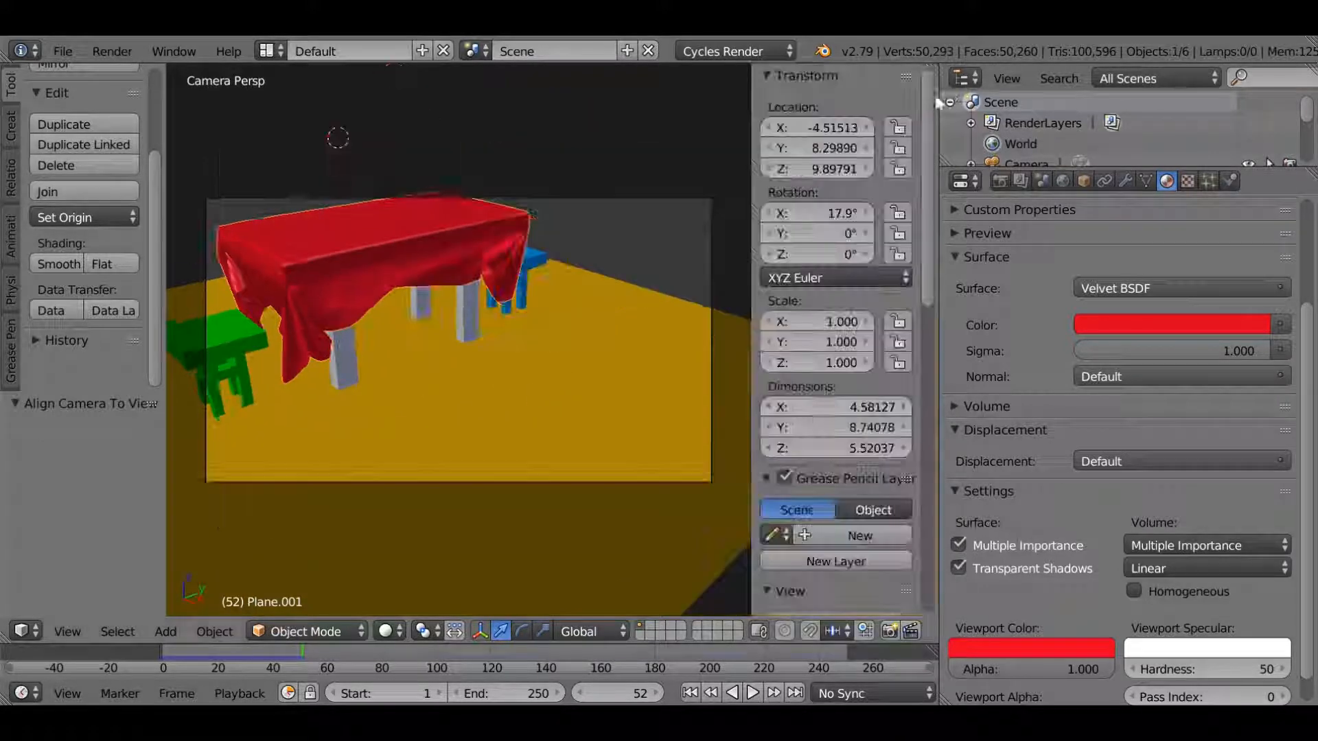
{"action": "scroll", "coordinate": [797, 430], "scroll_direction": "down", "scroll_amount": 5}
{"action": "left_click", "coordinate": [769, 549]}
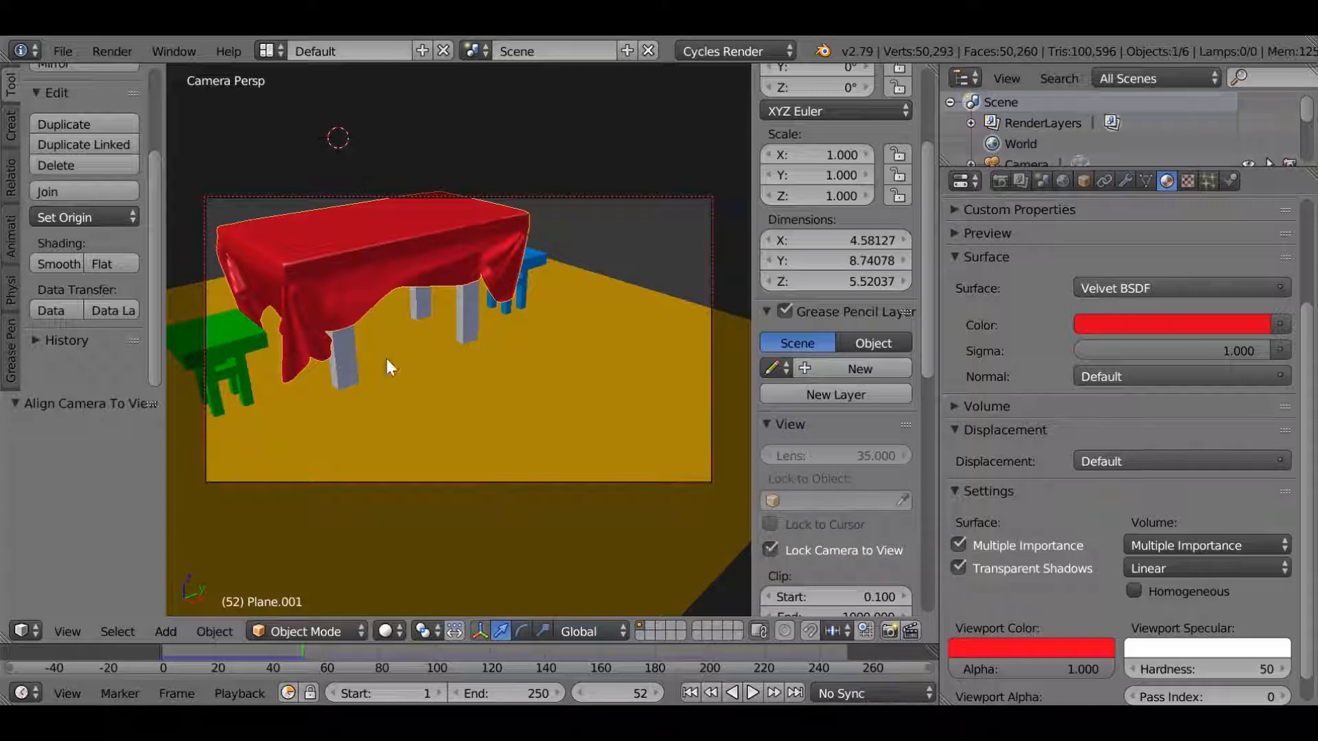
{"action": "left_click", "coordinate": [743, 409]}
{"action": "key", "text": "n"}
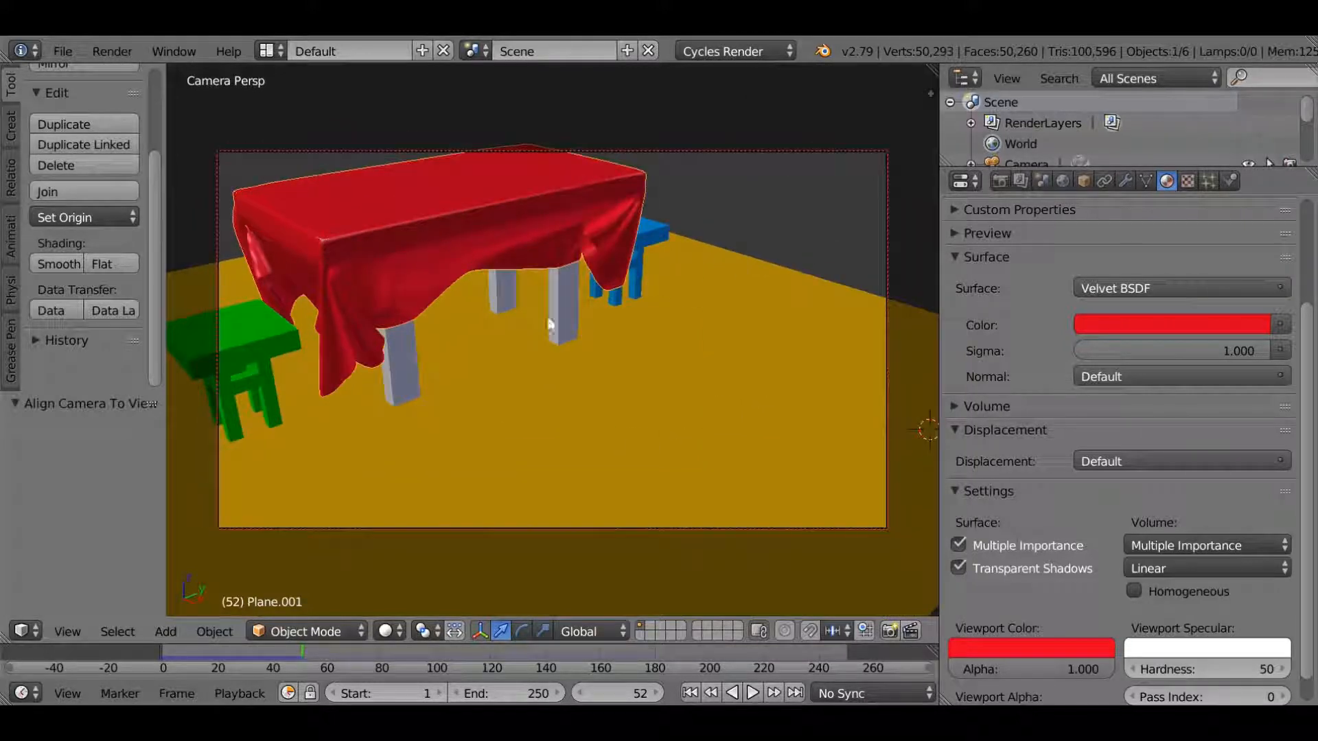
Reframe the locked camera farther back so the covered table and both stools sit fully inside the frame
{"action": "scroll", "coordinate": [422, 366], "scroll_direction": "down", "scroll_amount": 3}
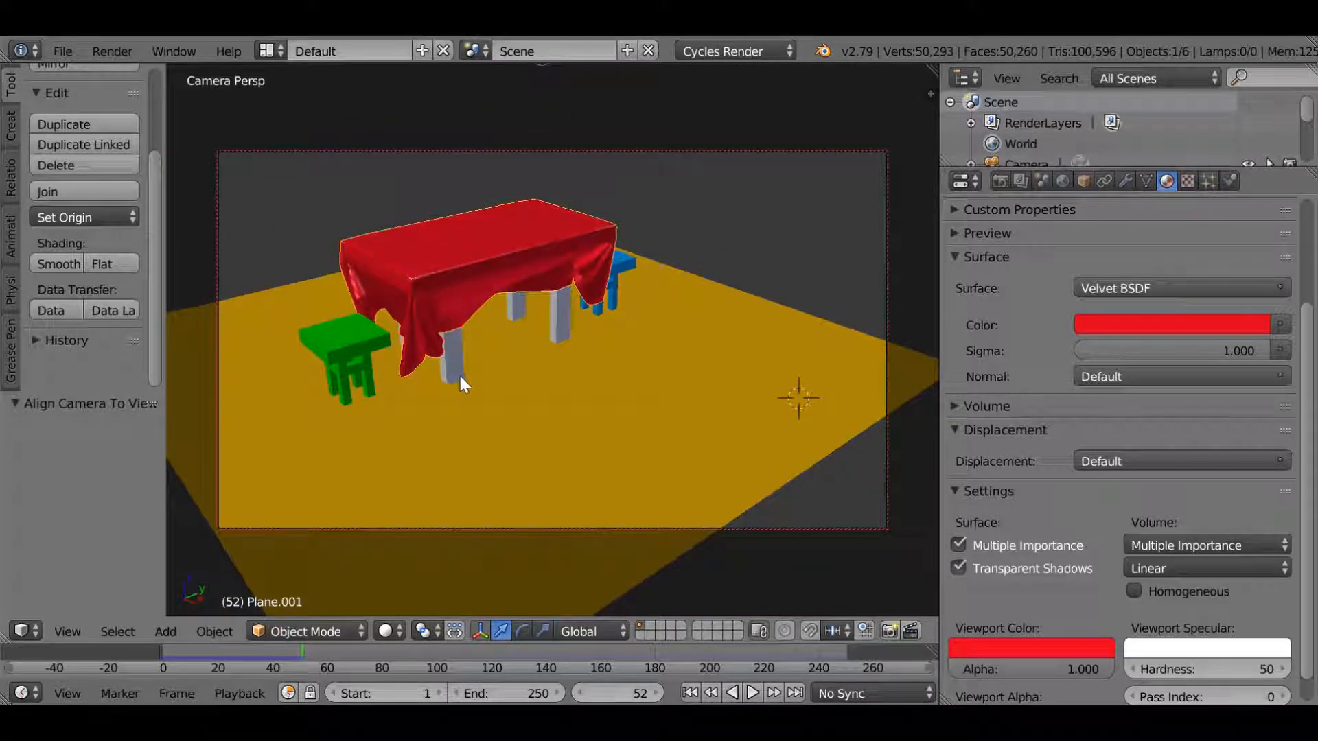
{"action": "mouse_move", "coordinate": [459, 374]}
{"action": "middle_mouse_down"}
{"action": "mouse_move", "coordinate": [446, 362]}
{"action": "mouse_move", "coordinate": [453, 371]}
{"action": "middle_mouse_up"}
{"action": "middle_click_drag", "start_coordinate": [408, 315], "coordinate": [536, 384]}
{"action": "scroll", "coordinate": [540, 387], "scroll_direction": "up", "scroll_amount": 1}
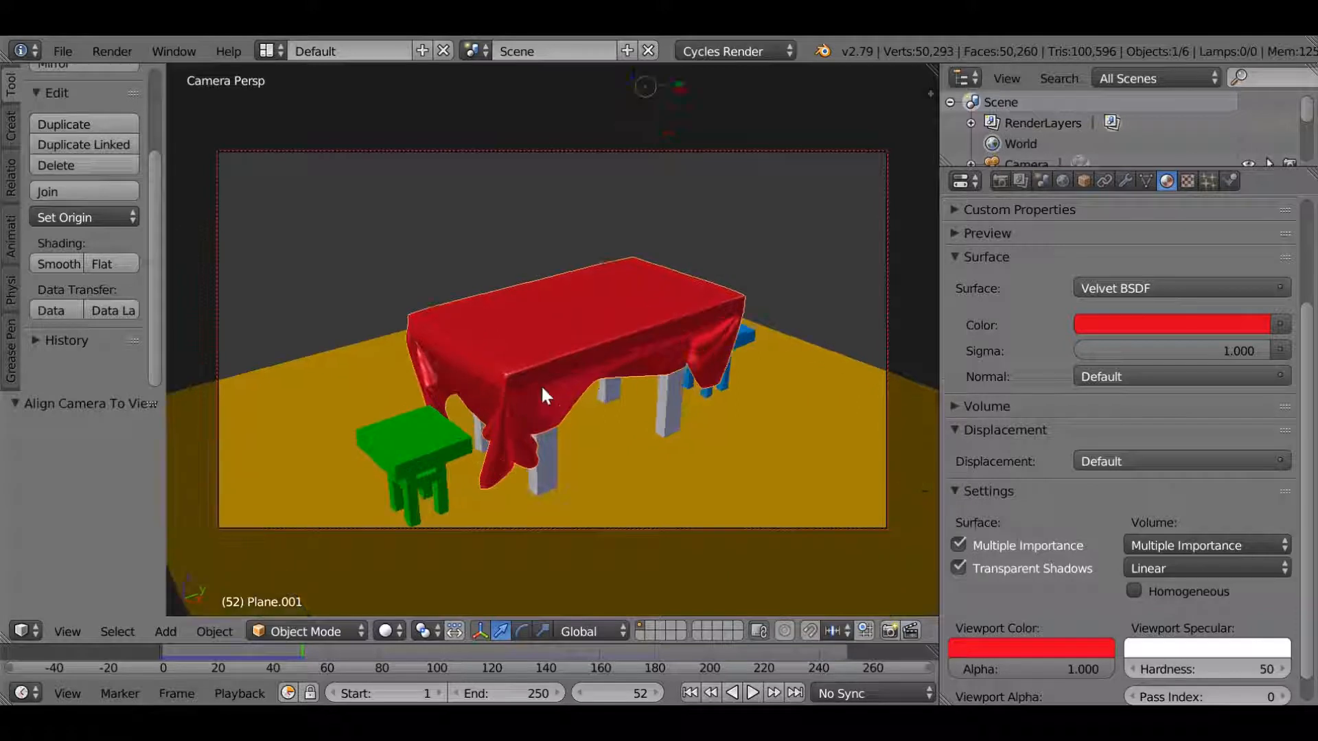
{"action": "scroll", "coordinate": [541, 387], "scroll_direction": "down", "scroll_amount": 1}
{"action": "scroll", "coordinate": [593, 377], "scroll_direction": "up", "scroll_amount": 1, "text": "shift"}
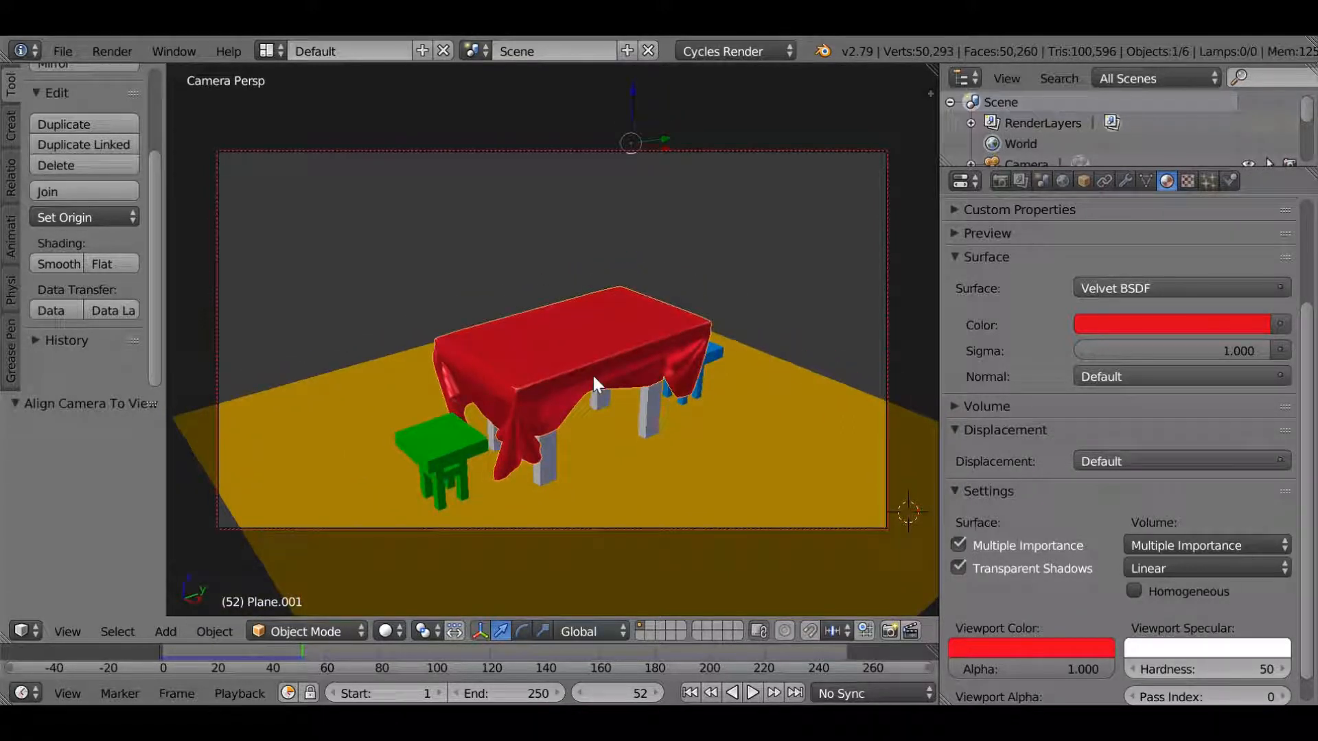
Play the cloth simulation through the camera from frame 1 past frame 71 and return to frame 1
{"action": "key", "text": "alt+a"}
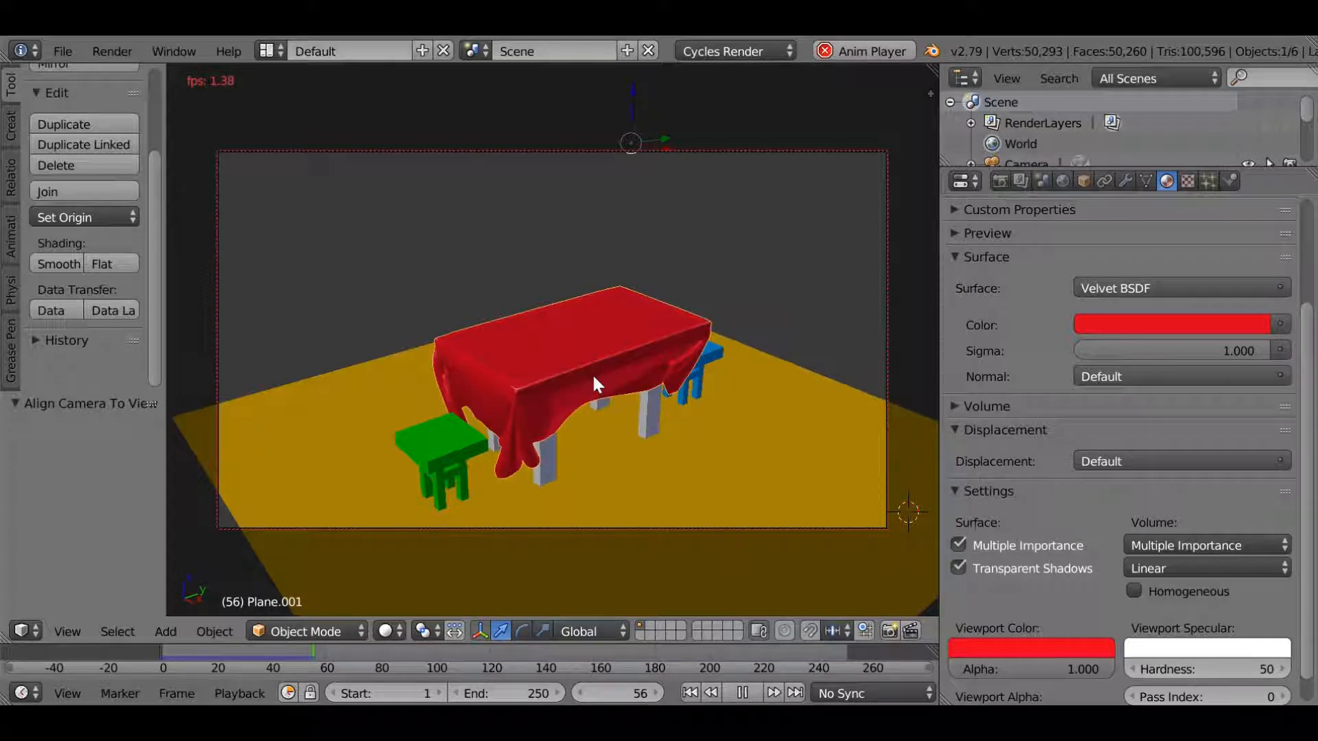
{"action": "key", "text": "Escape"}
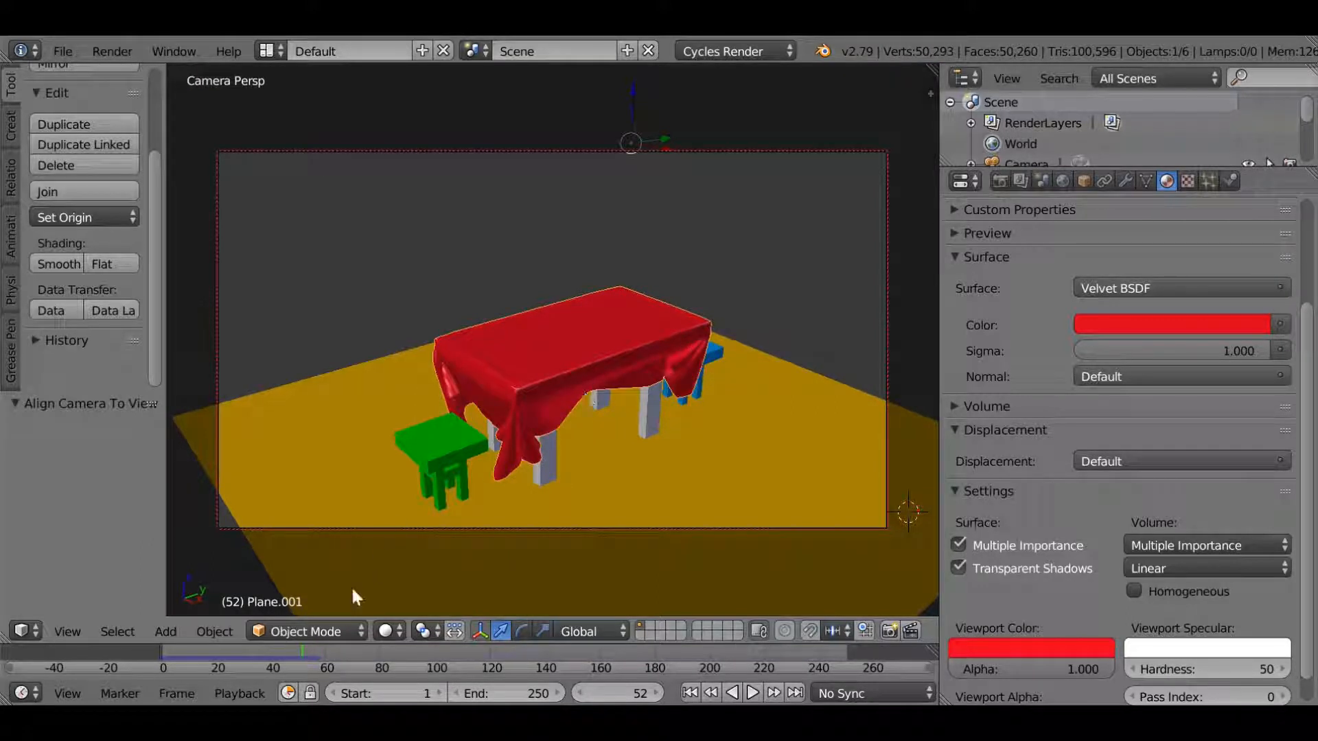
{"action": "key", "text": "alt+a"}
{"action": "left_click_drag", "start_coordinate": [266, 678], "coordinate": [162, 657]}
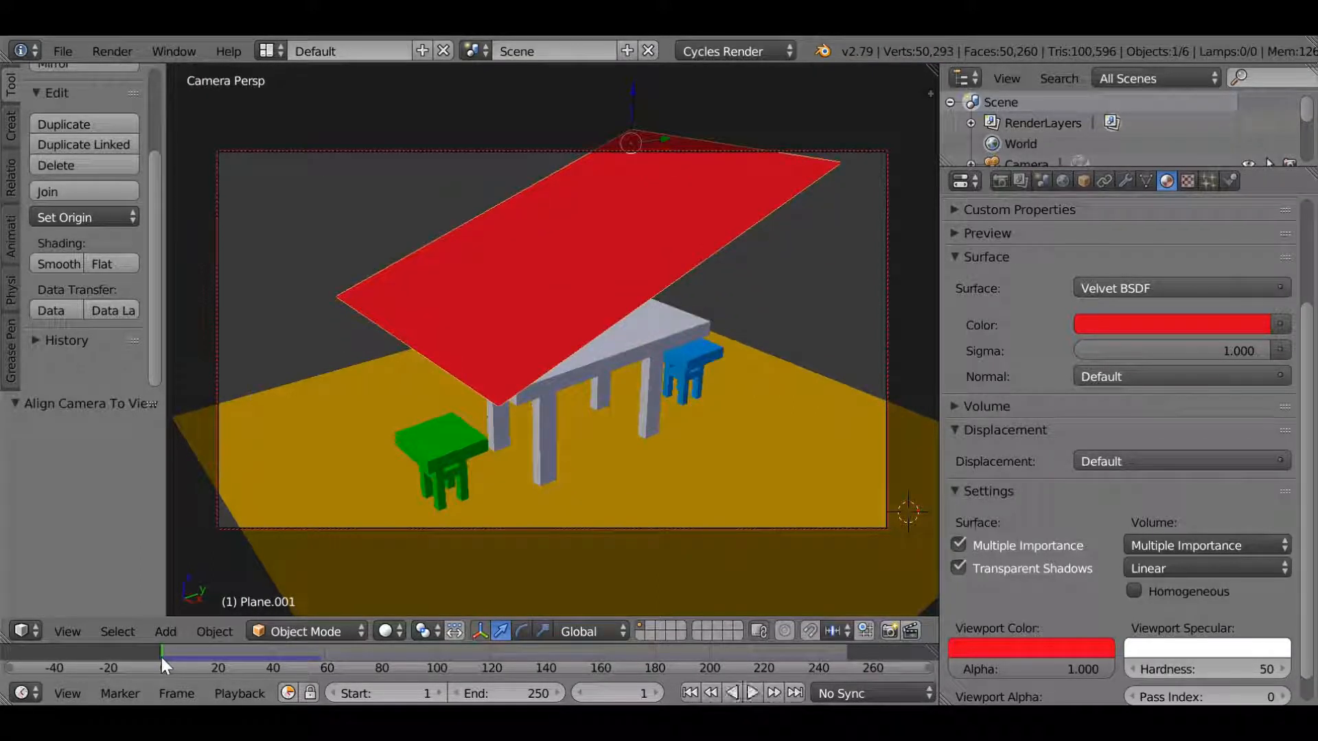
{"action": "key", "text": "alt+a"}
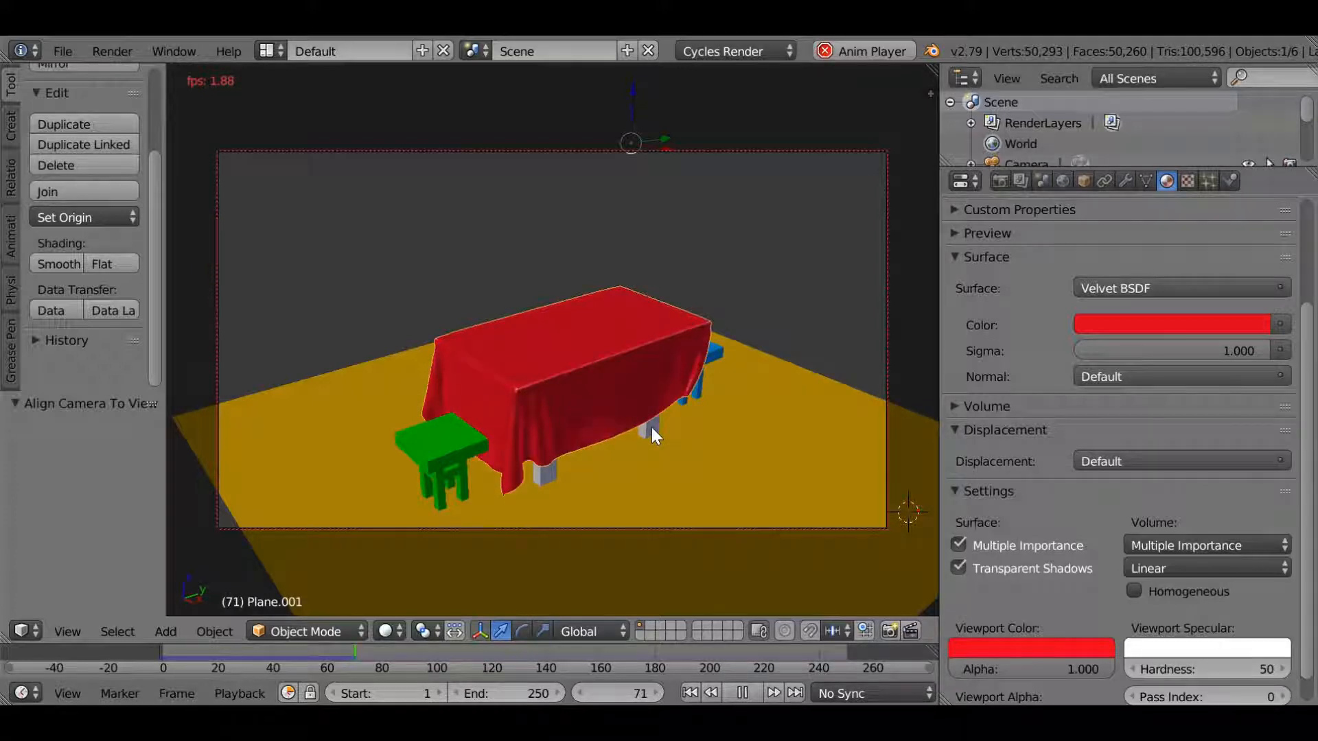
{"action": "key", "text": "Escape"}
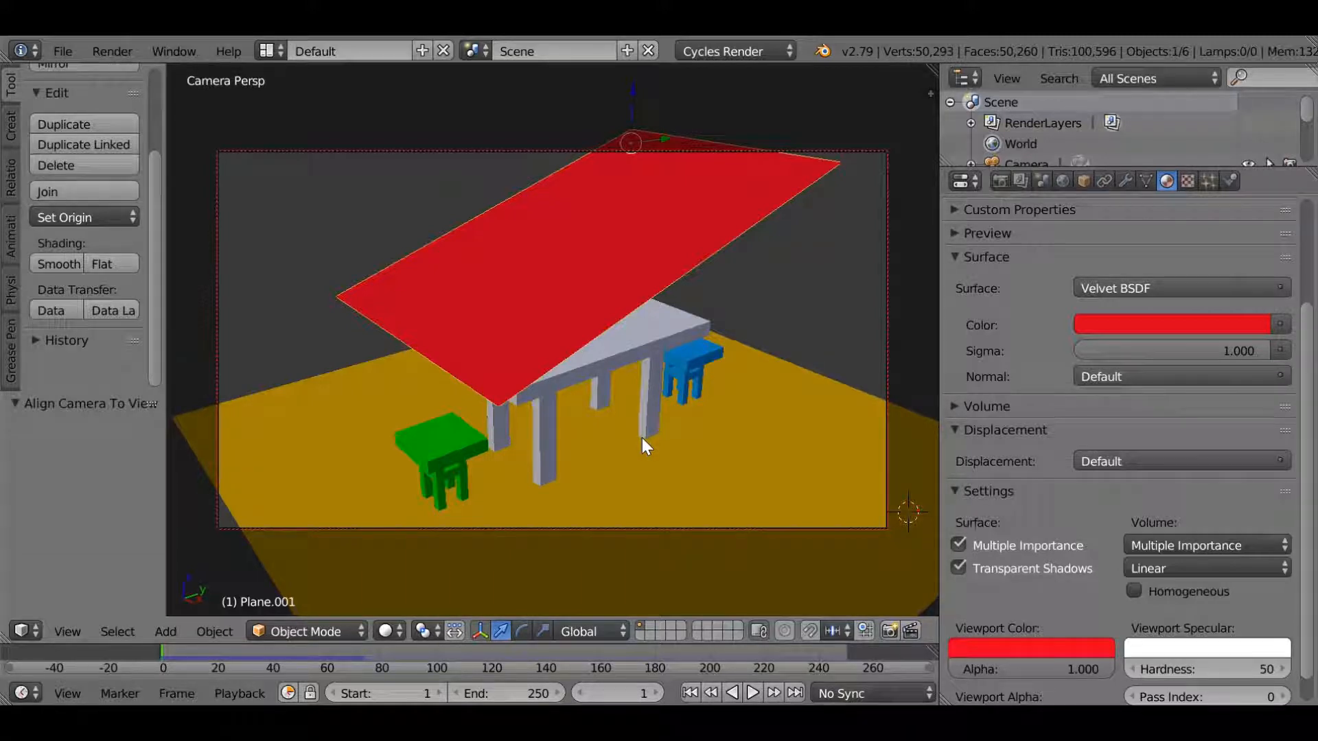
Add a Sun lamp above the floor's far corner, at about X 8.267, Y 11.021, Z 6.357
{"action": "key", "text": "KP_7"}
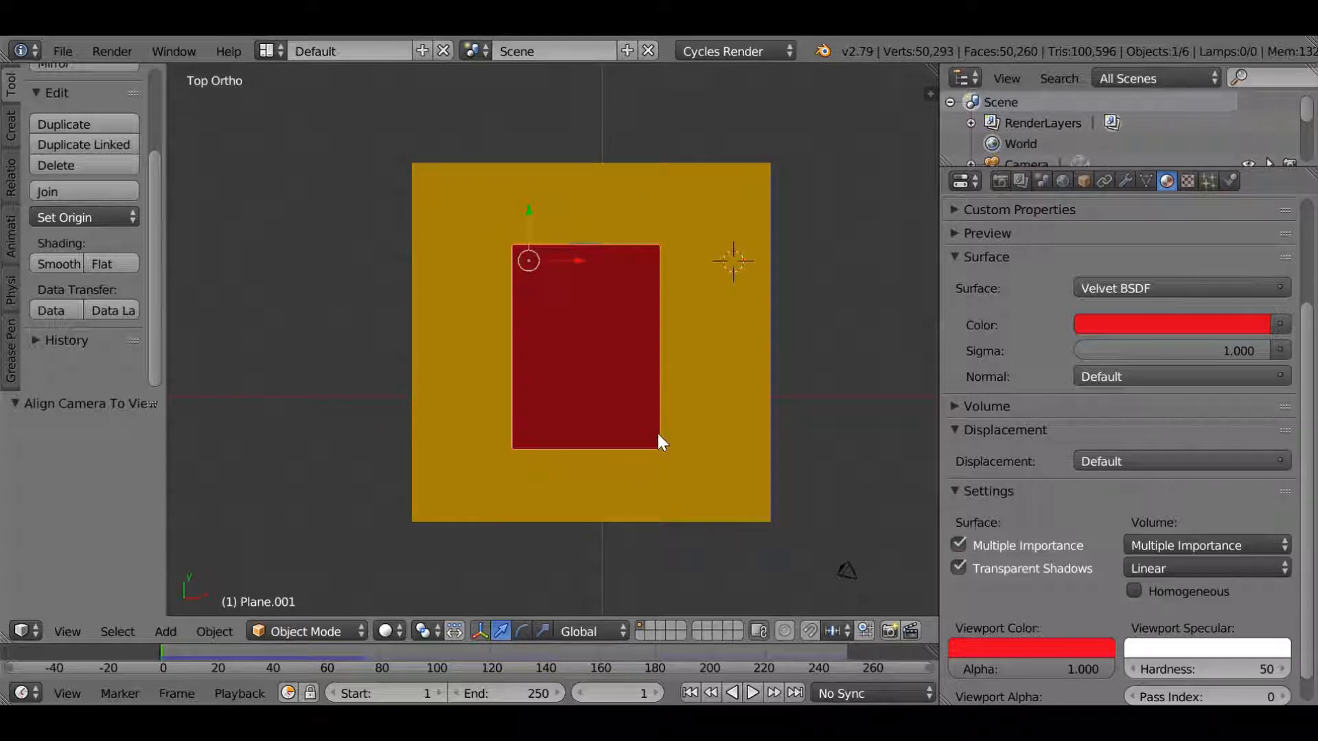
{"action": "middle_click_drag", "start_coordinate": [658, 435], "coordinate": [744, 274]}
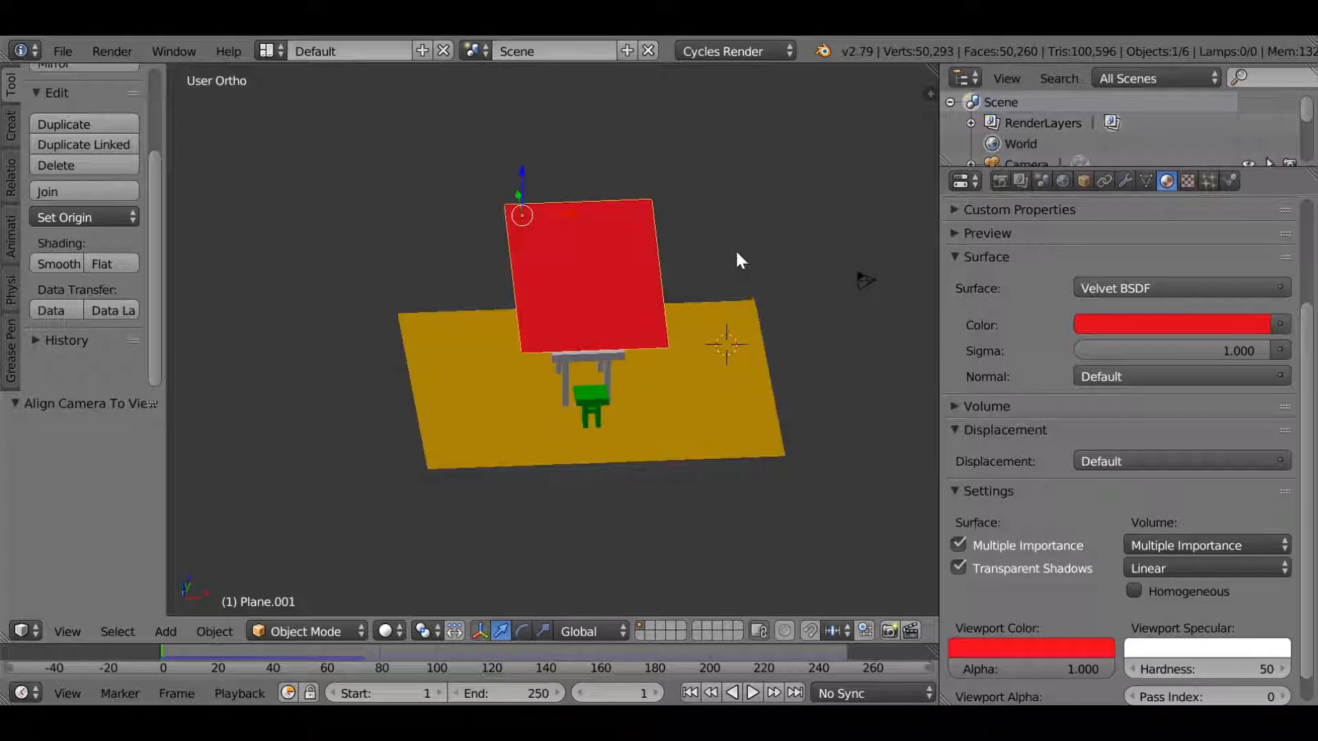
{"action": "left_click", "coordinate": [726, 240]}
{"action": "key", "text": "shift+a"}
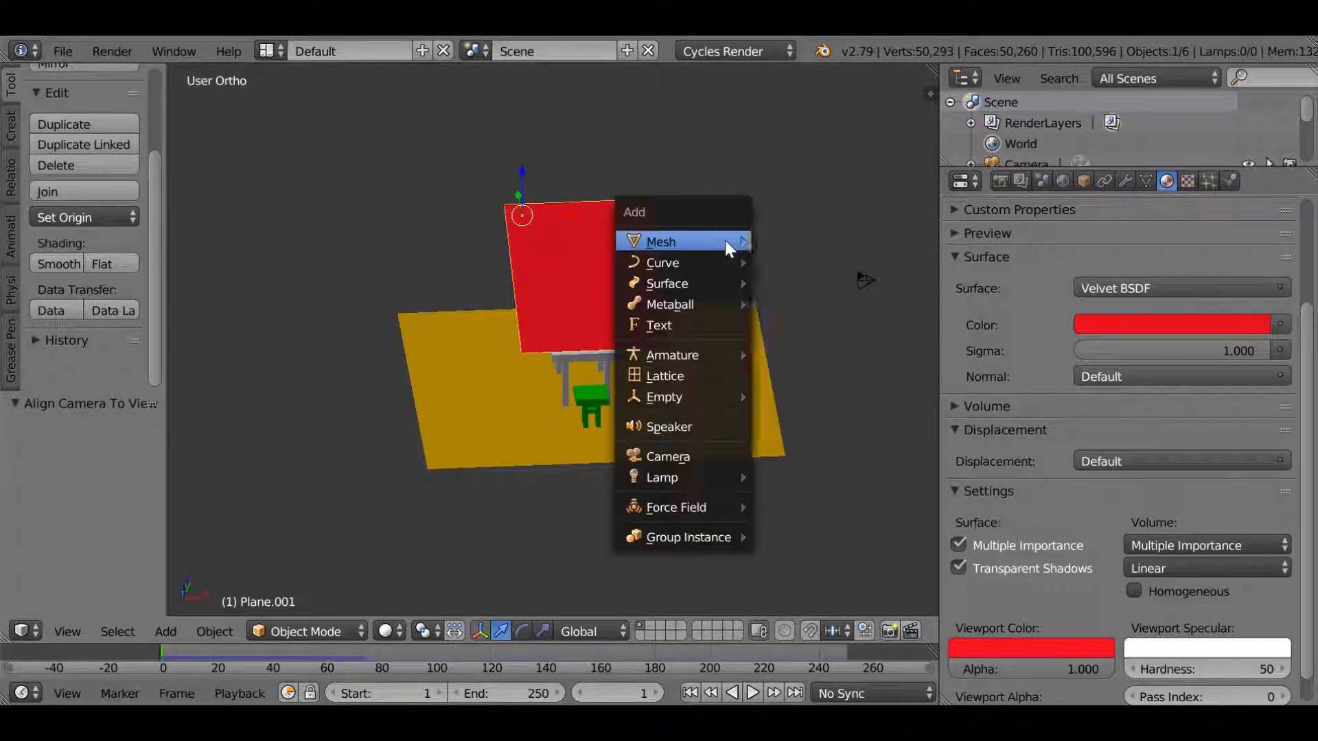
{"action": "mouse_move", "coordinate": [718, 484]}
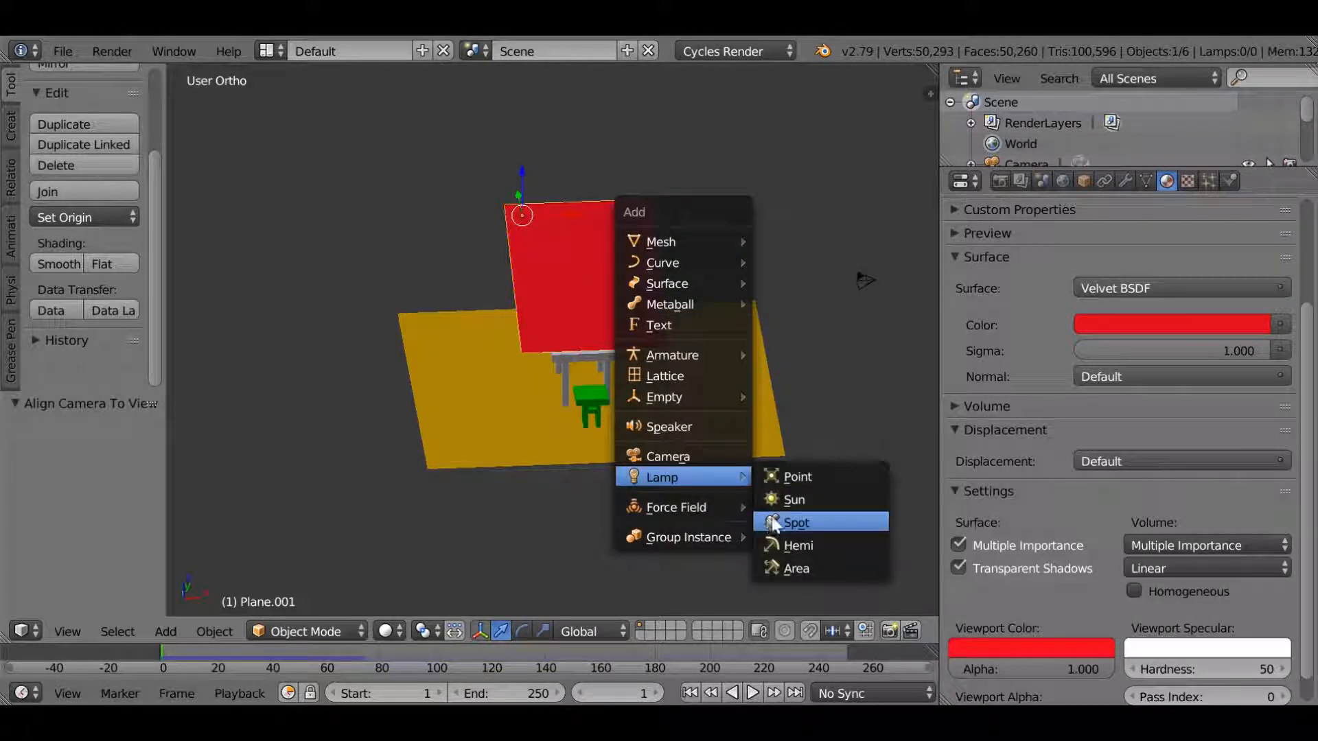
{"action": "left_click", "coordinate": [781, 500]}
Aim the sun lamp toward the table by rotating it about 74.7° and, from another angle, about -51.7°
{"action": "middle_click_drag", "start_coordinate": [728, 390], "coordinate": [684, 352]}
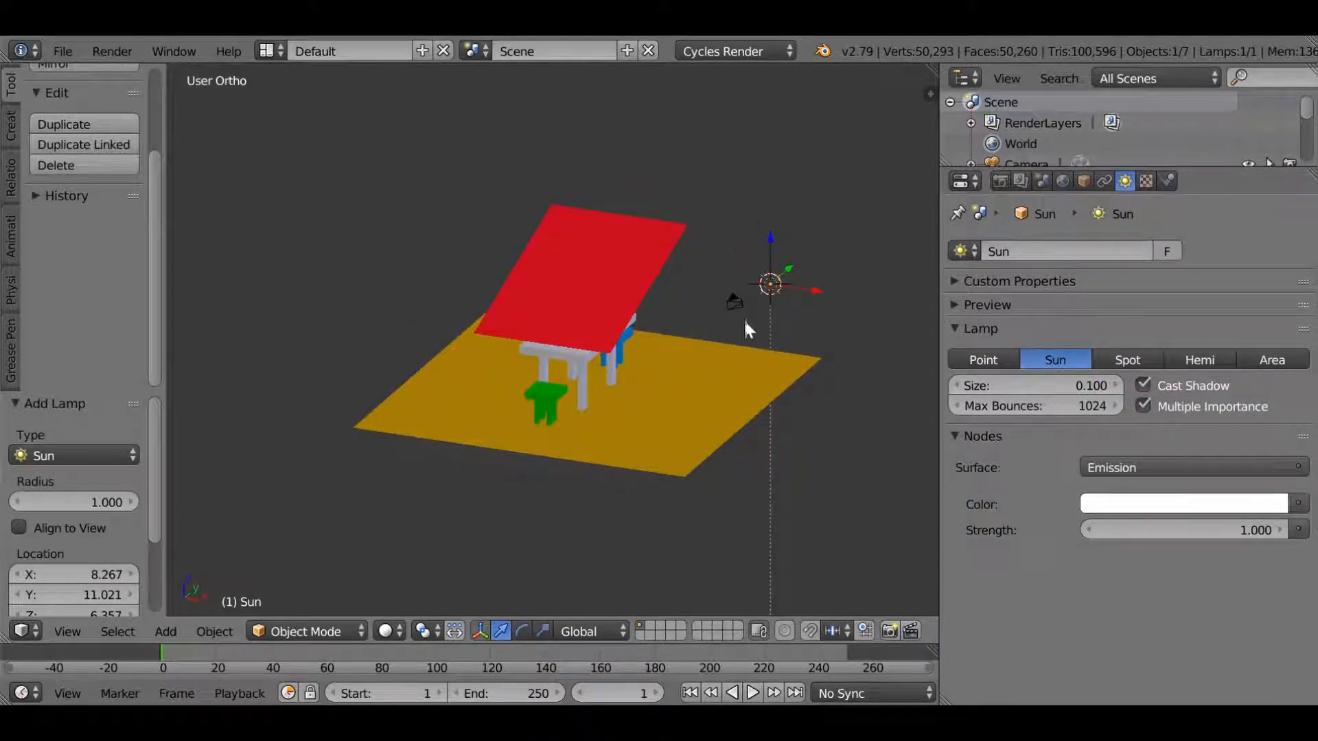
{"action": "key", "text": "r"}
{"action": "left_click", "coordinate": [682, 267]}
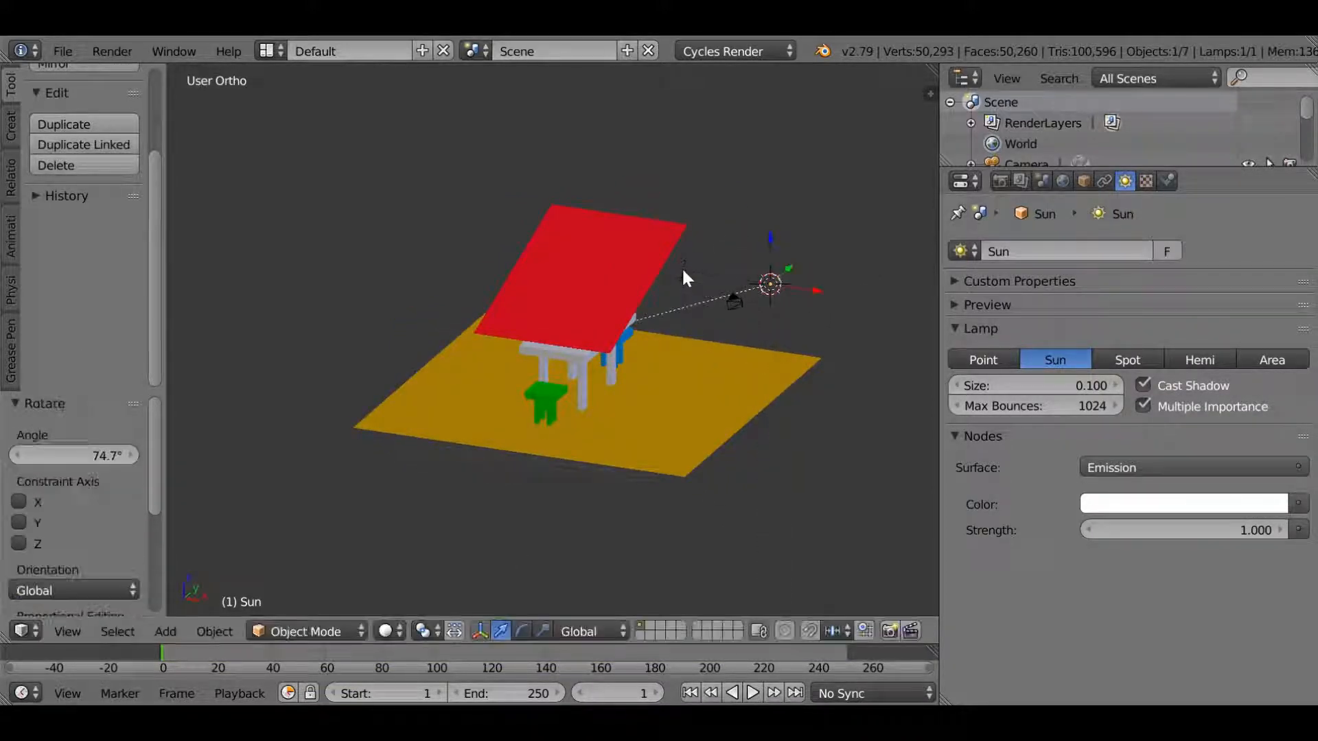
{"action": "middle_click_drag", "start_coordinate": [681, 267], "coordinate": [559, 390]}
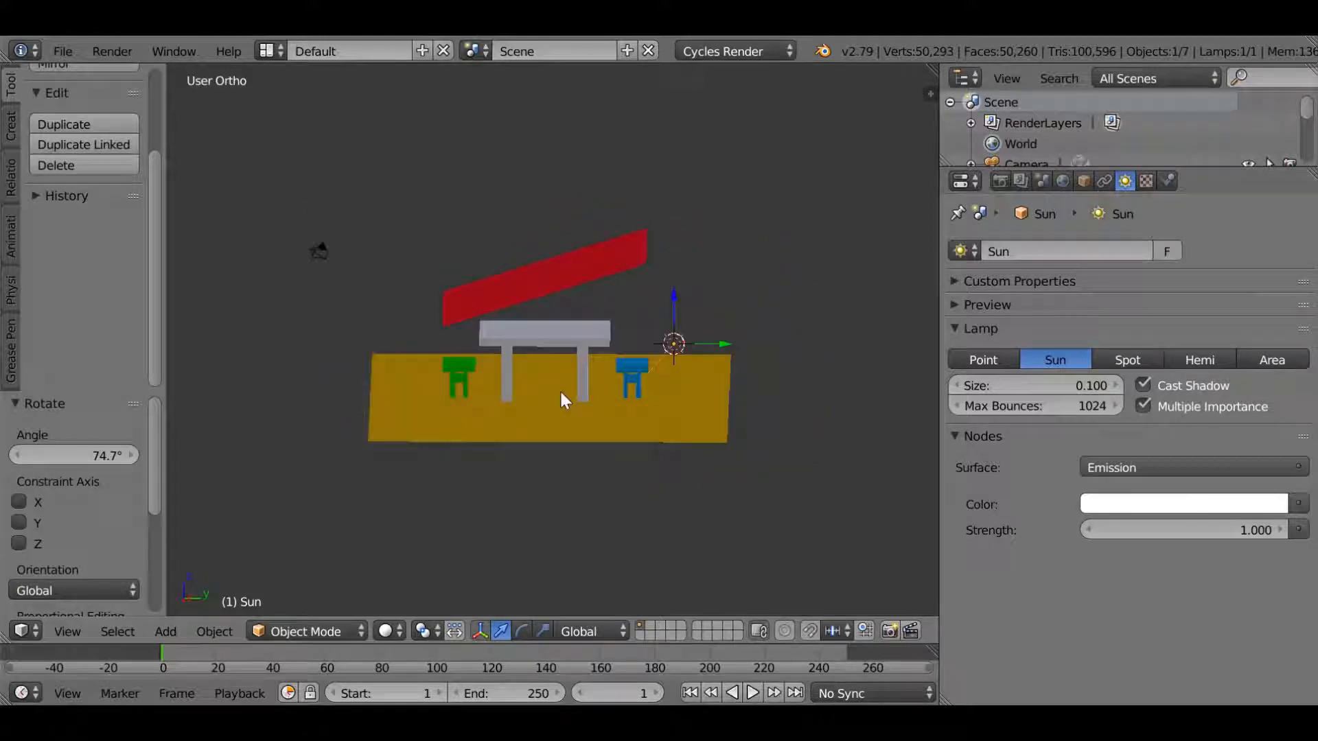
{"action": "key", "text": "r"}
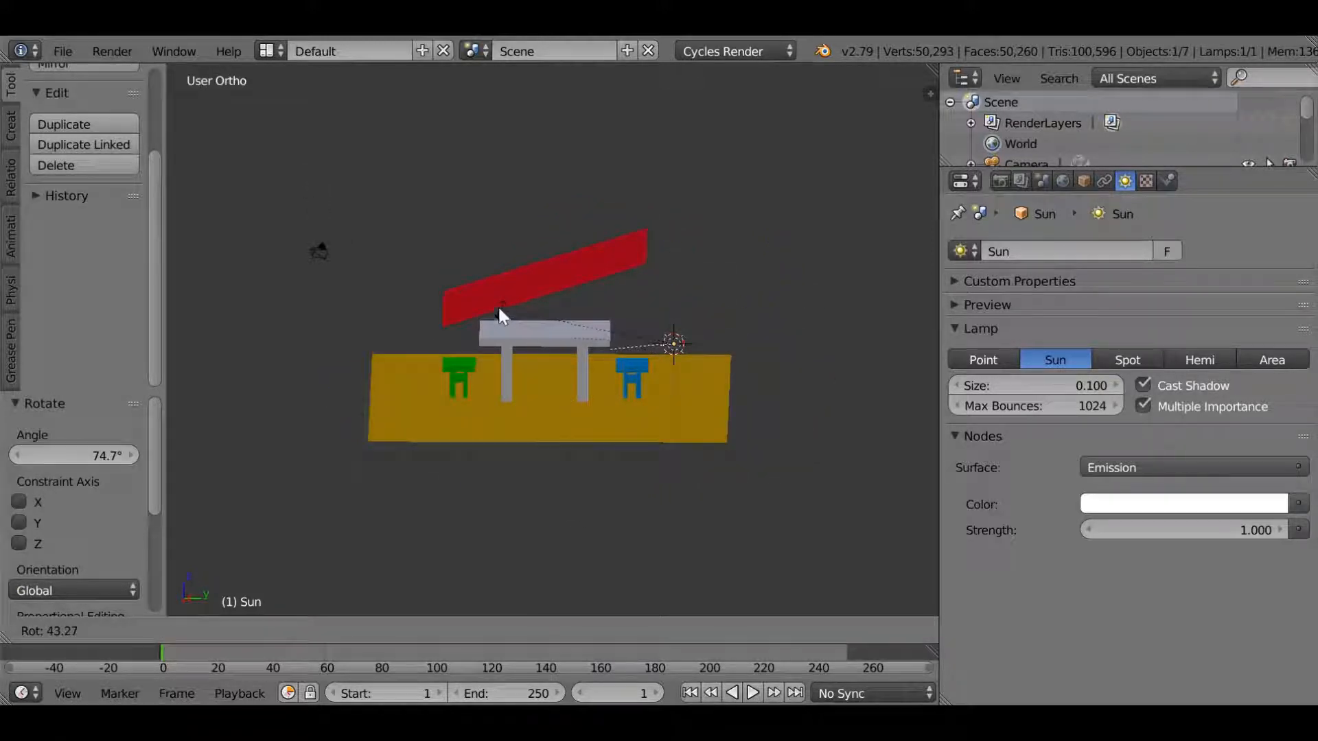
{"action": "key", "text": "r"}
{"action": "left_click", "coordinate": [463, 304]}
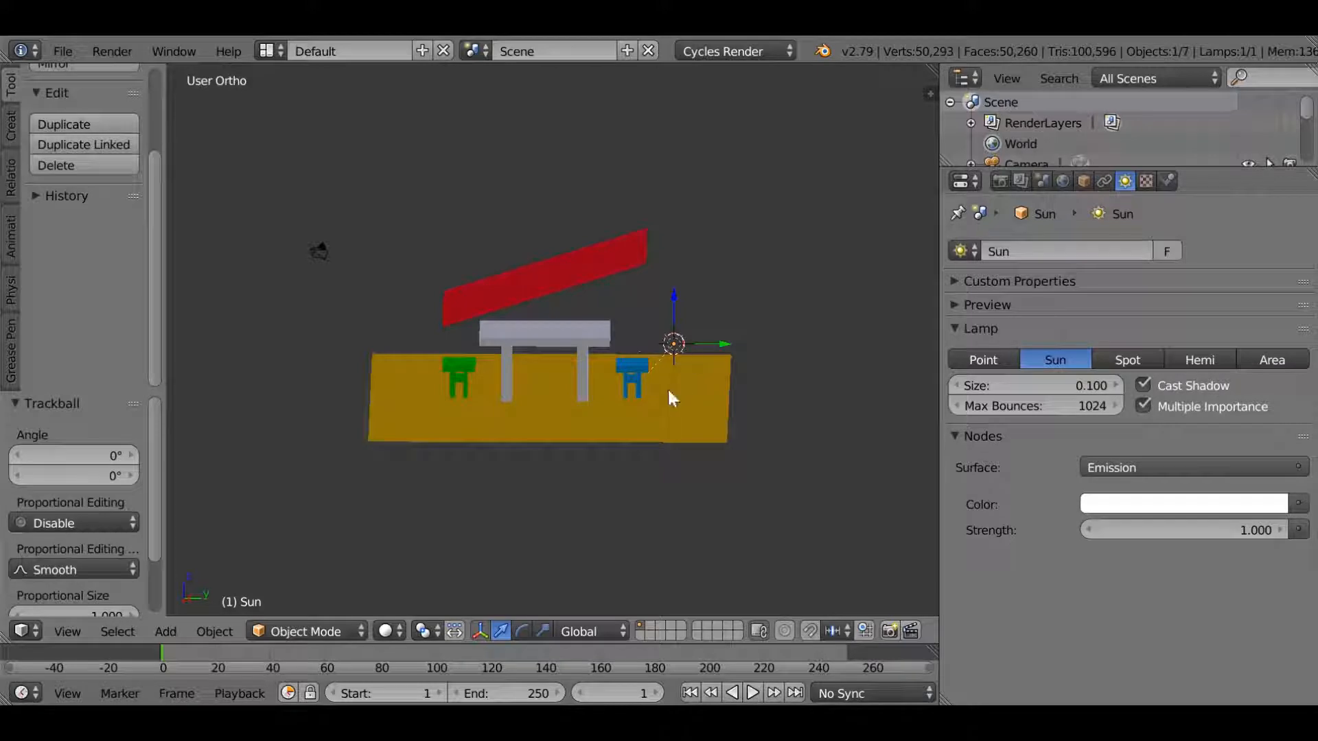
{"action": "middle_click_drag", "start_coordinate": [656, 381], "coordinate": [638, 447]}
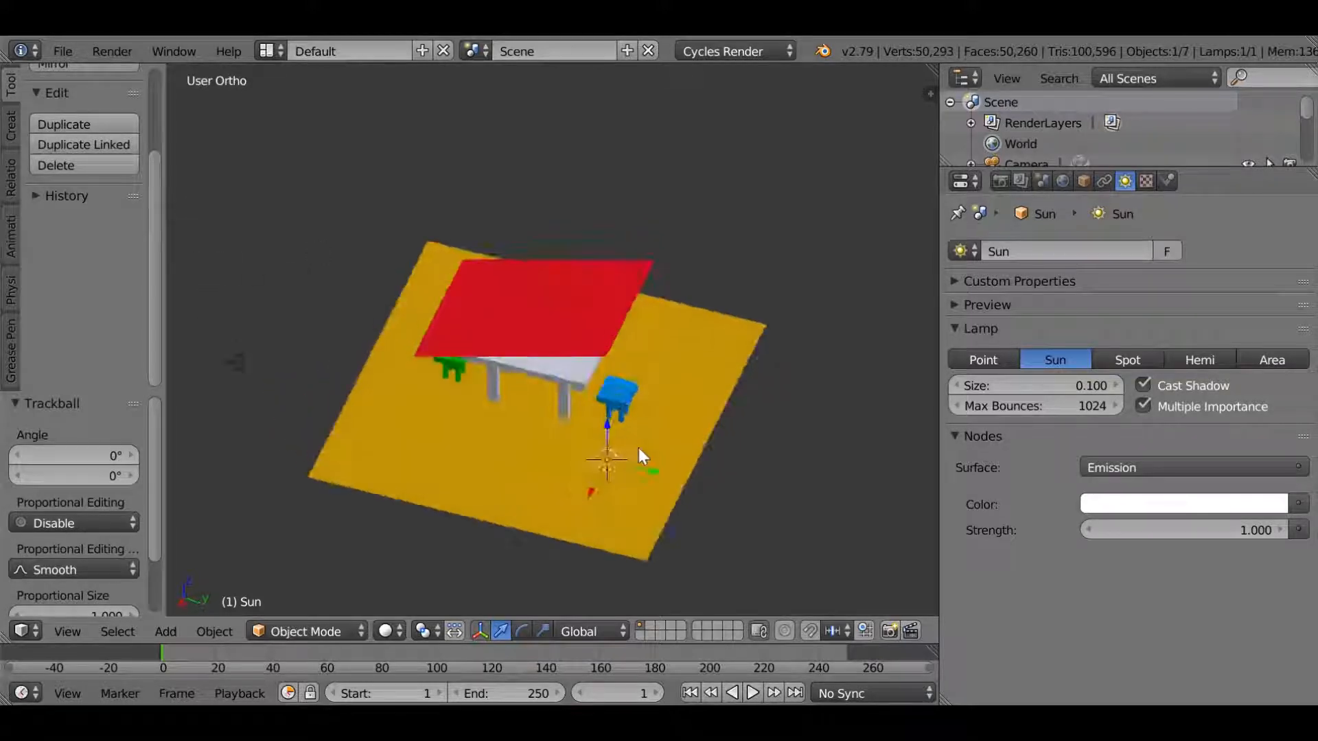
{"action": "key", "text": "r"}
{"action": "left_click", "coordinate": [550, 353]}
Duplicate the sun lamp, offset it about X -15.976, Y 3.872, Z 0.826, and rotate the copy about -148°
{"action": "middle_click_drag", "start_coordinate": [496, 477], "coordinate": [398, 465]}
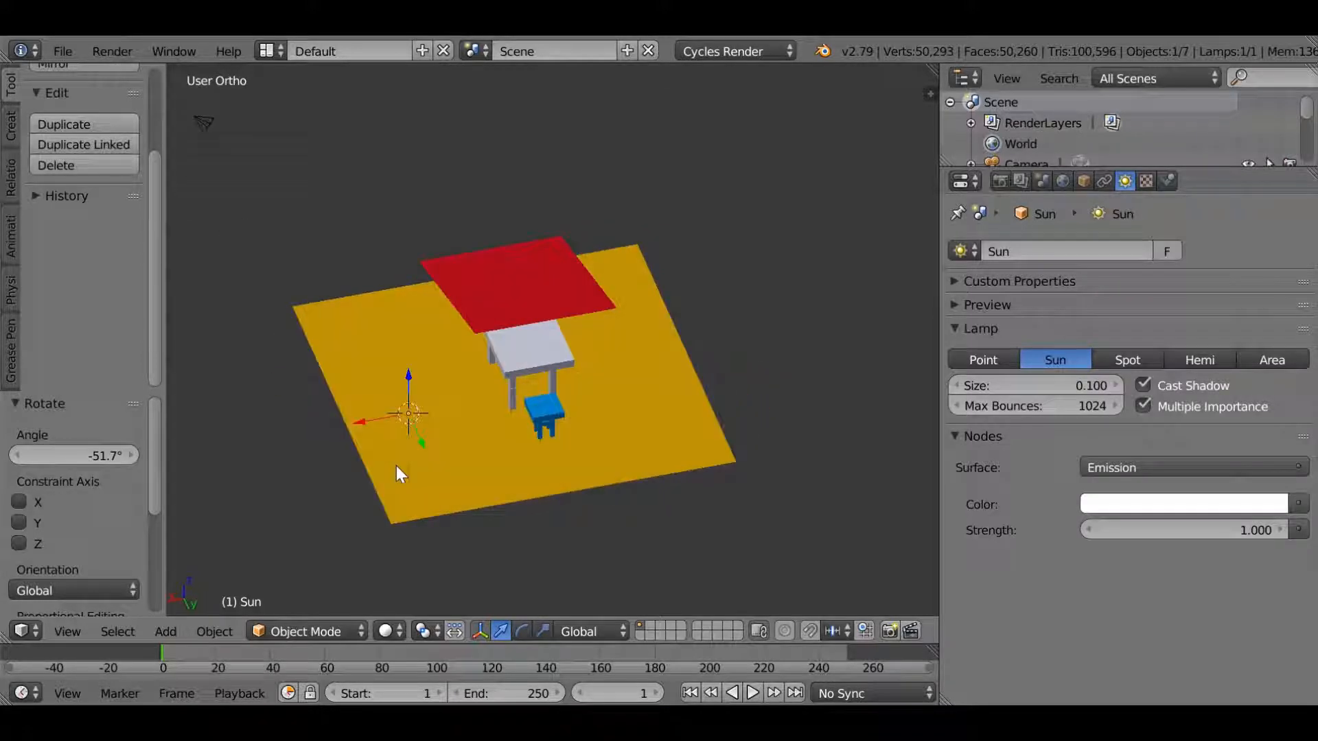
{"action": "key", "text": "shift+d"}
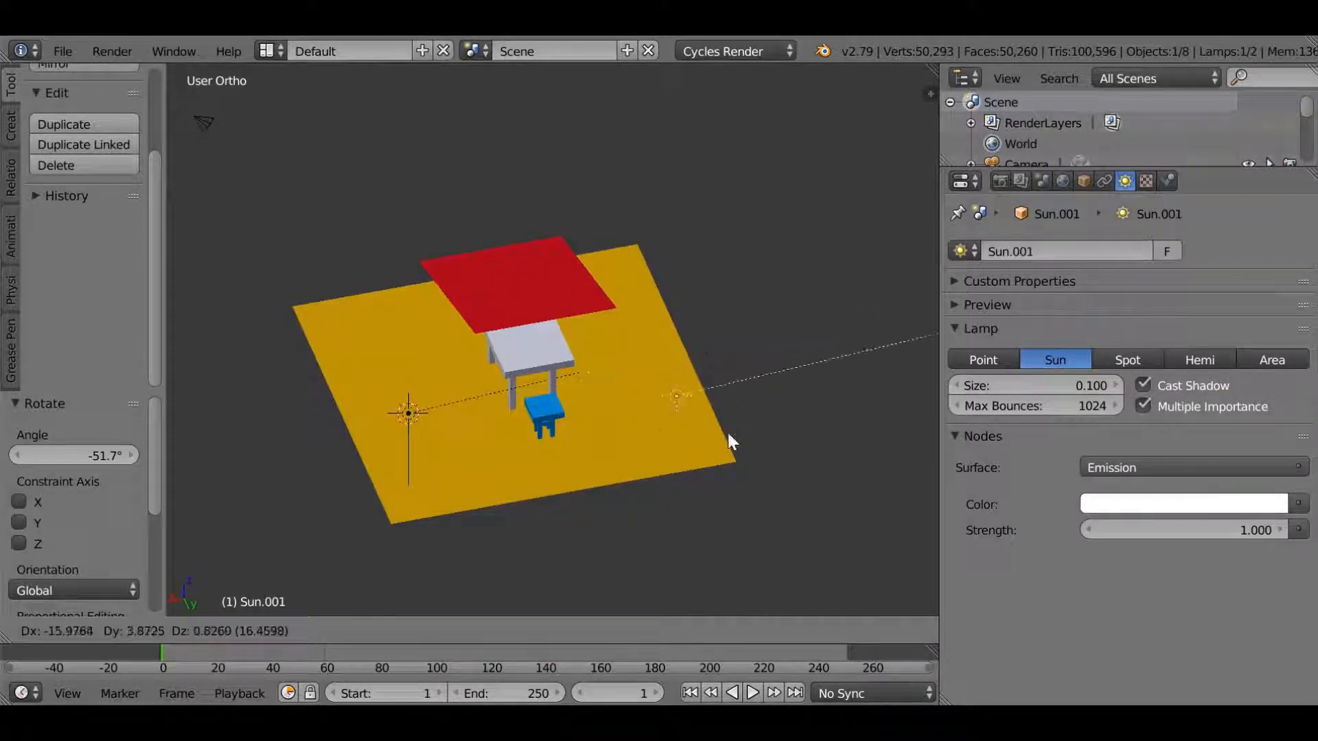
{"action": "left_click", "coordinate": [728, 429]}
{"action": "key", "text": "r"}
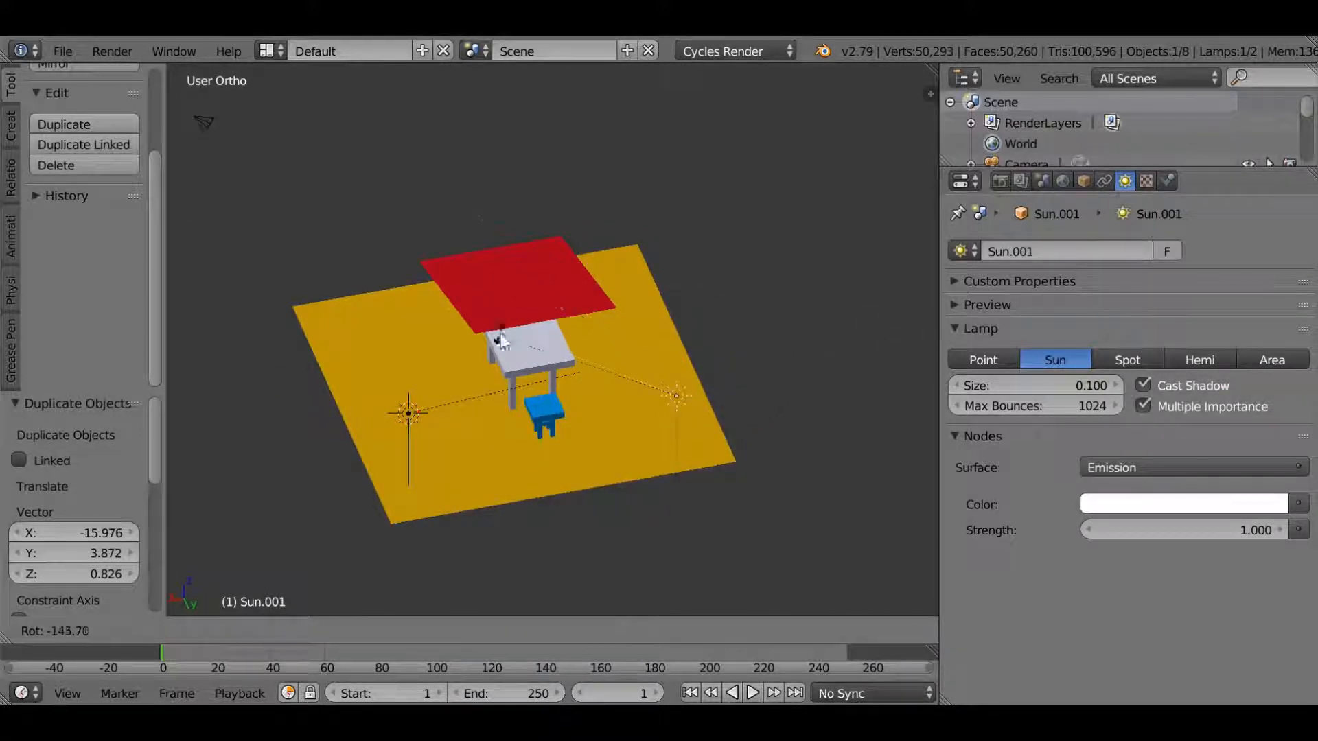
{"action": "left_click", "coordinate": [497, 345]}
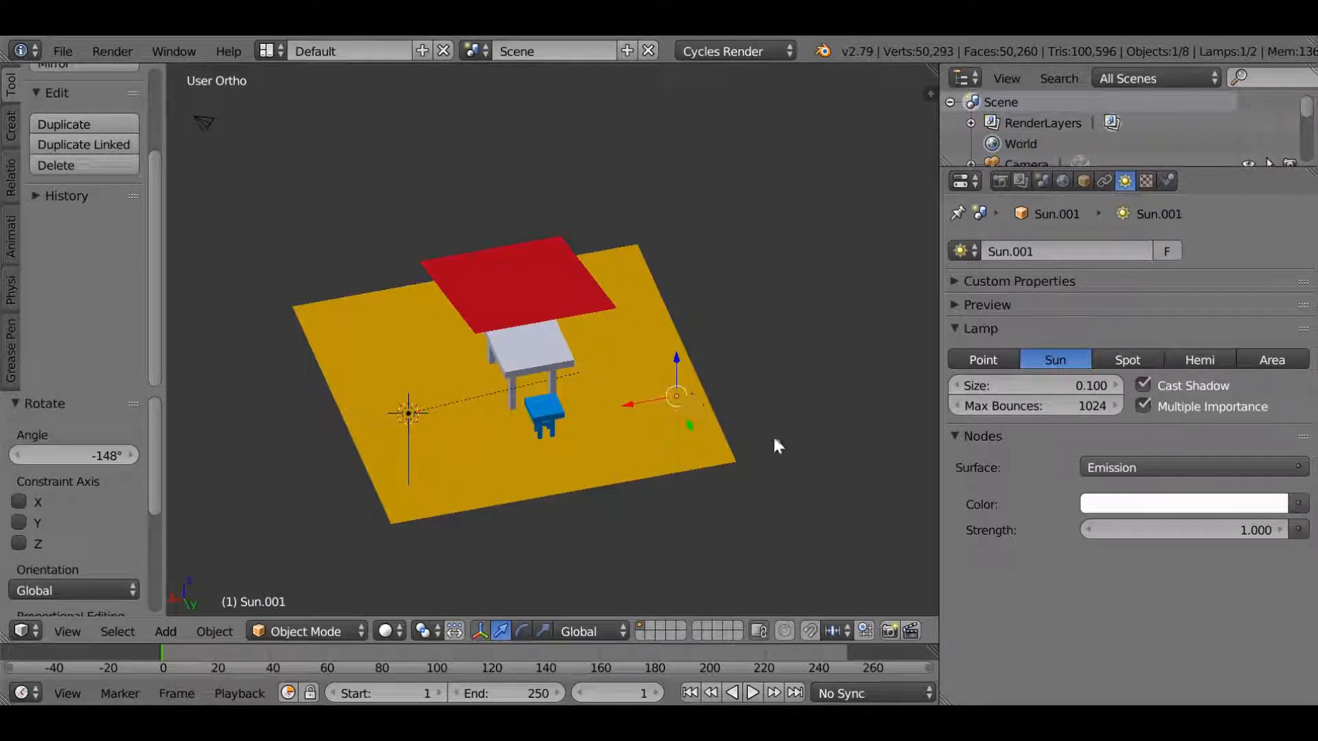
Move the duplicated sun lamp about -8.261 along X and rotate it about -37.1° toward the table
{"action": "middle_click_drag", "start_coordinate": [773, 442], "coordinate": [501, 438]}
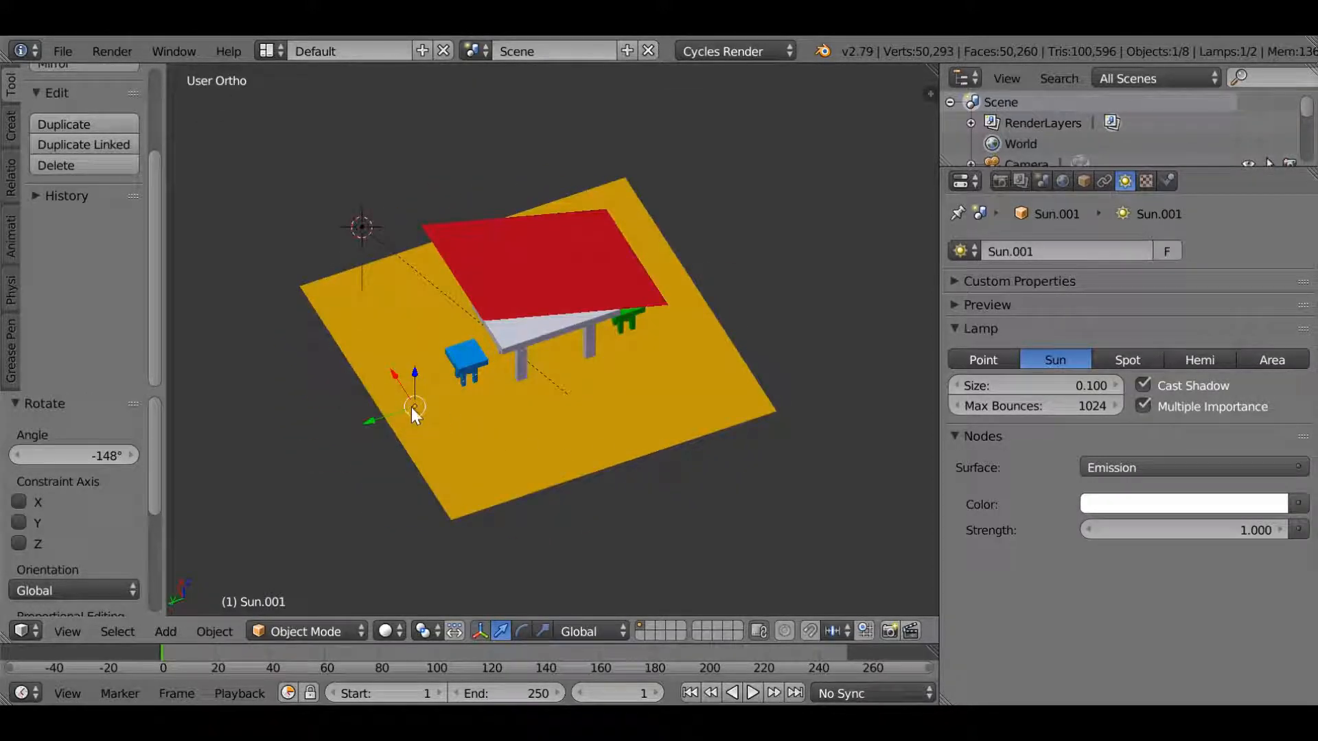
{"action": "key", "text": "g"}
{"action": "key", "text": "x"}
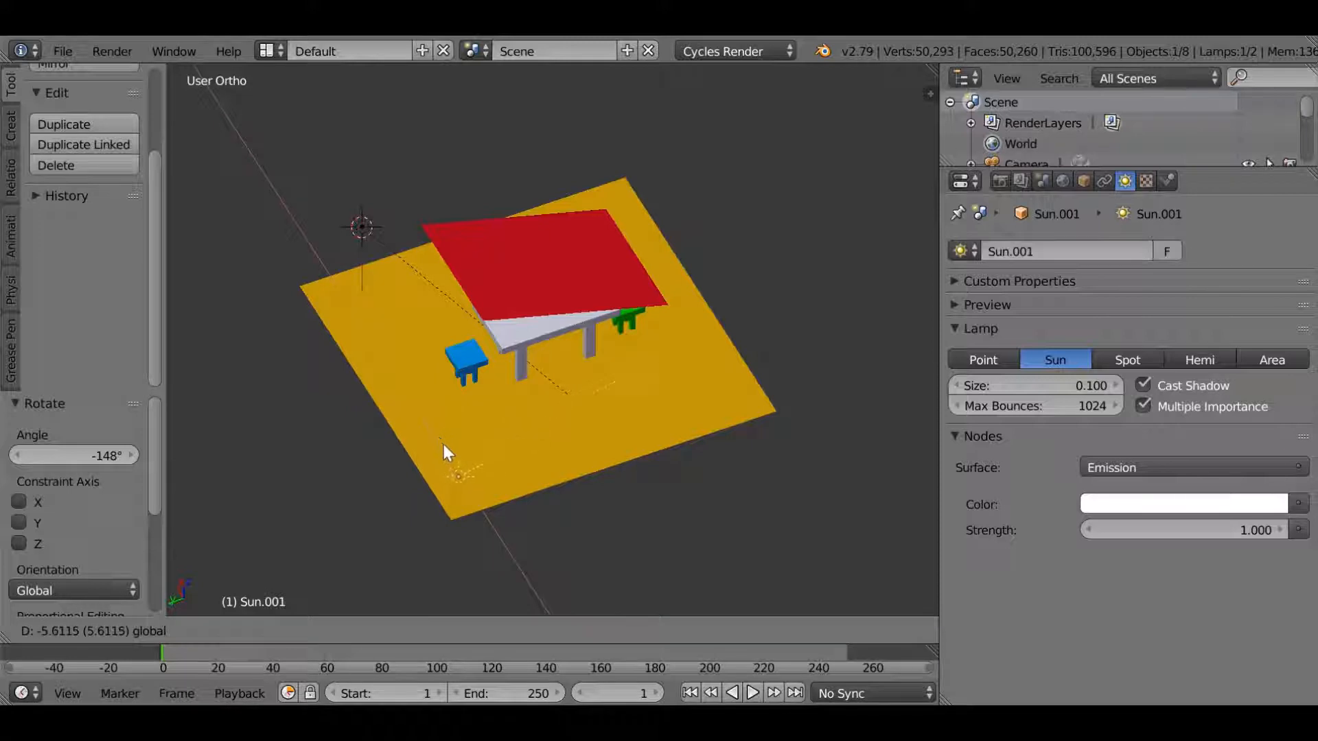
{"action": "left_click", "coordinate": [453, 443]}
{"action": "key", "text": "r"}
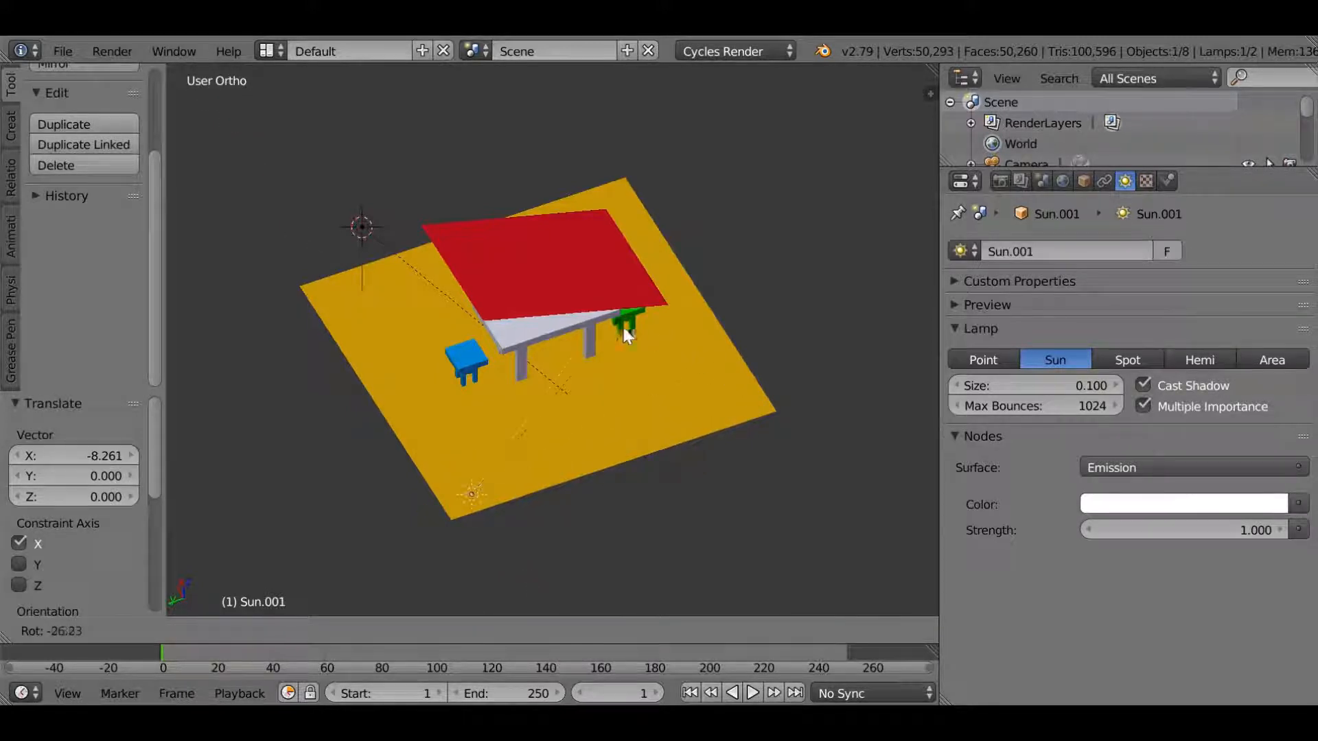
{"action": "left_click", "coordinate": [573, 312]}
Duplicate the second sun lamp, offset the copy about X 0.120, Y -21.856, Z 5.552, and rotate it about -176° toward the table
{"action": "middle_click_drag", "start_coordinate": [574, 311], "coordinate": [522, 420]}
{"action": "key", "text": "shift+d"}
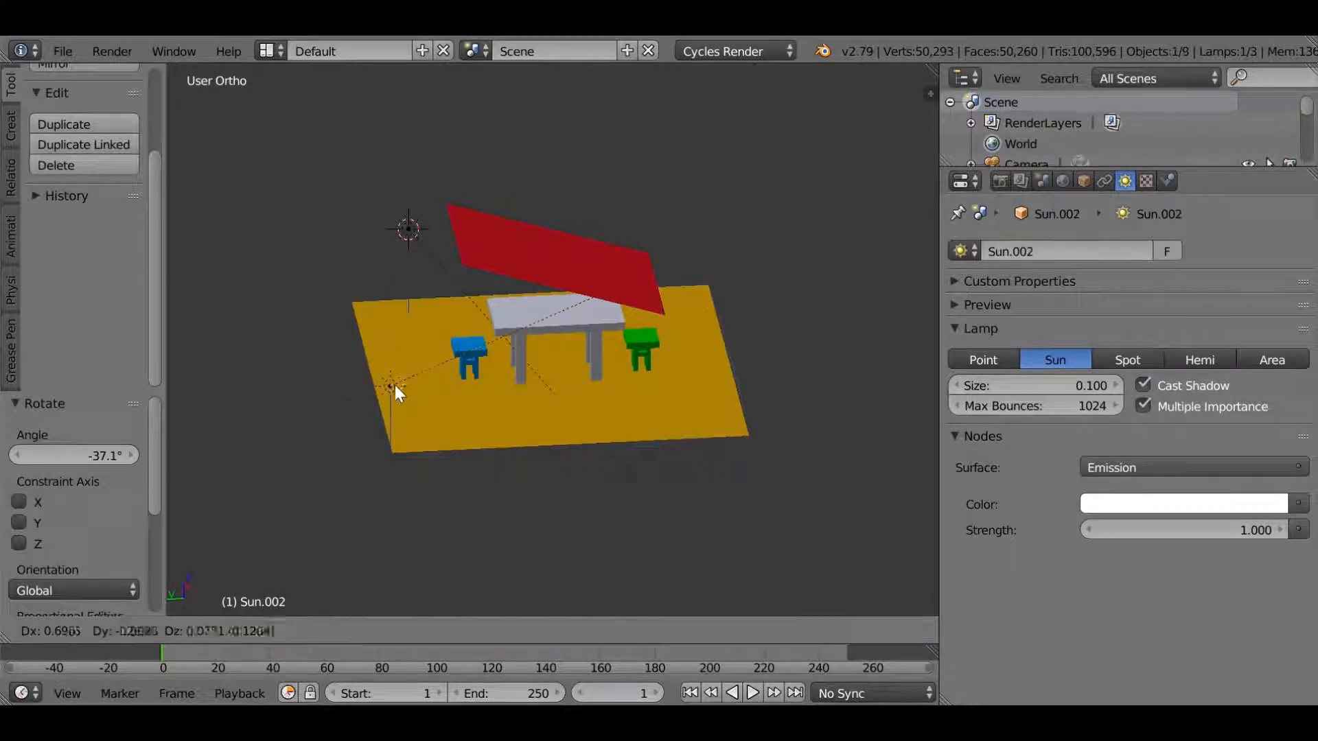
{"action": "left_click", "coordinate": [746, 291]}
{"action": "key", "text": "r"}
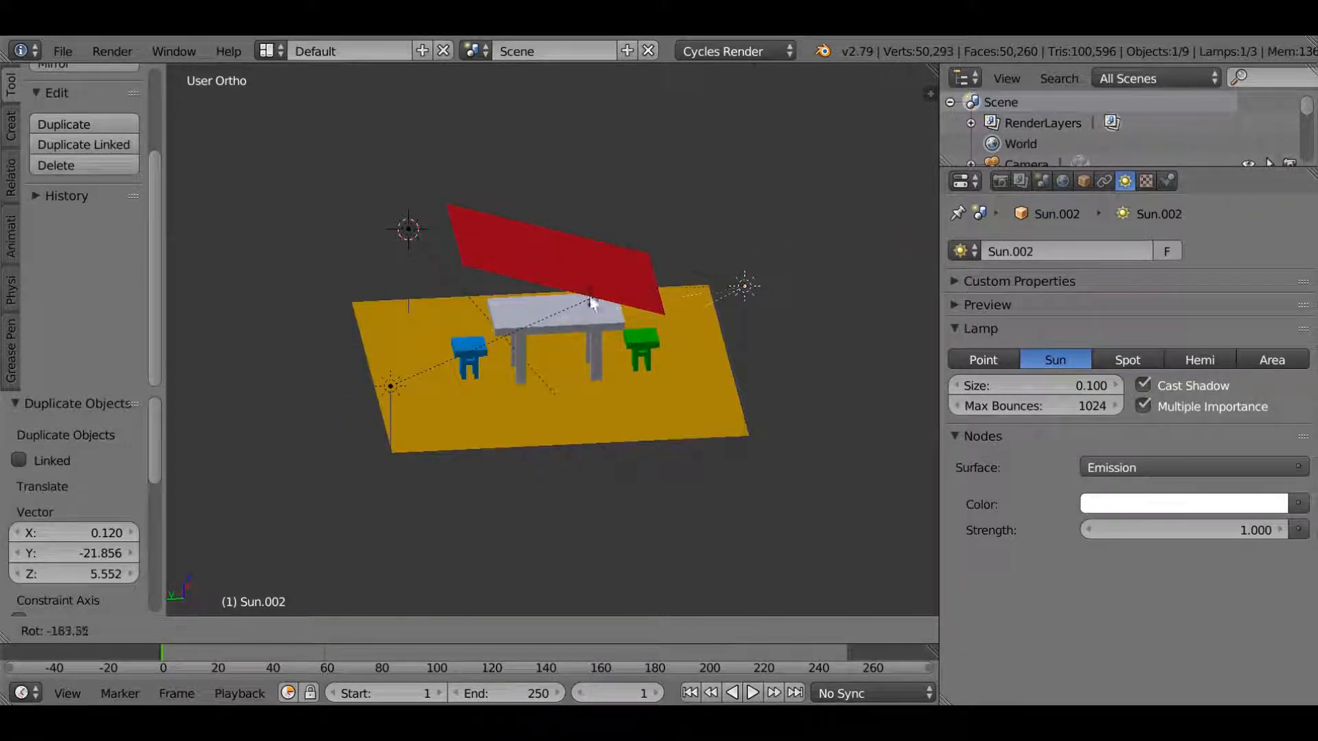
{"action": "left_click", "coordinate": [600, 272]}
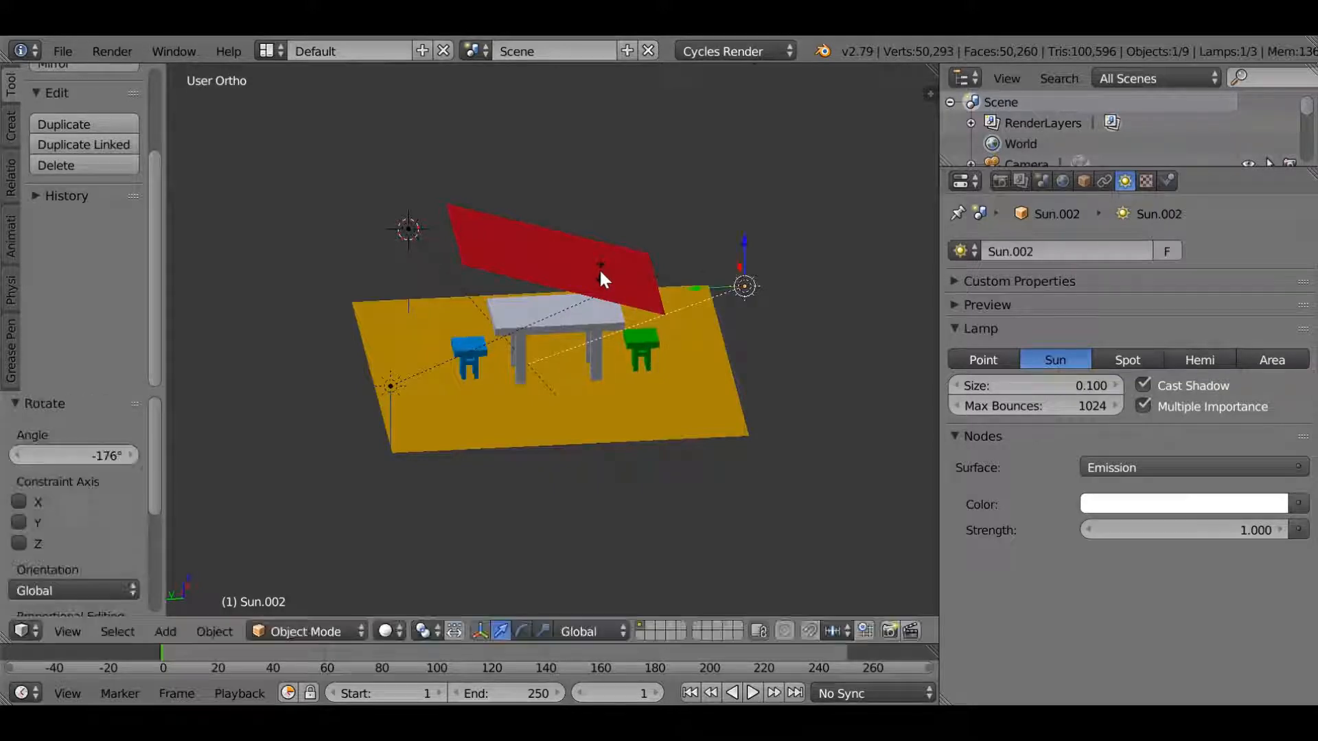
Align the camera to an angled view of the table from the green stool's side and render frame 1
{"action": "middle_click_drag", "start_coordinate": [748, 398], "coordinate": [493, 396]}
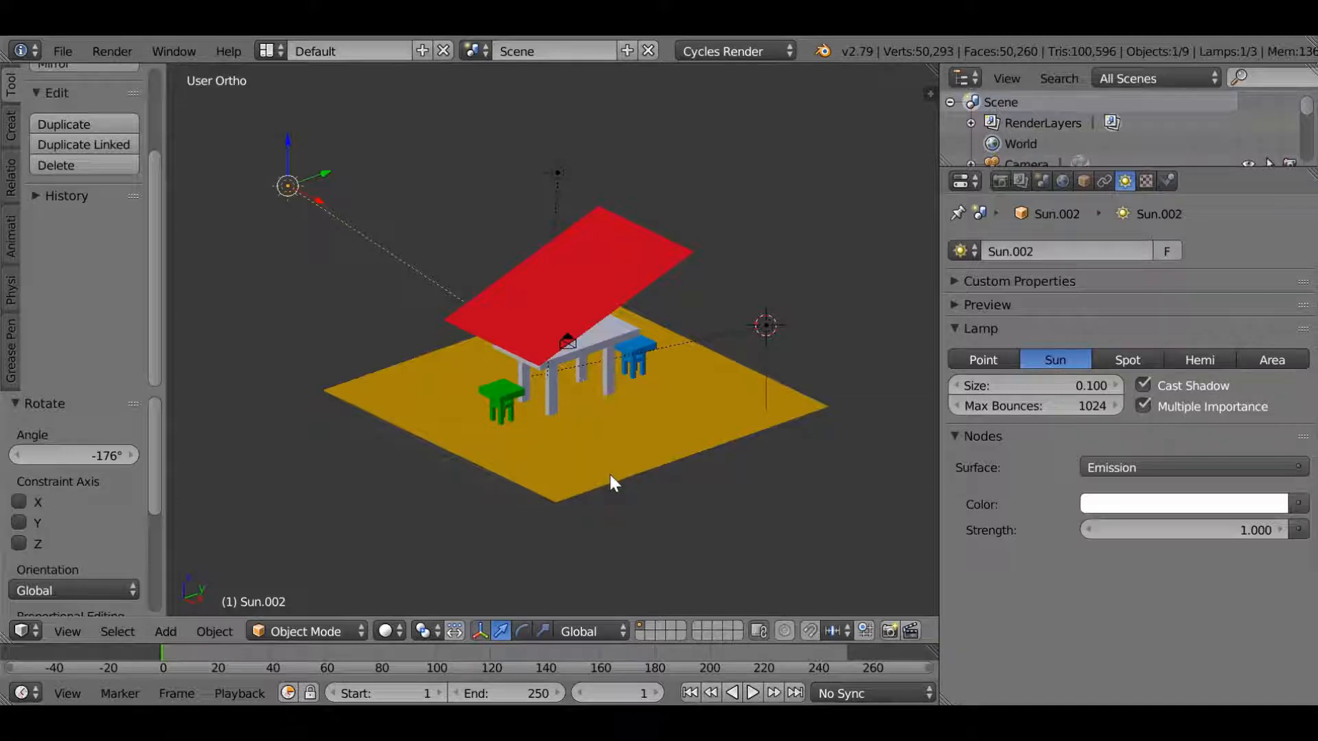
{"action": "key", "text": "ctrl+alt+KP_0"}
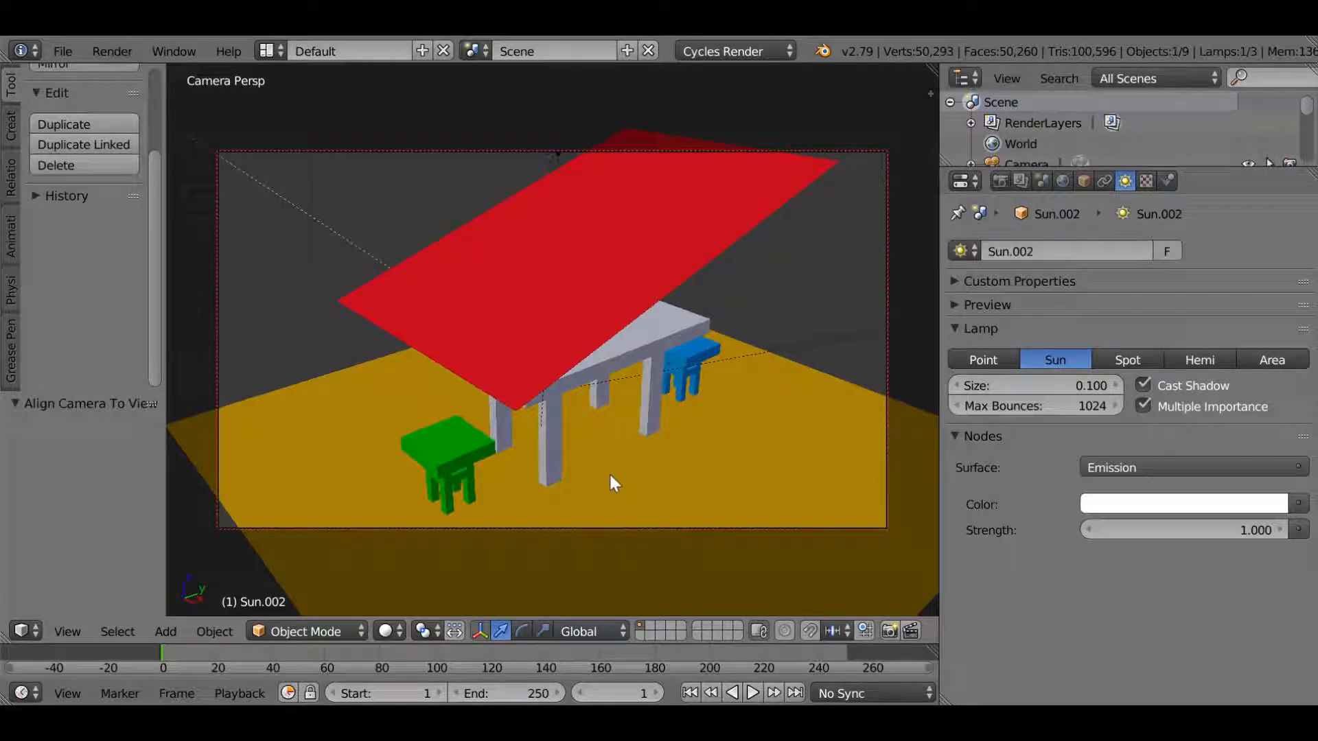
{"action": "key", "text": "F12"}
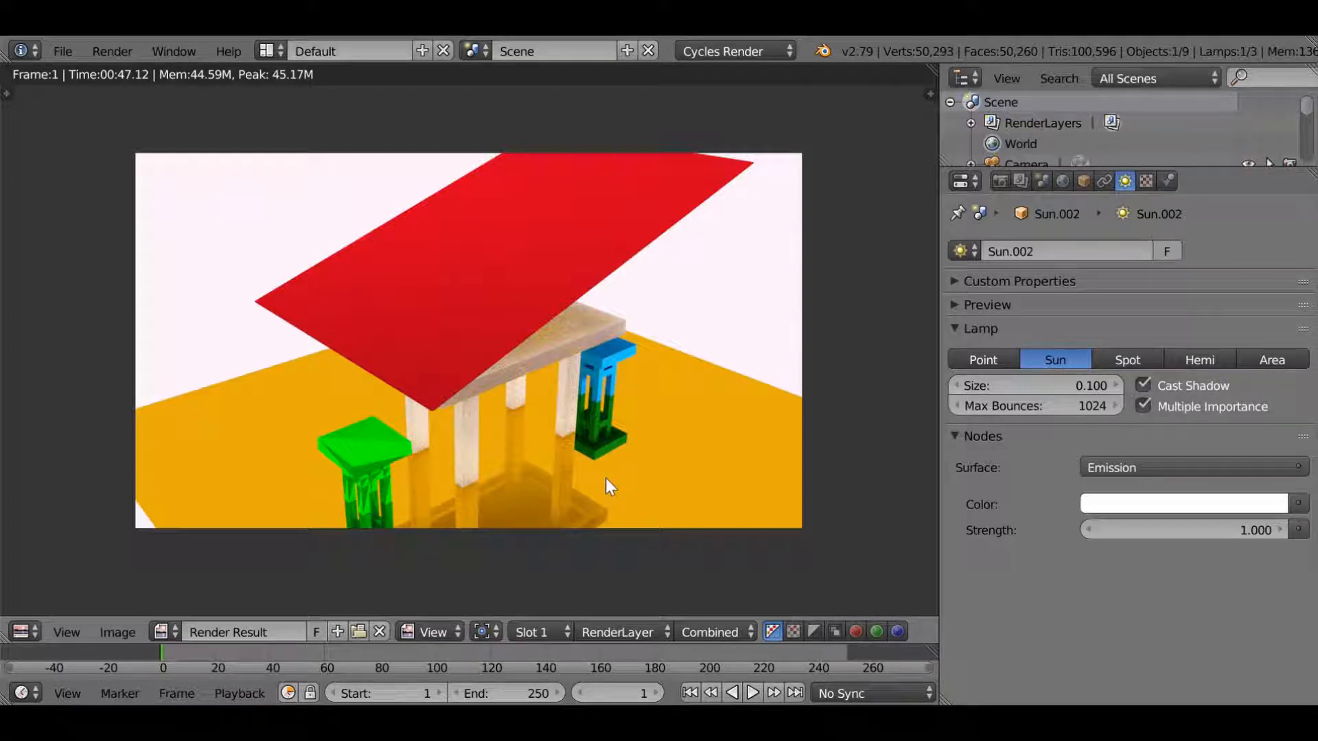
Play the animation briefly from the render result, stop it, and return to the camera view
{"action": "key", "text": "alt+a"}
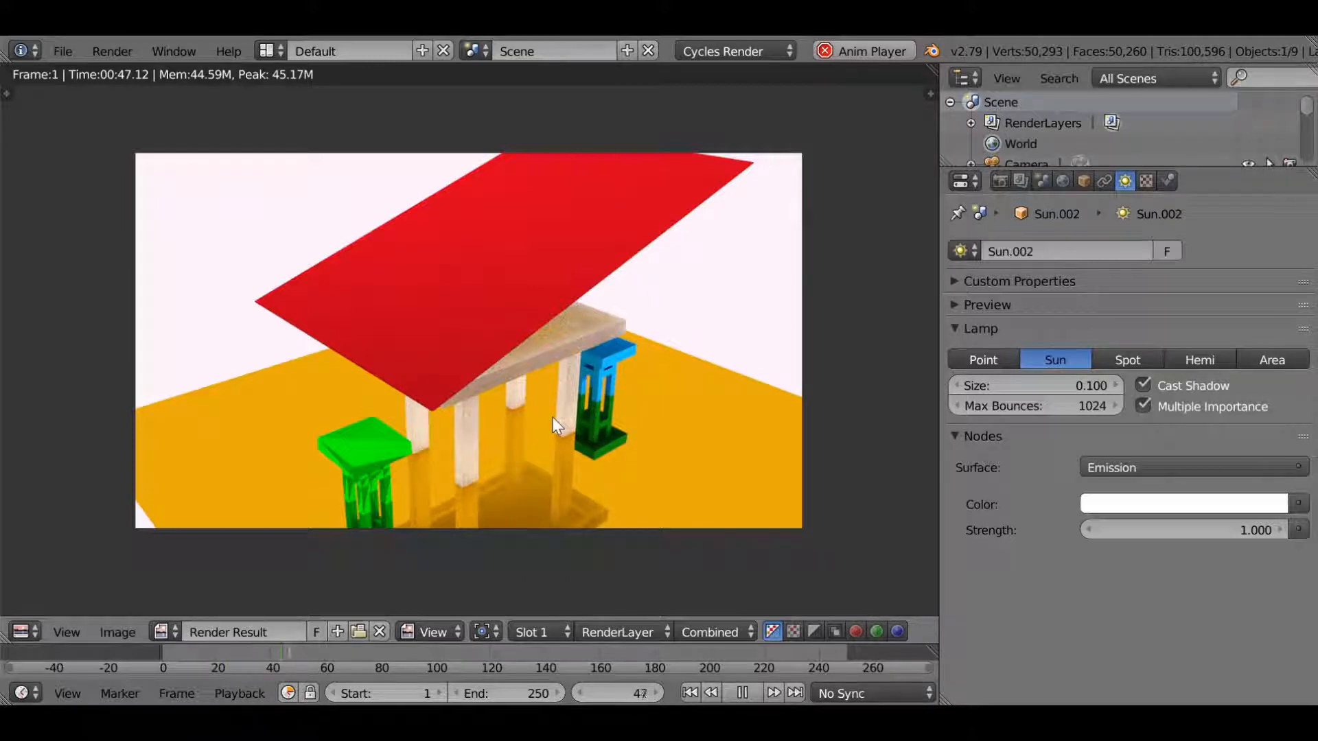
{"action": "key", "text": "Escape"}
{"action": "key", "text": "Escape"}
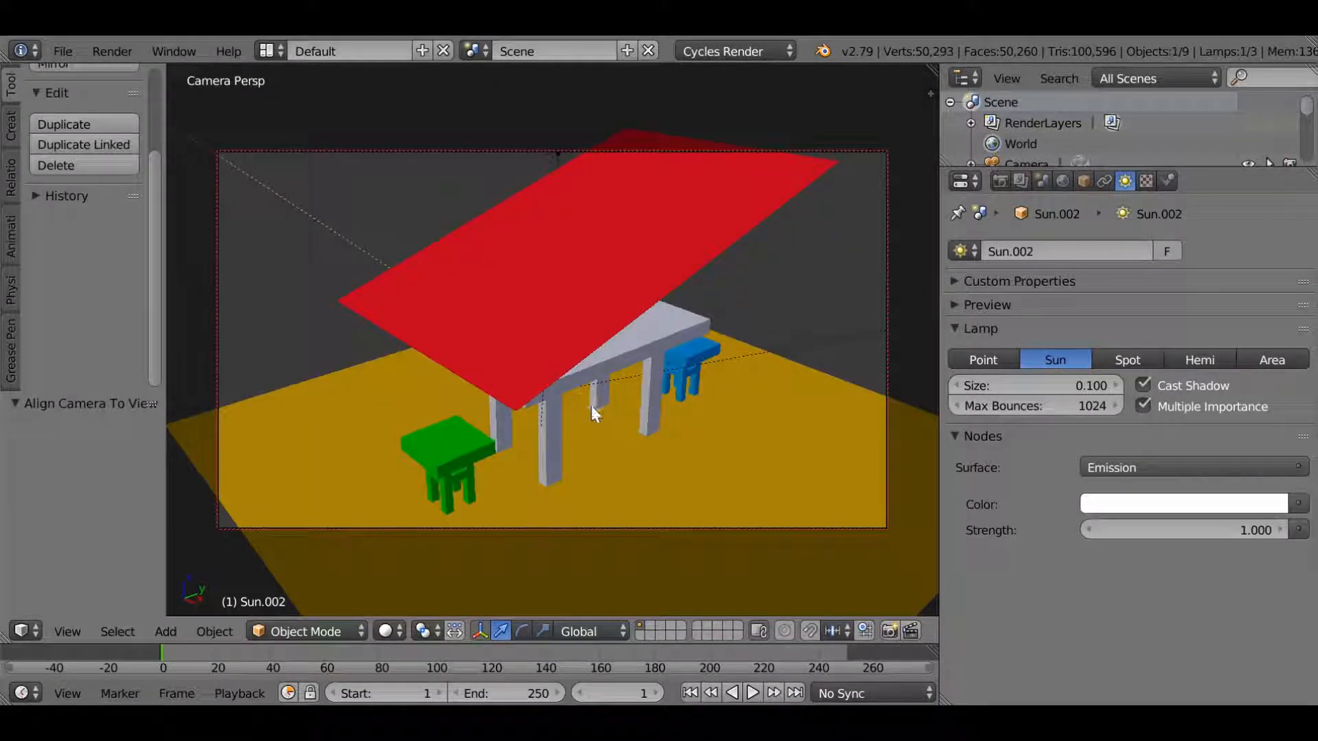